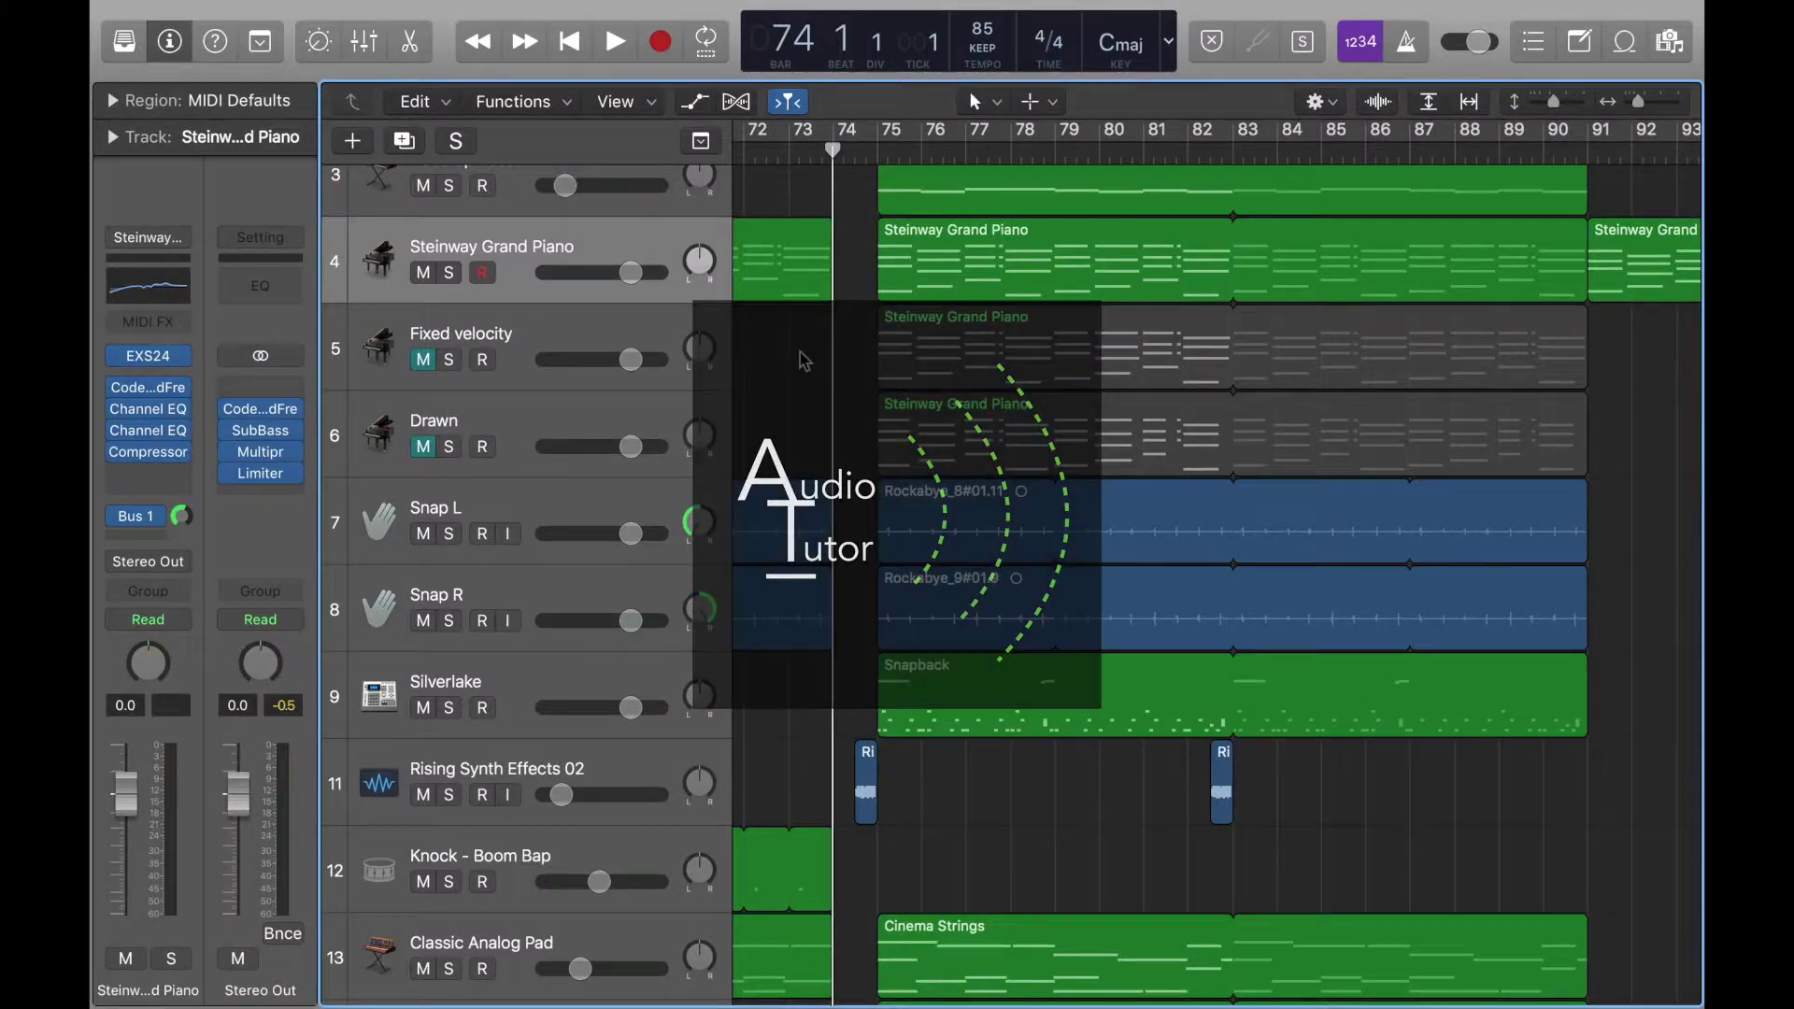
Play the arrangement from bar 74 through to the last Steinway Grand Piano region
key(space)
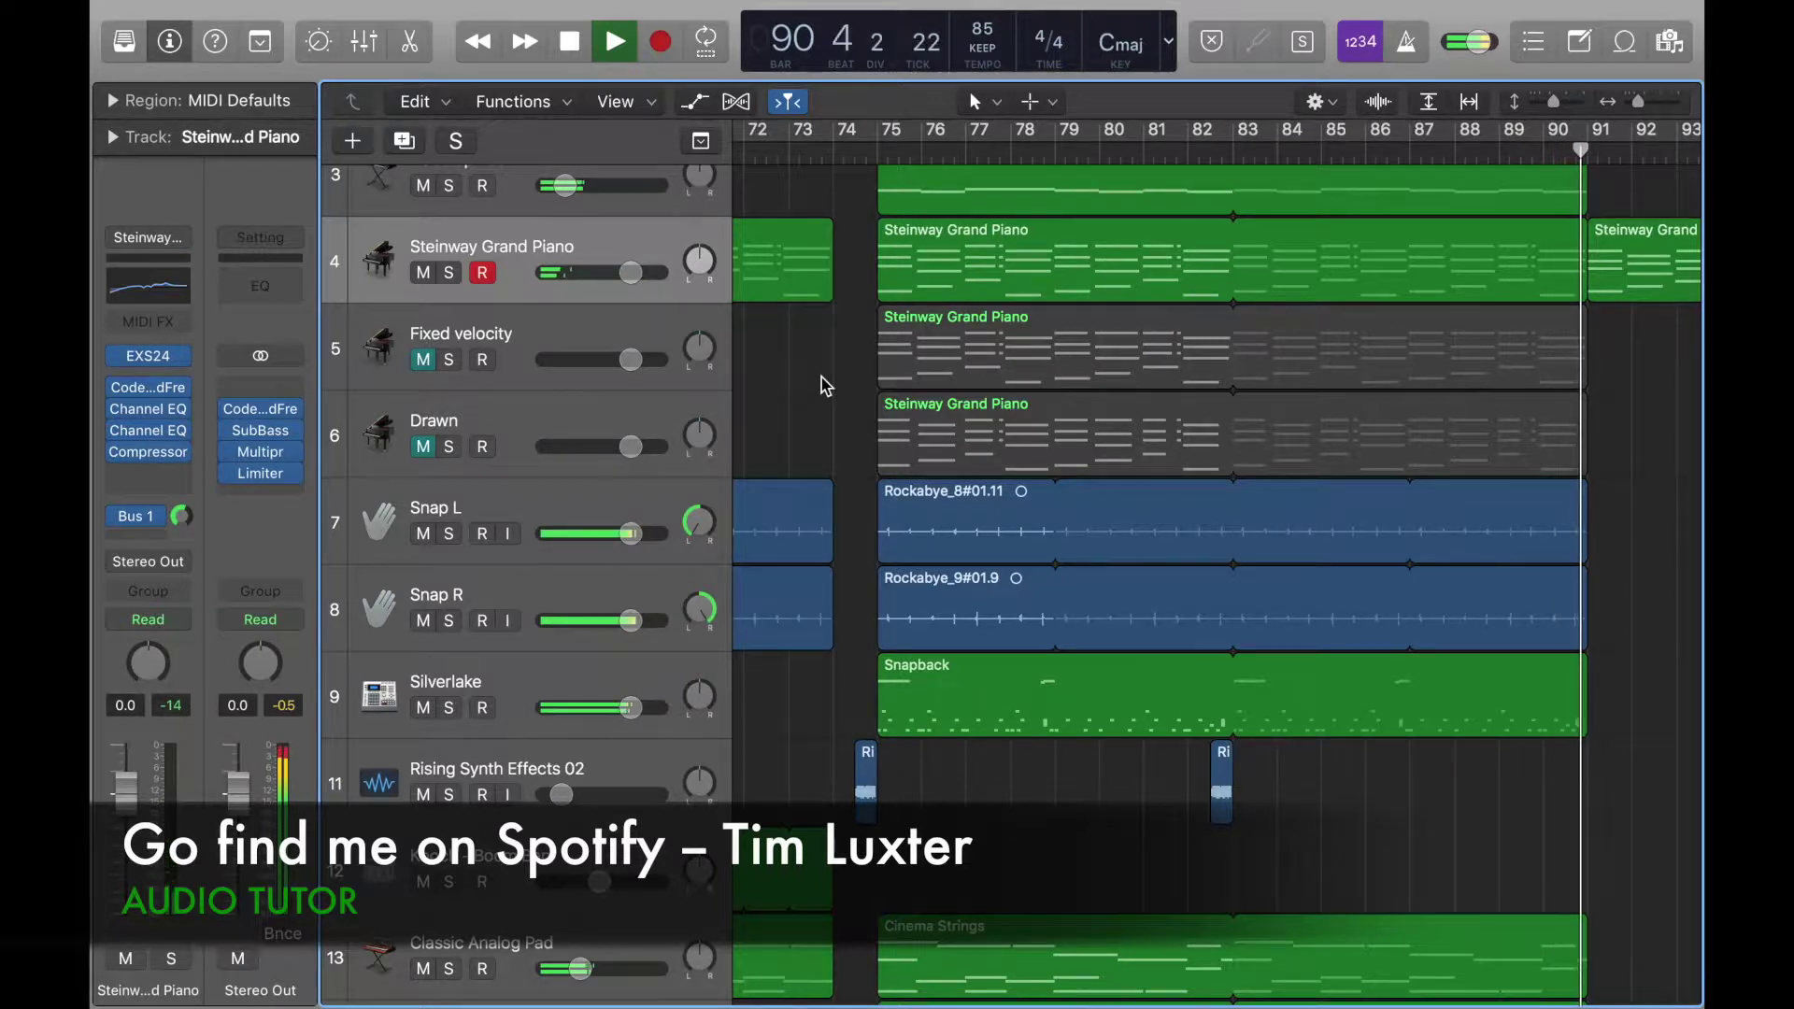
scroll(821, 377, up, 1)
scroll(821, 378, right, 10)
scroll(821, 378, up, 2)
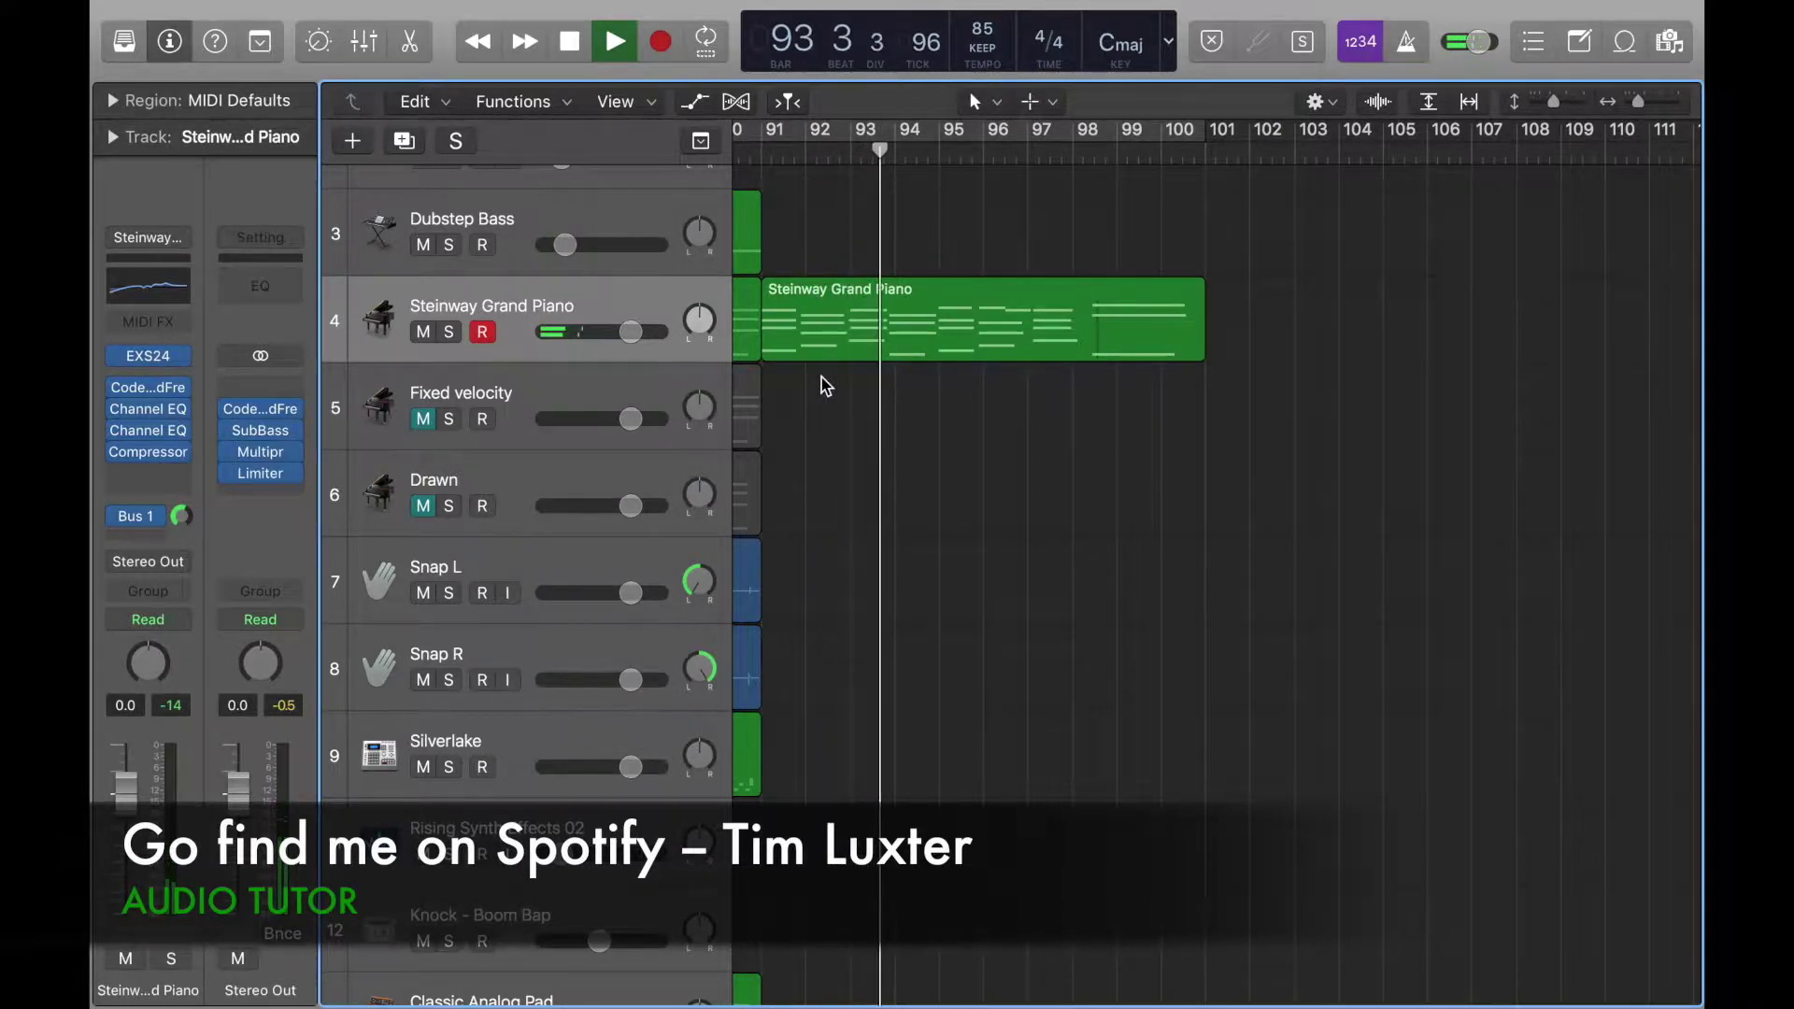
Open the last Steinway Grand Piano region, starting at bar 91, in the Piano Roll and stop playback at its end
click(799, 322)
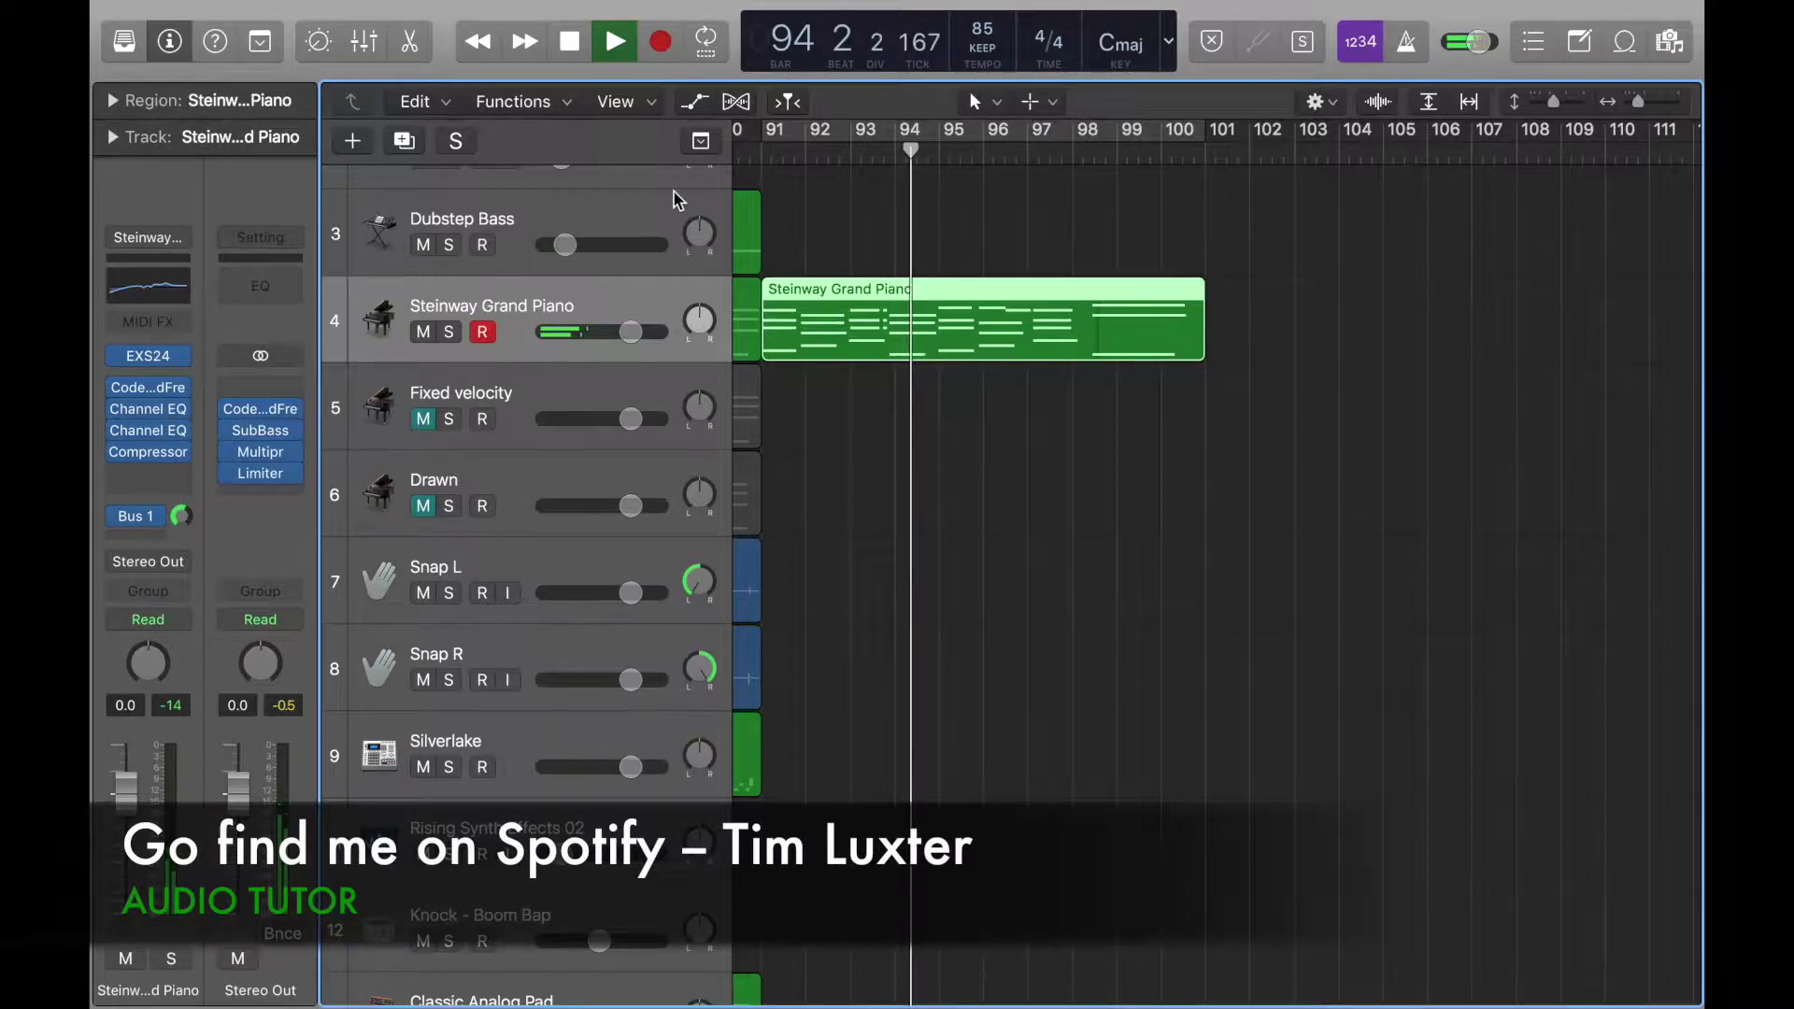
click(423, 54)
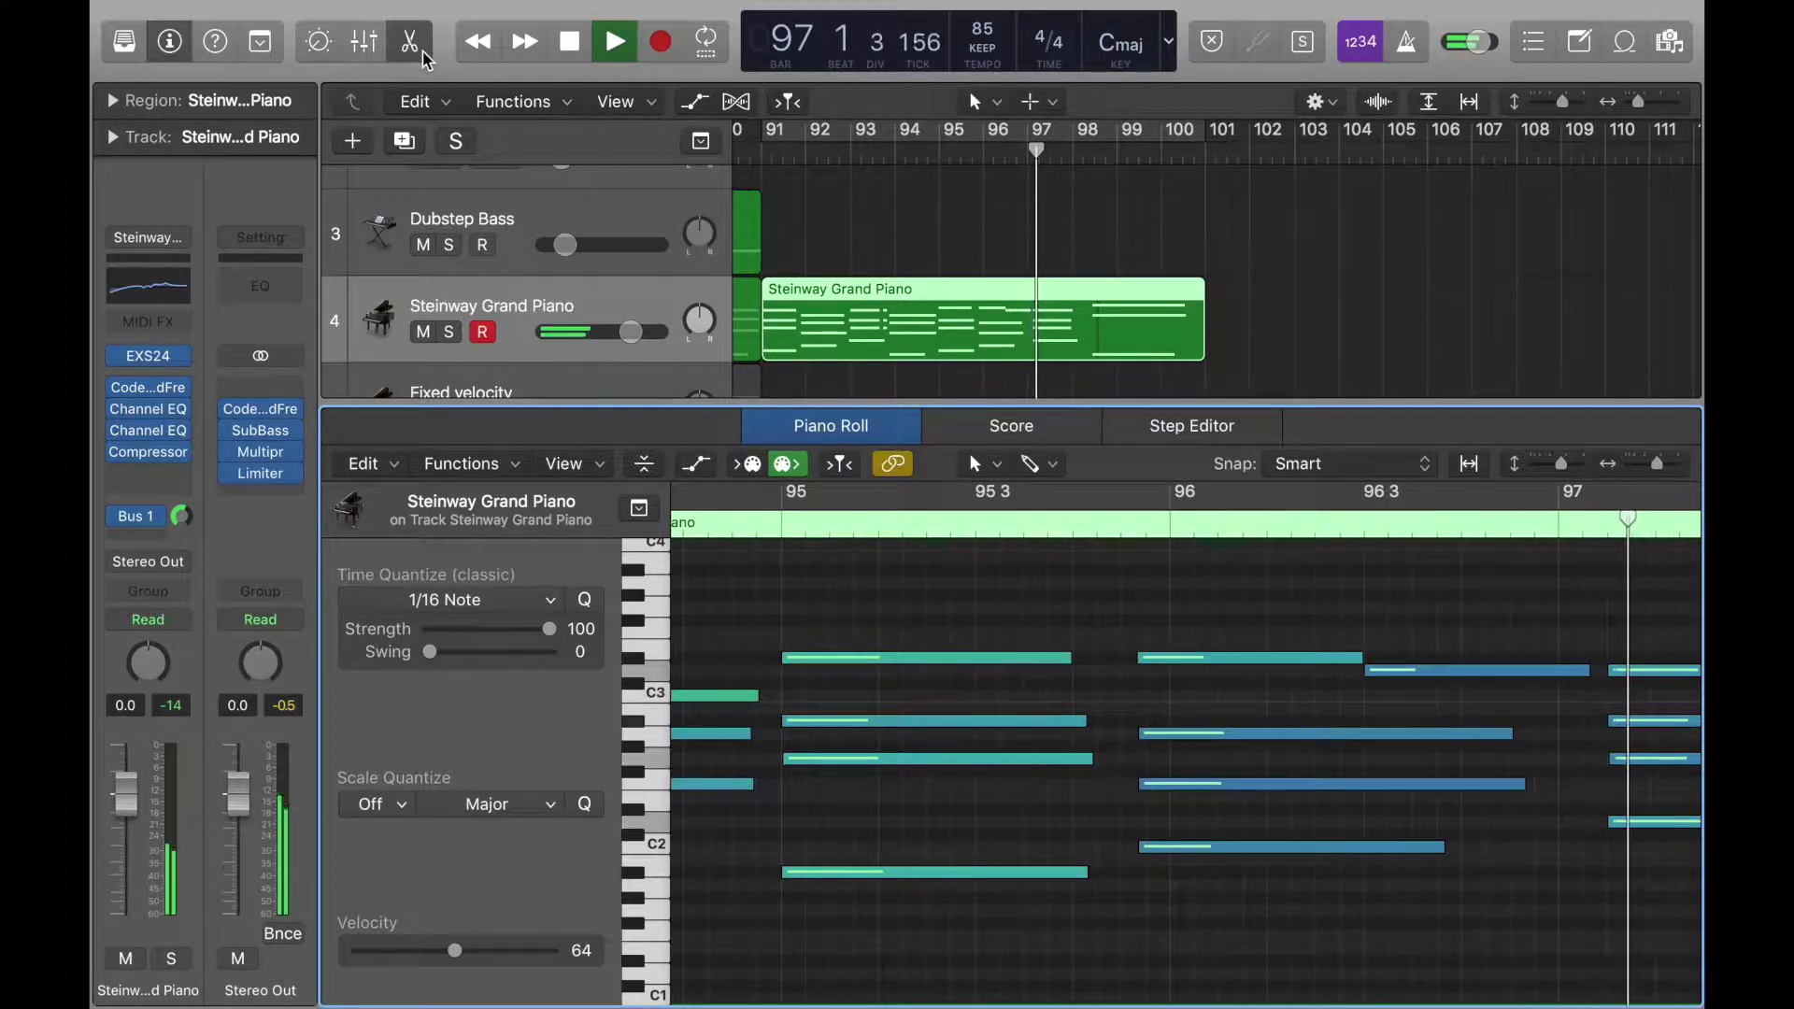
click(753, 463)
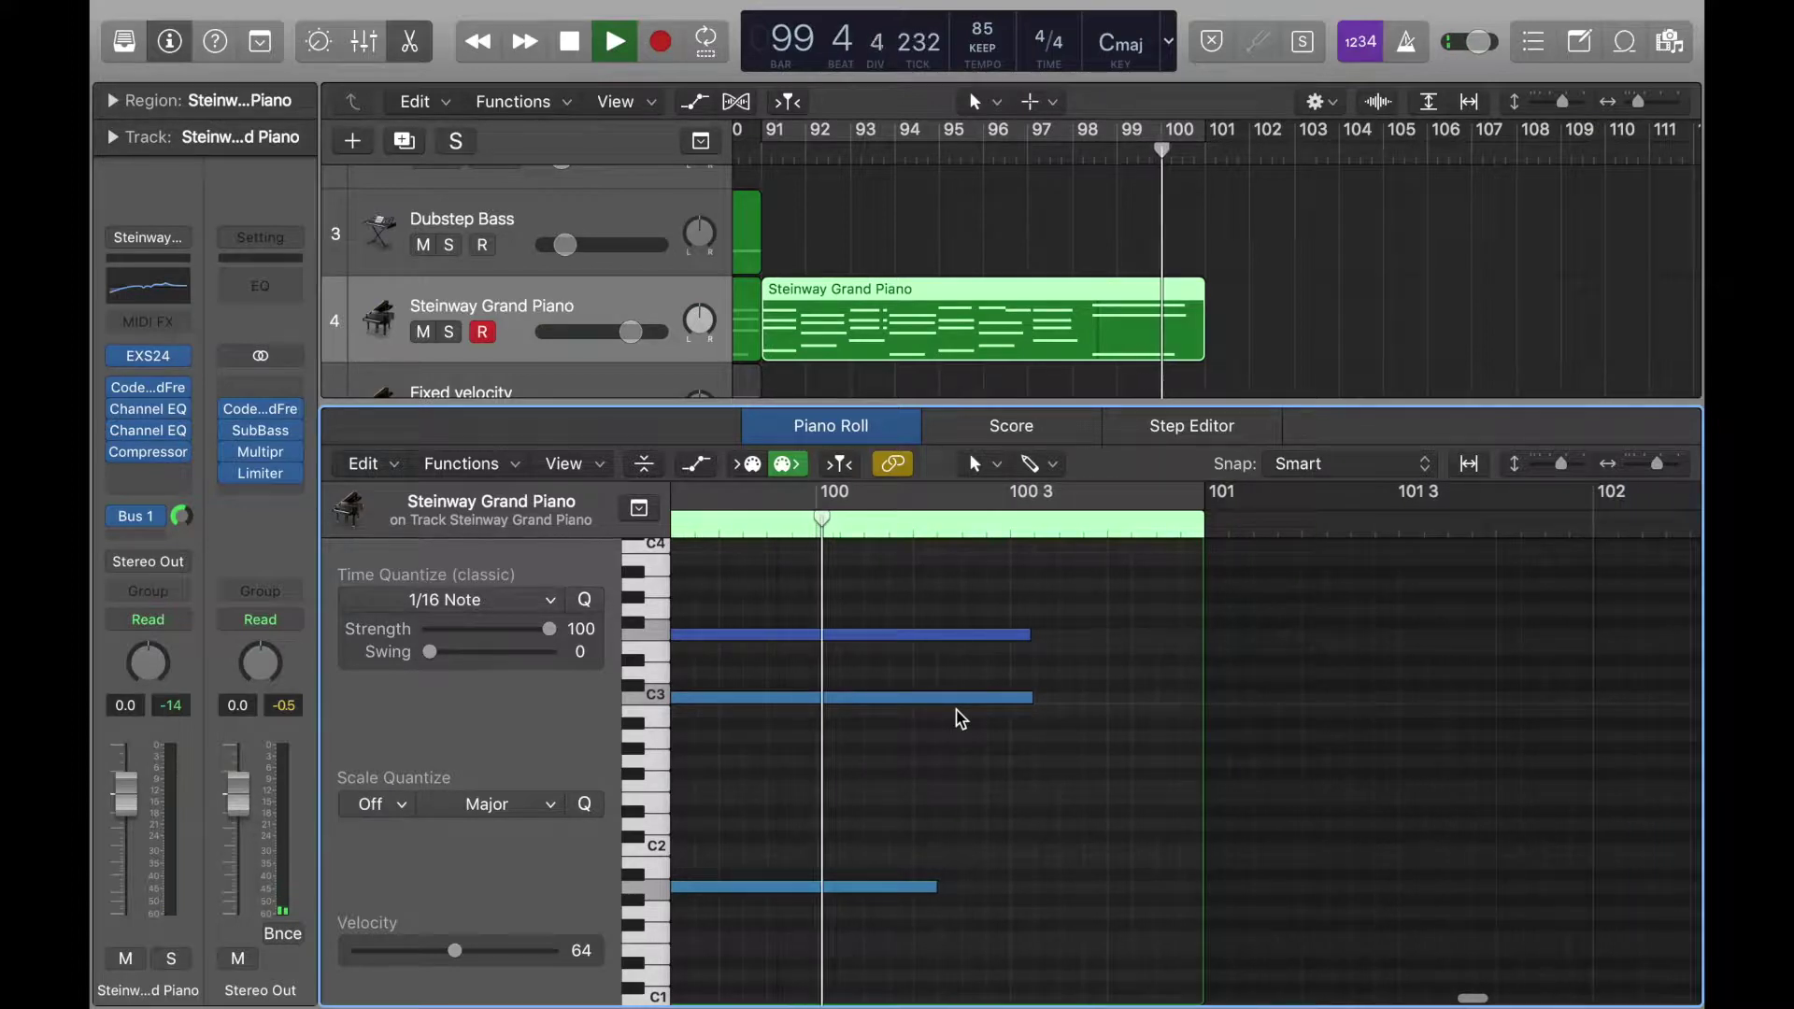
key(space)
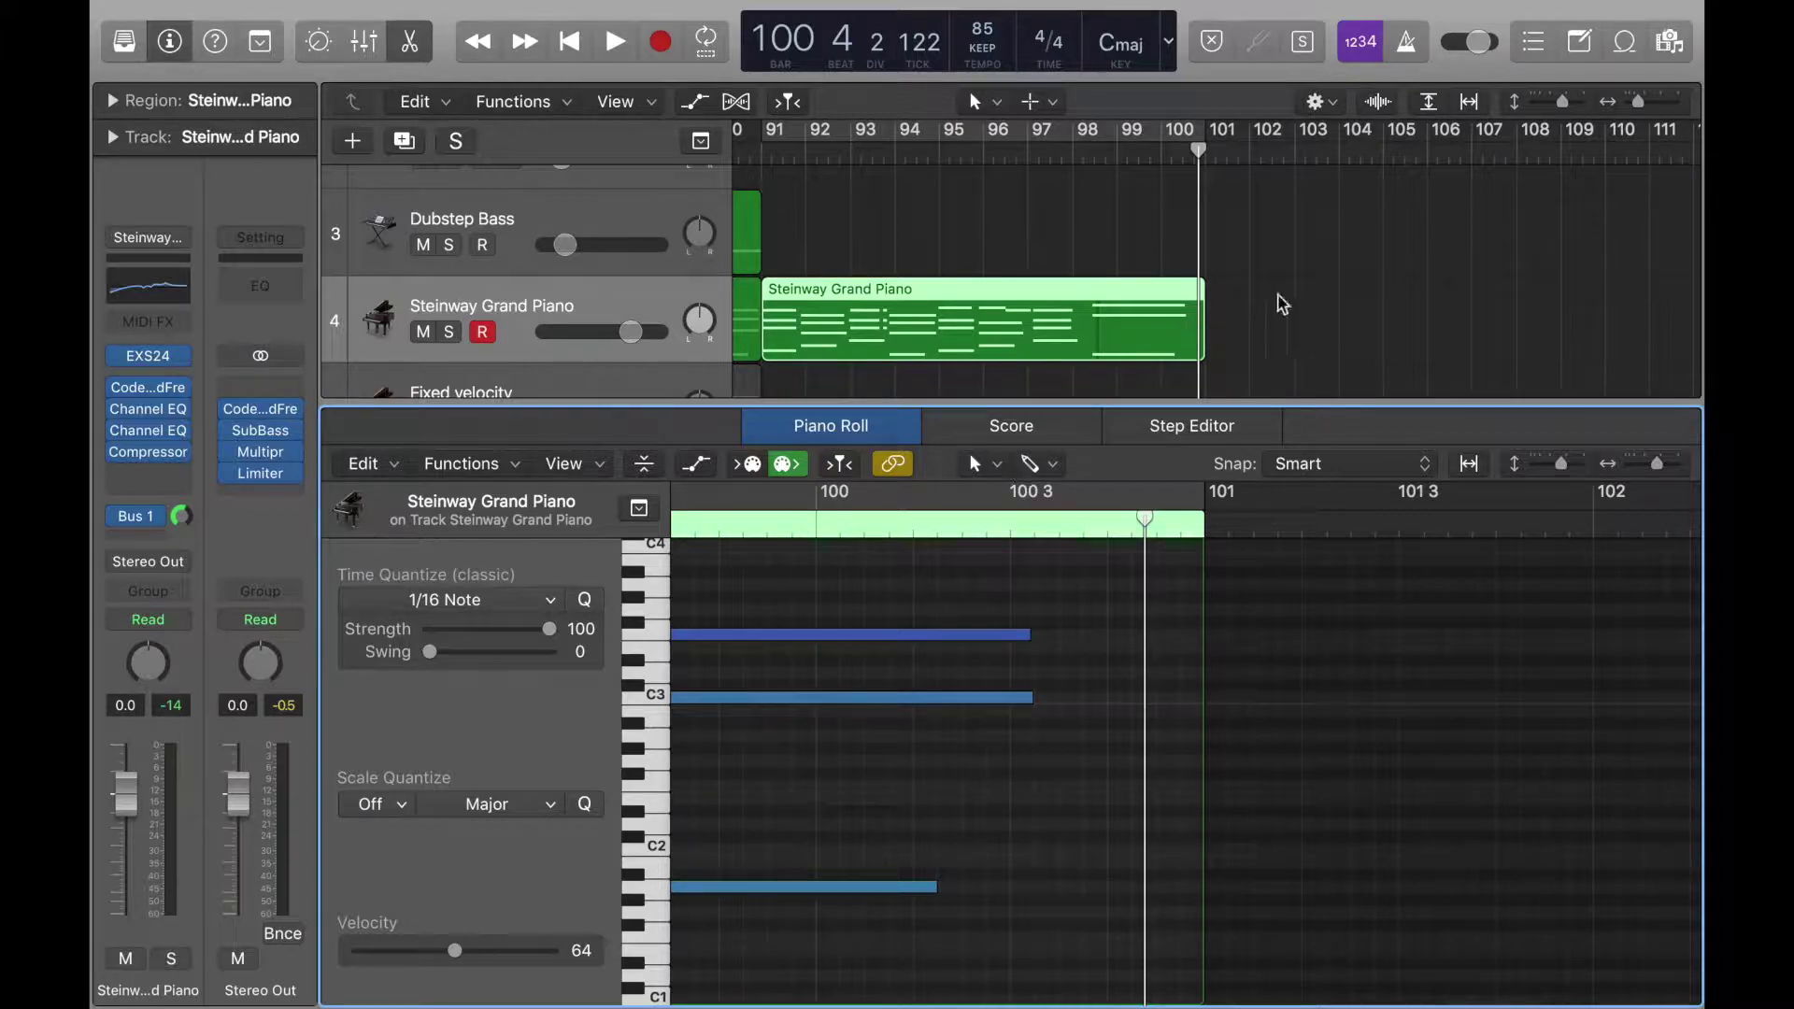
In the Steinway Grand Piano region at bar 75, set the velocity of the first chord's lowest note to 27
scroll(1266, 302, left, 7)
scroll(980, 325, down, 10)
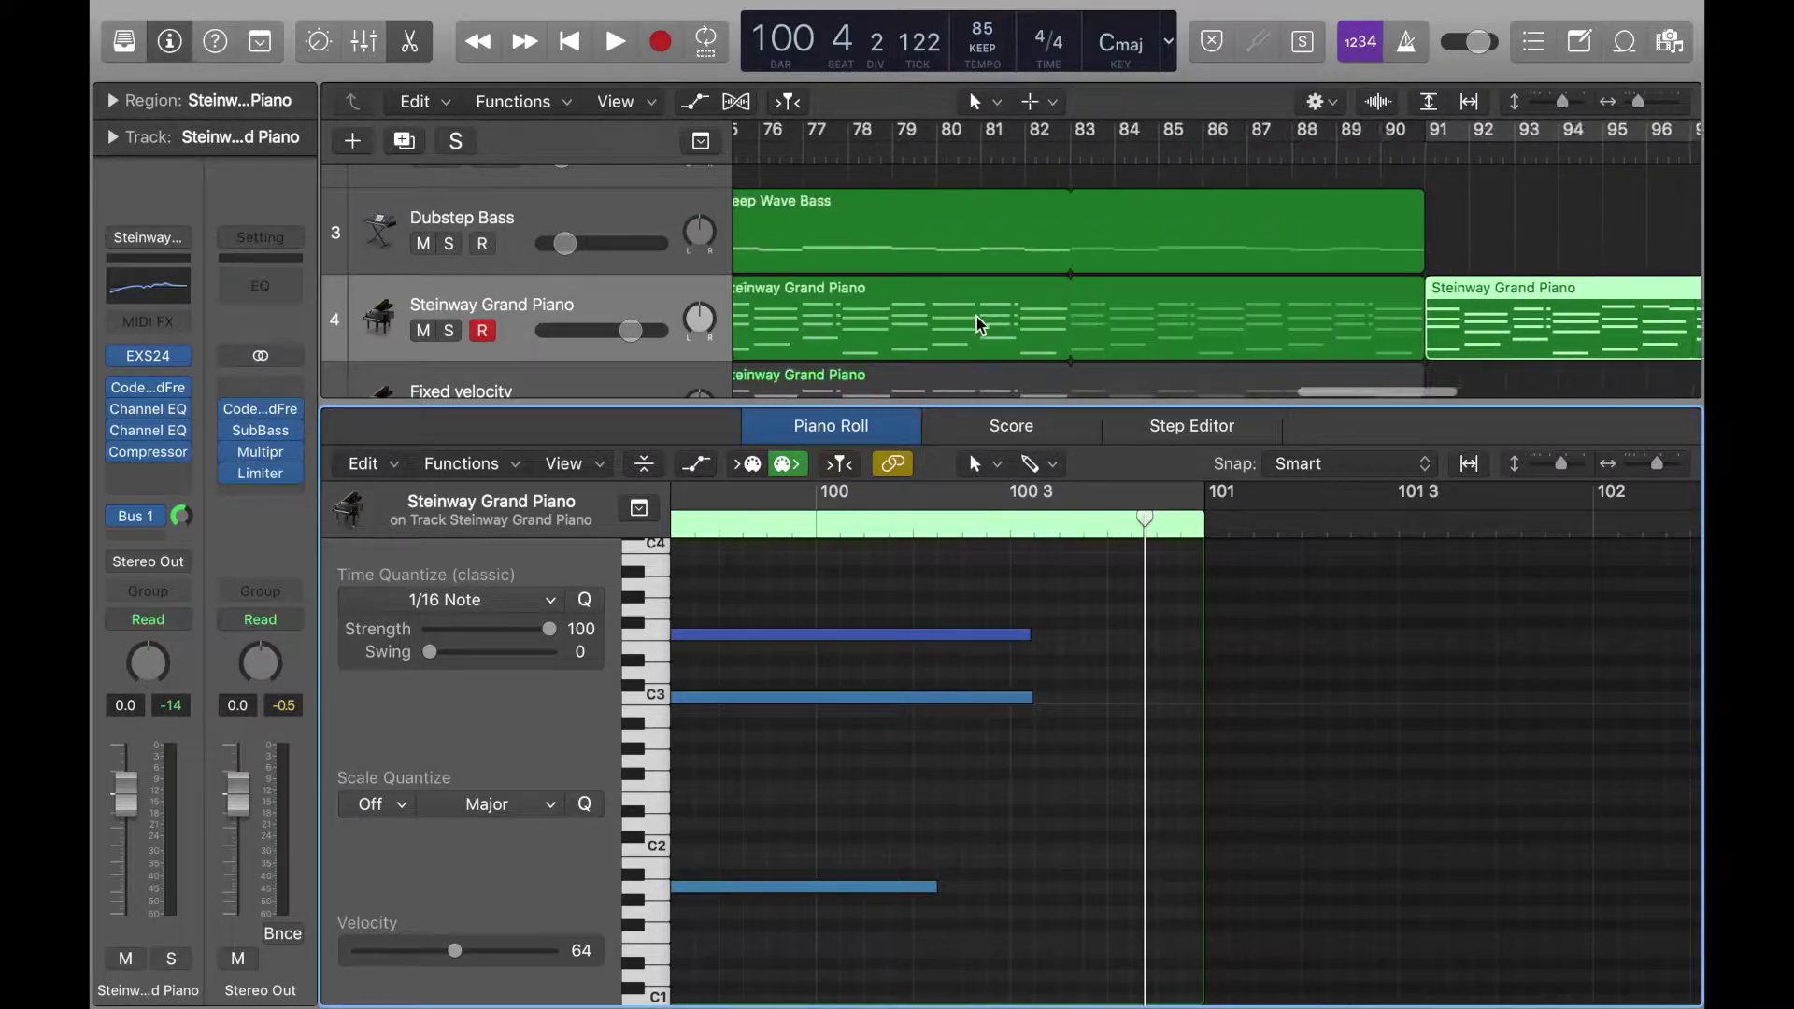
scroll(980, 325, up, 10)
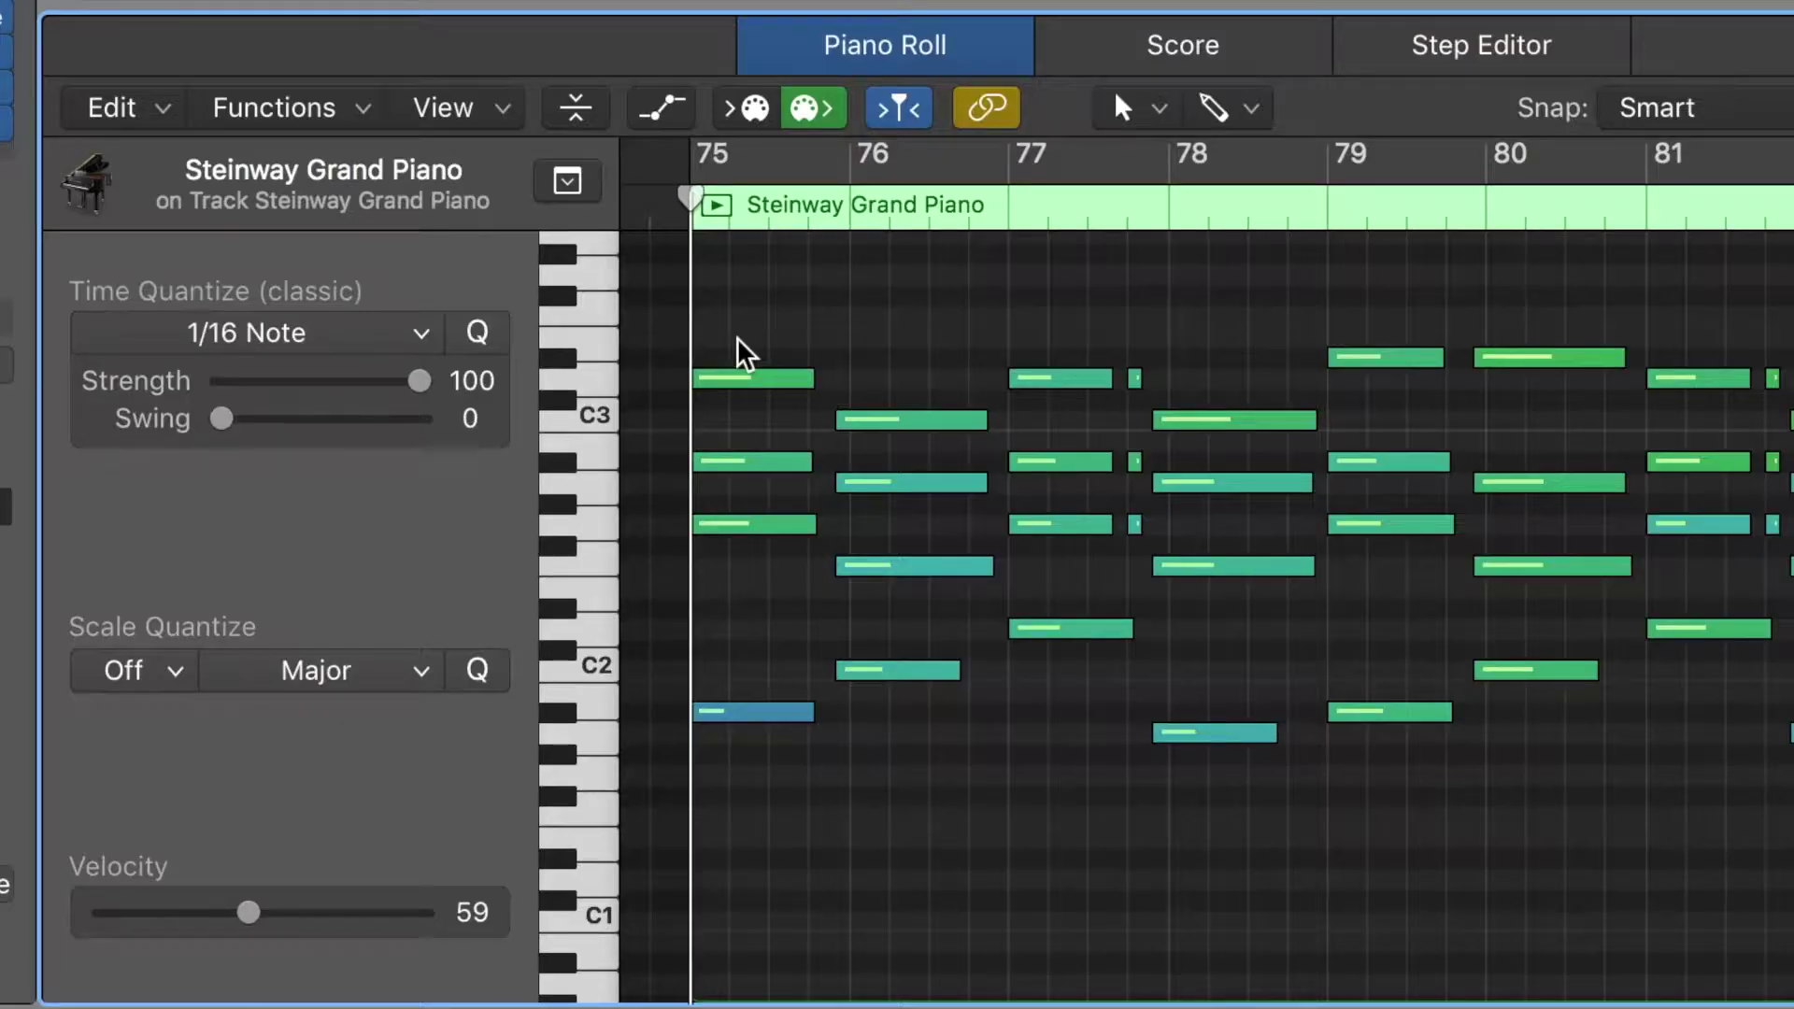
click(753, 714)
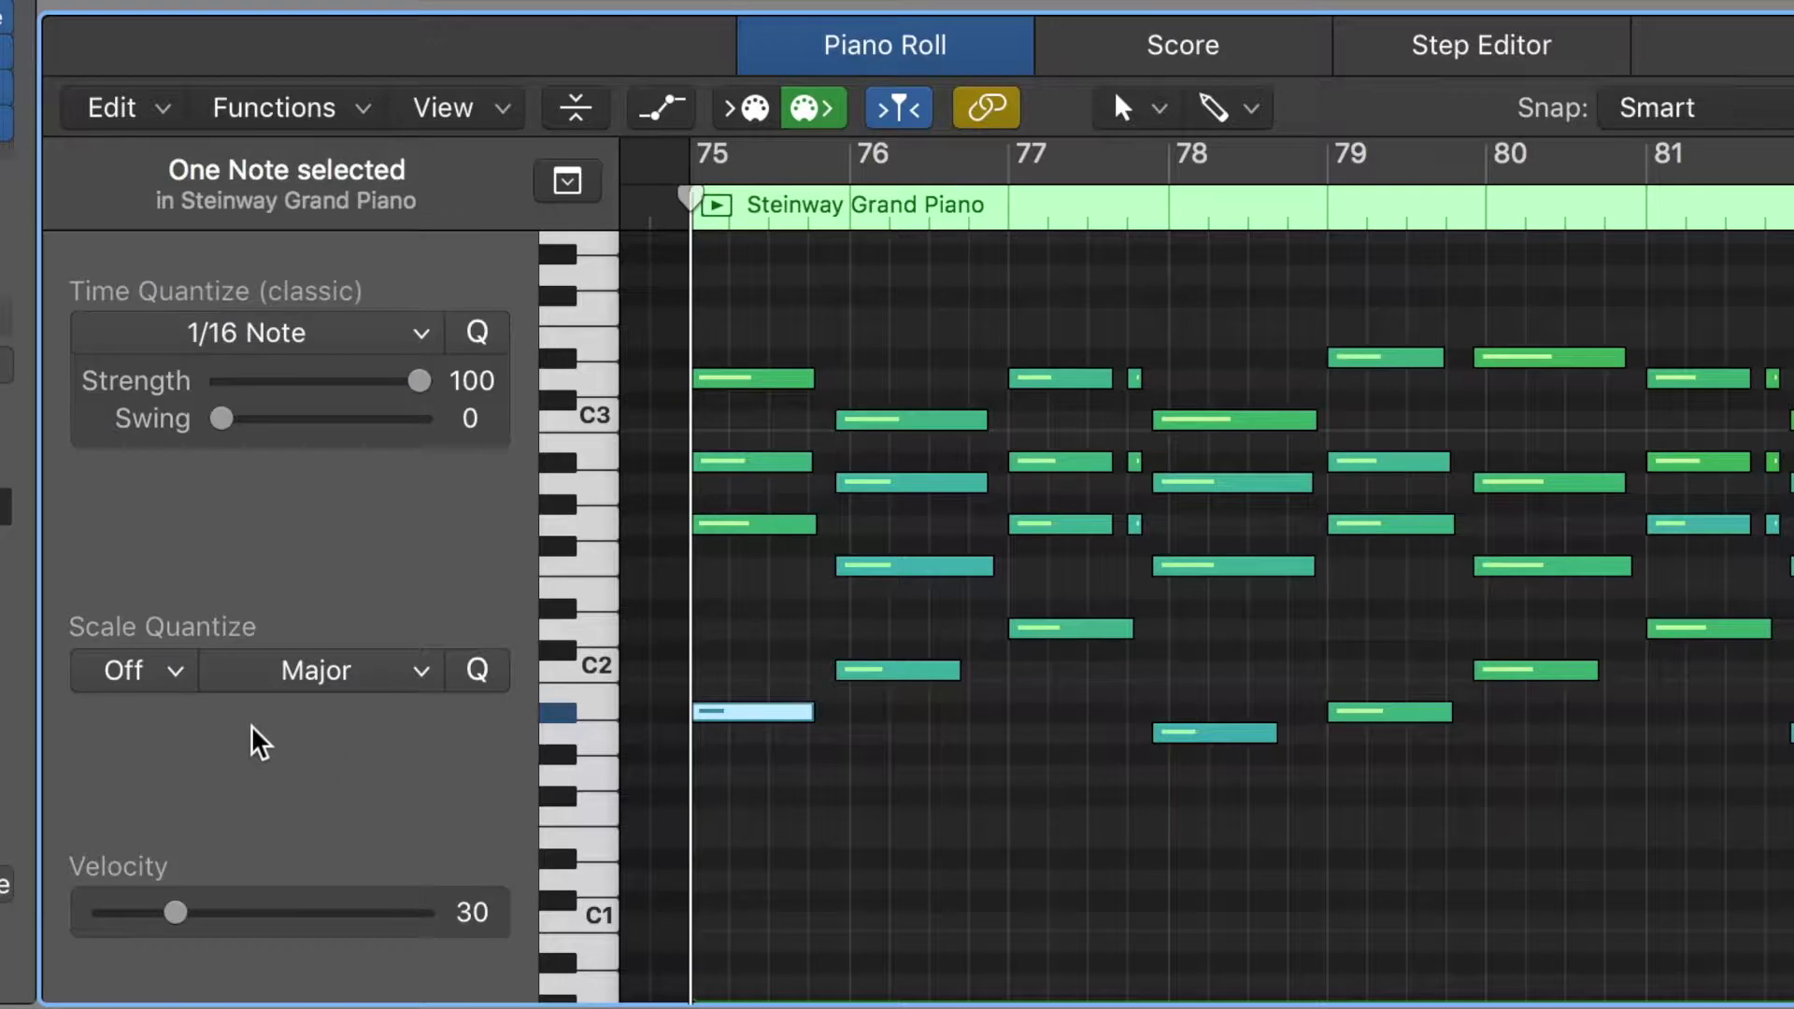
click(175, 914)
mouse_move(176, 915)
mouse_down()
mouse_move(80, 915)
mouse_move(494, 927)
mouse_move(299, 948)
mouse_move(323, 932)
mouse_move(172, 914)
mouse_up()
click(834, 817)
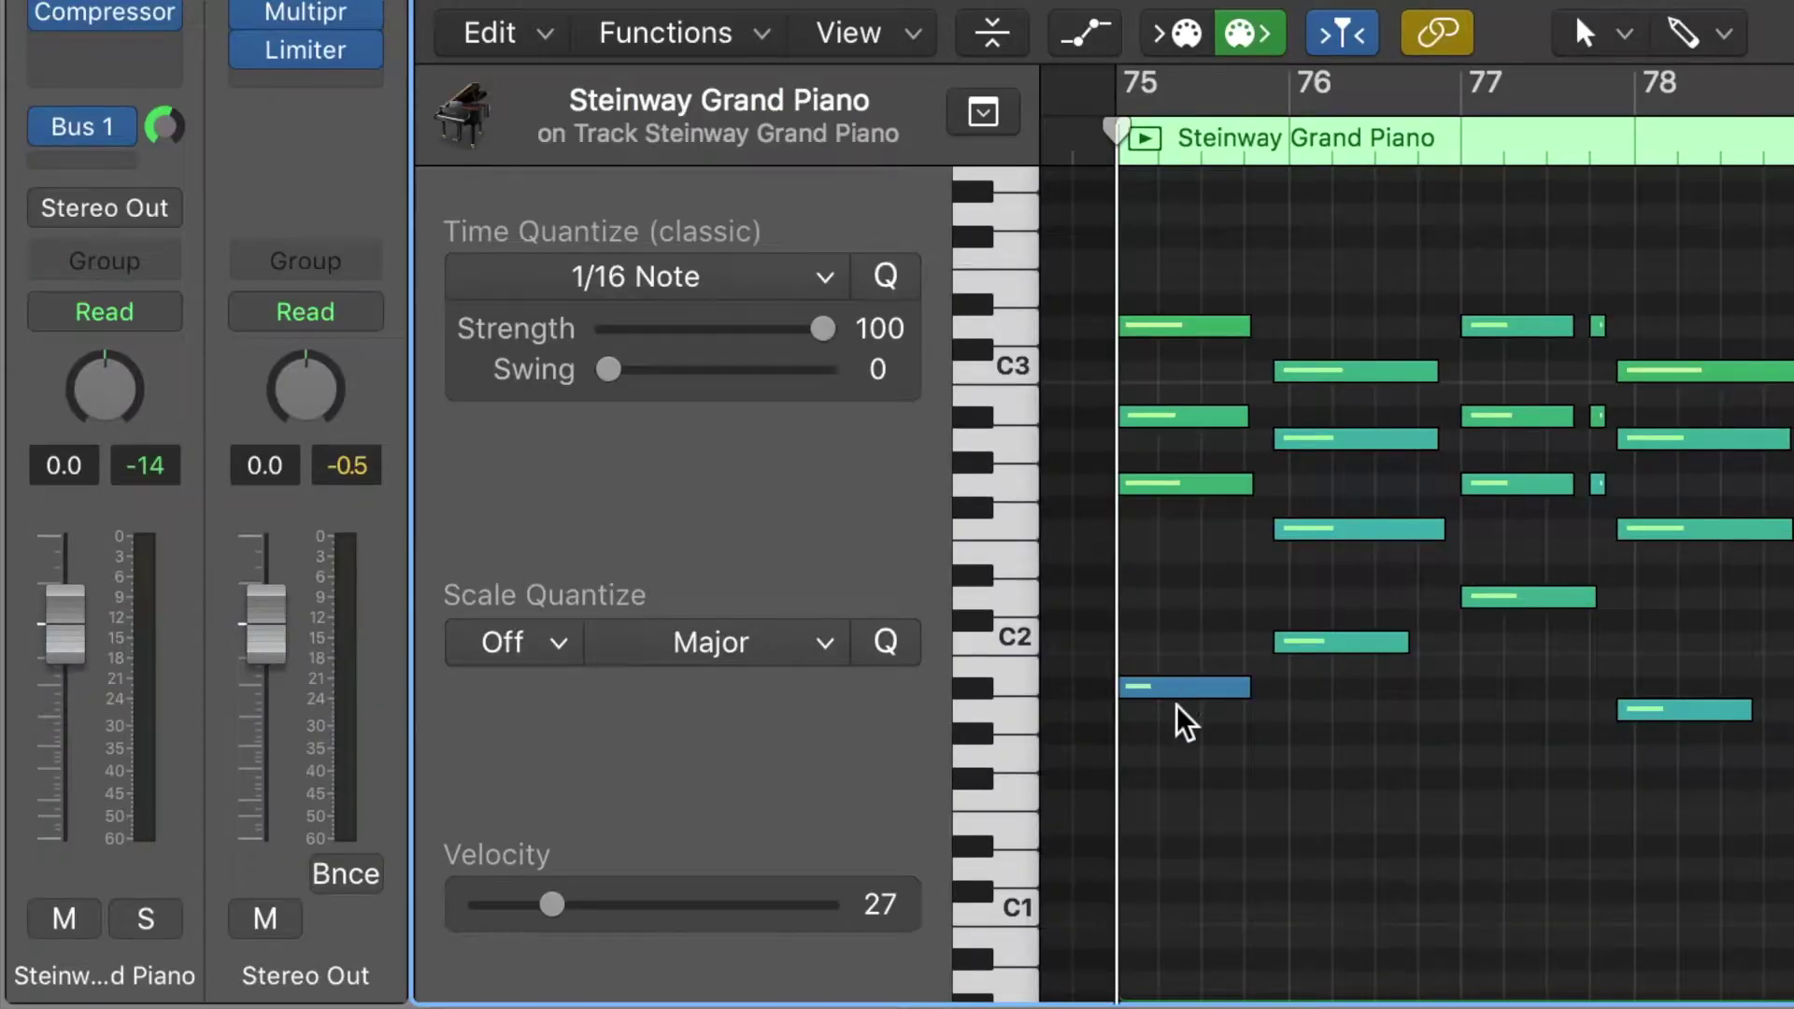
Examine the velocities of the individual notes in the first two chords, around bars 75 and 76, of the Steinway Grand Piano region
click(746, 711)
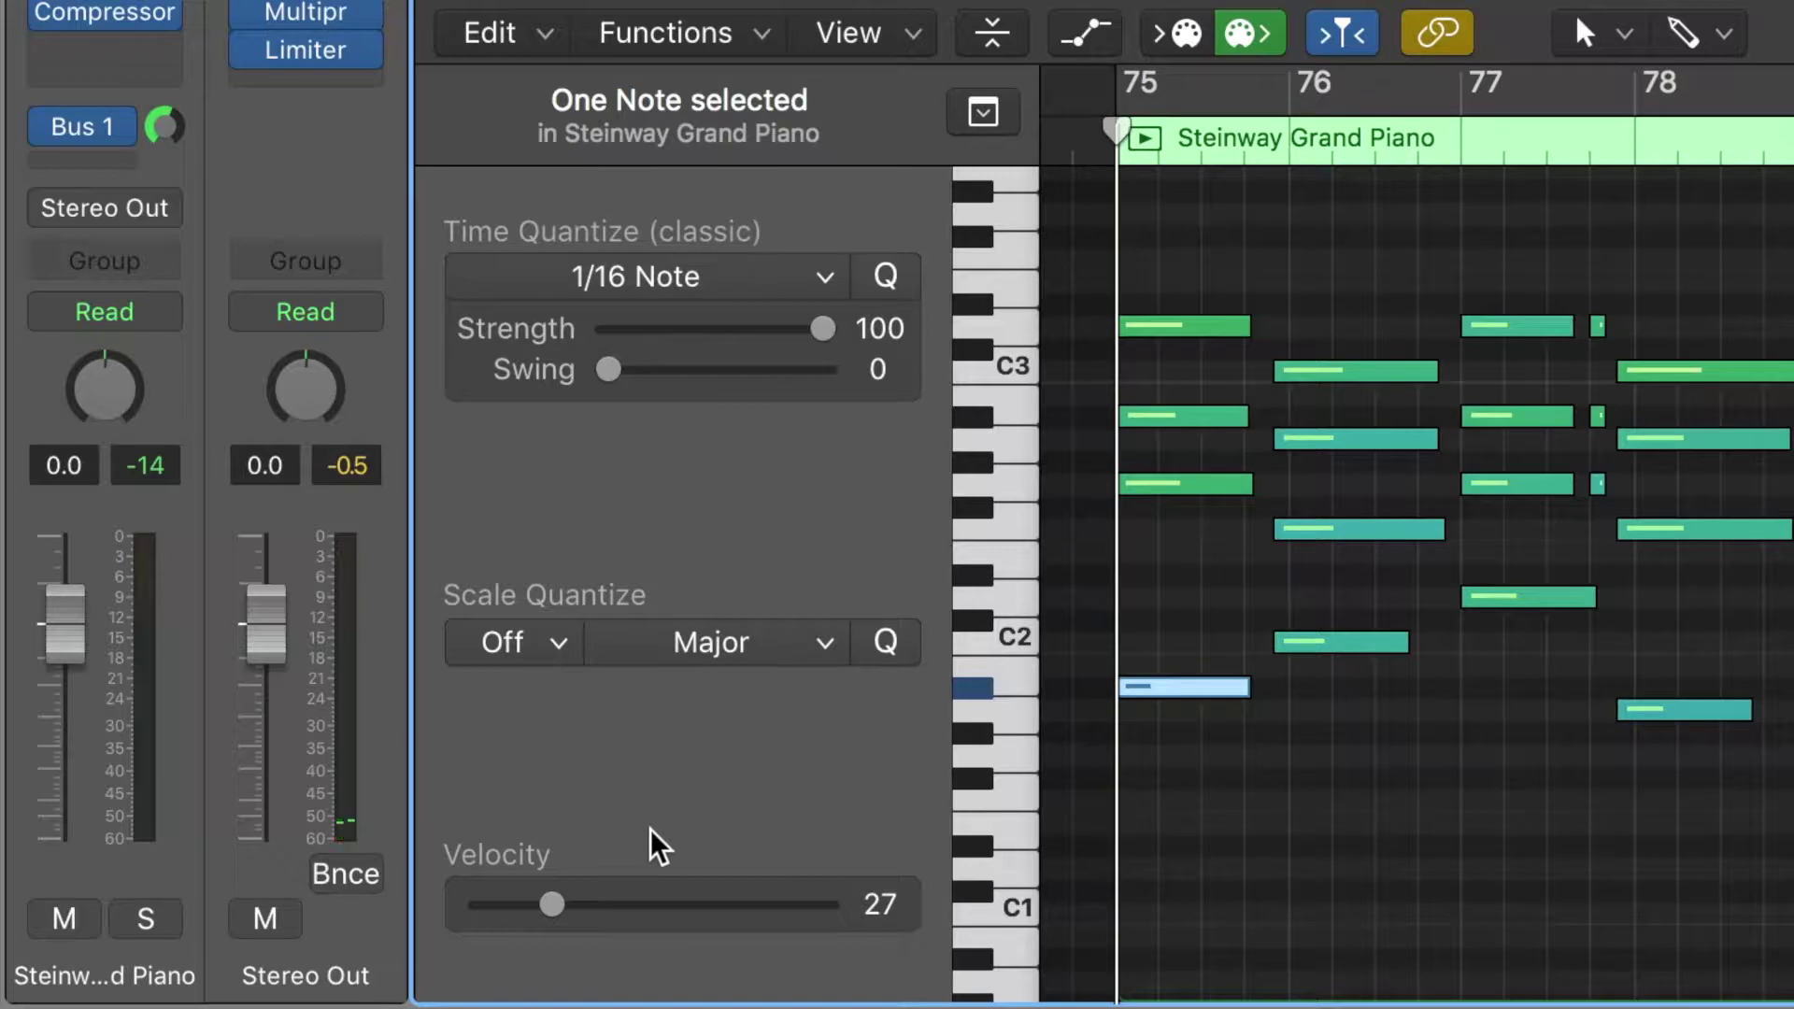
click(1188, 502)
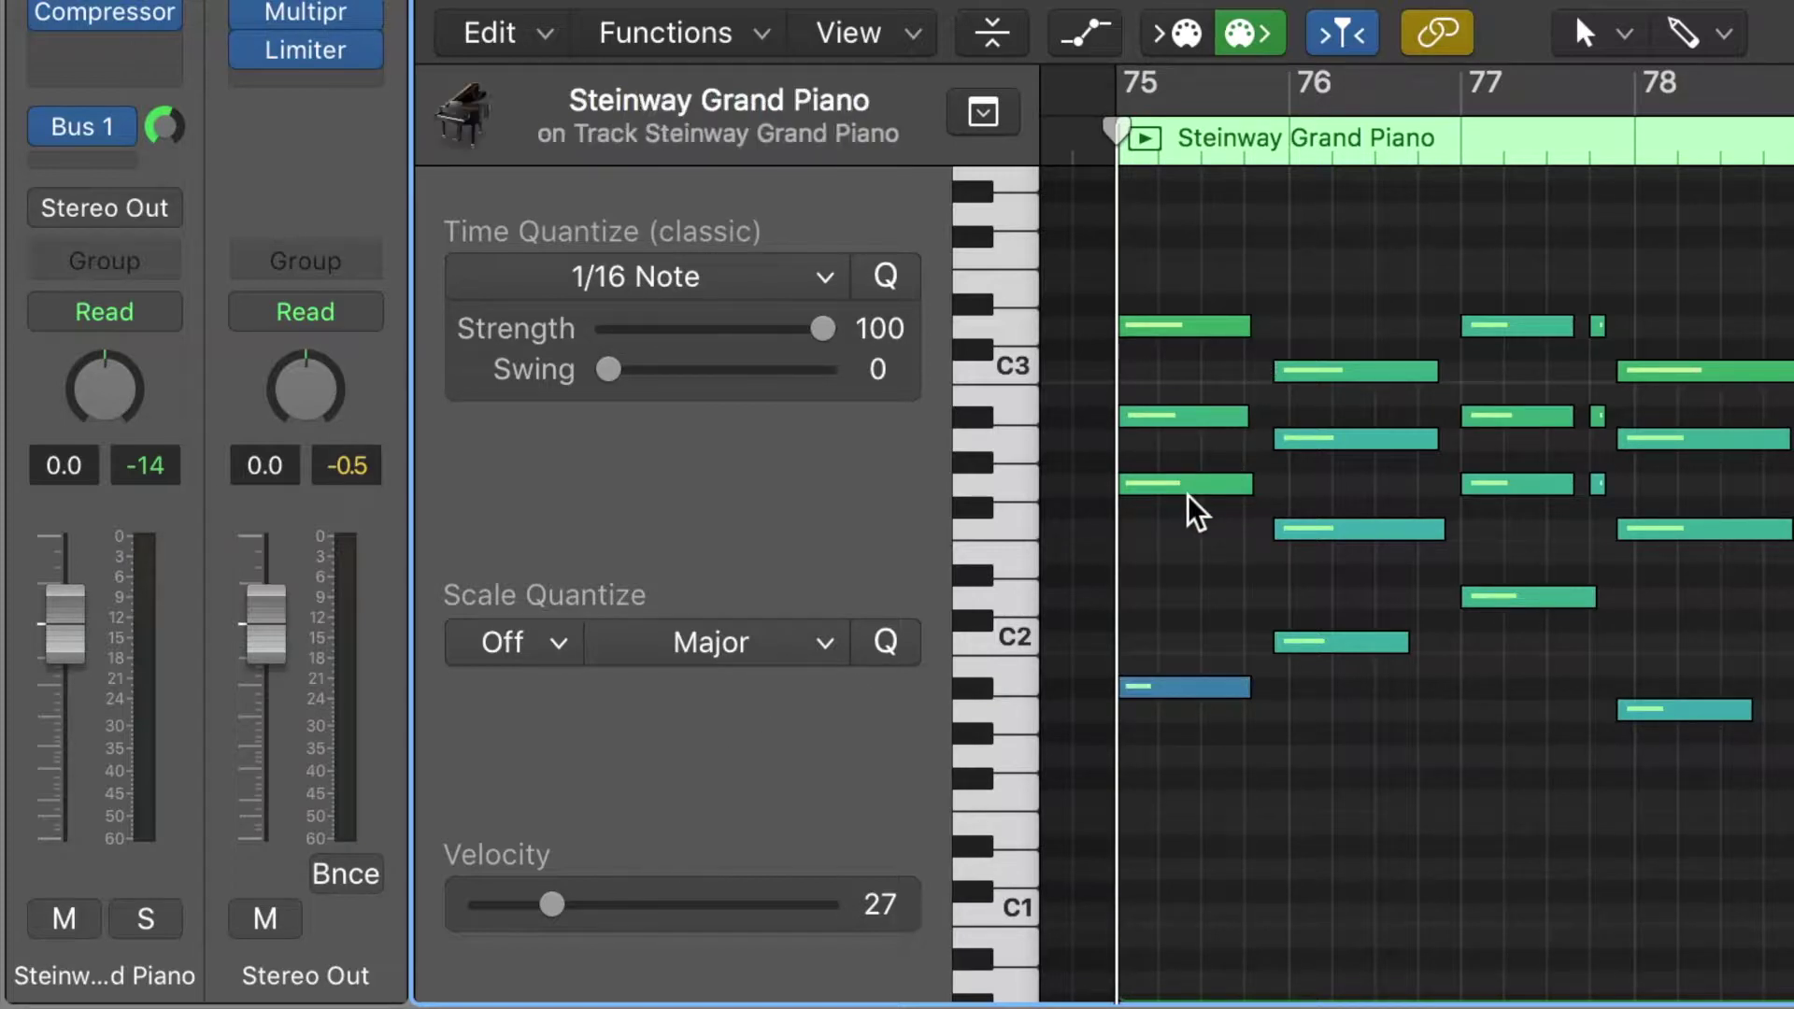
click(1189, 486)
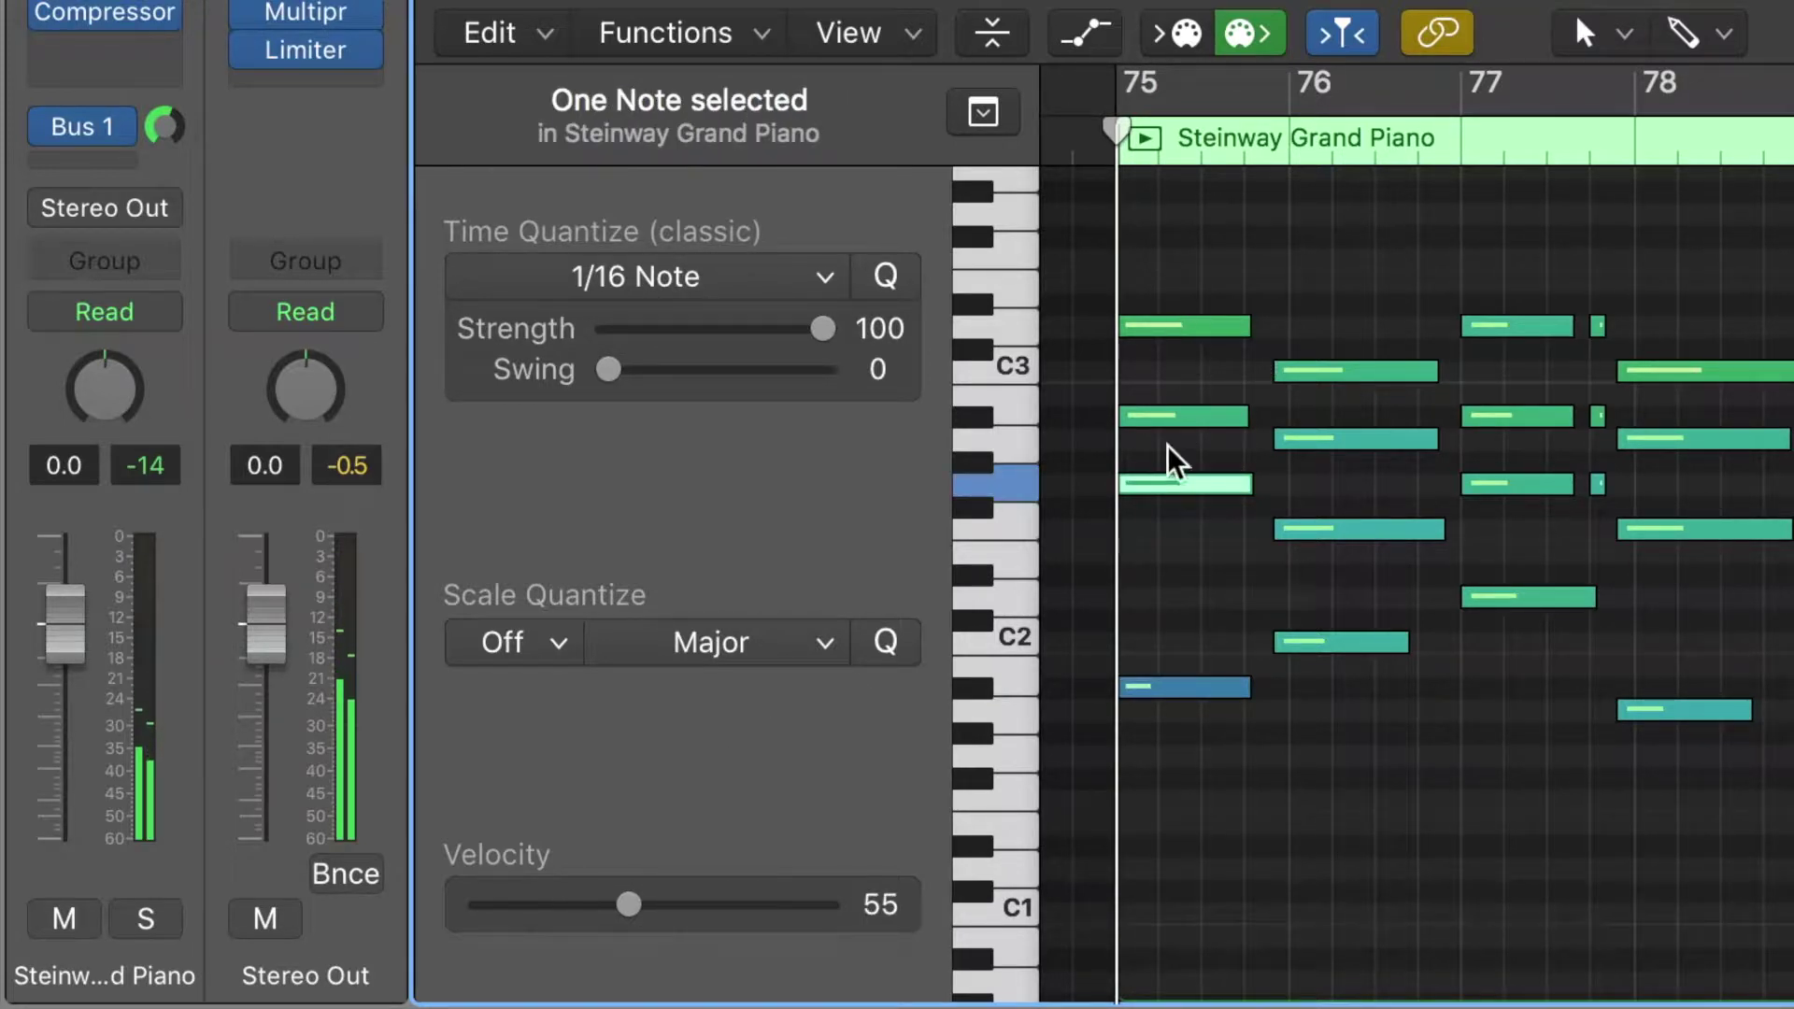
mouse_move(1172, 495)
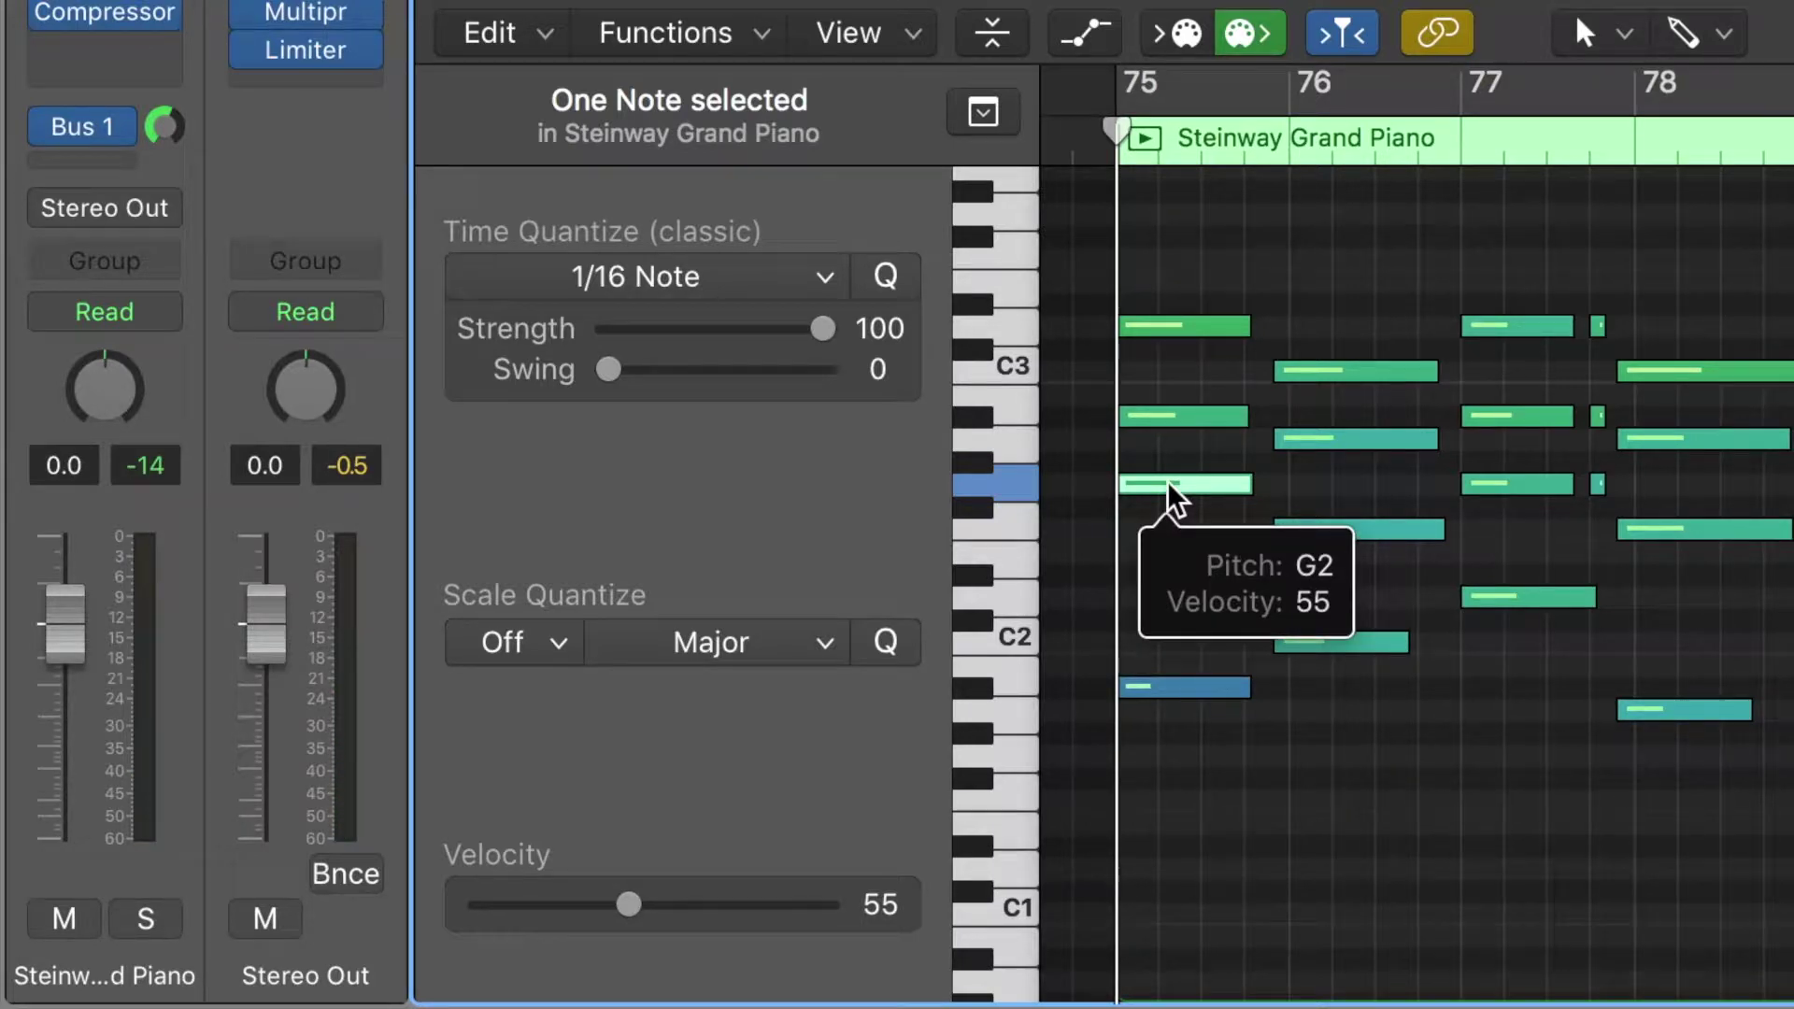
click(1170, 420)
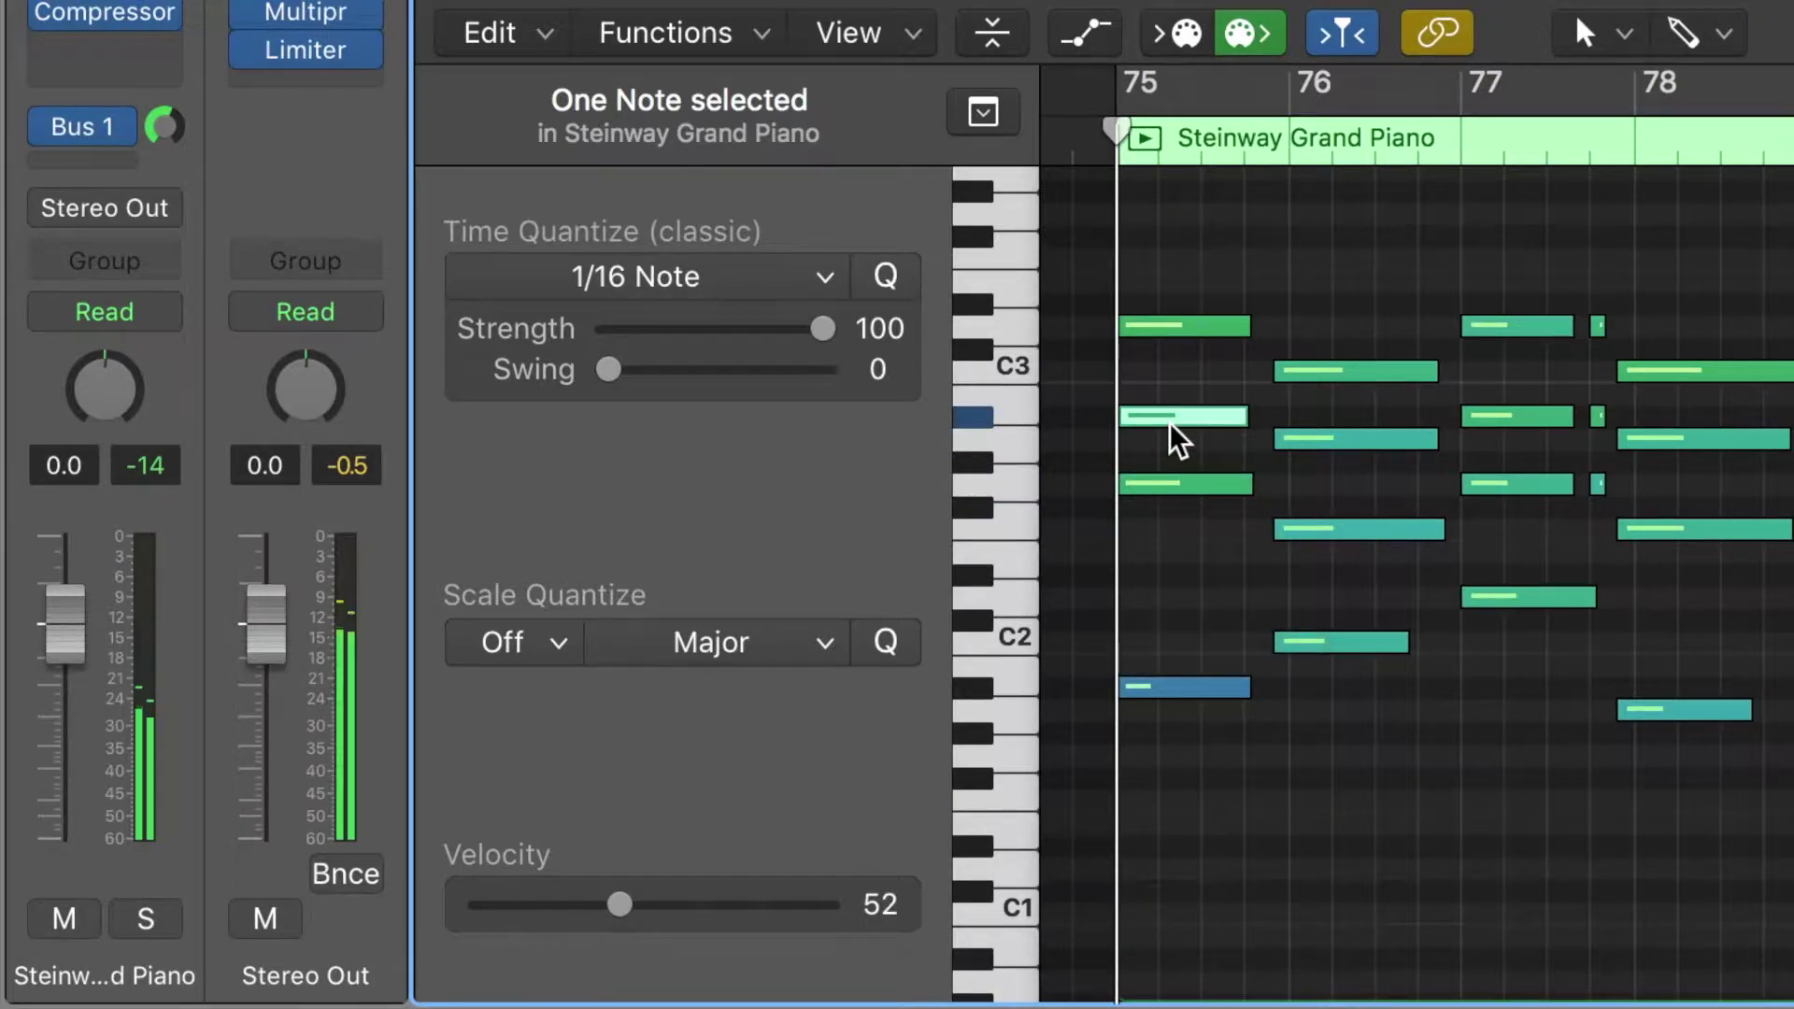
click(1176, 329)
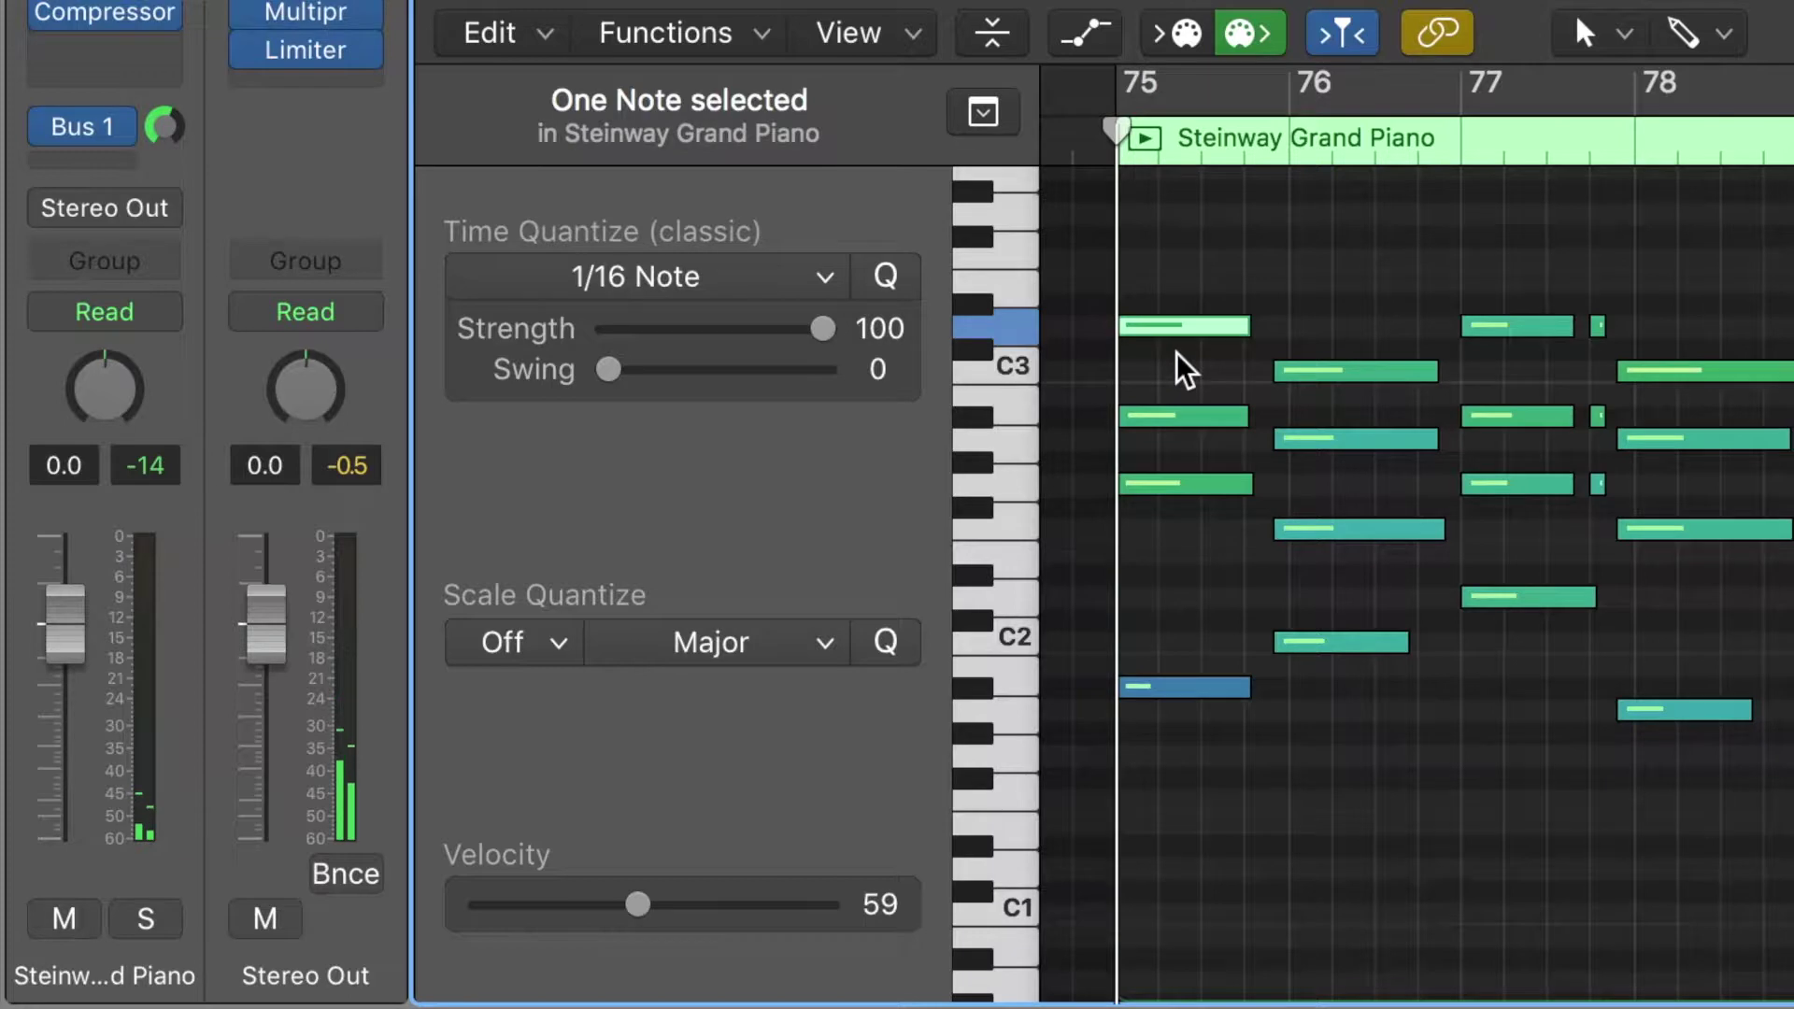
click(1177, 354)
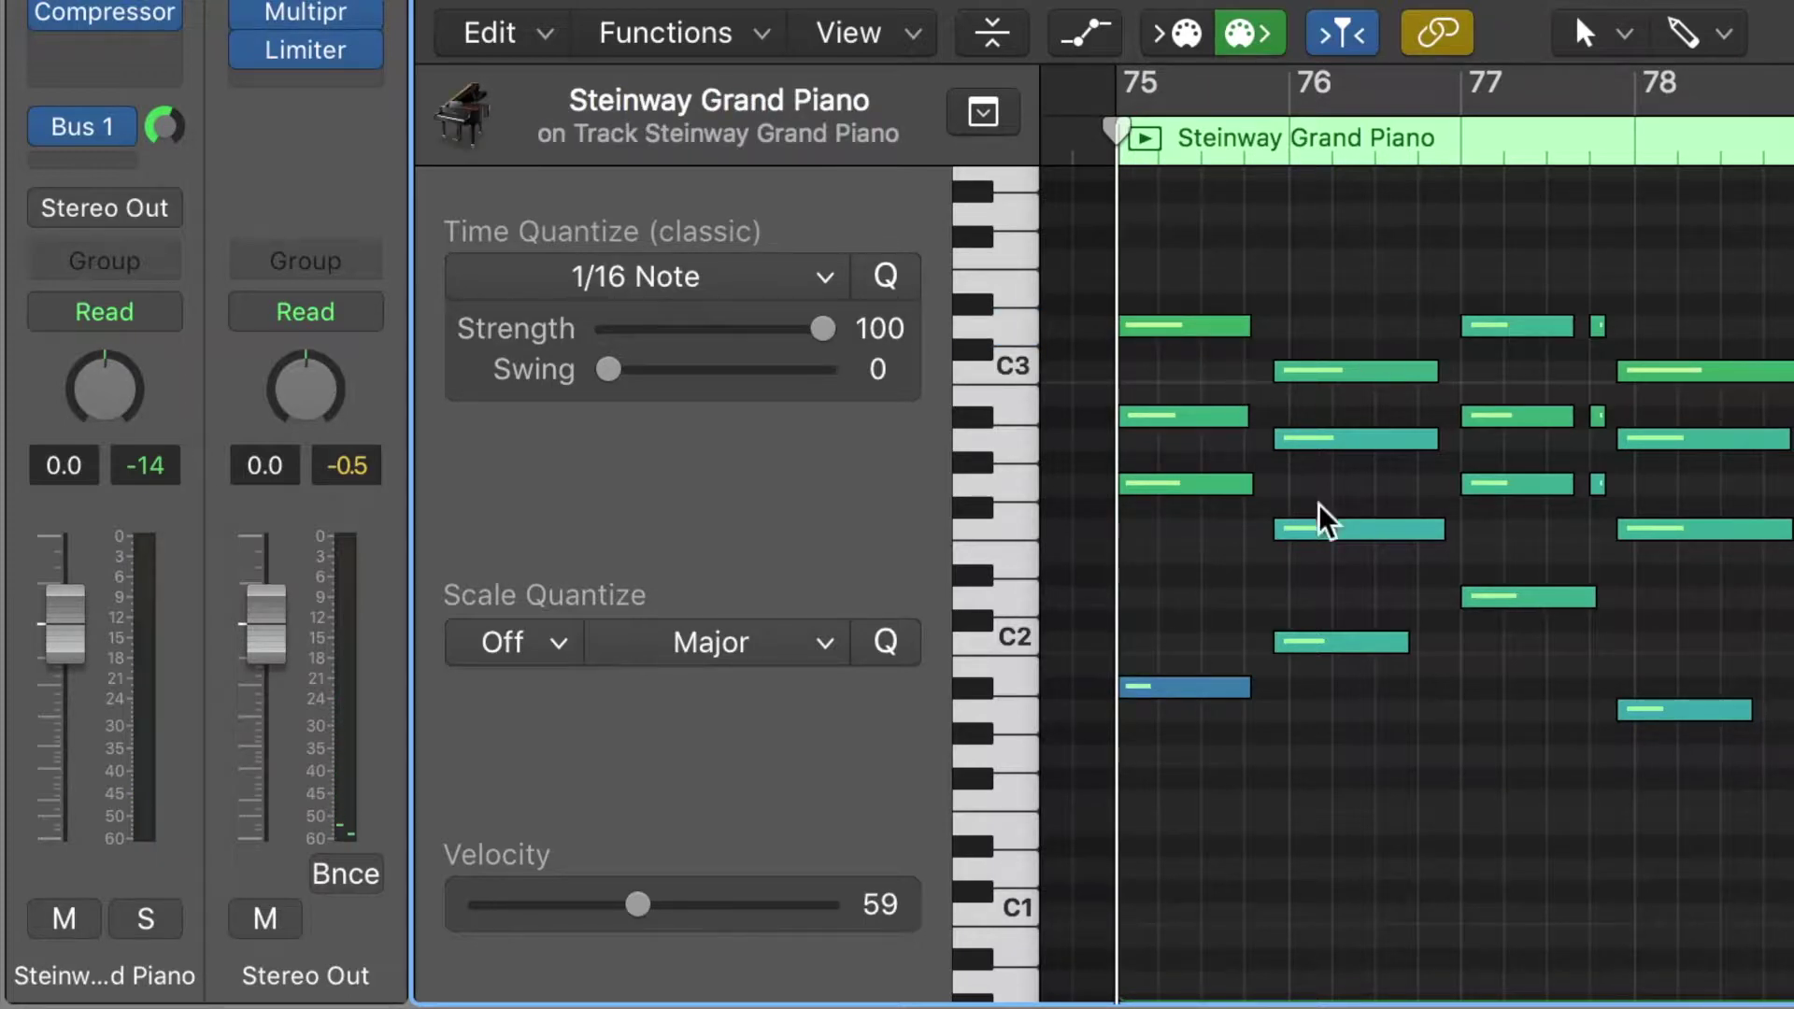
click(1338, 388)
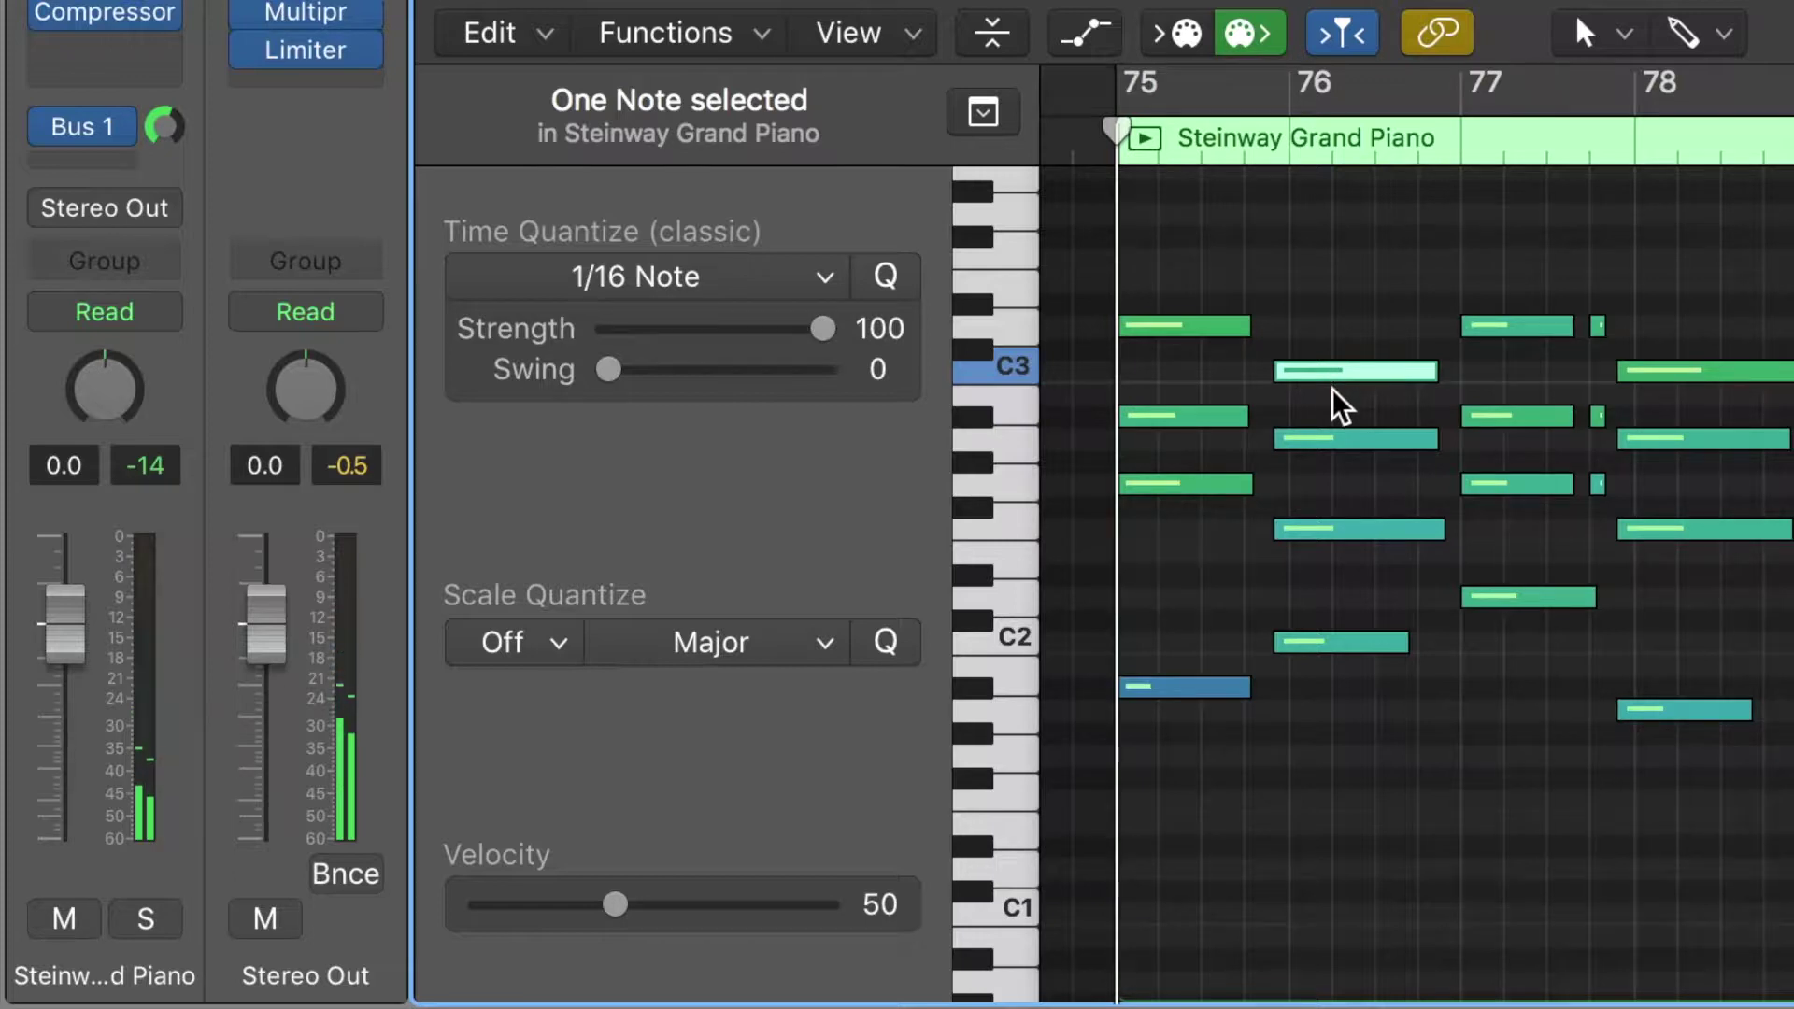
click(1335, 435)
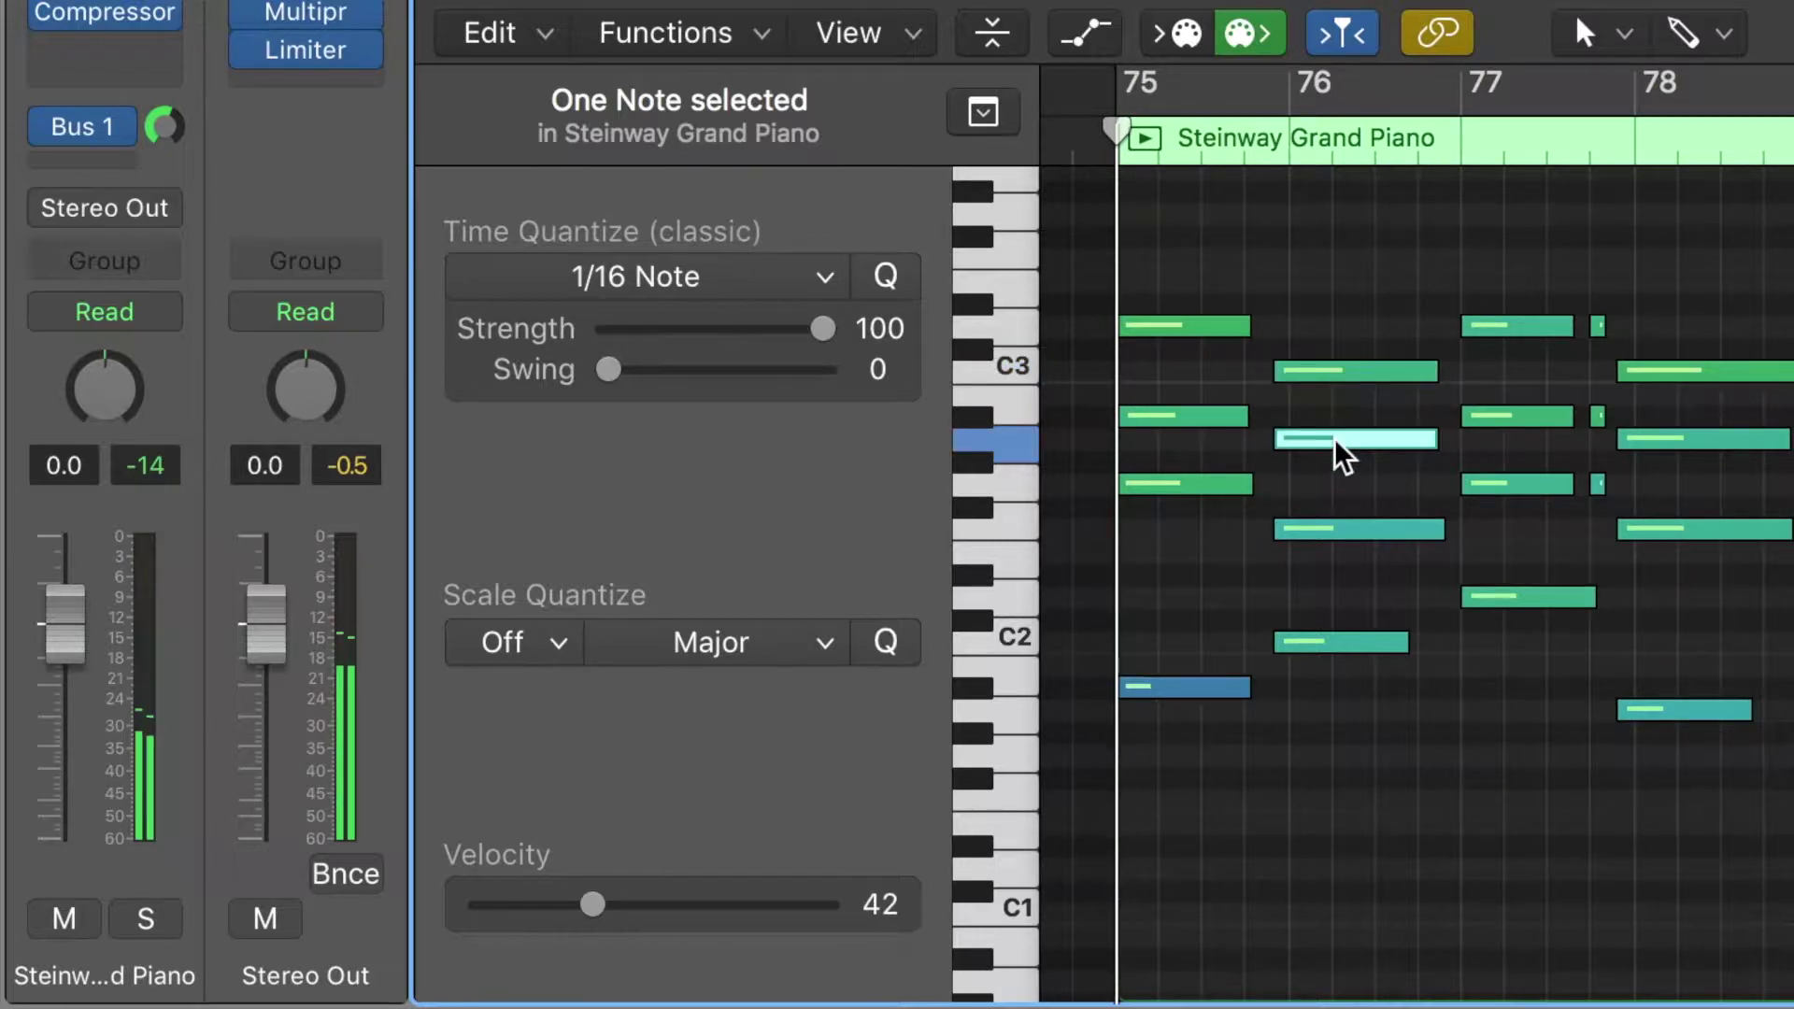
click(1357, 529)
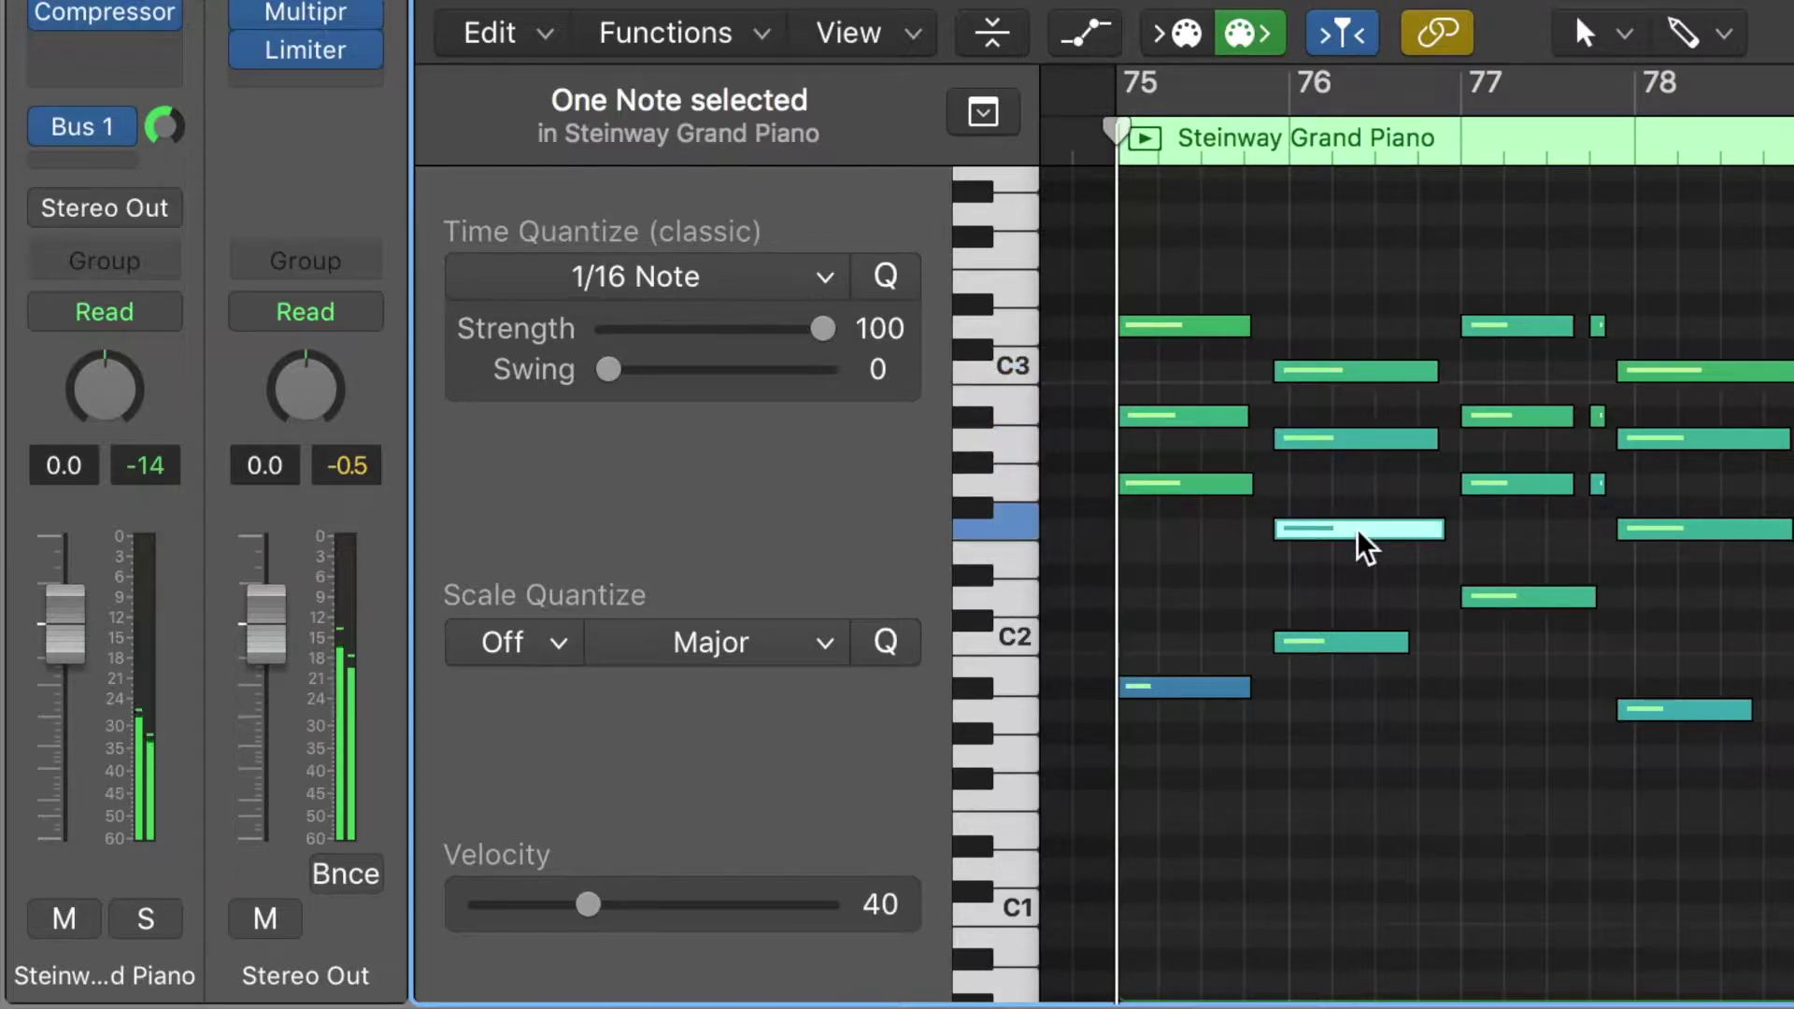
click(1346, 644)
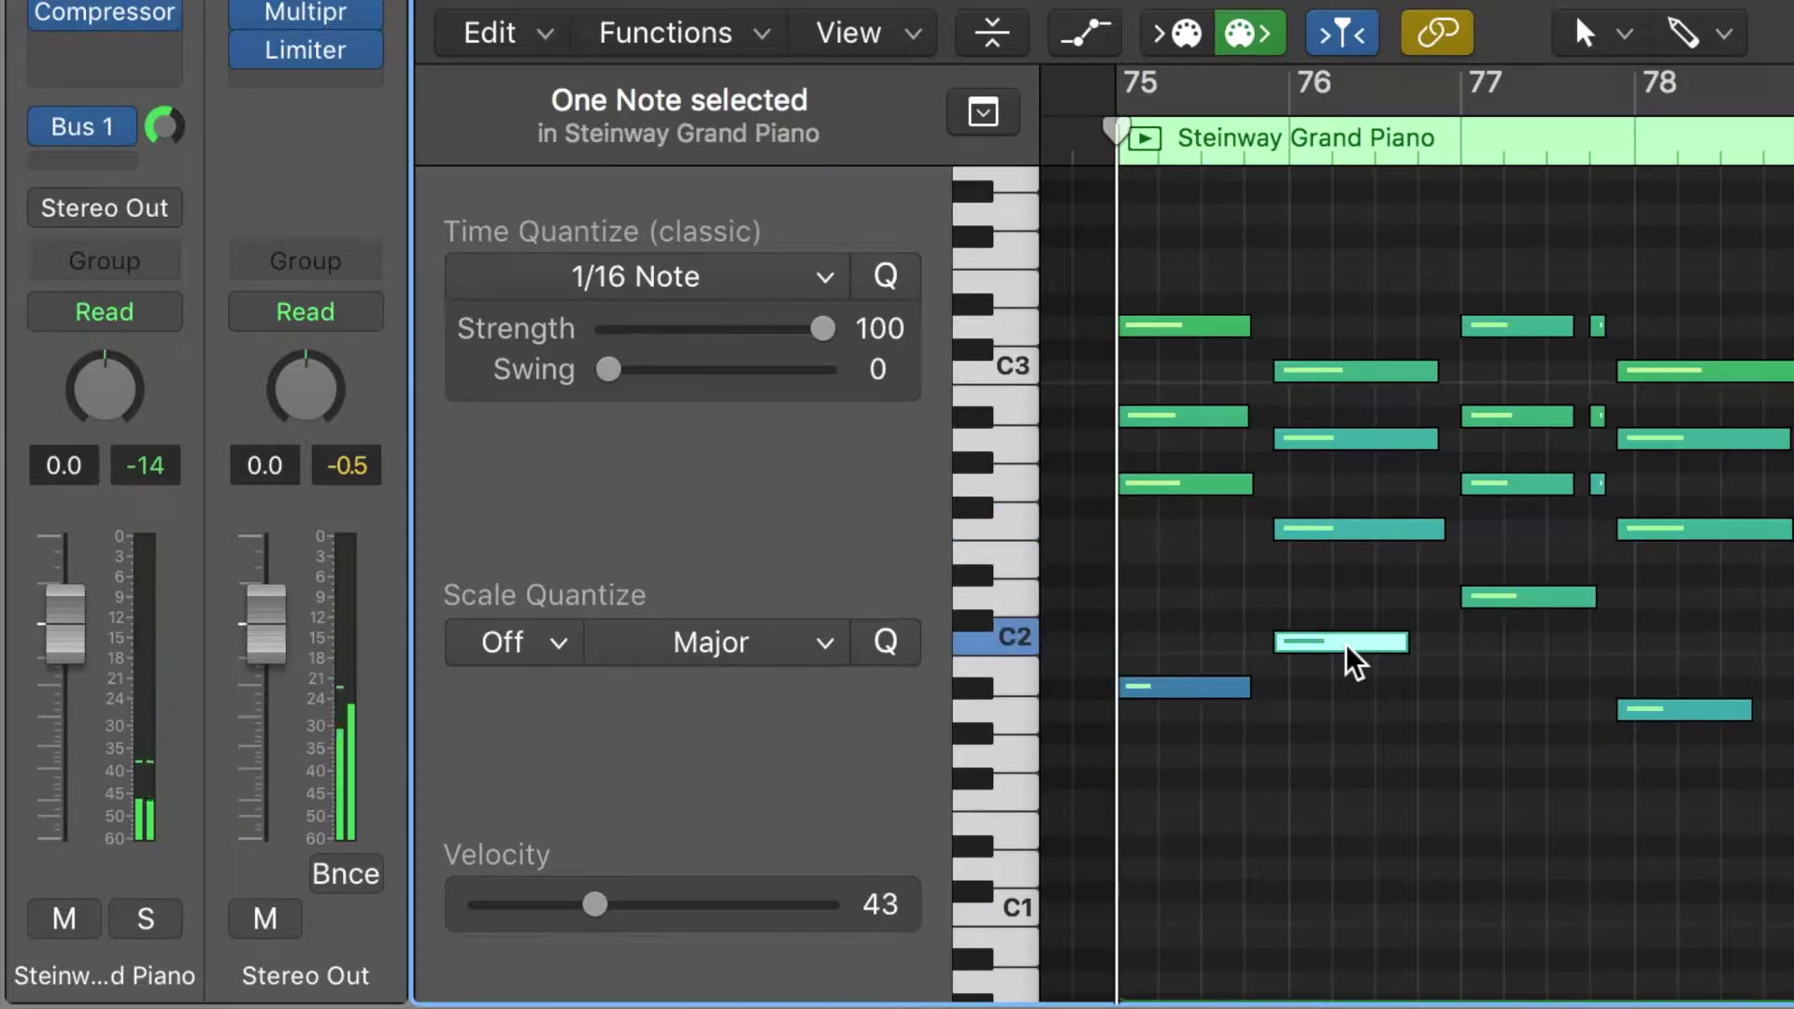
click(1359, 584)
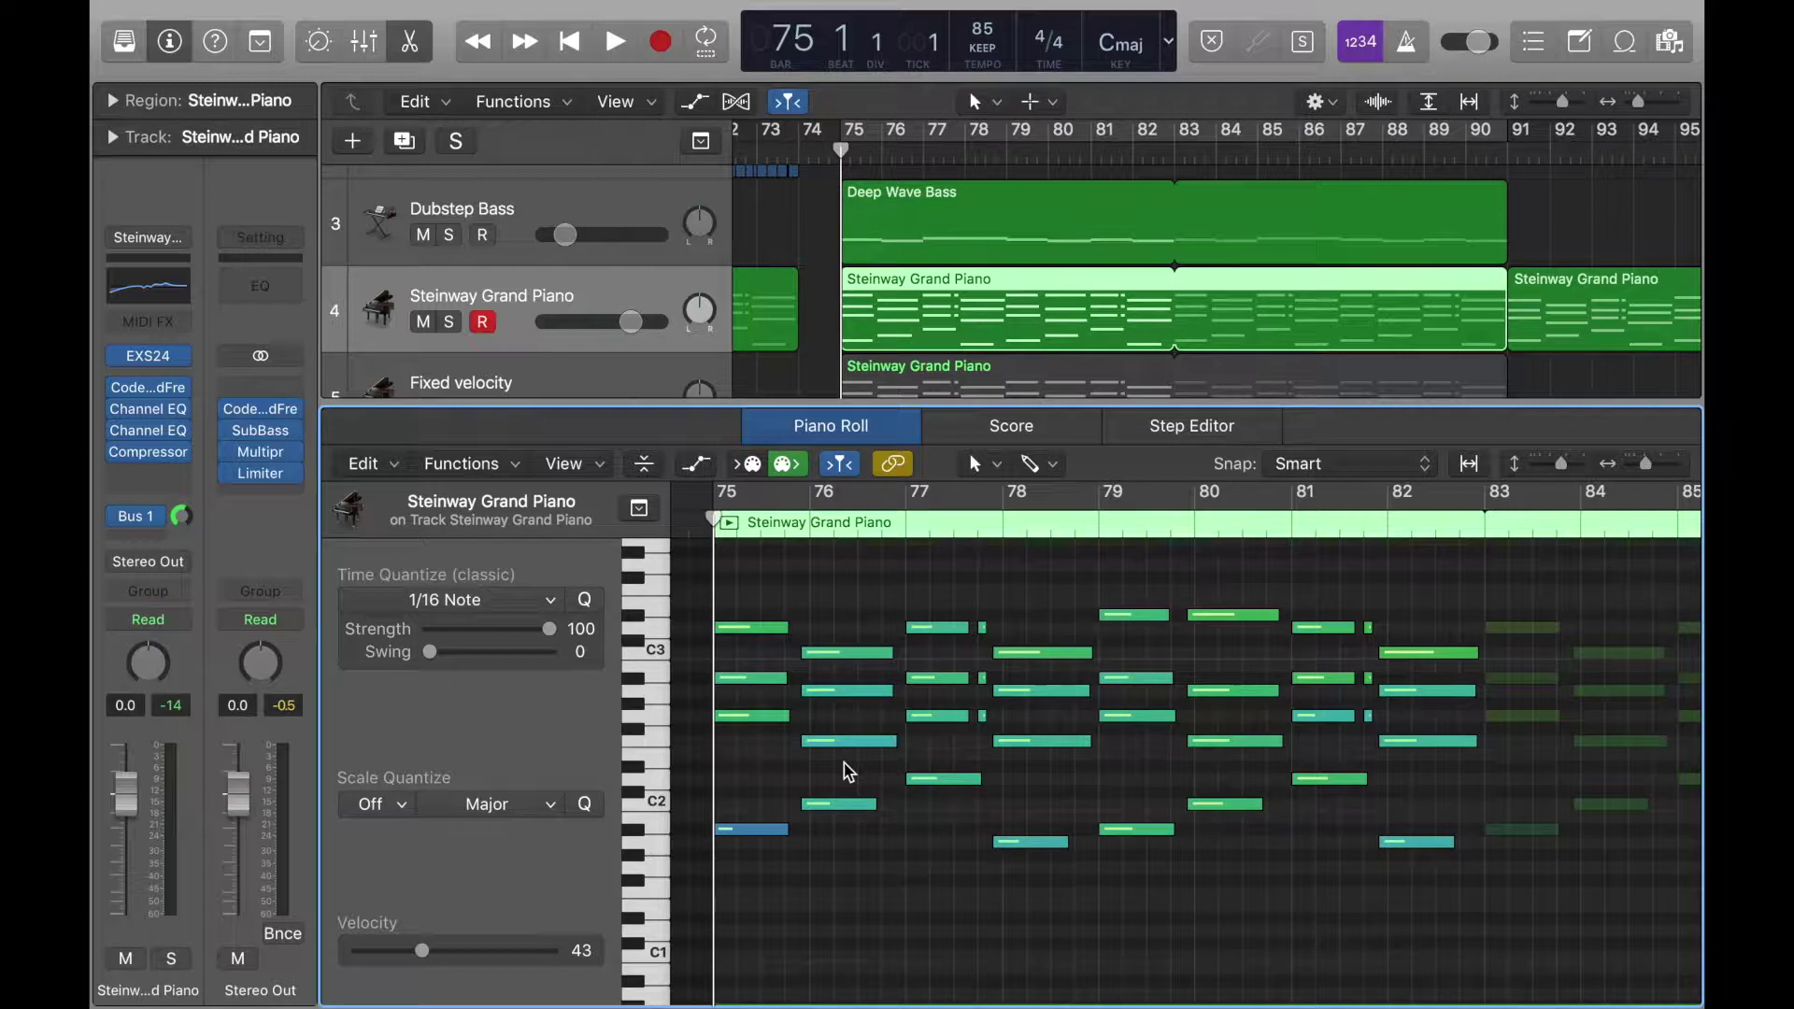
Open the Fixed velocity track's region in the Piano Roll, solo that track, and clear the note selection
scroll(923, 311, down, 3)
click(923, 311)
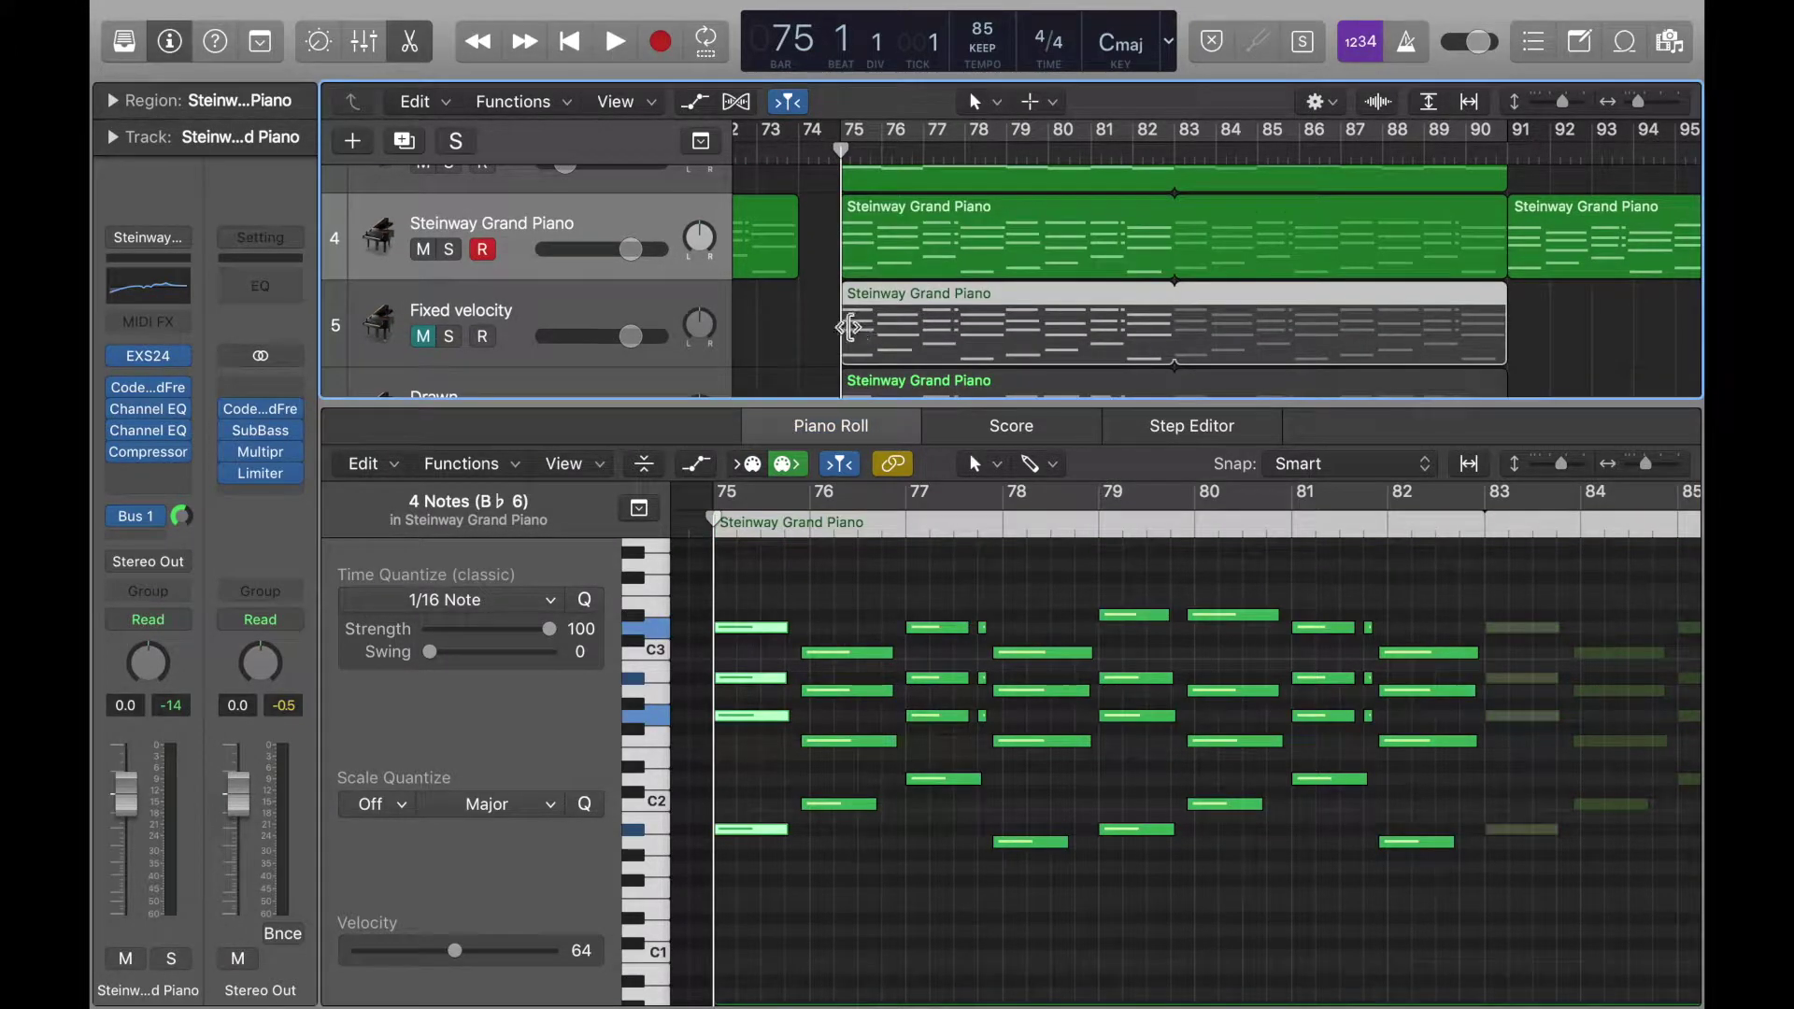
click(446, 344)
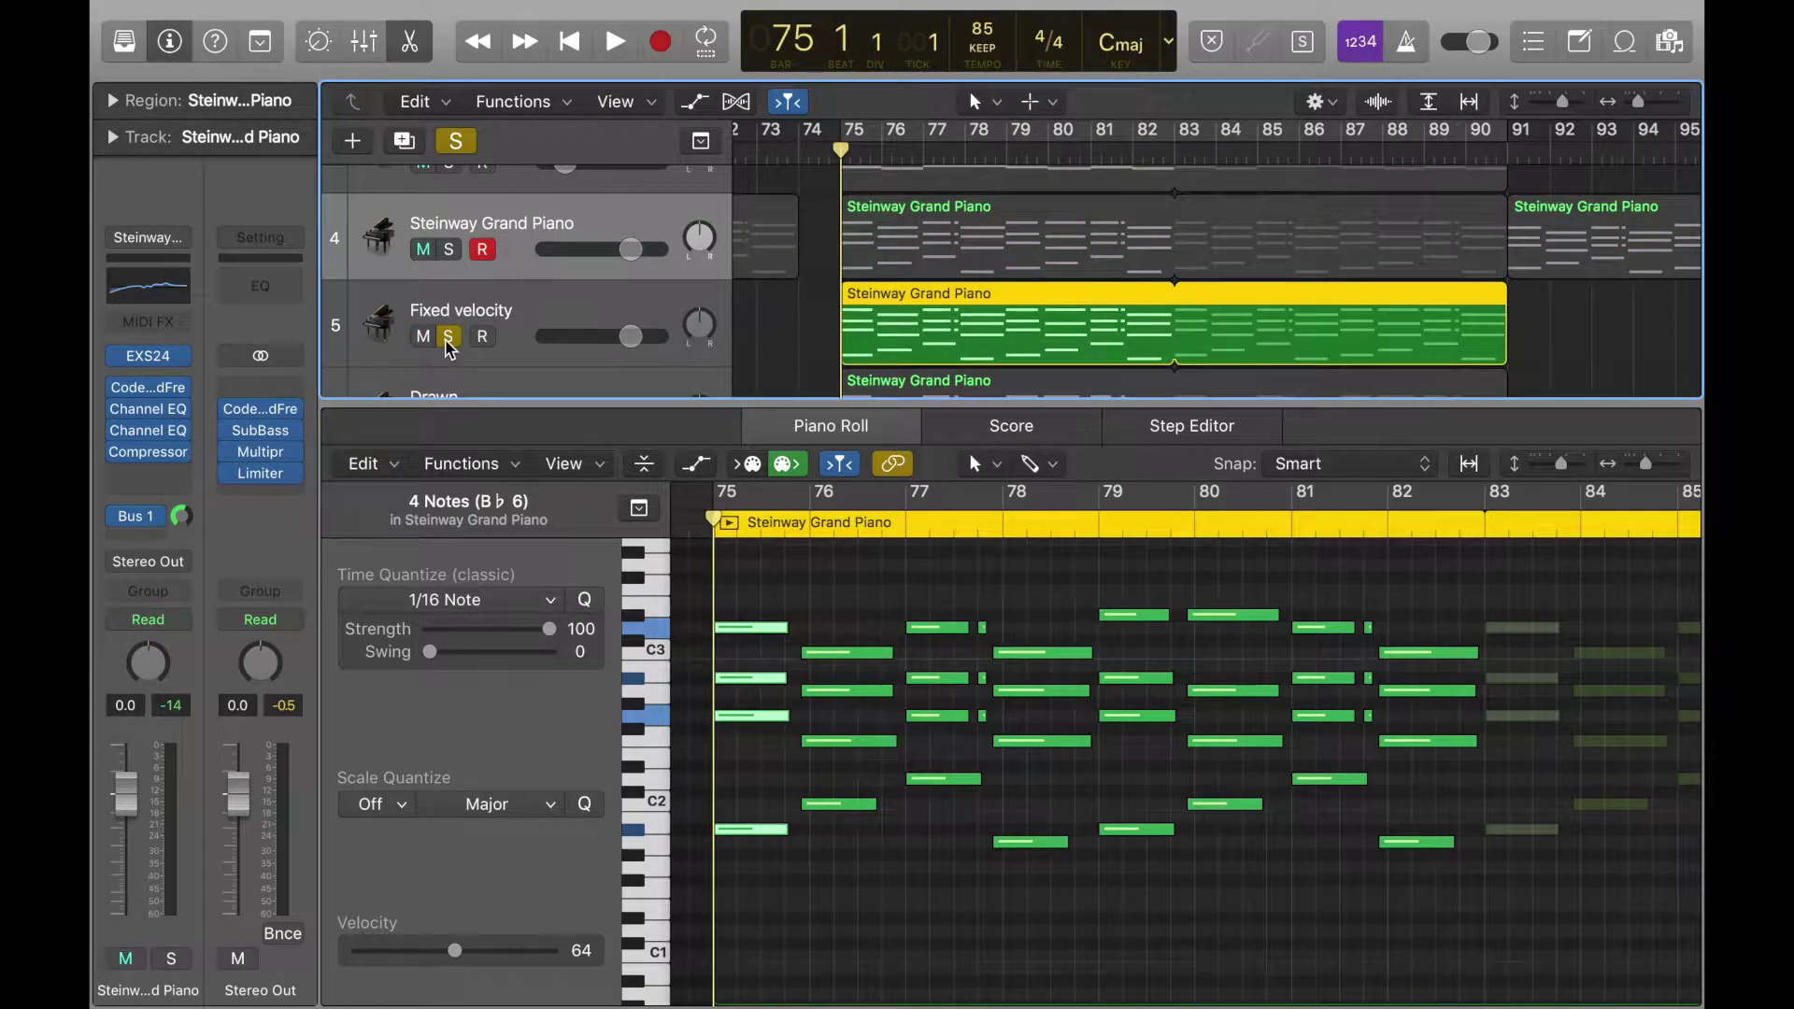
scroll(763, 315, up, 1)
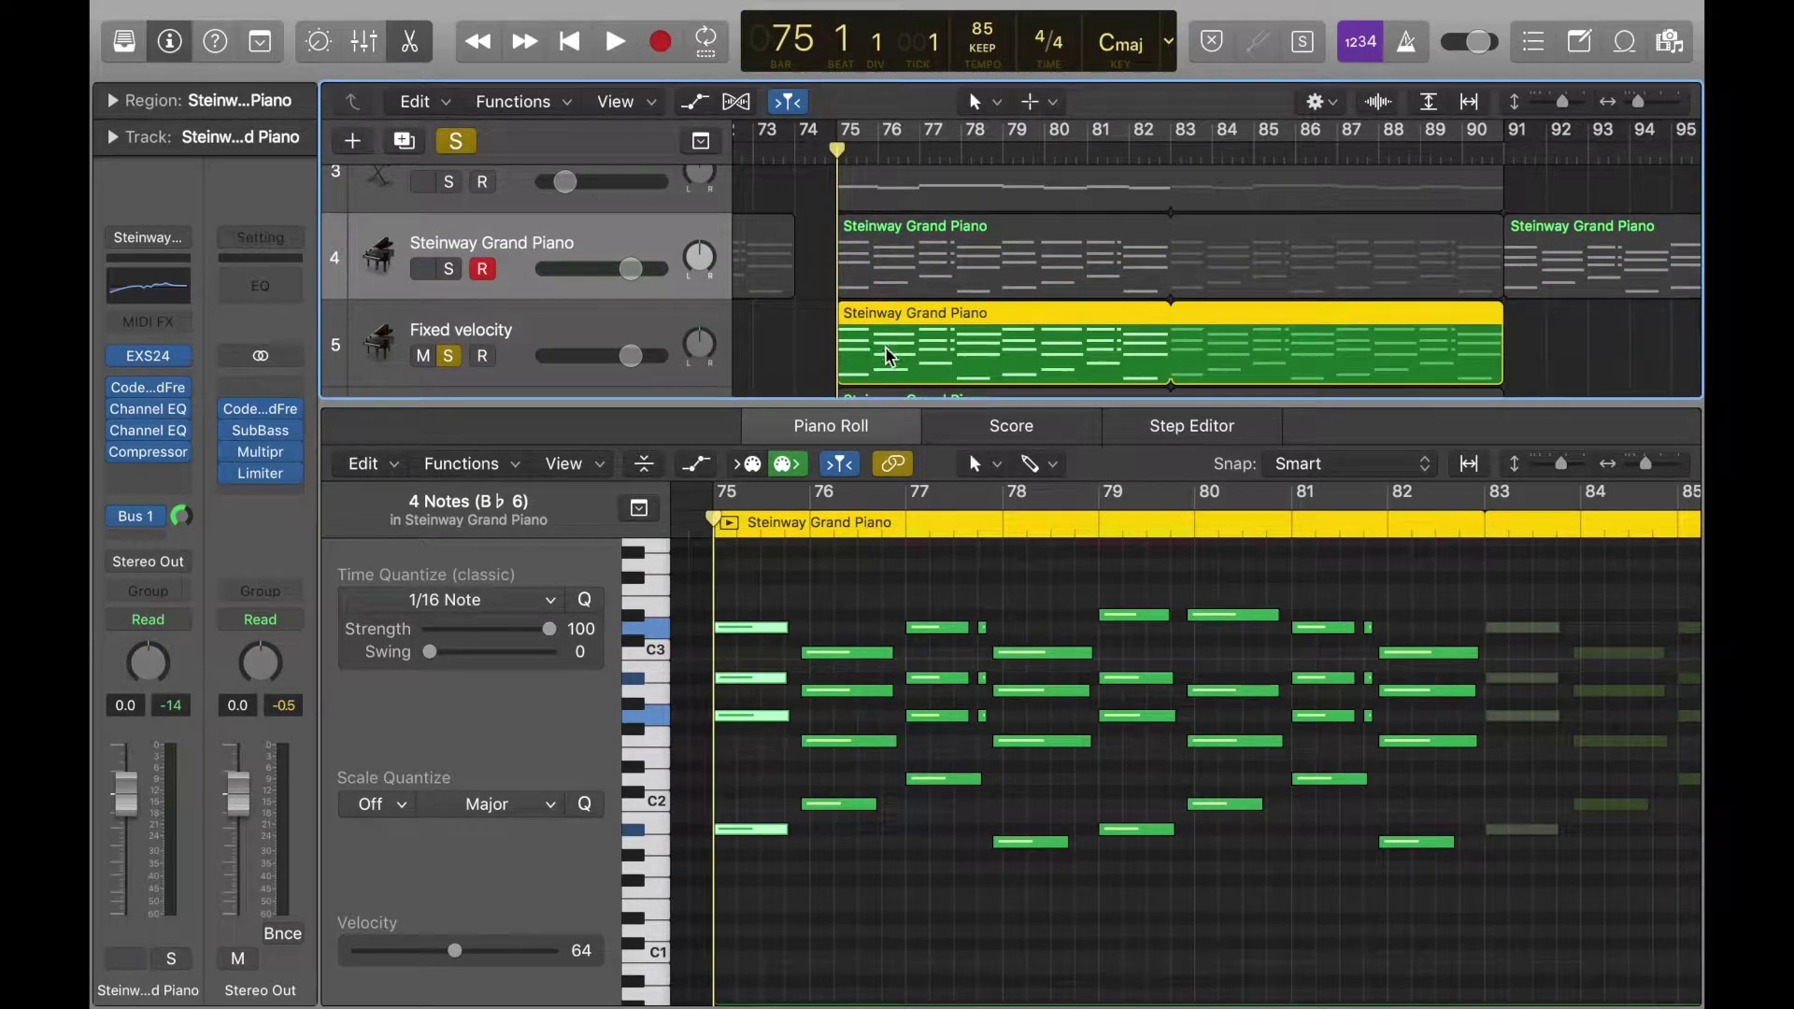
click(865, 624)
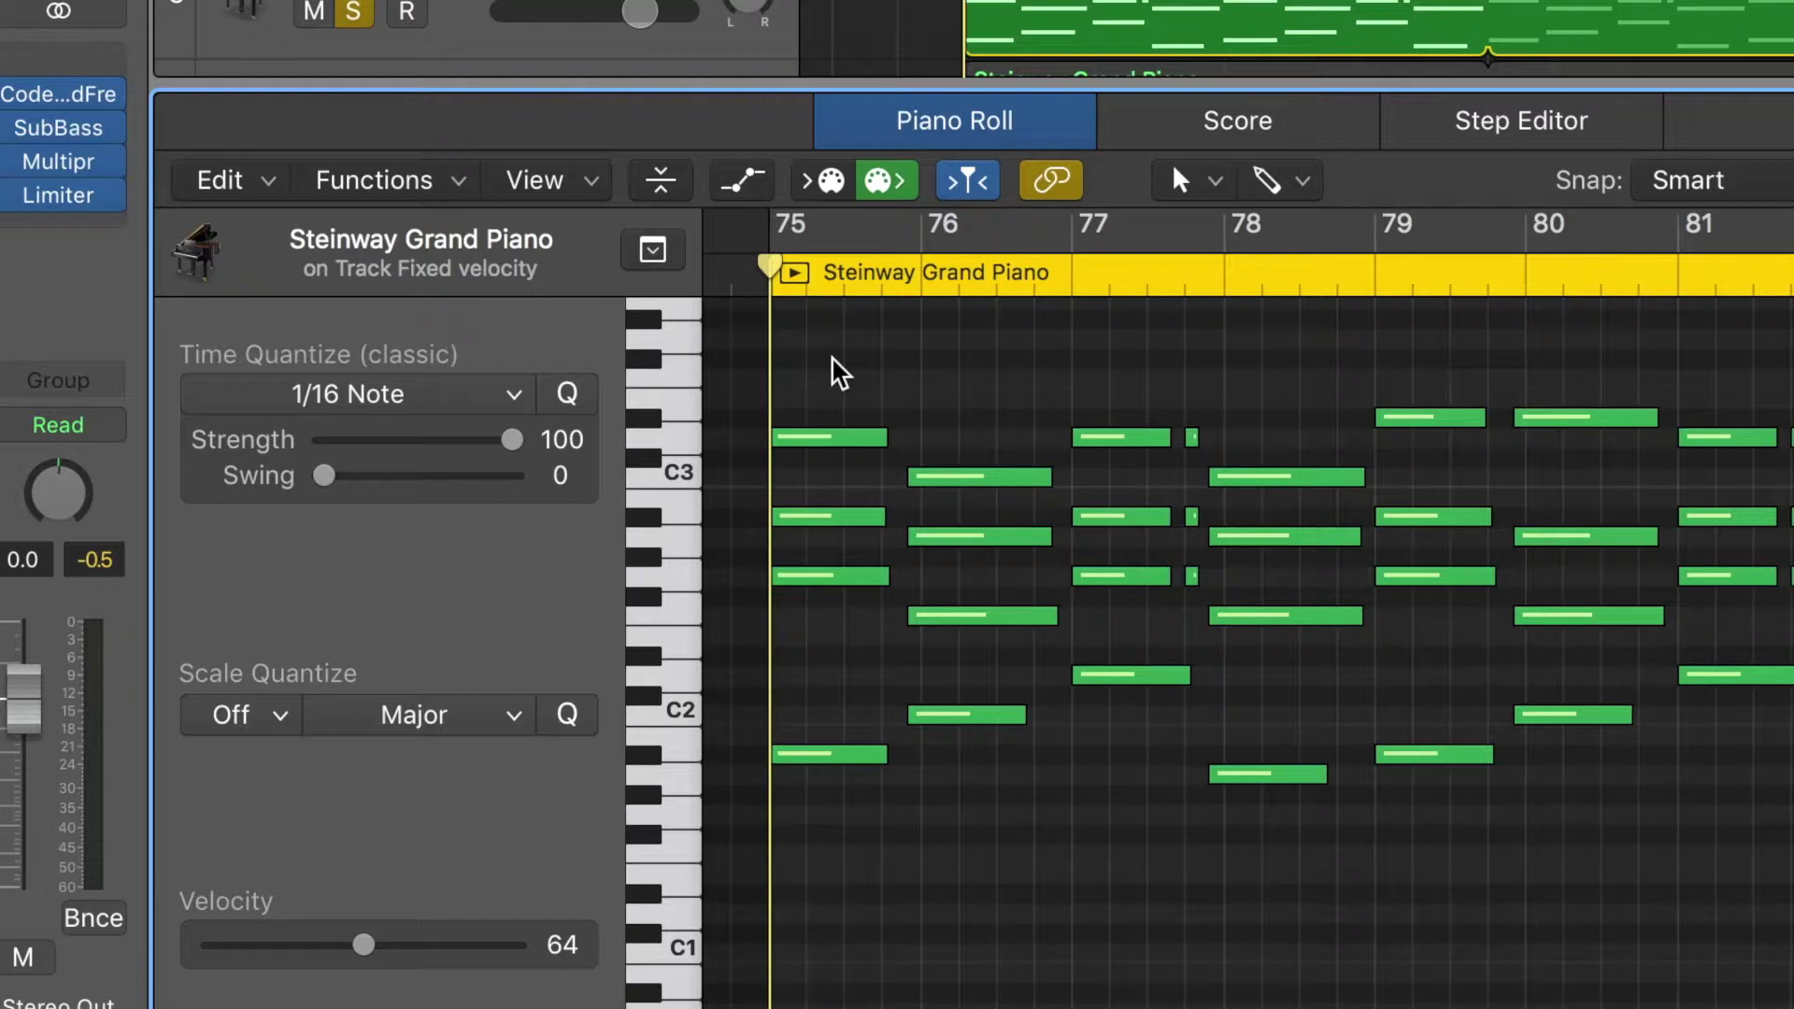
click(835, 359)
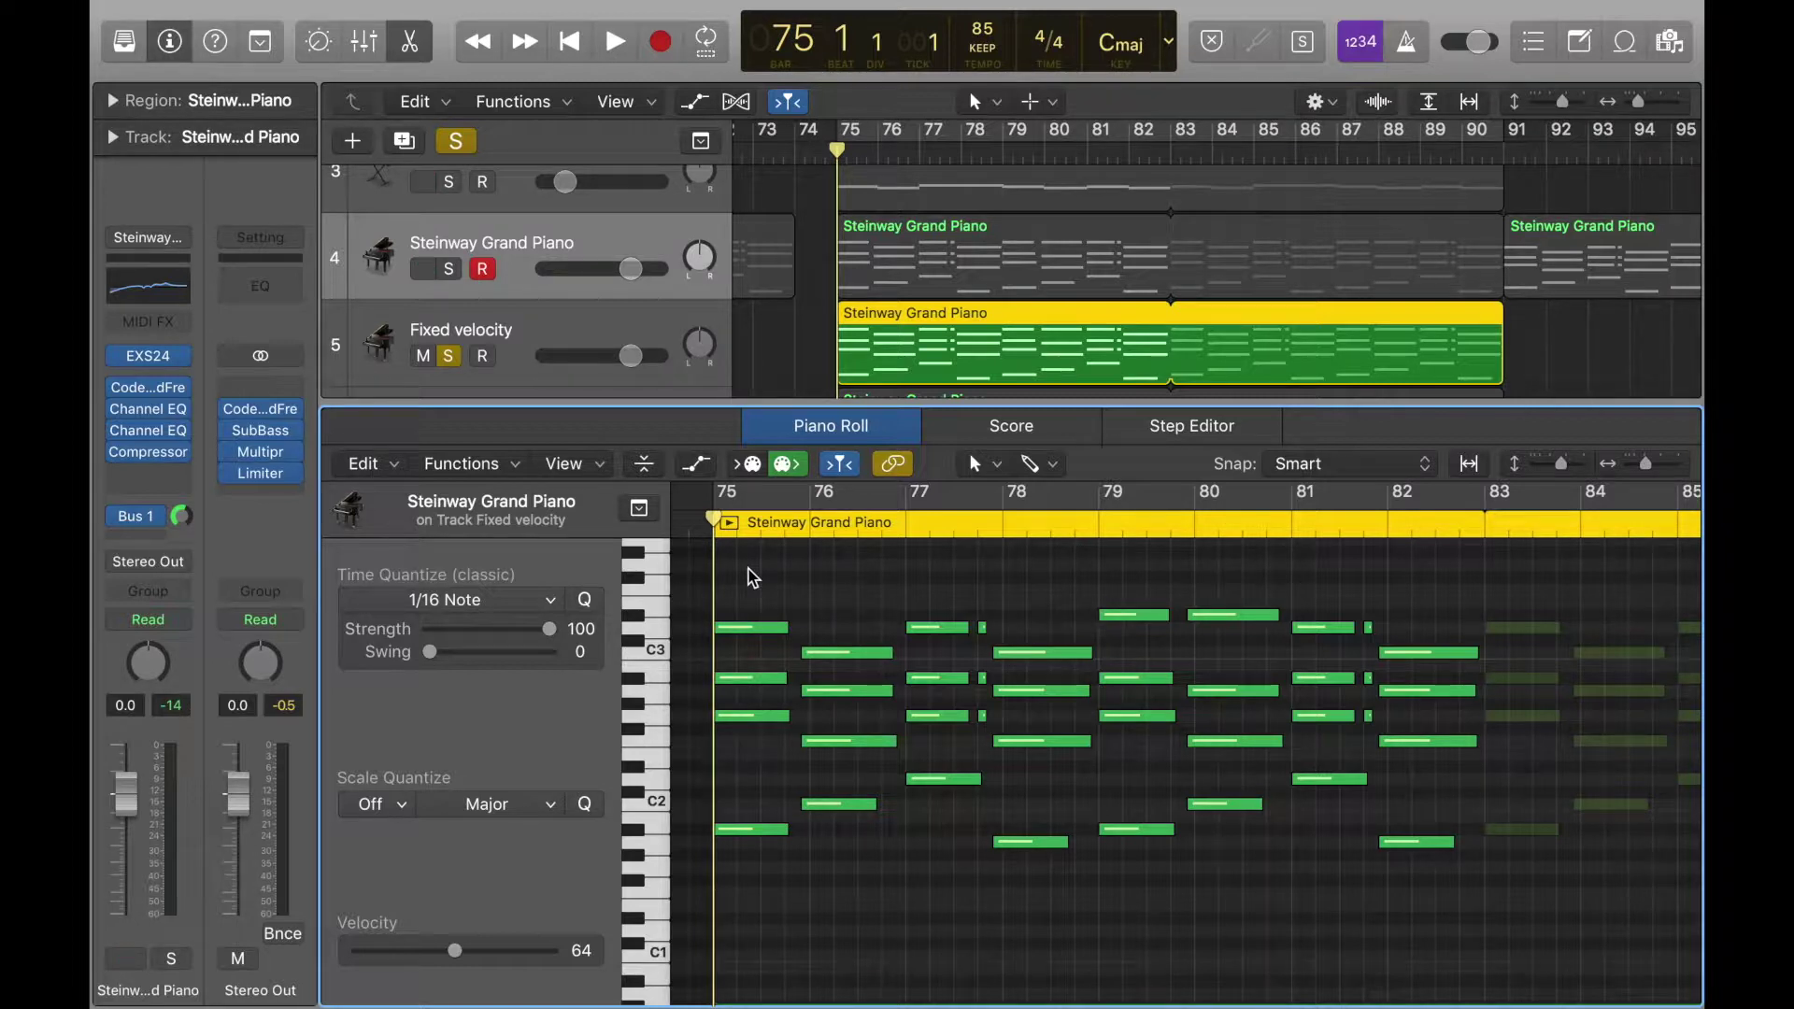
Audition a few notes on the Fixed velocity track with Musical Typing and close its keyboard window
key(super+k)
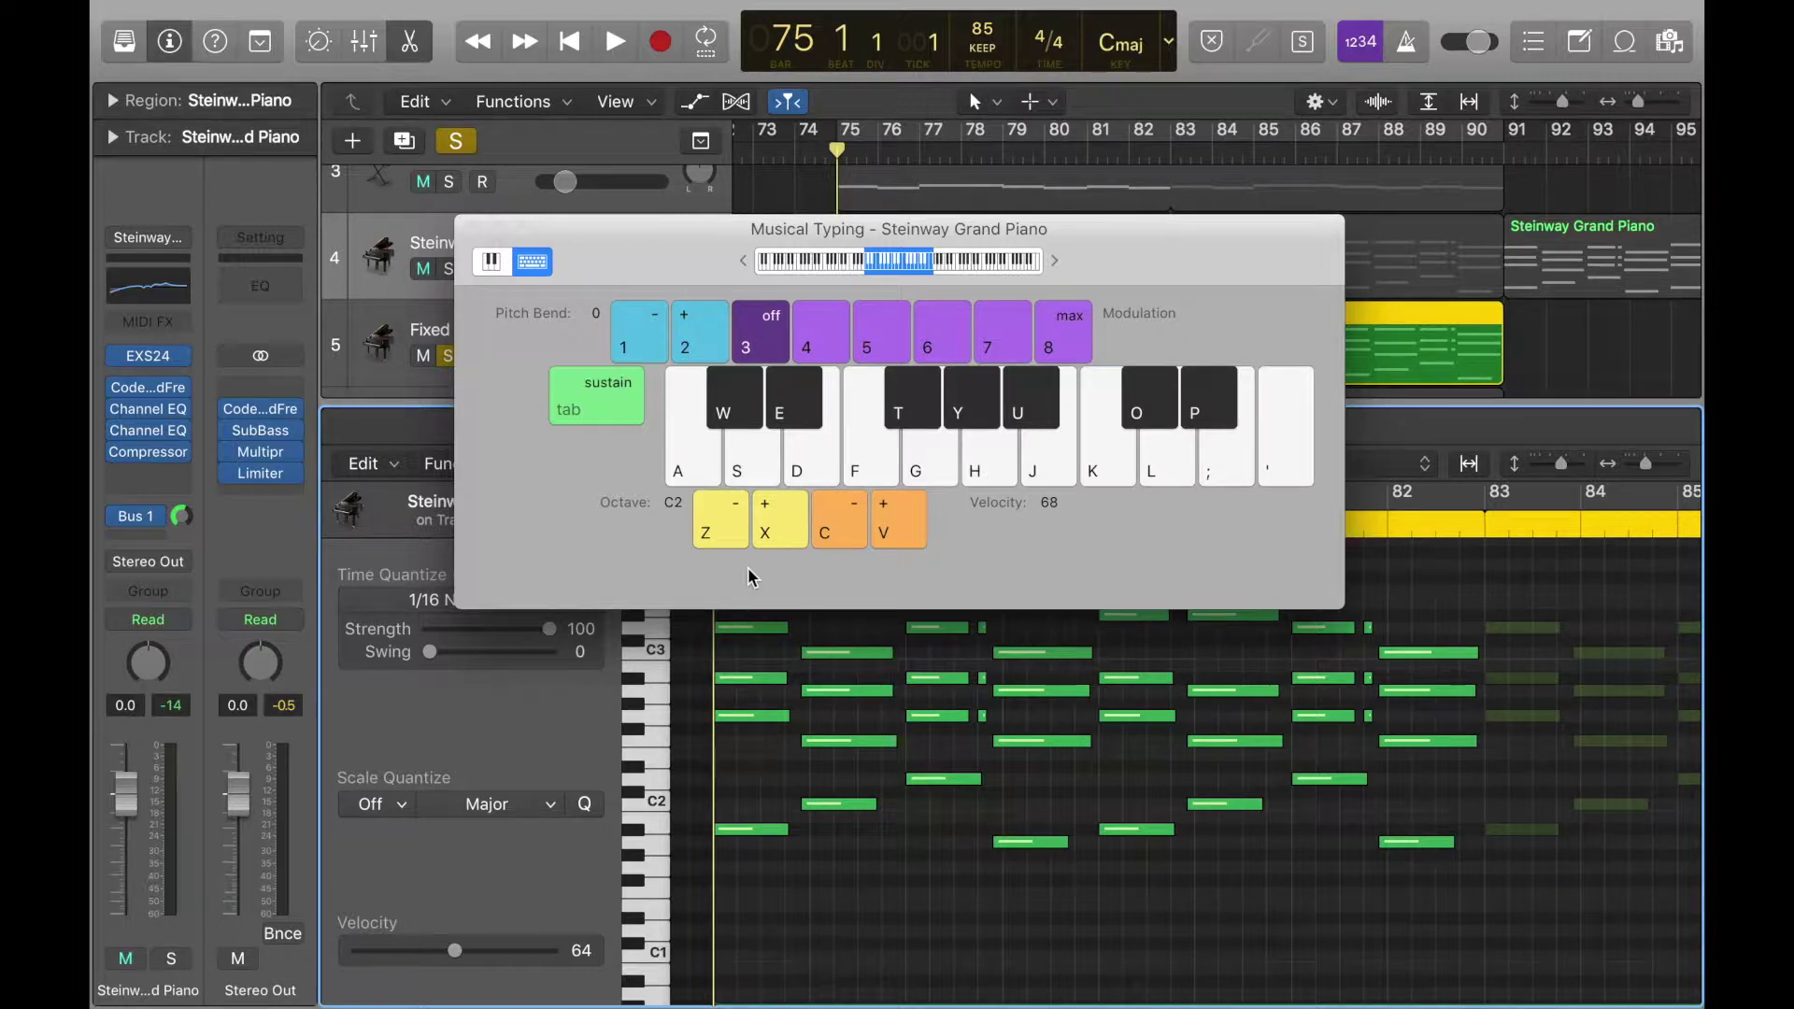
drag(628, 270, 634, 285)
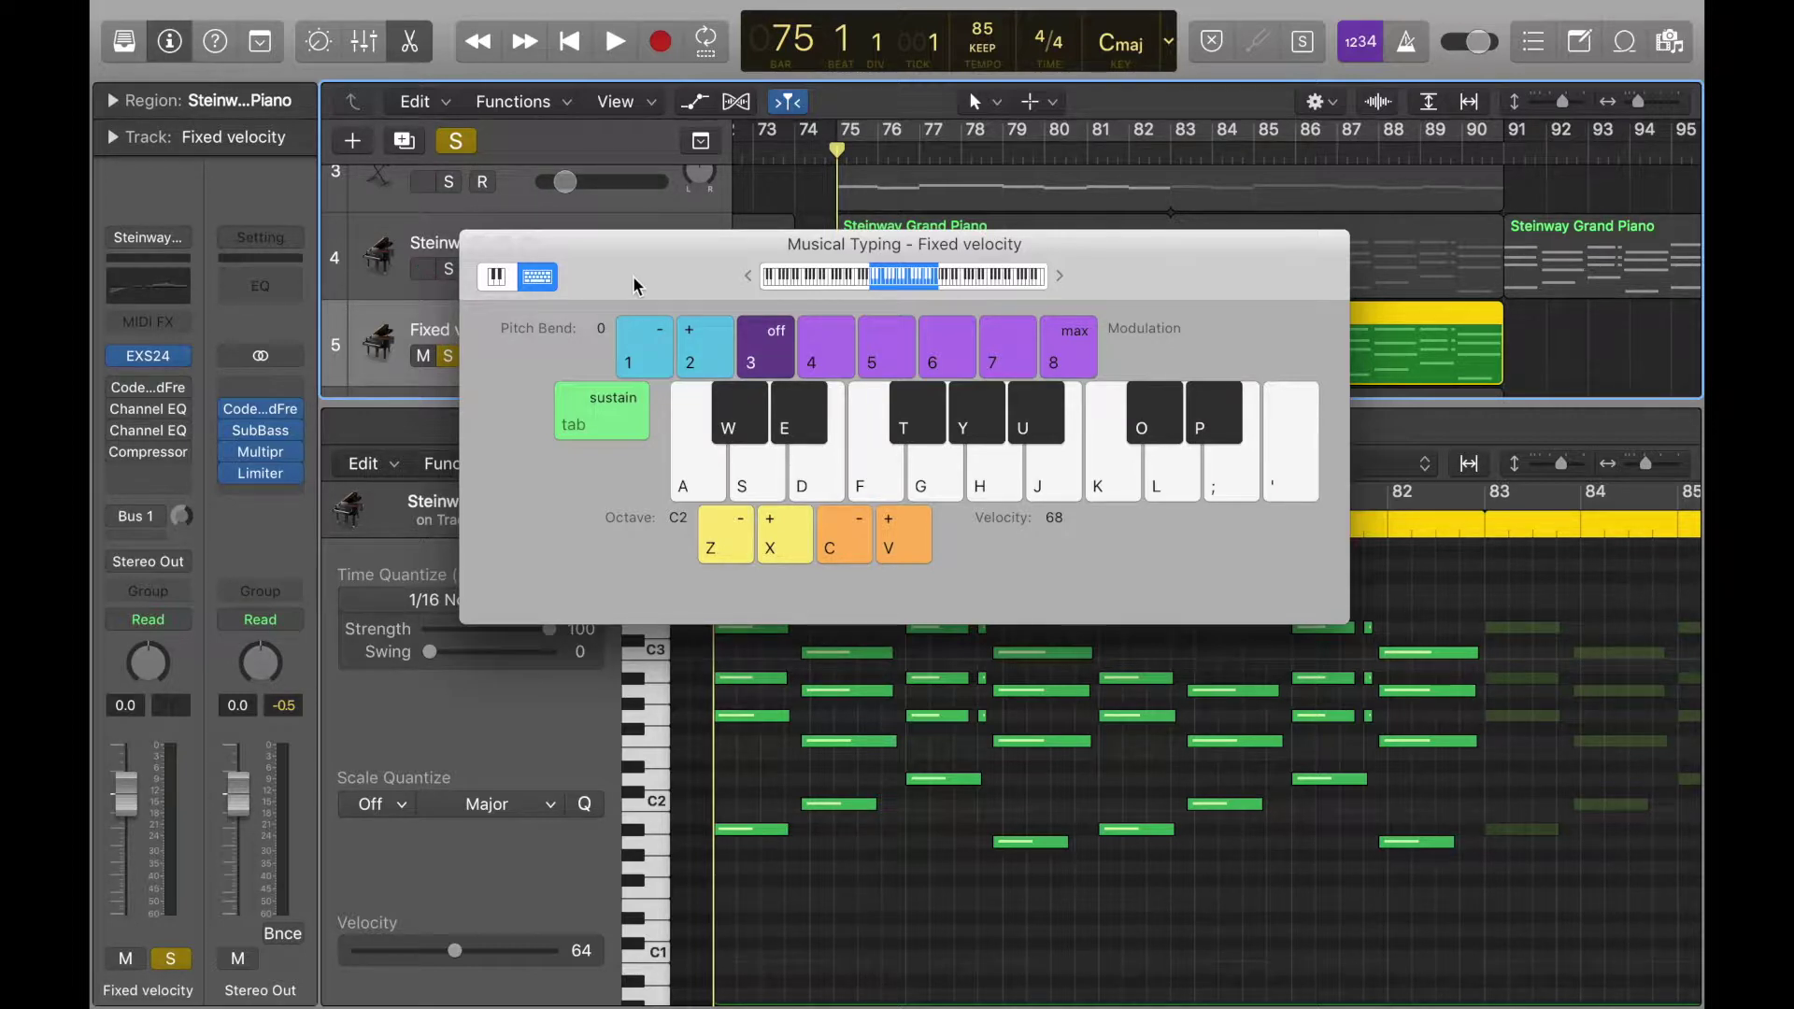
key(g)
key(j)
key(d)
key(g)
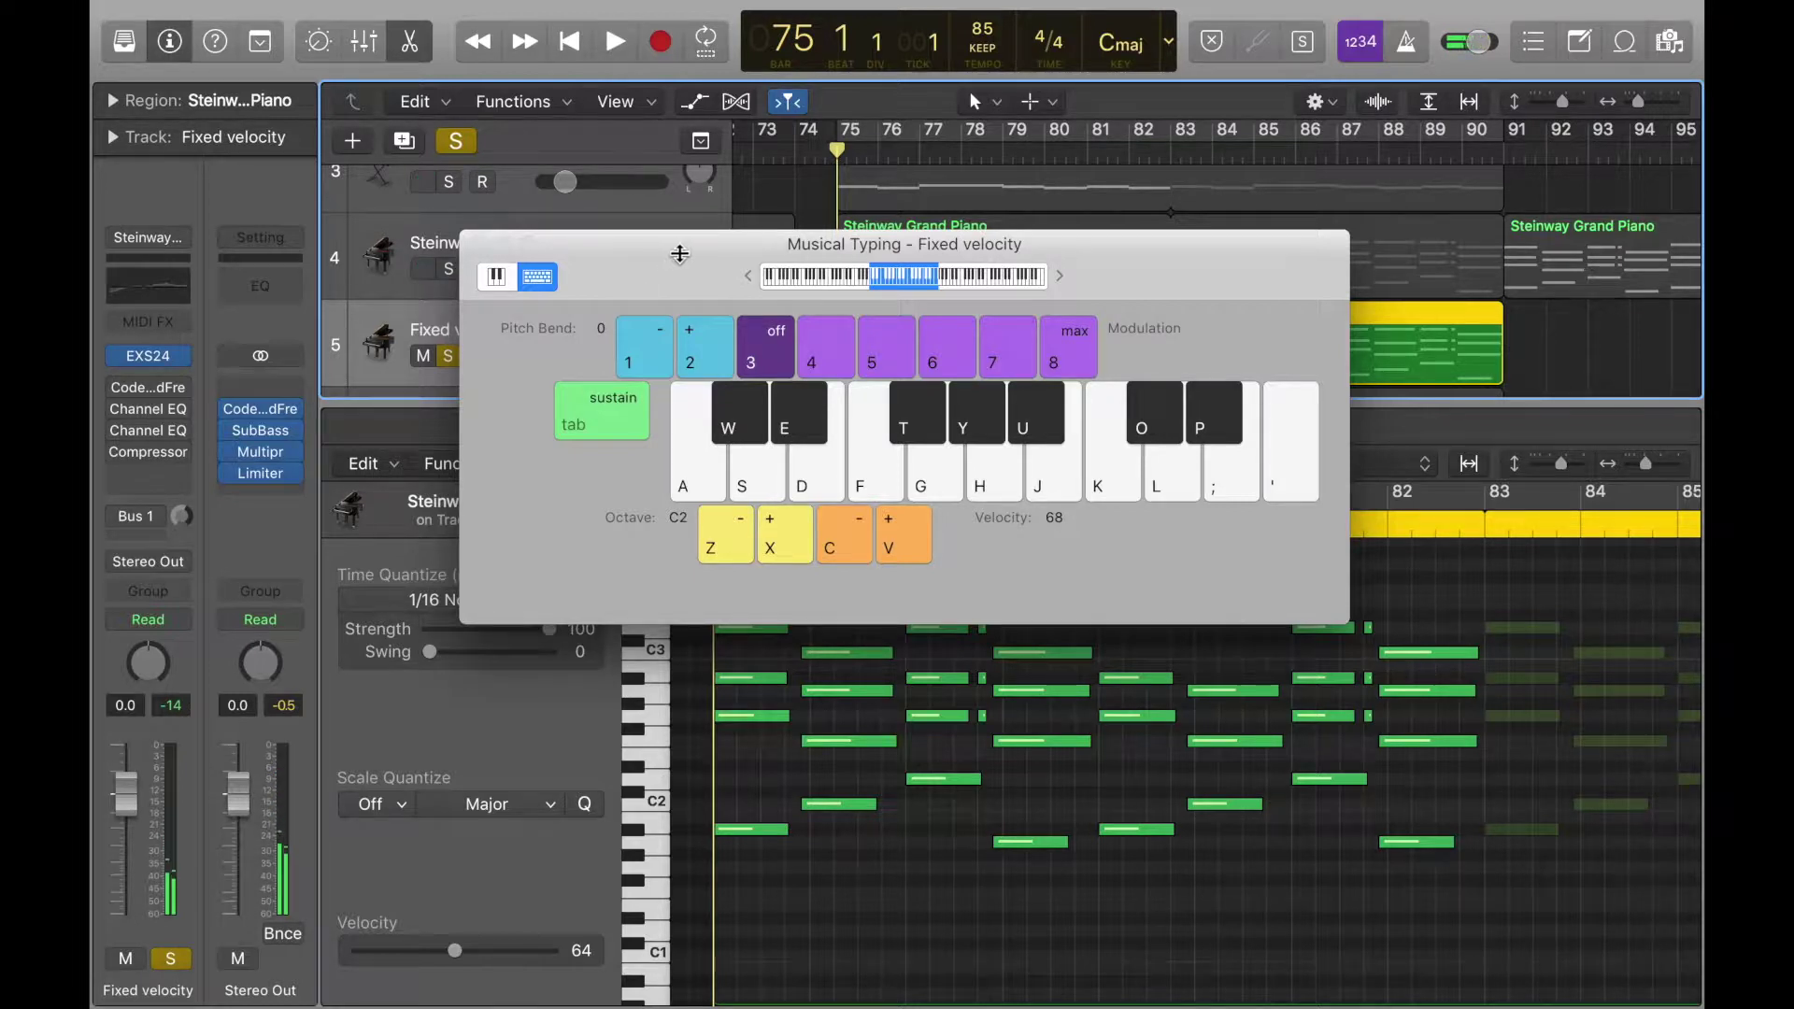
drag(670, 269, 644, 294)
key(super+k)
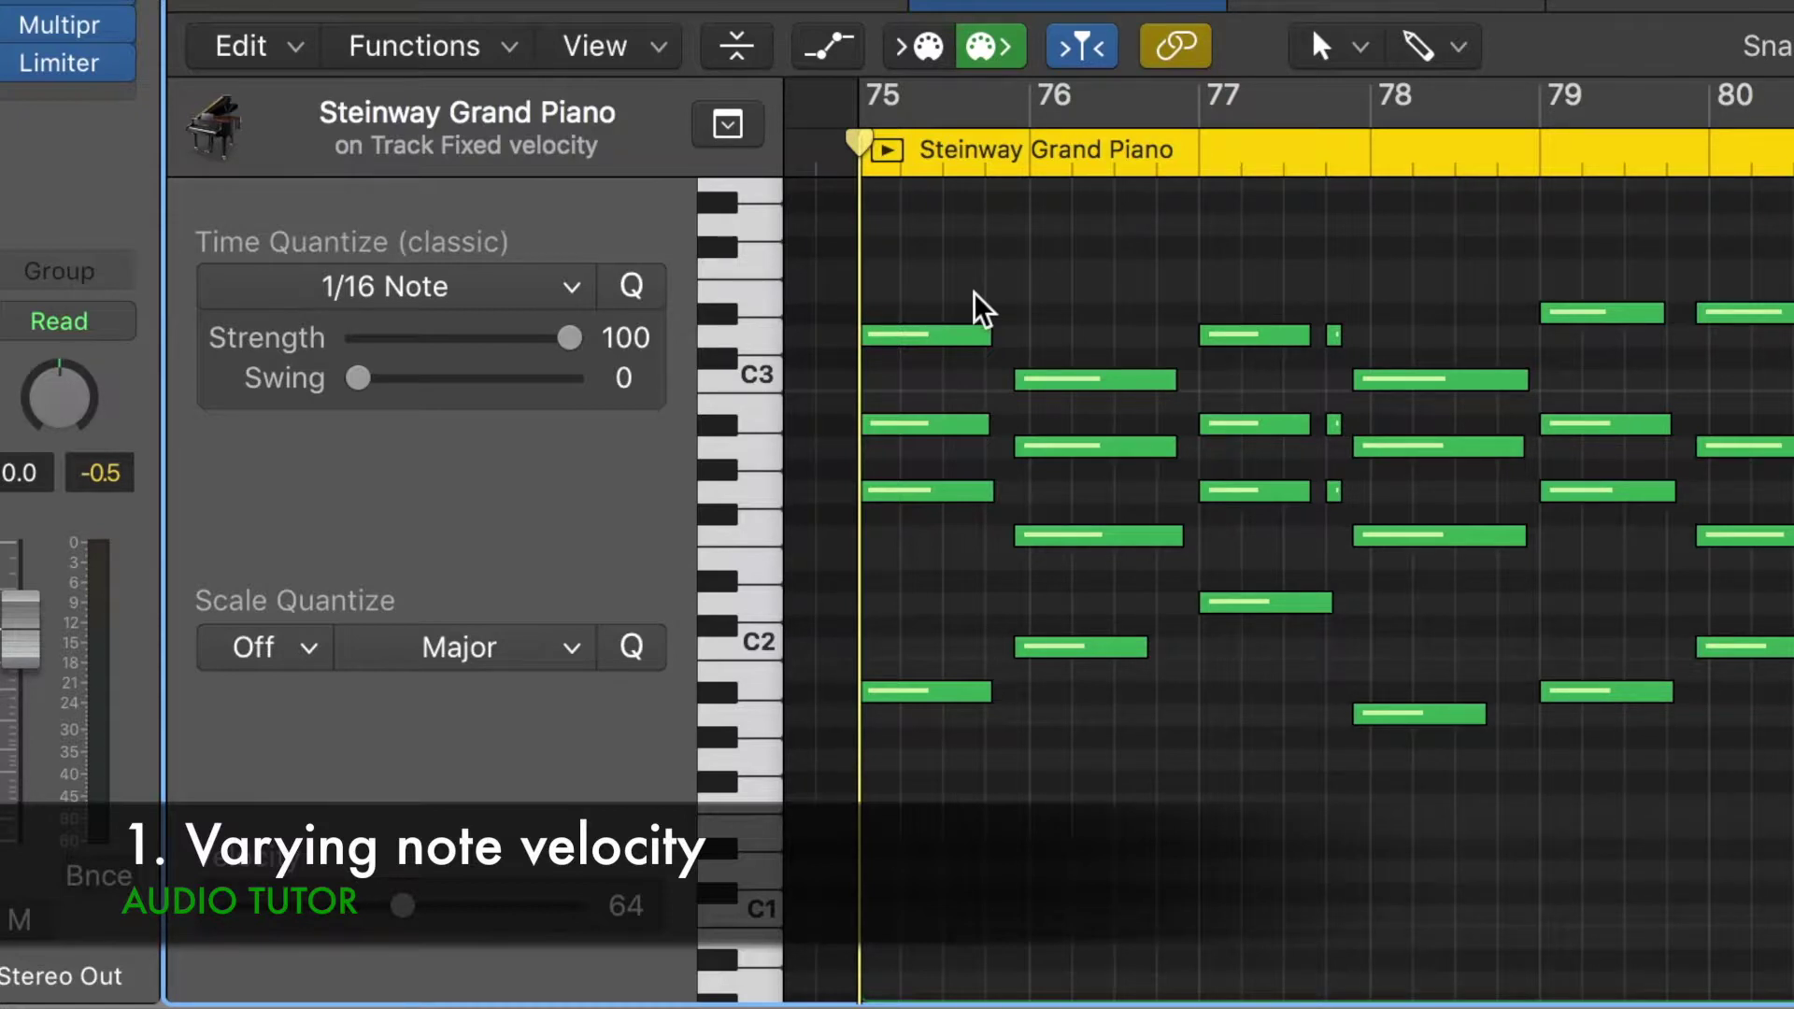
In the Fixed velocity chord at bar 75, set the top note's velocity to 40, the lowest note's to 26, and reduce the second-lowest note's velocity
click(966, 334)
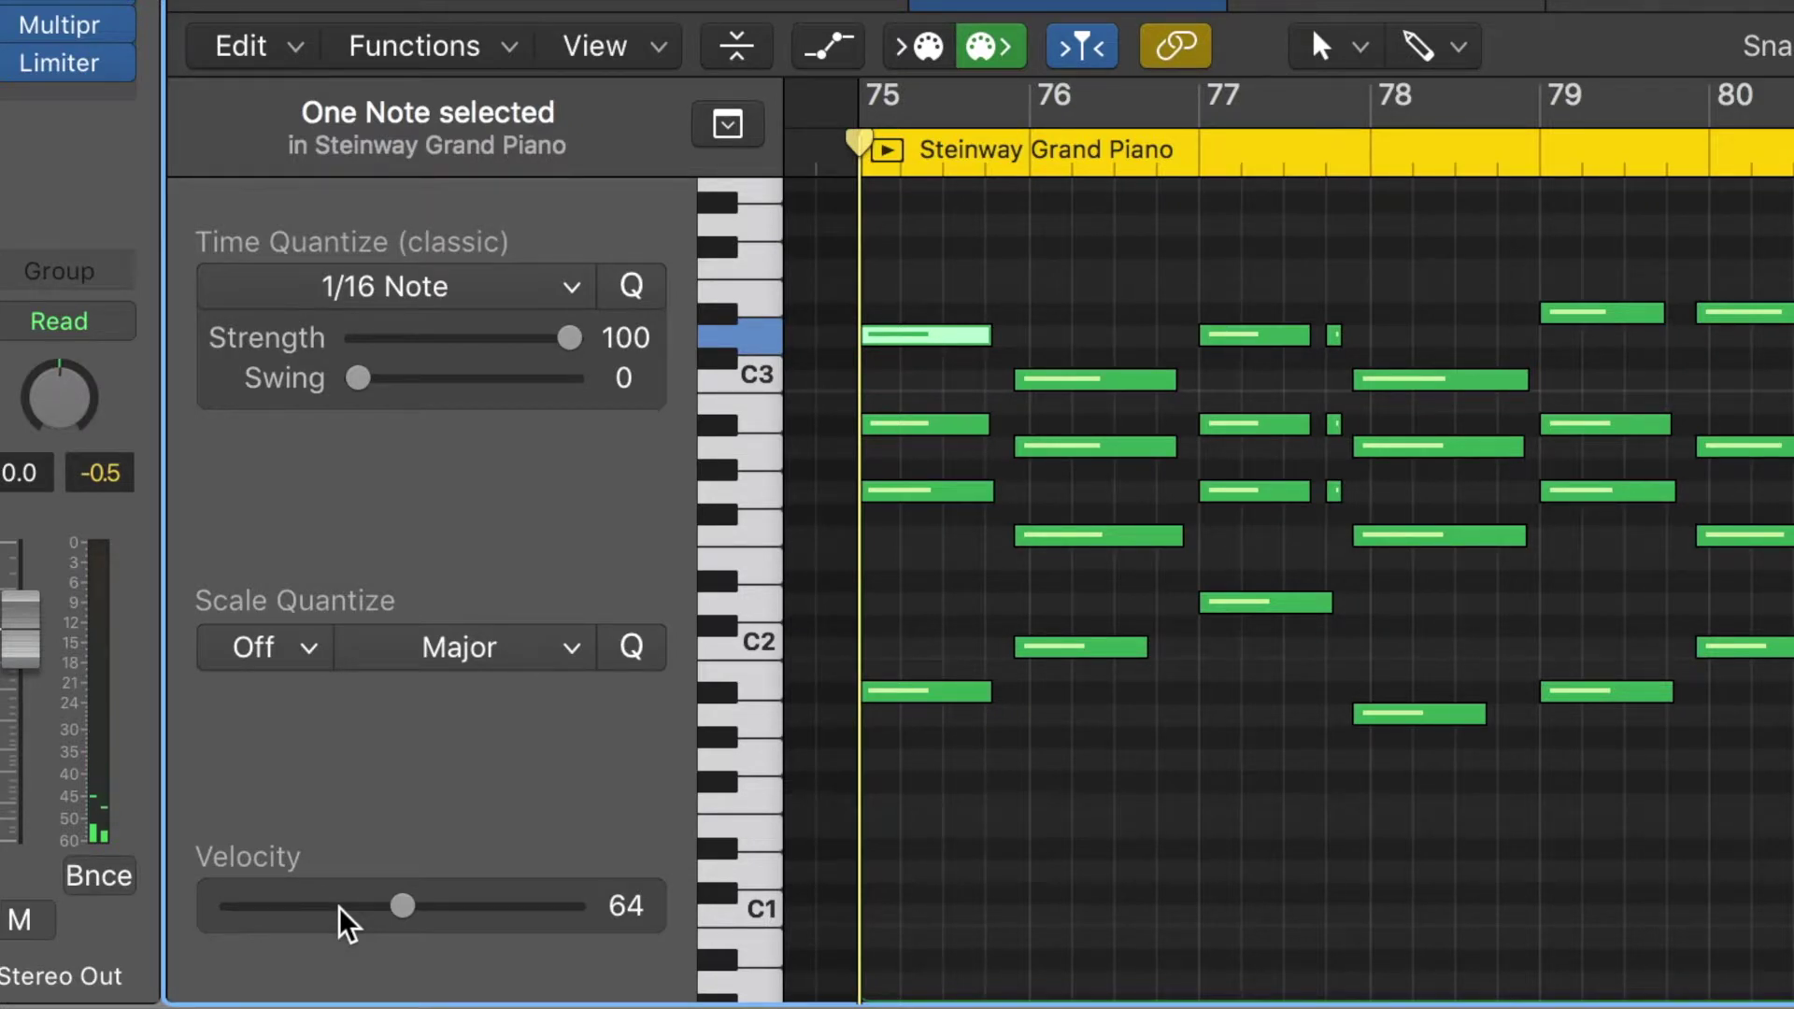
click(340, 905)
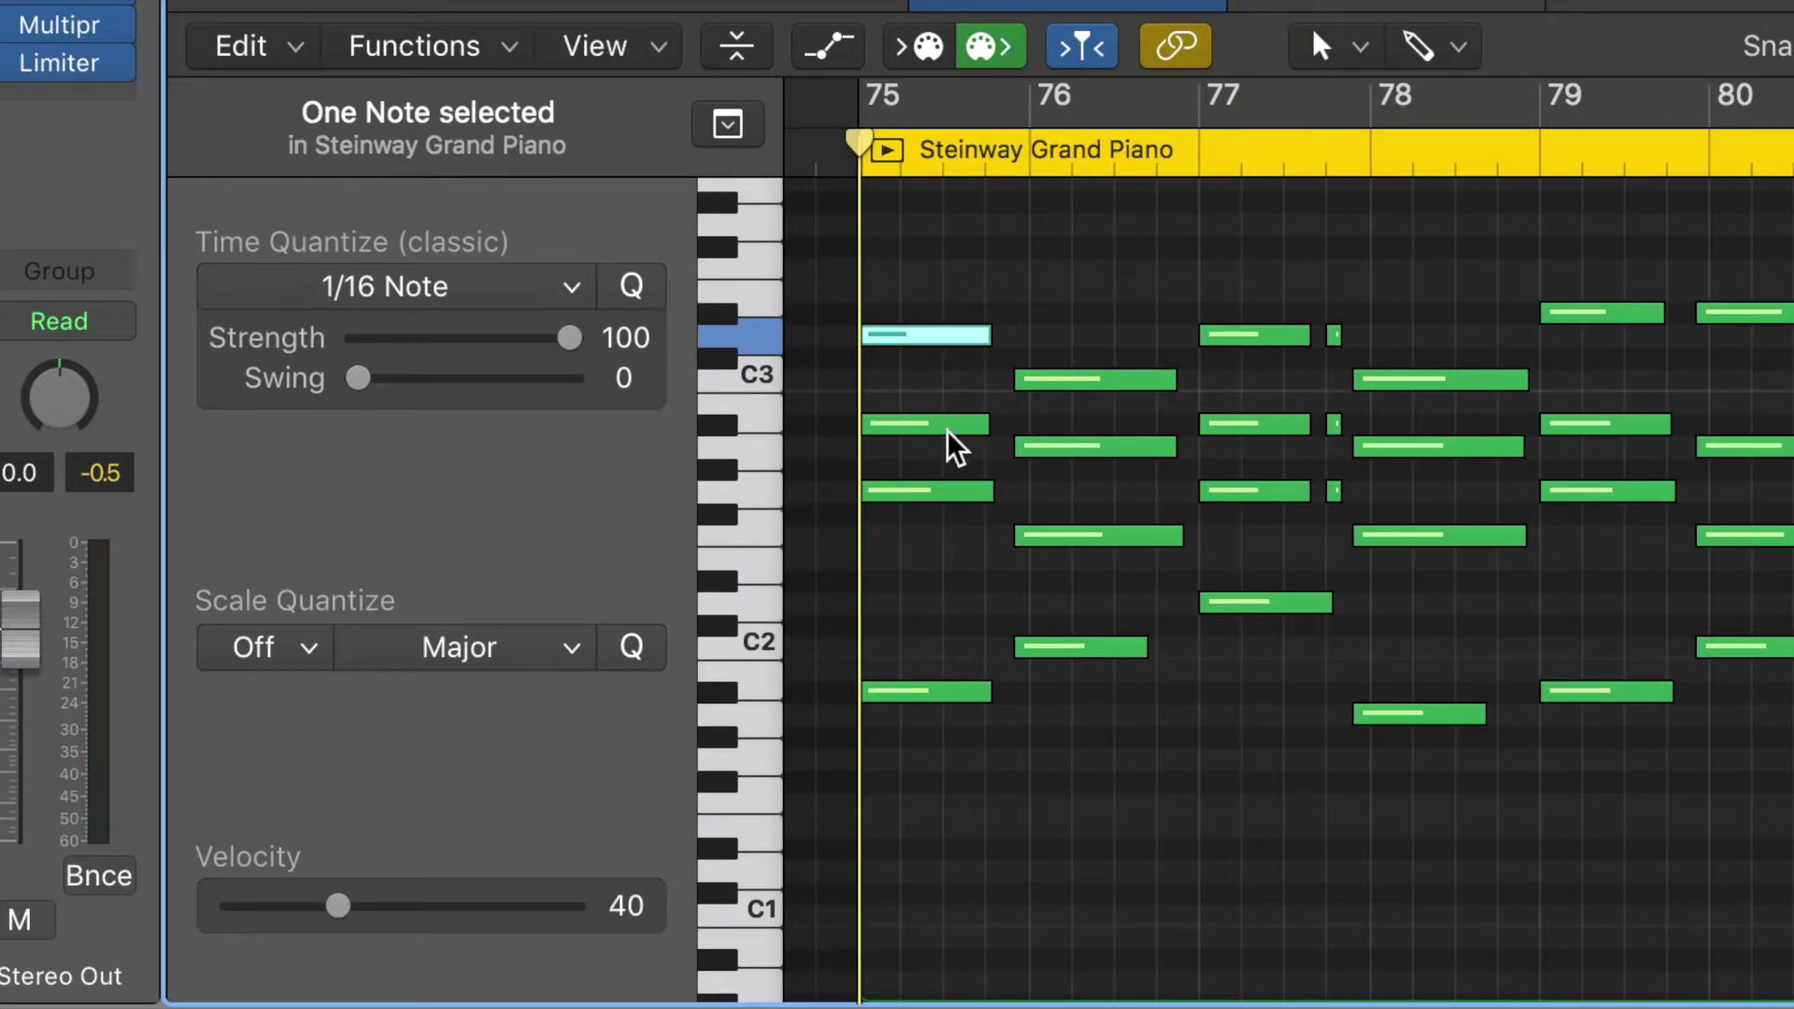
click(916, 424)
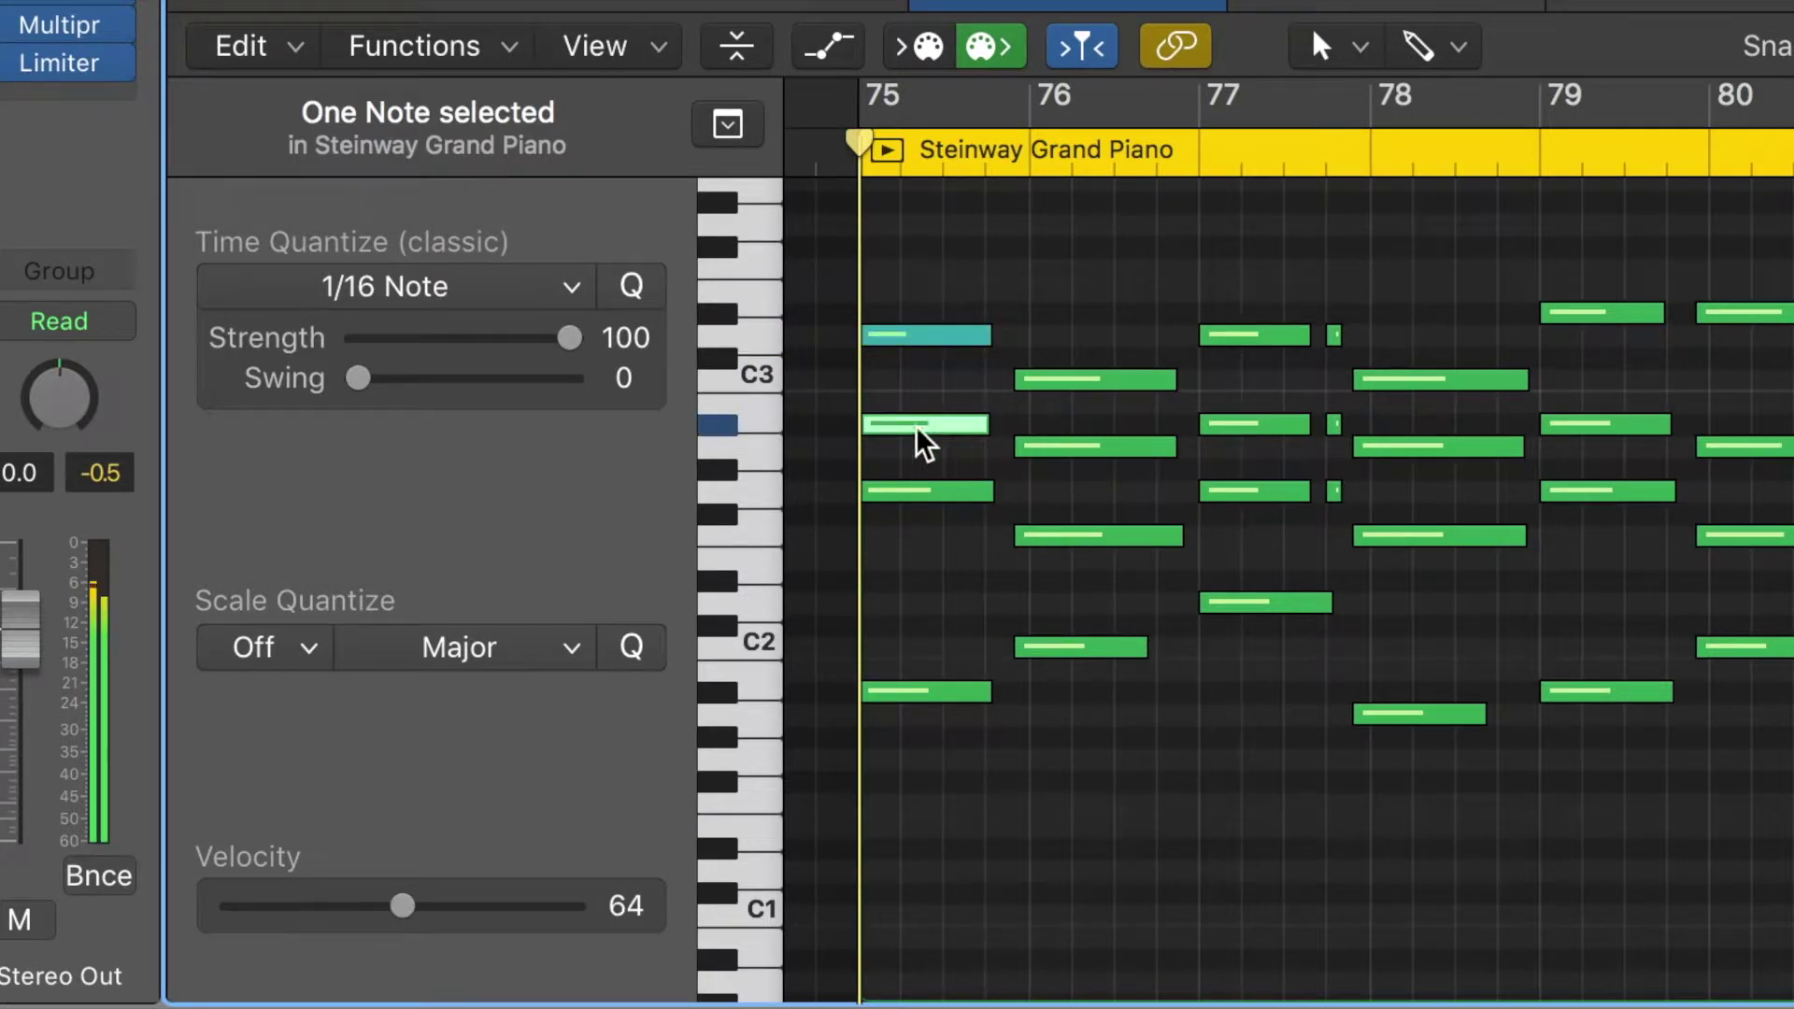
click(968, 491)
drag(400, 906, 300, 903)
click(972, 693)
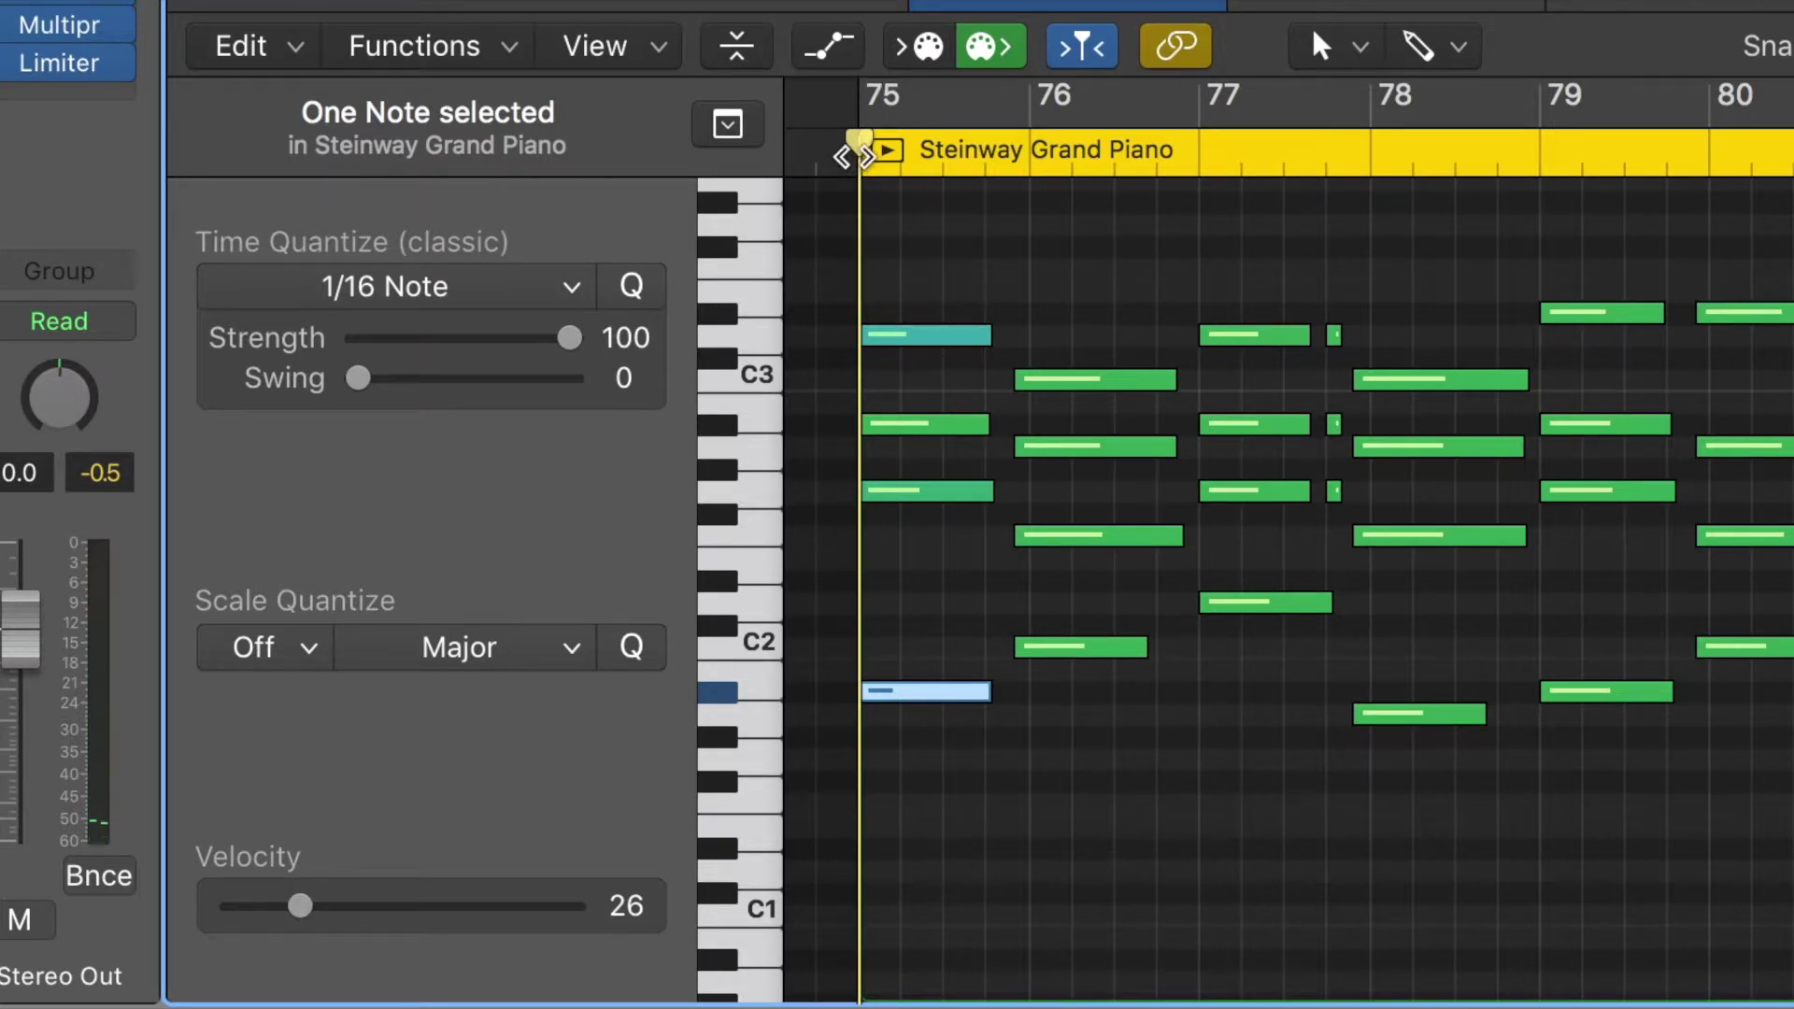
Play back the chord at bar 75 to hear its adjusted note velocities
key(space)
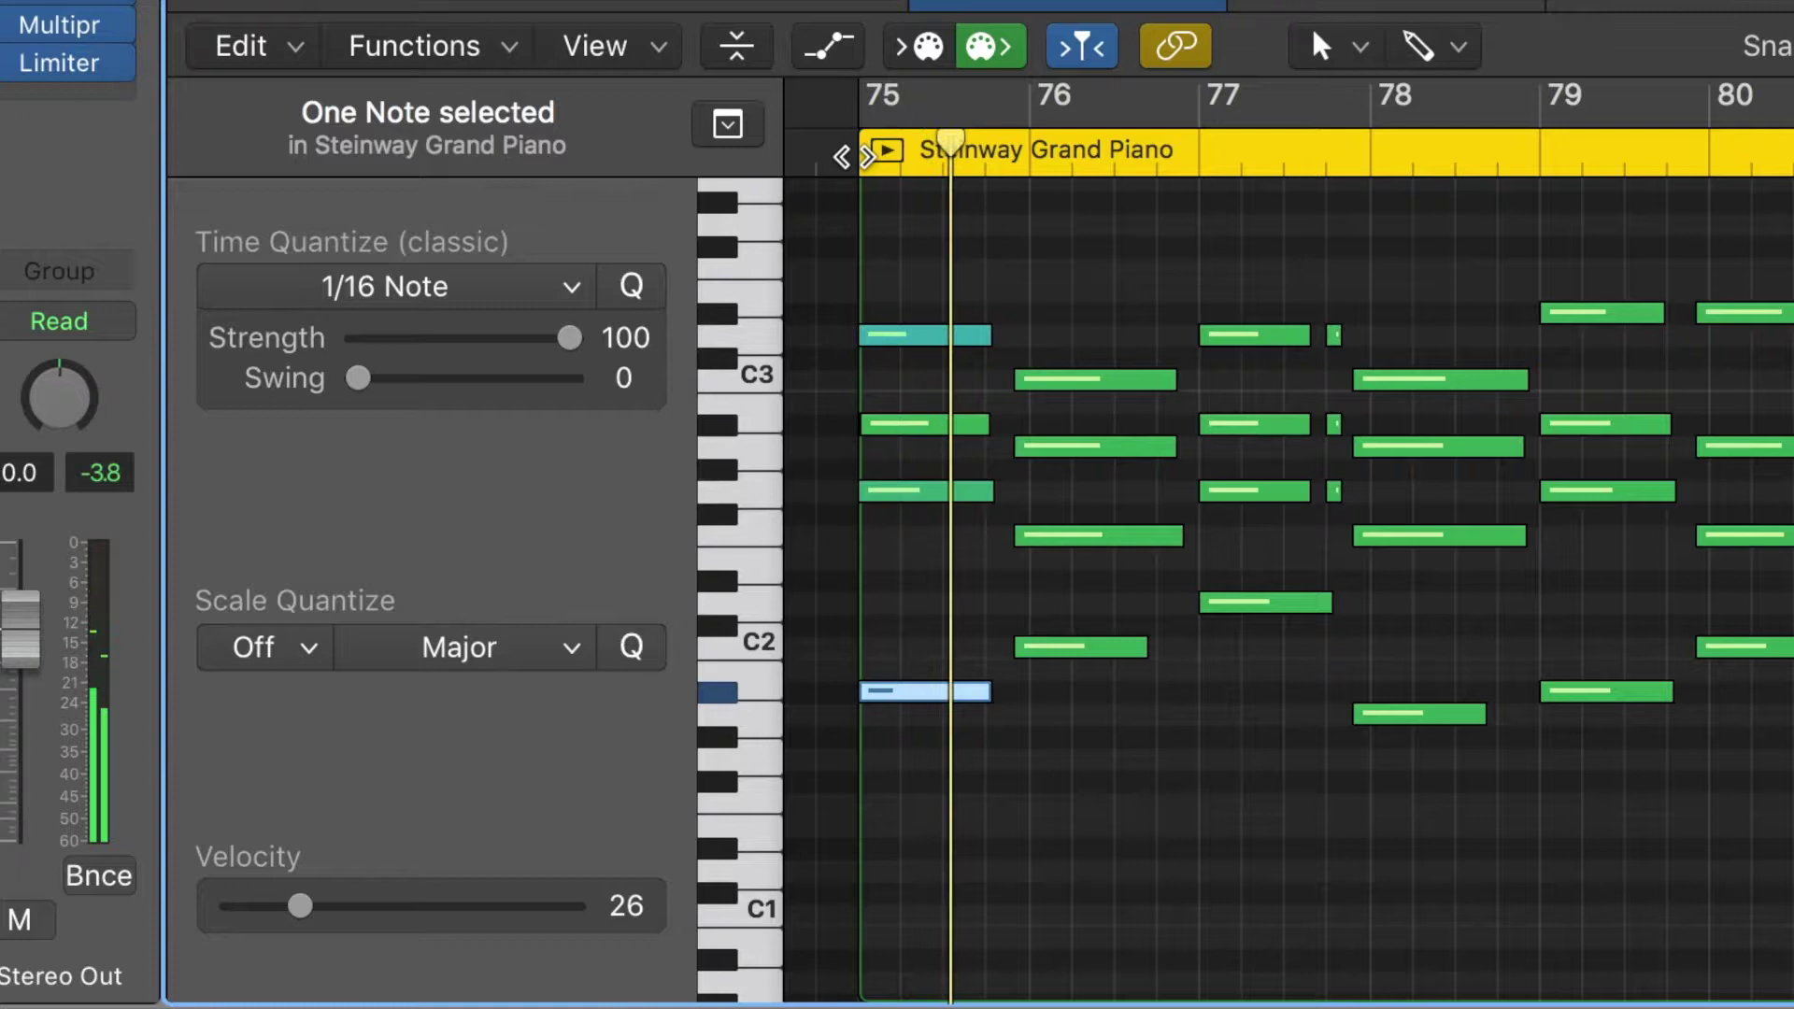
key(space)
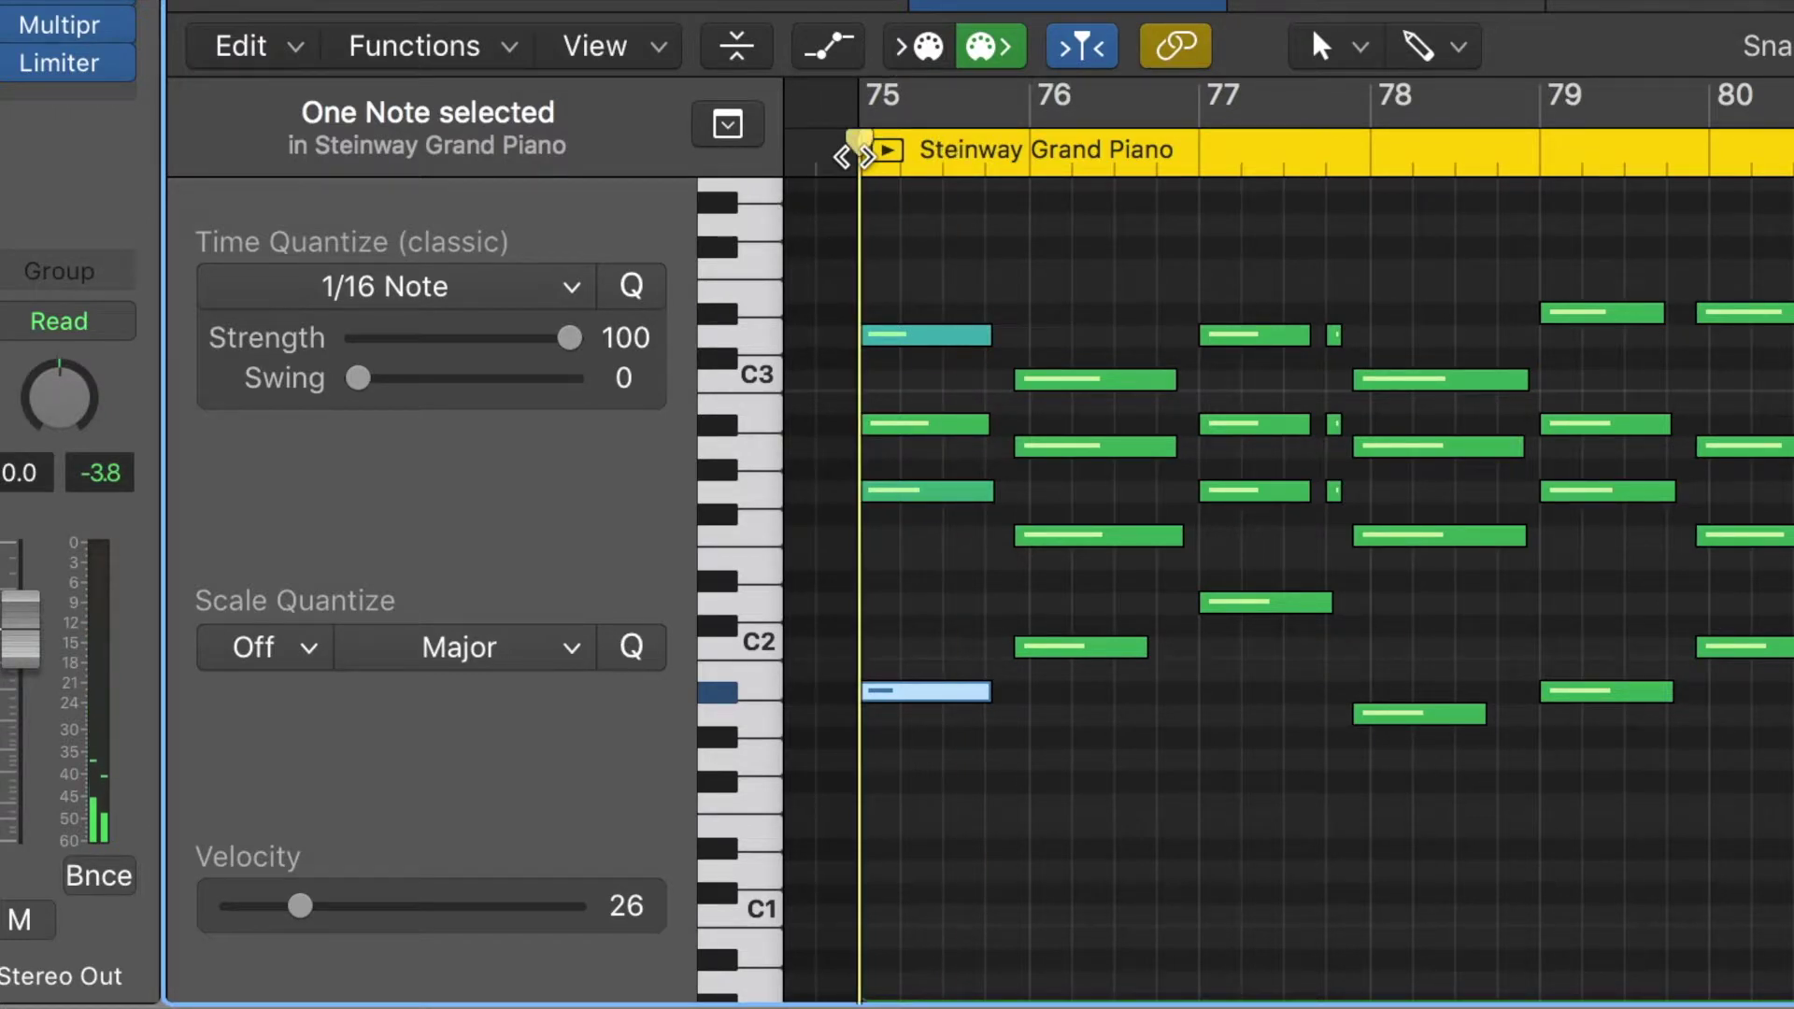
key(space)
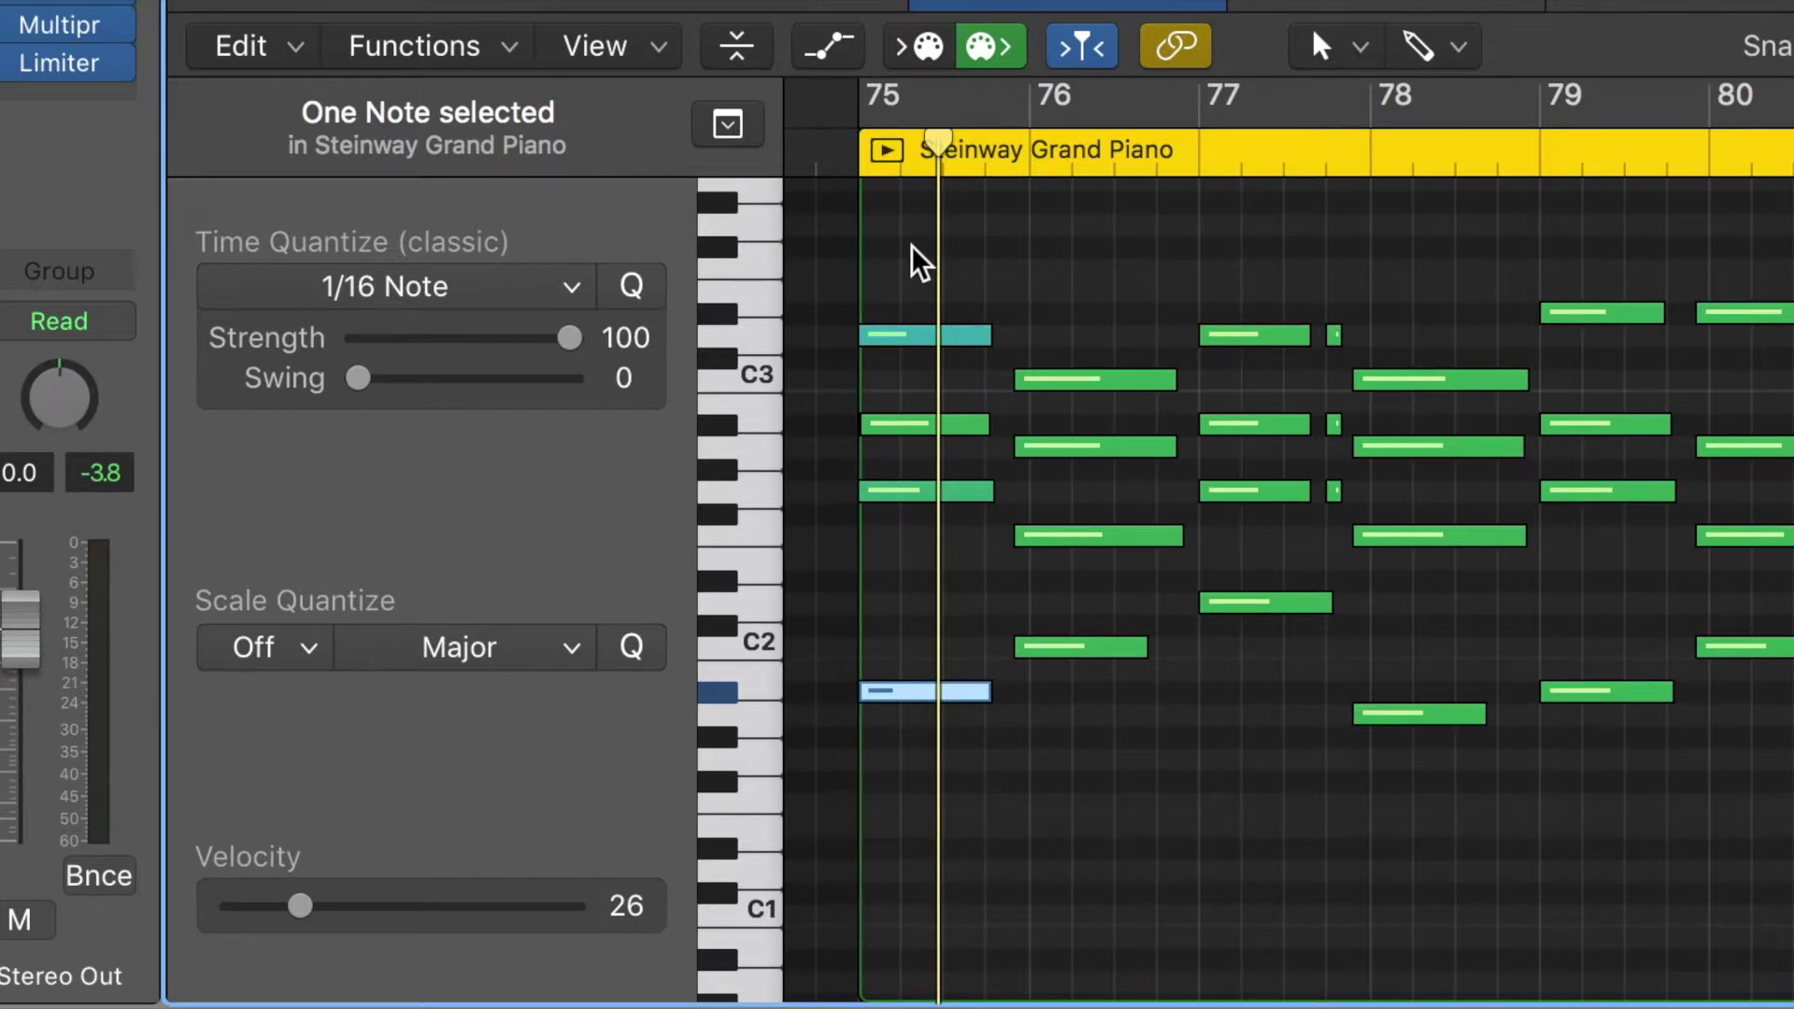
Apply the Humanize MIDI transform to all the region's notes with random variation of 10 in position, velocity and length
drag(918, 262, 934, 303)
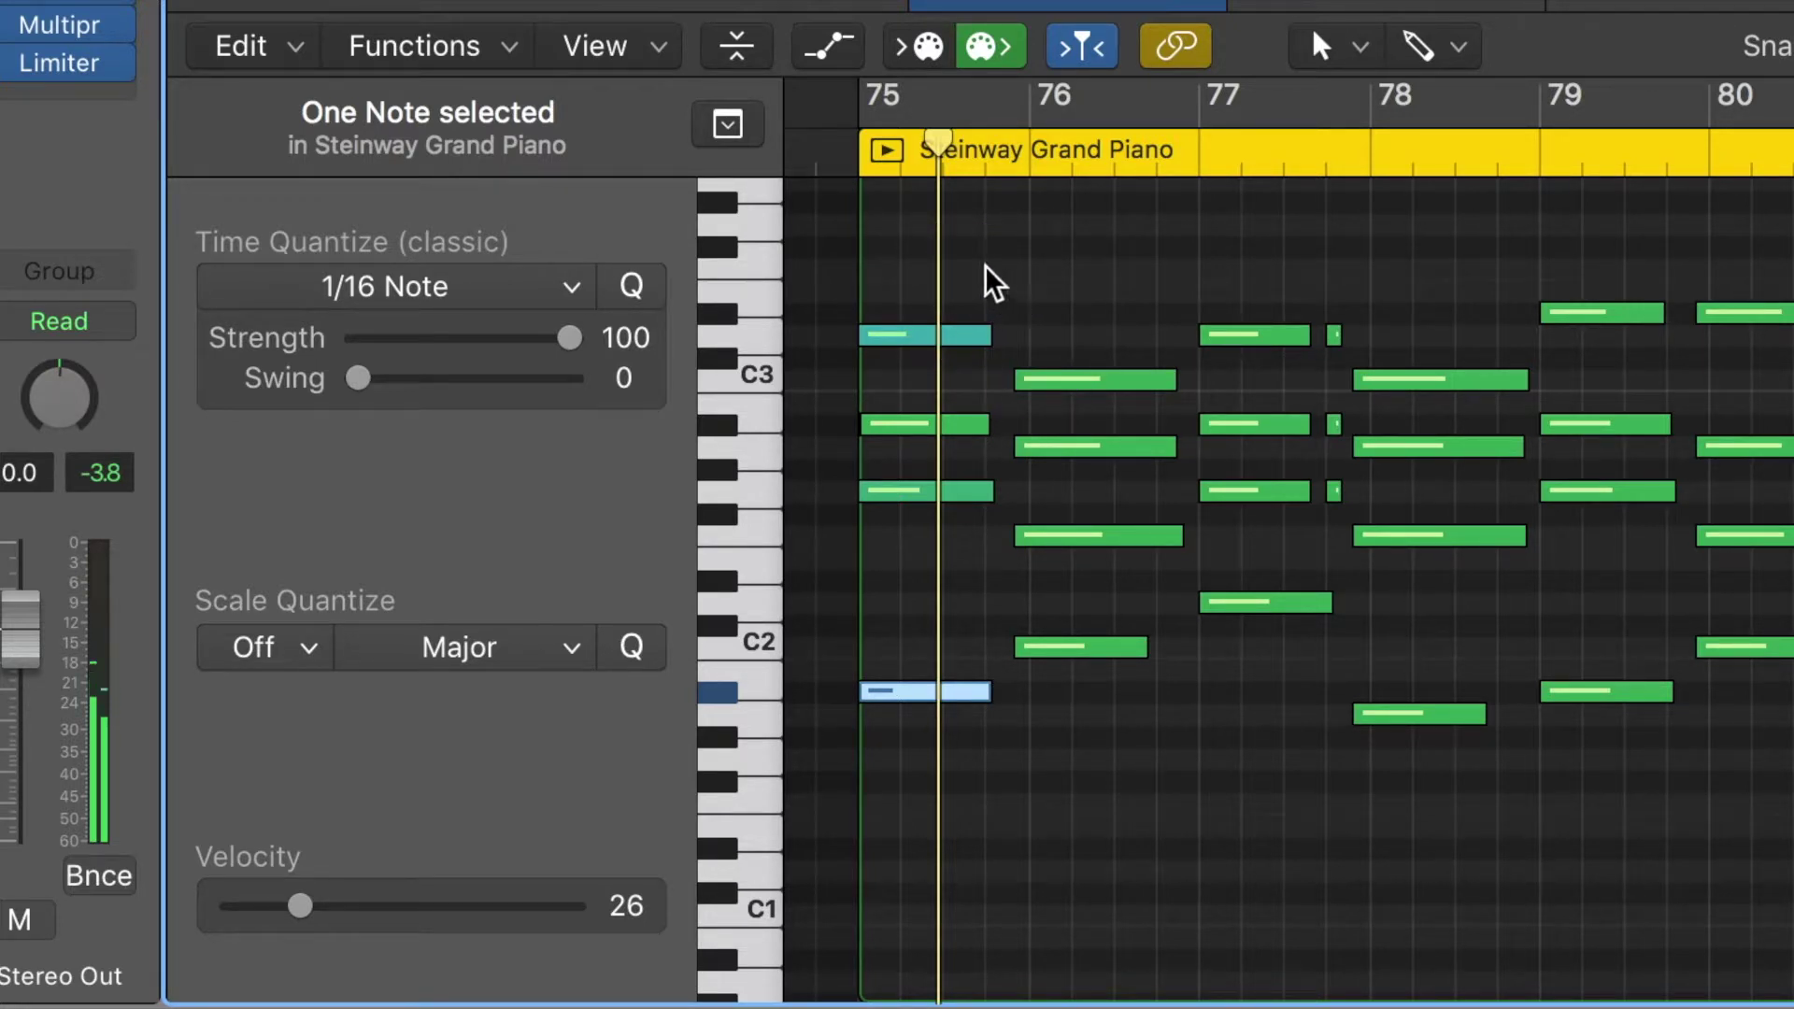
drag(972, 270, 1789, 860)
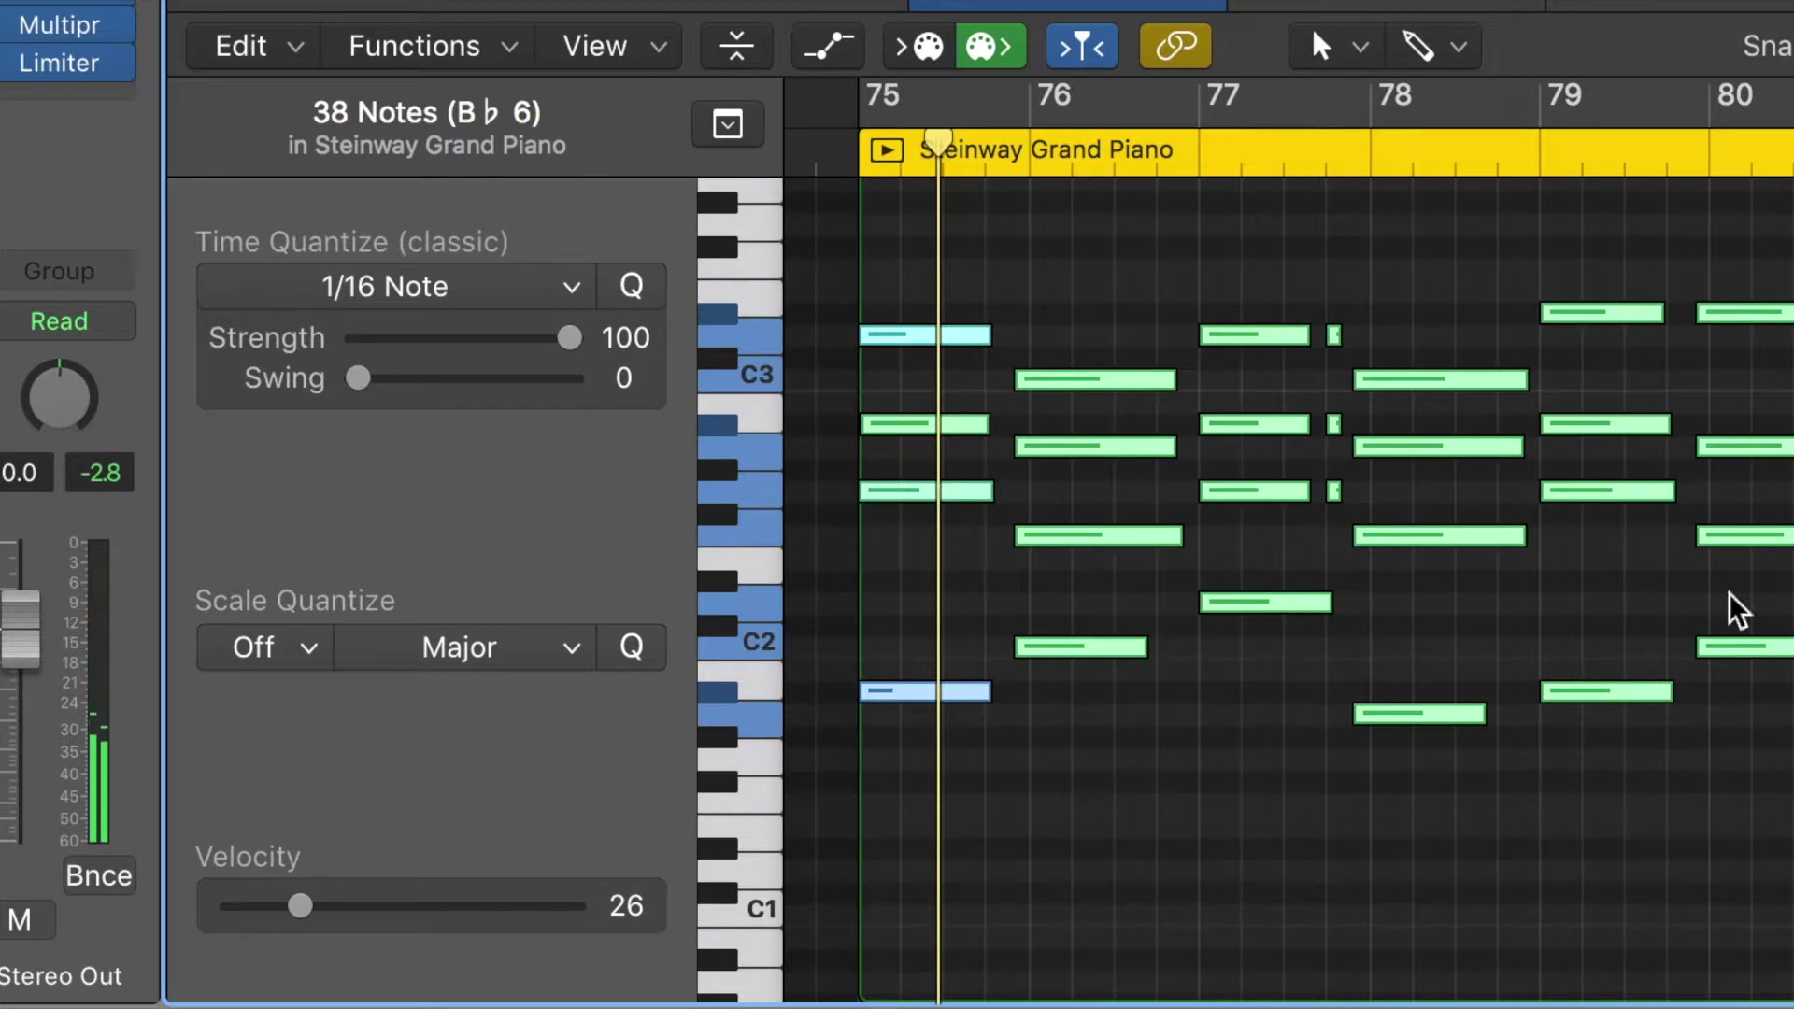
click(456, 47)
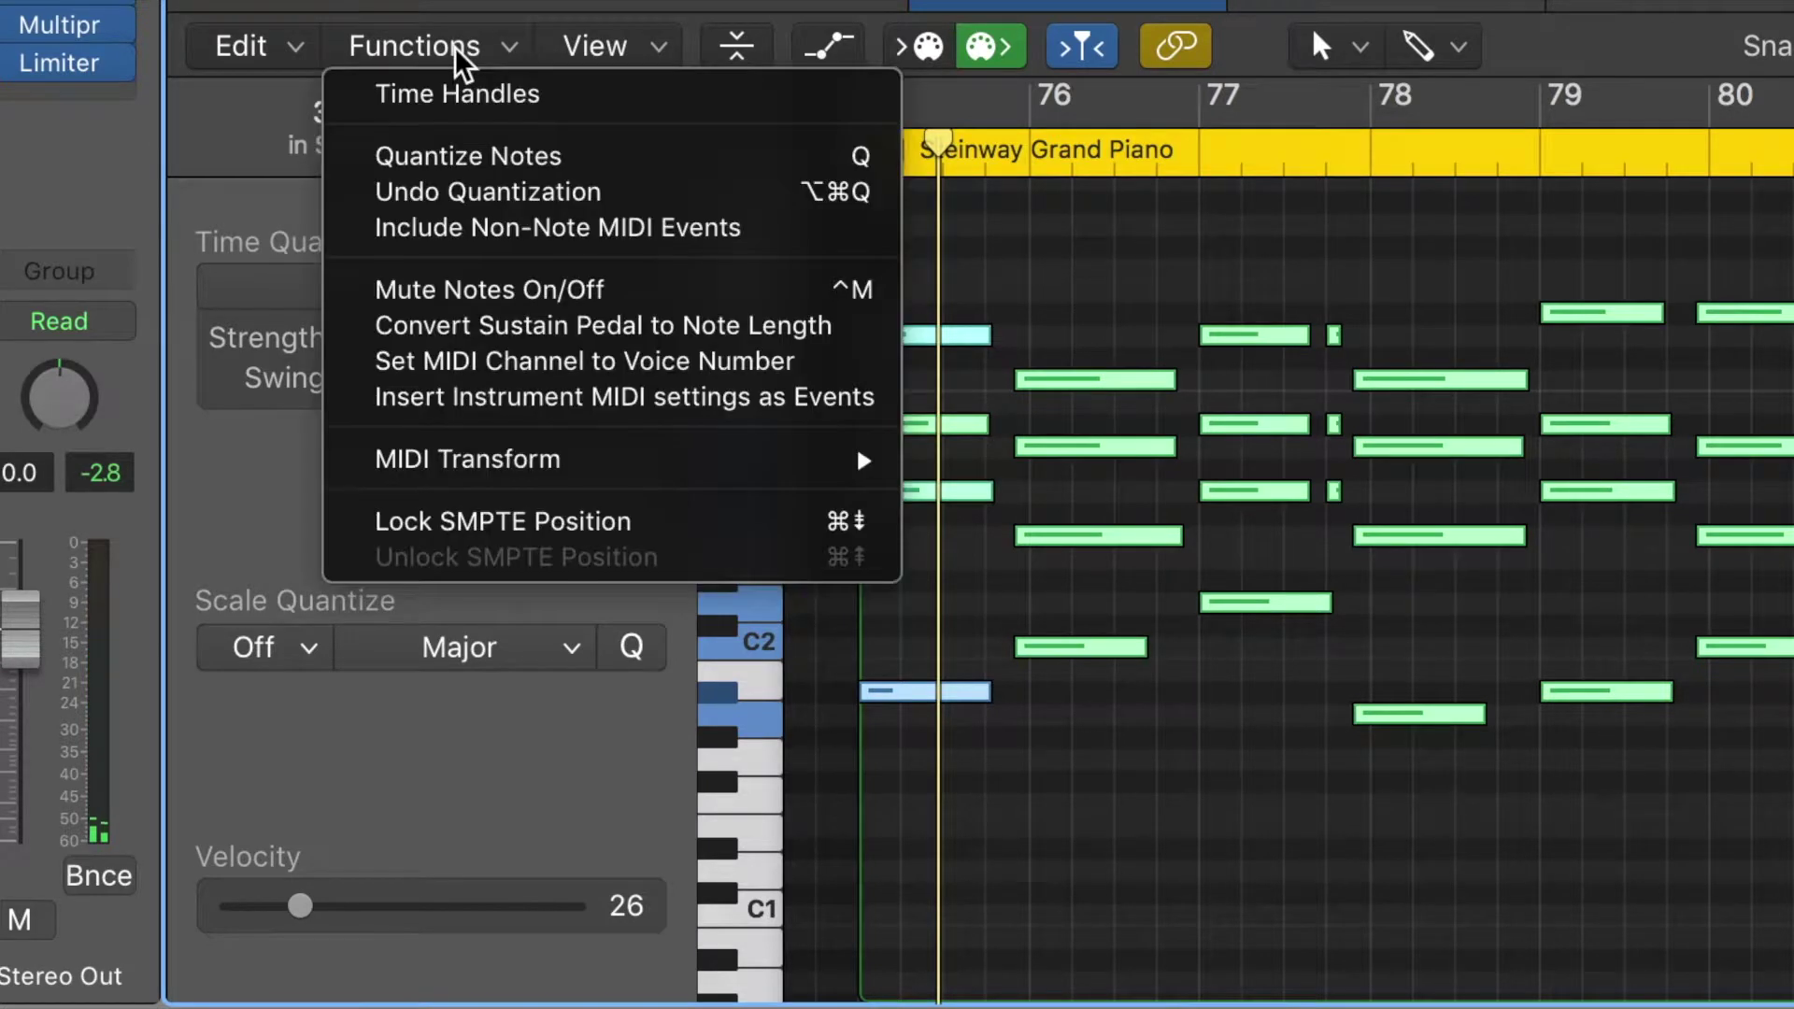
mouse_move(473, 465)
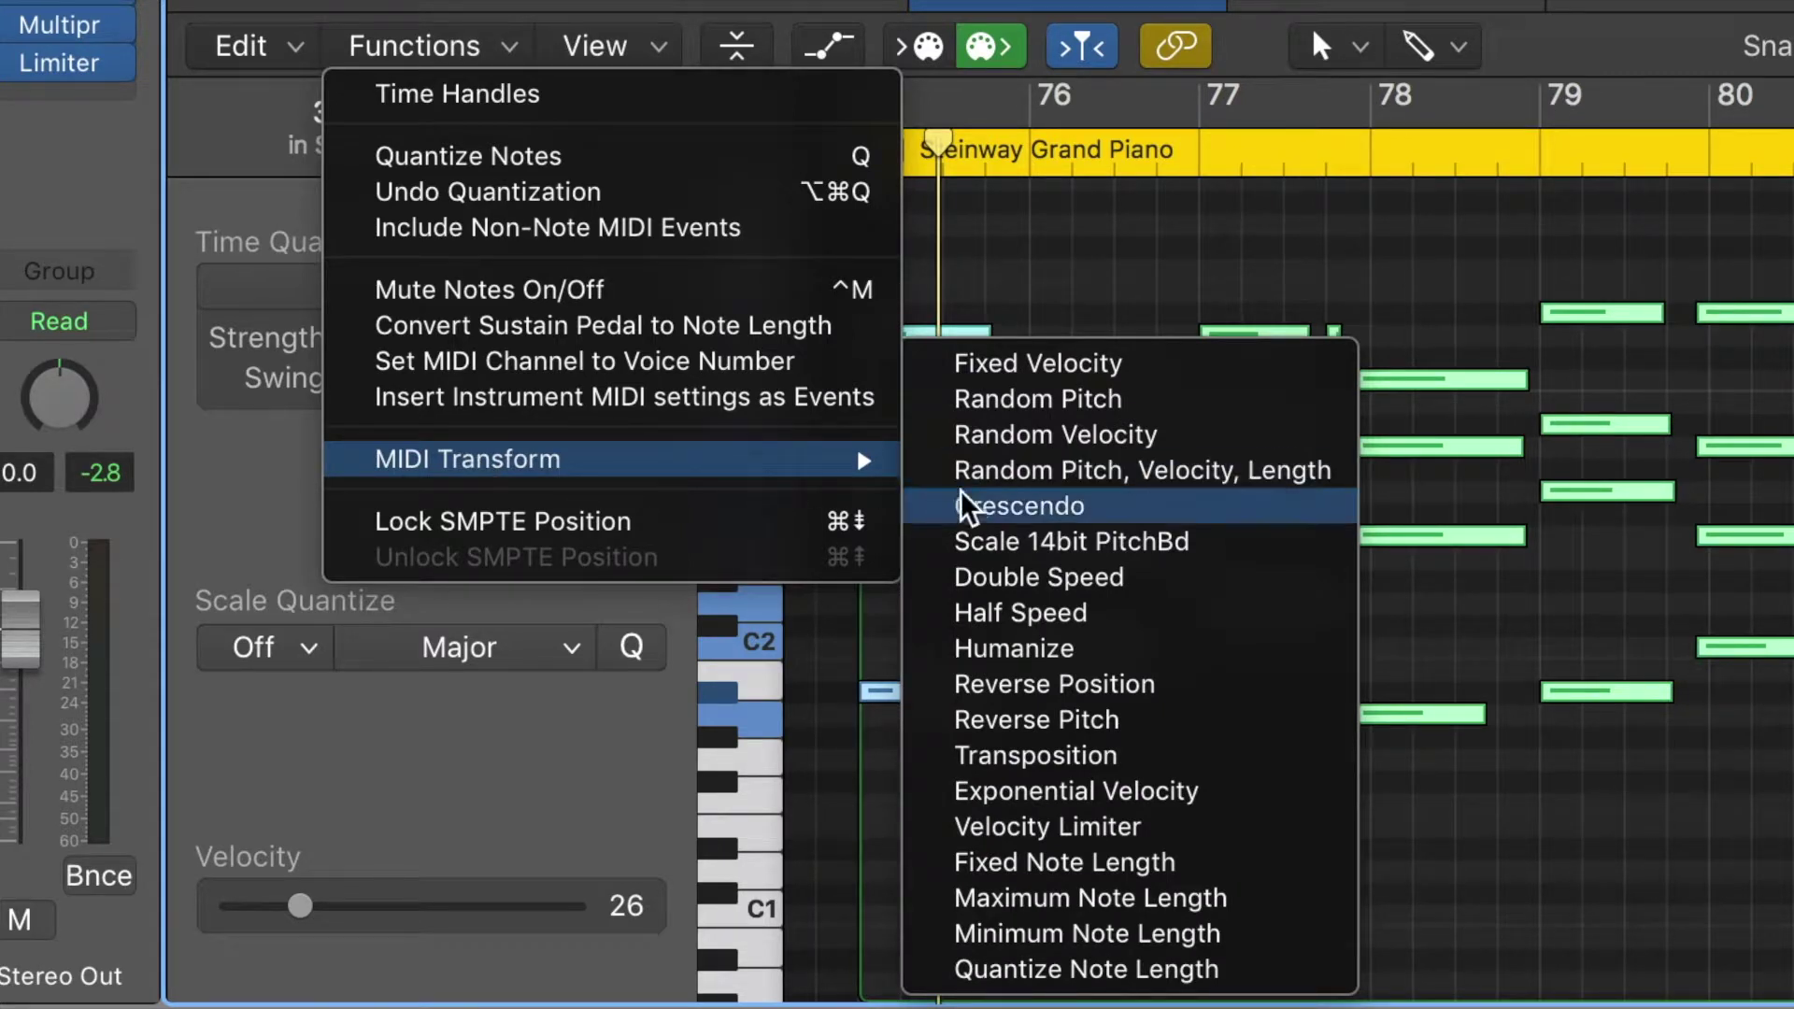
click(1110, 654)
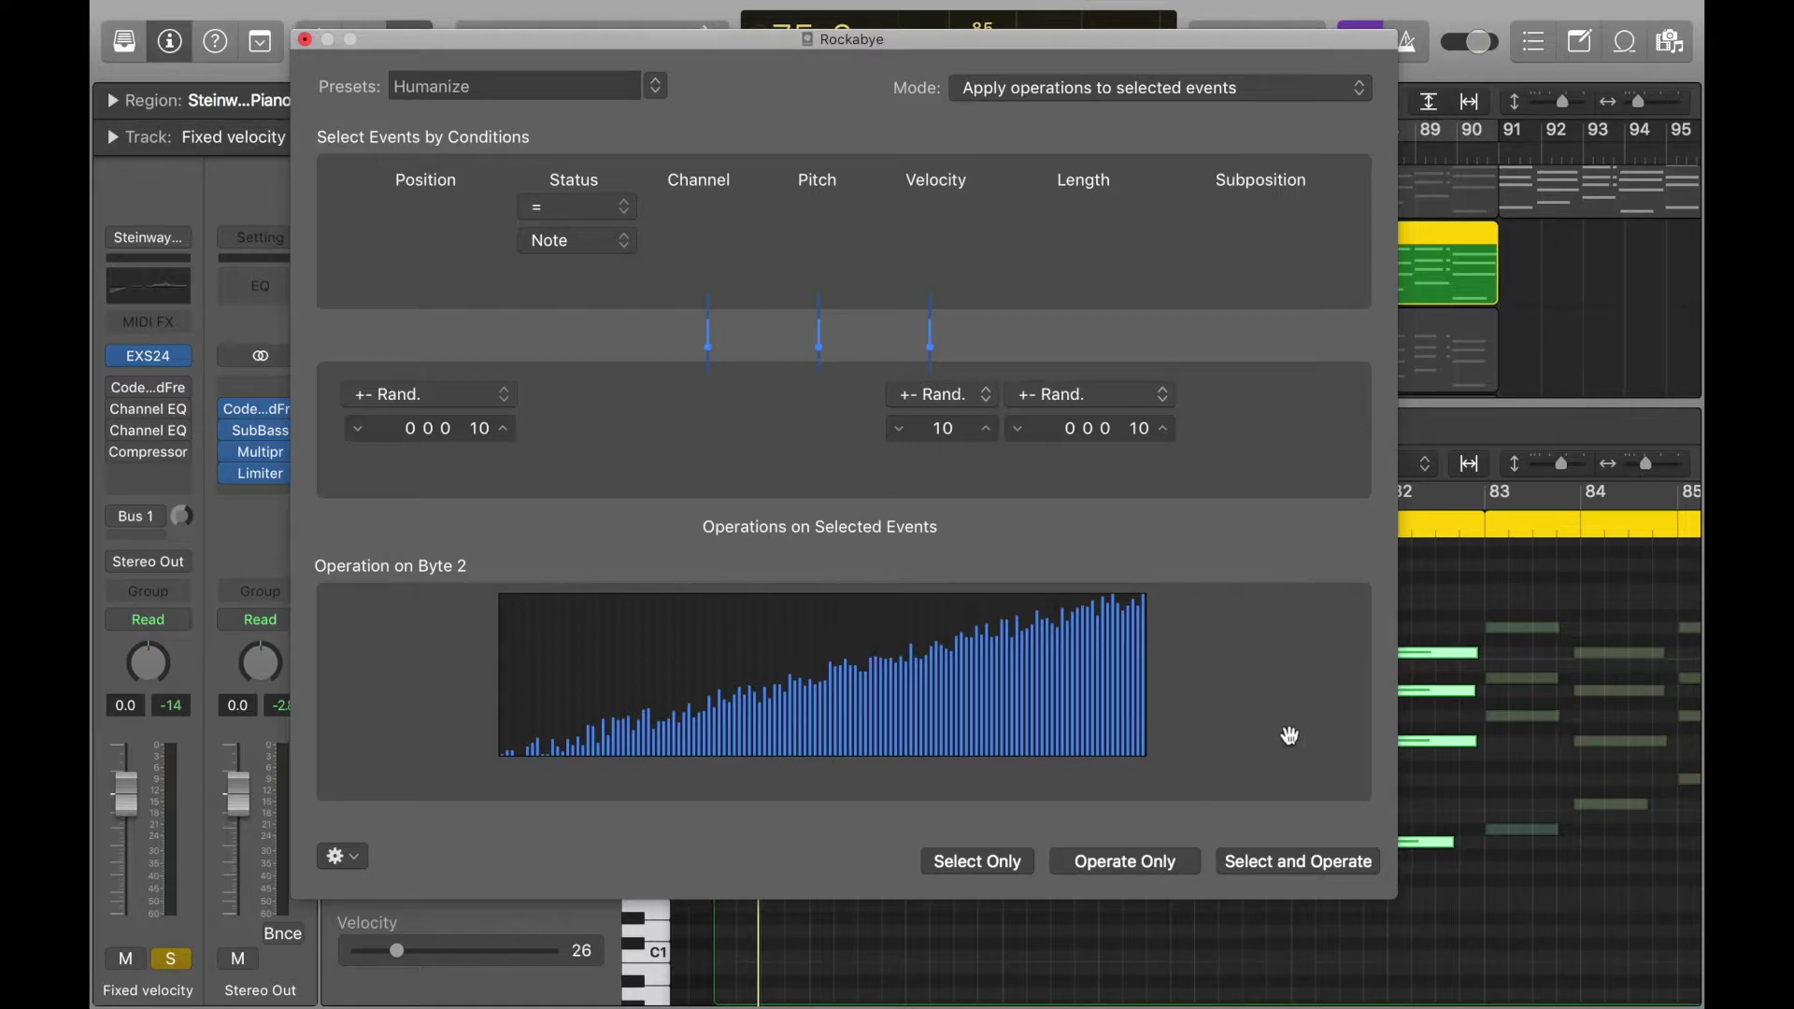
click(1276, 861)
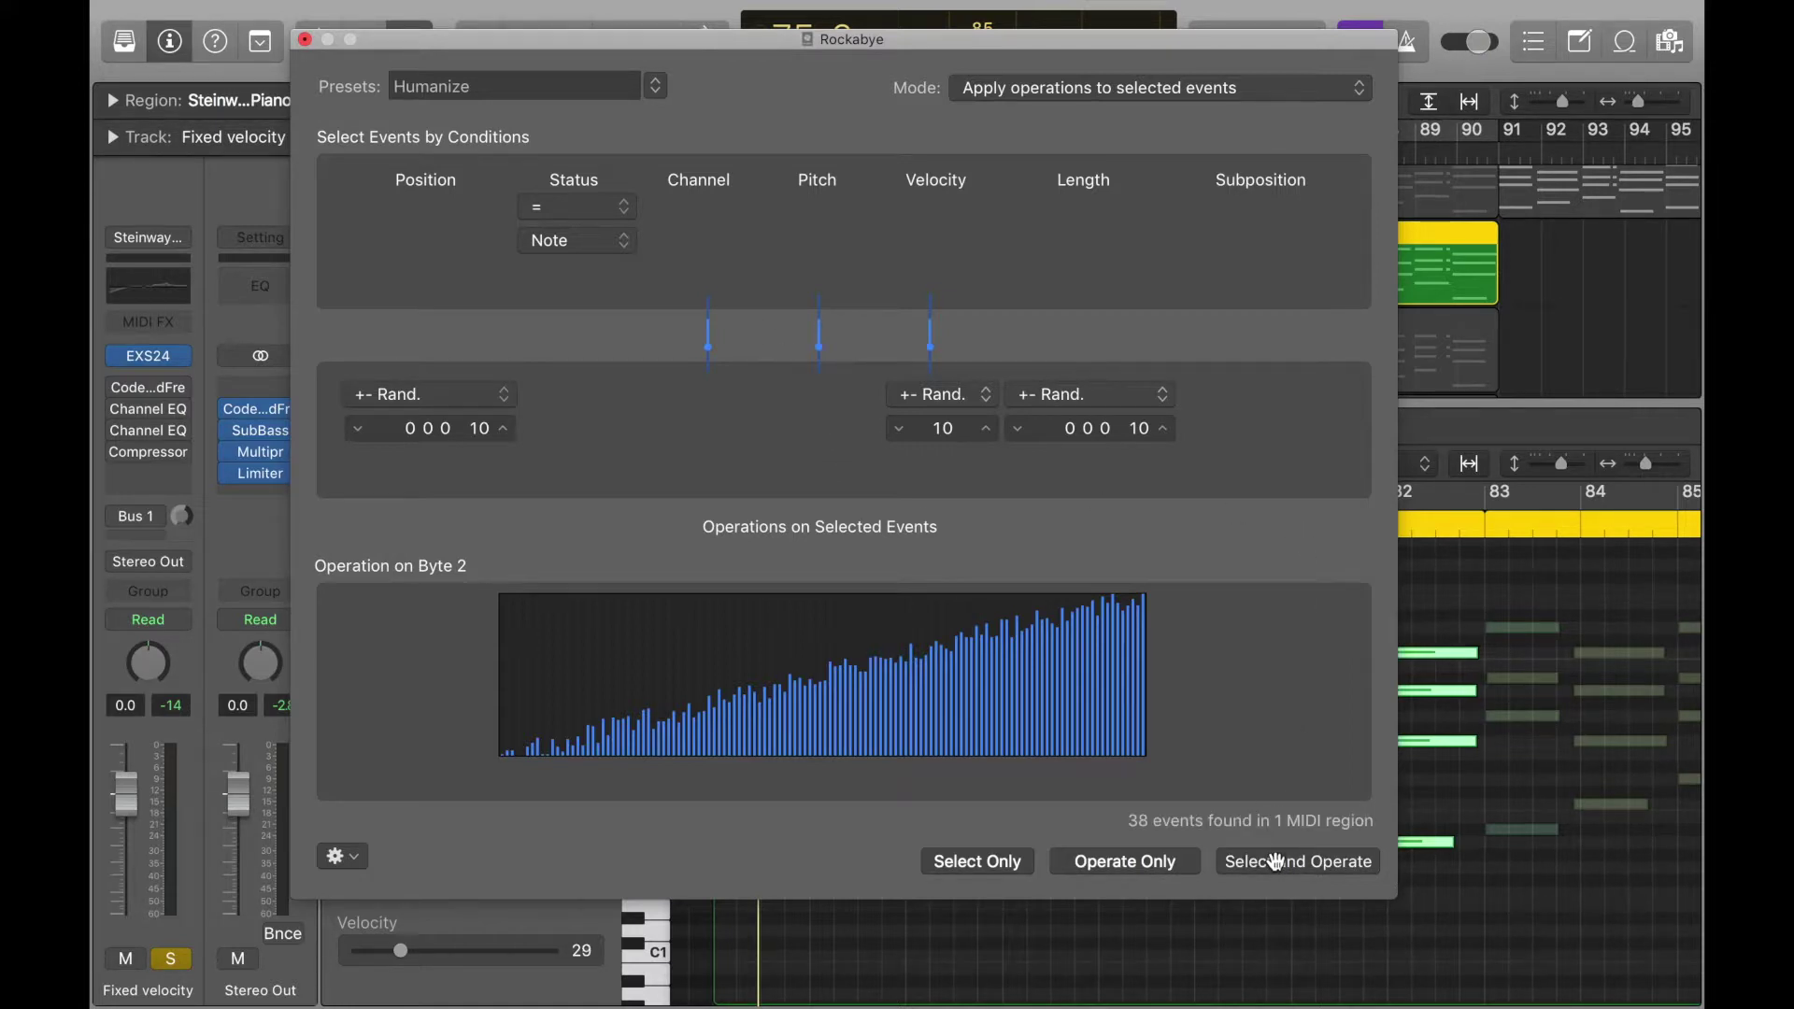
click(306, 40)
click(795, 603)
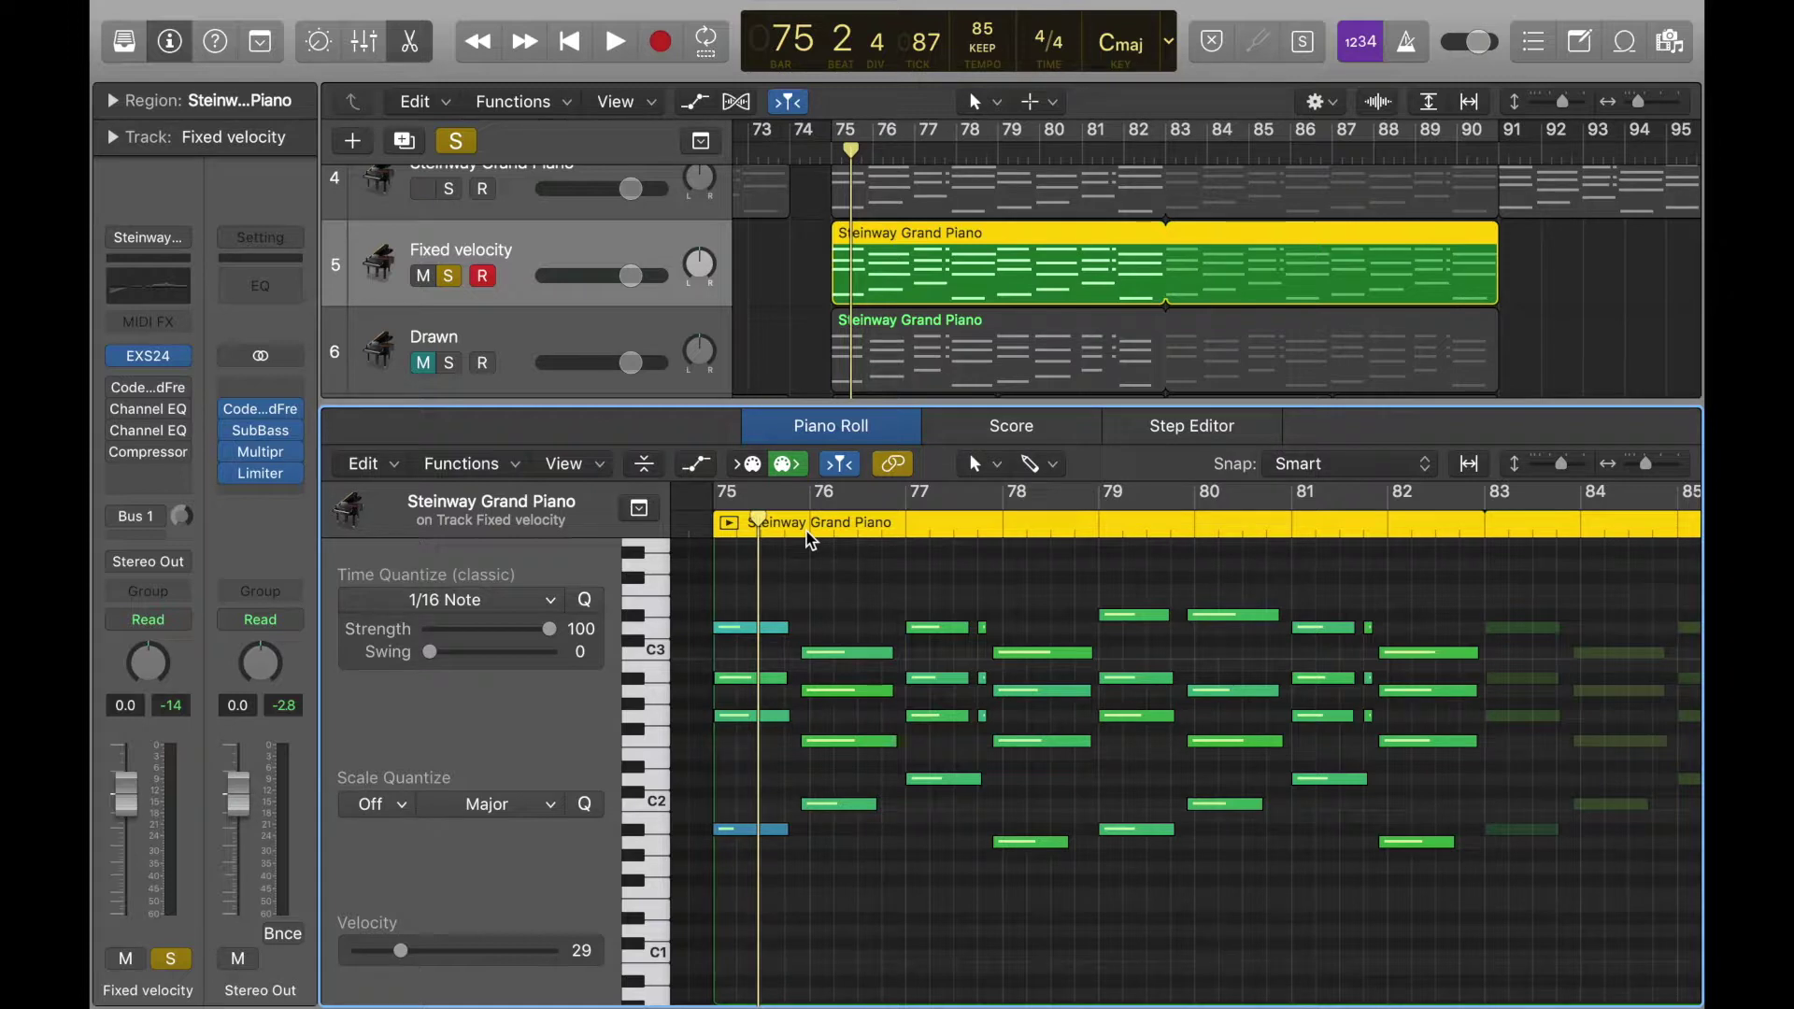
Play back the humanized Fixed velocity region from bar 75
click(716, 523)
key(space)
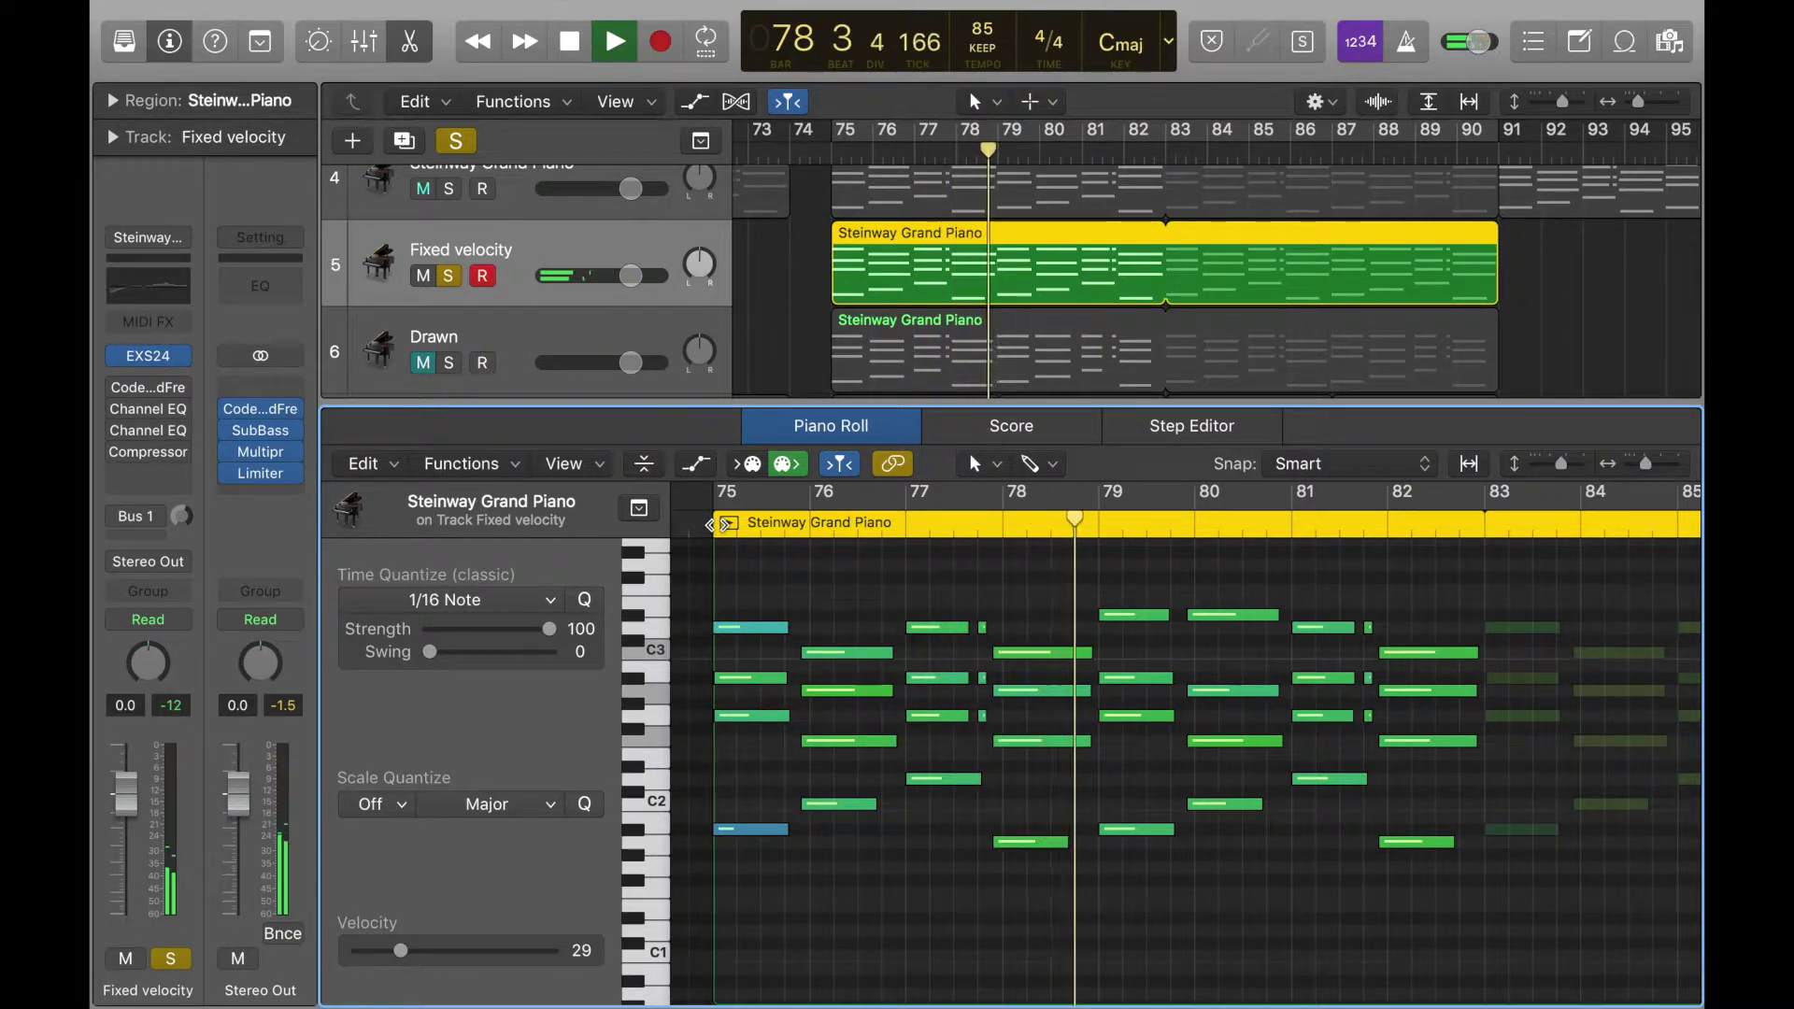
key(space)
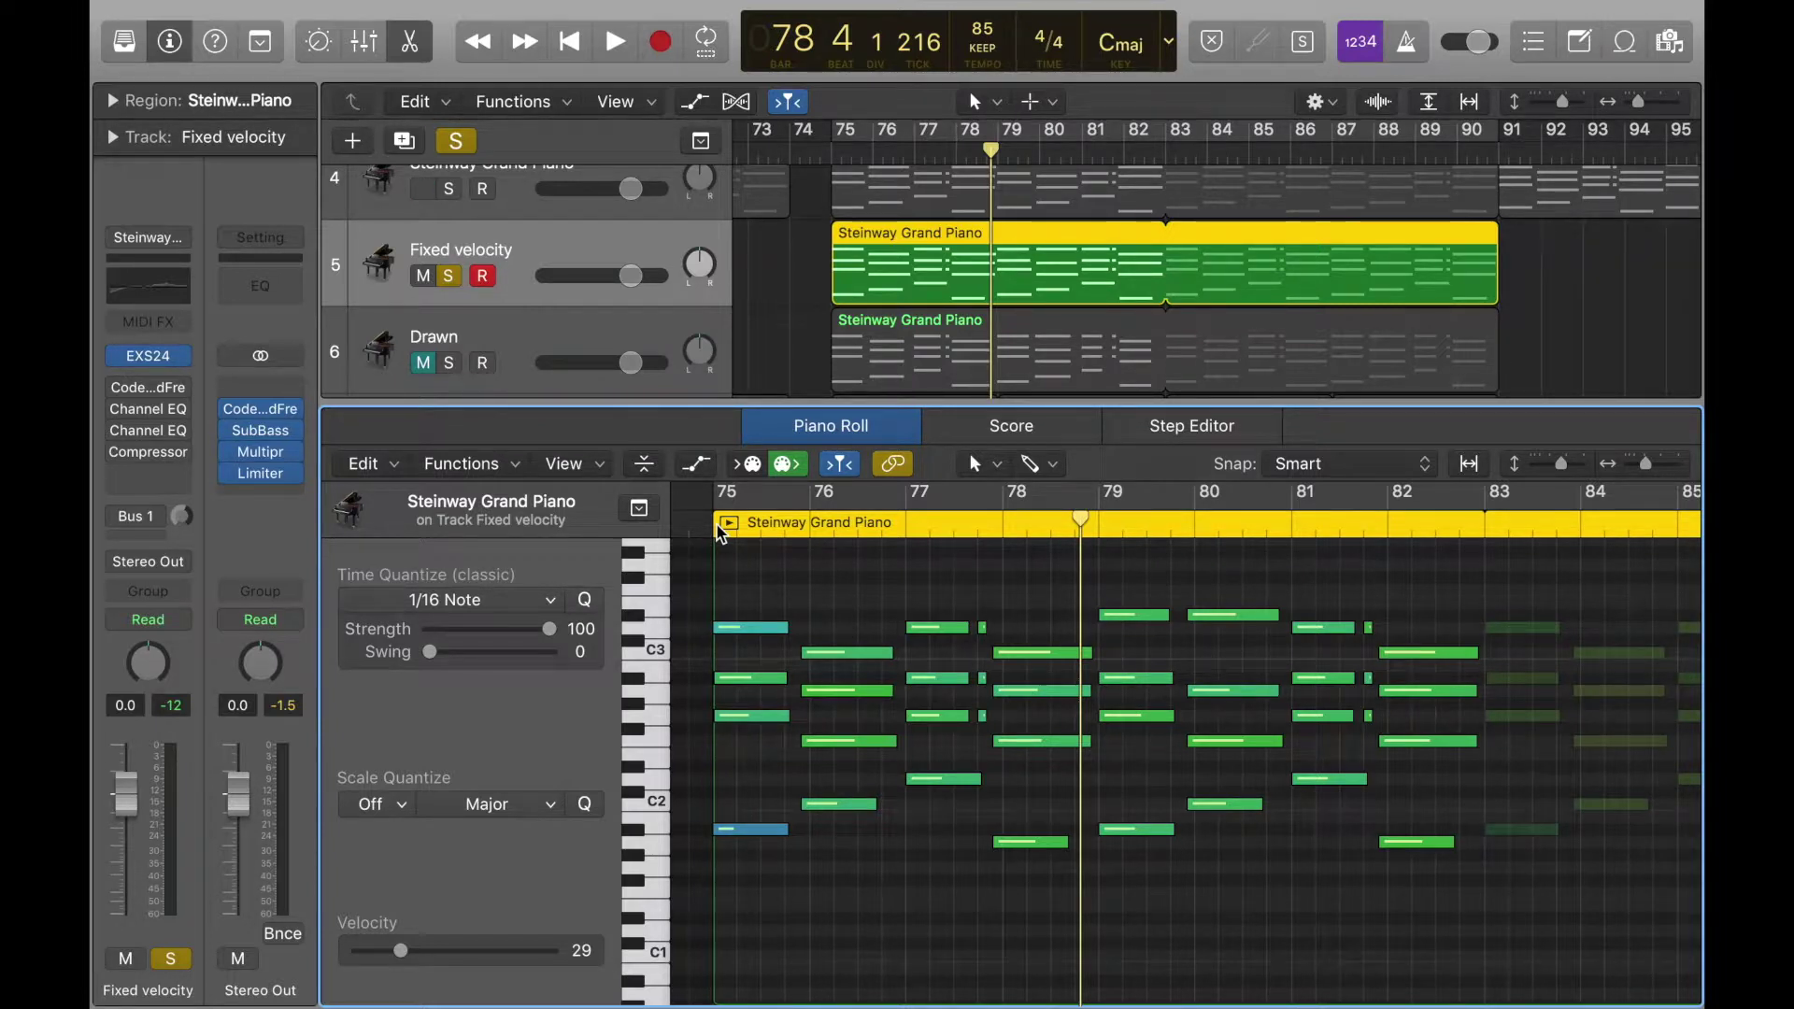
Audition the notes of the bar 78 chord, set its second-highest note's velocity to 34, and play the chord back
click(1048, 691)
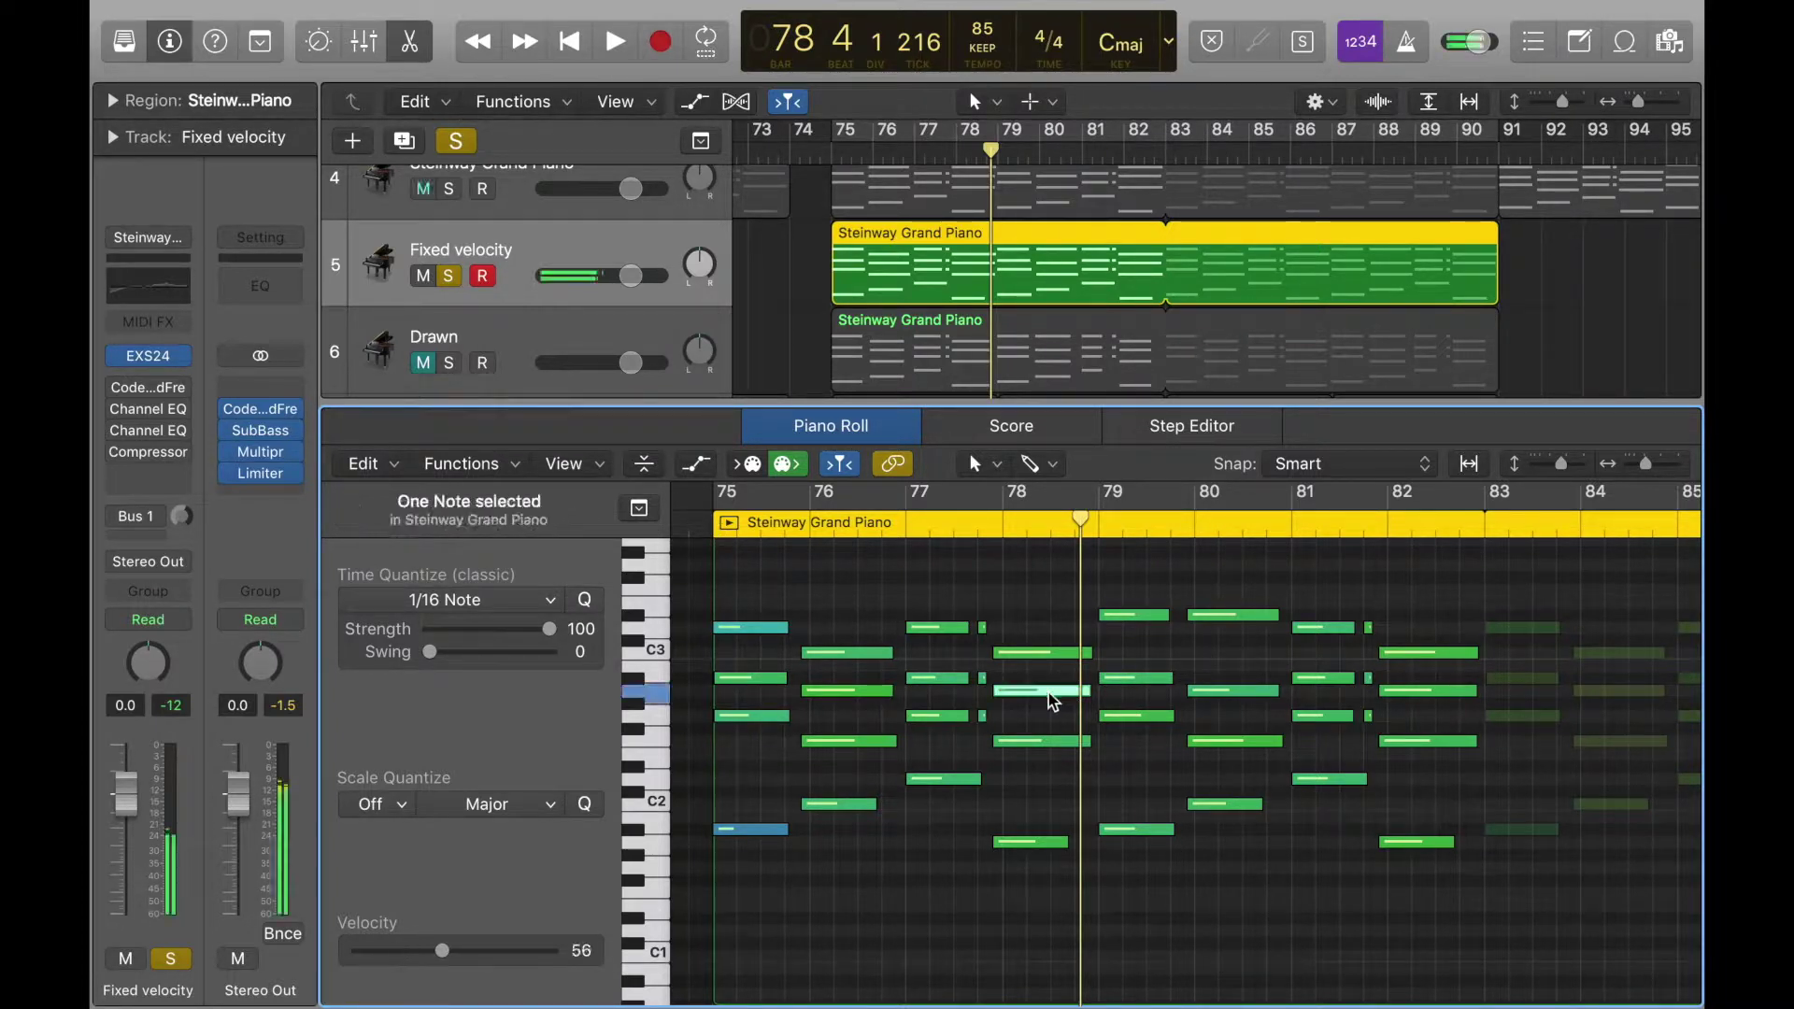
click(1009, 742)
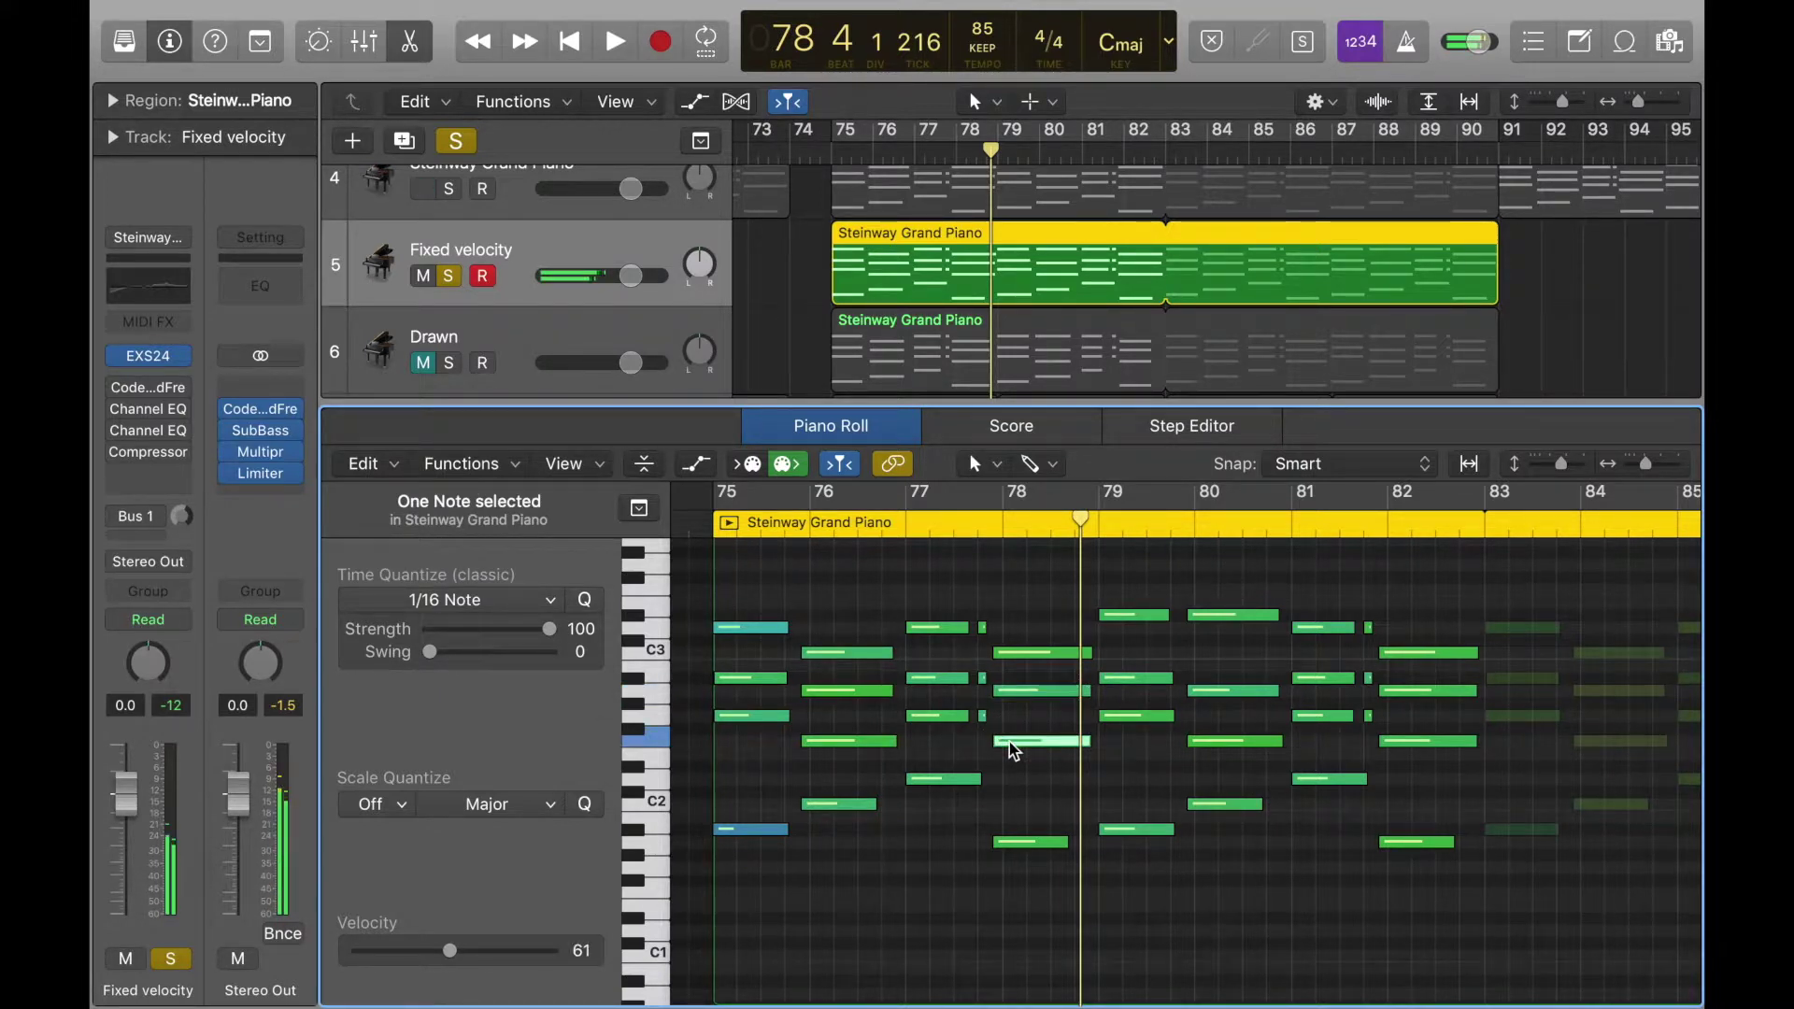
click(1023, 693)
click(1028, 653)
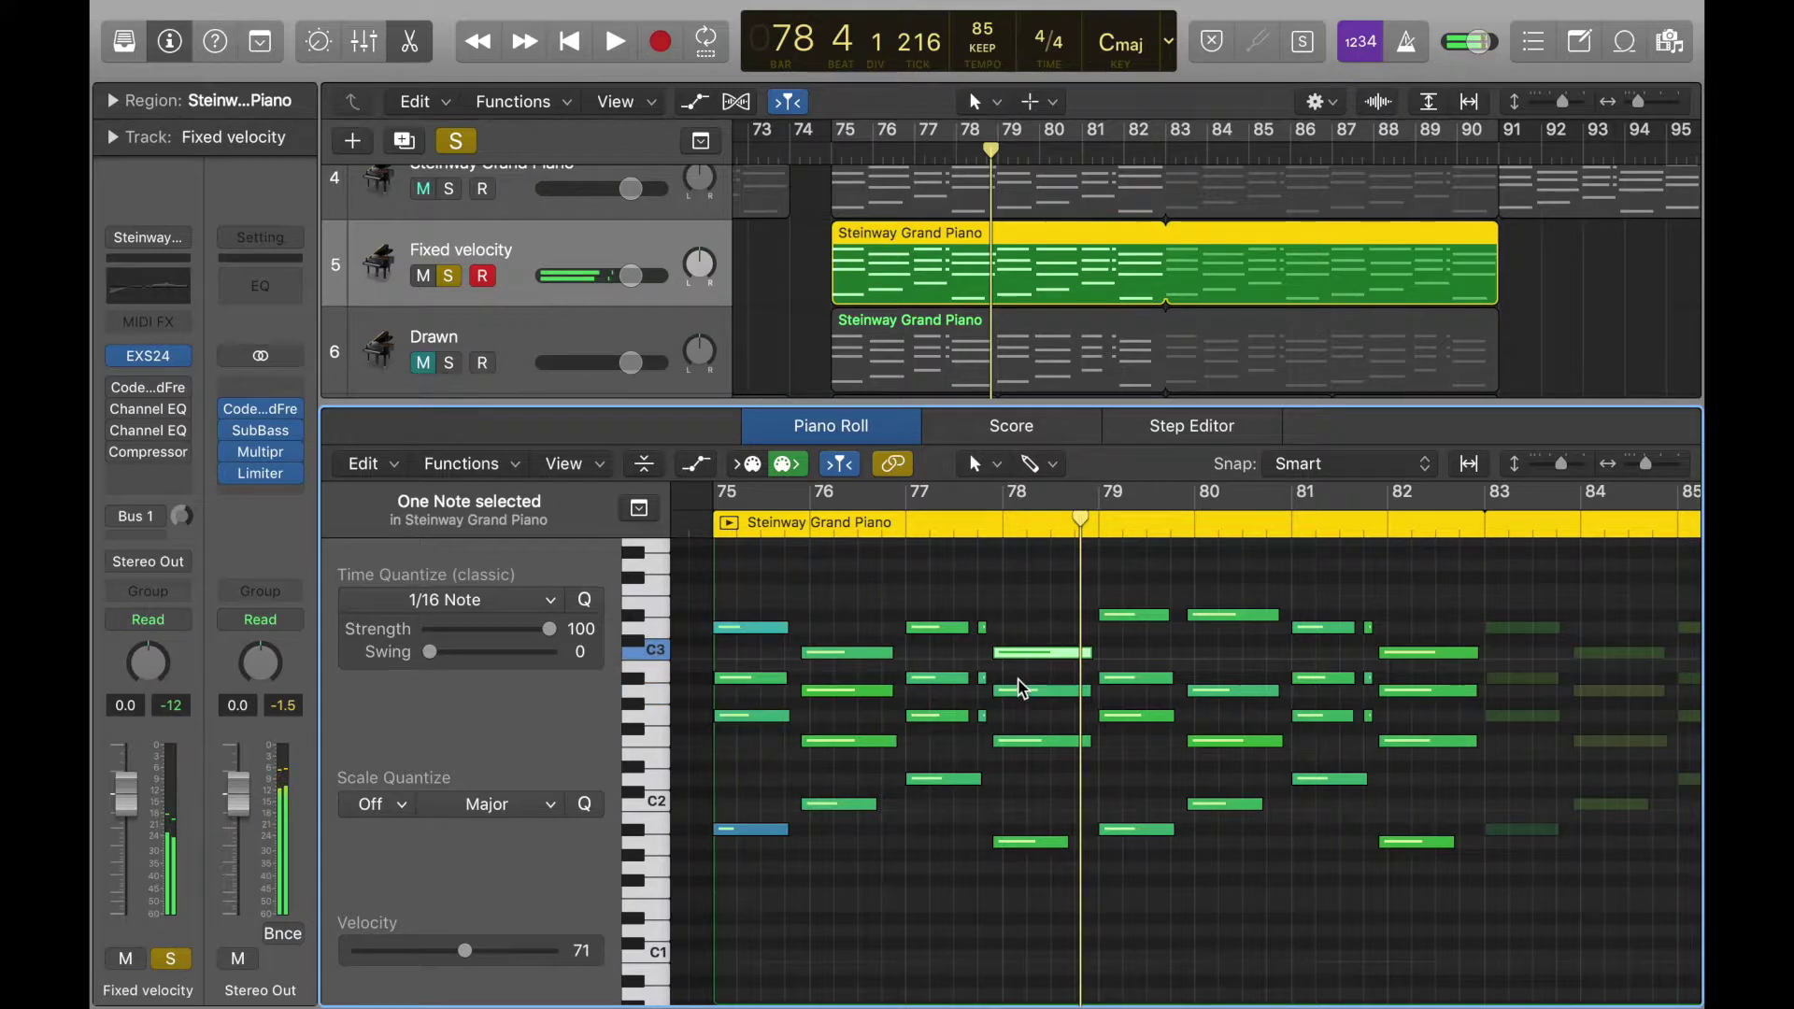
click(1017, 700)
click(1017, 691)
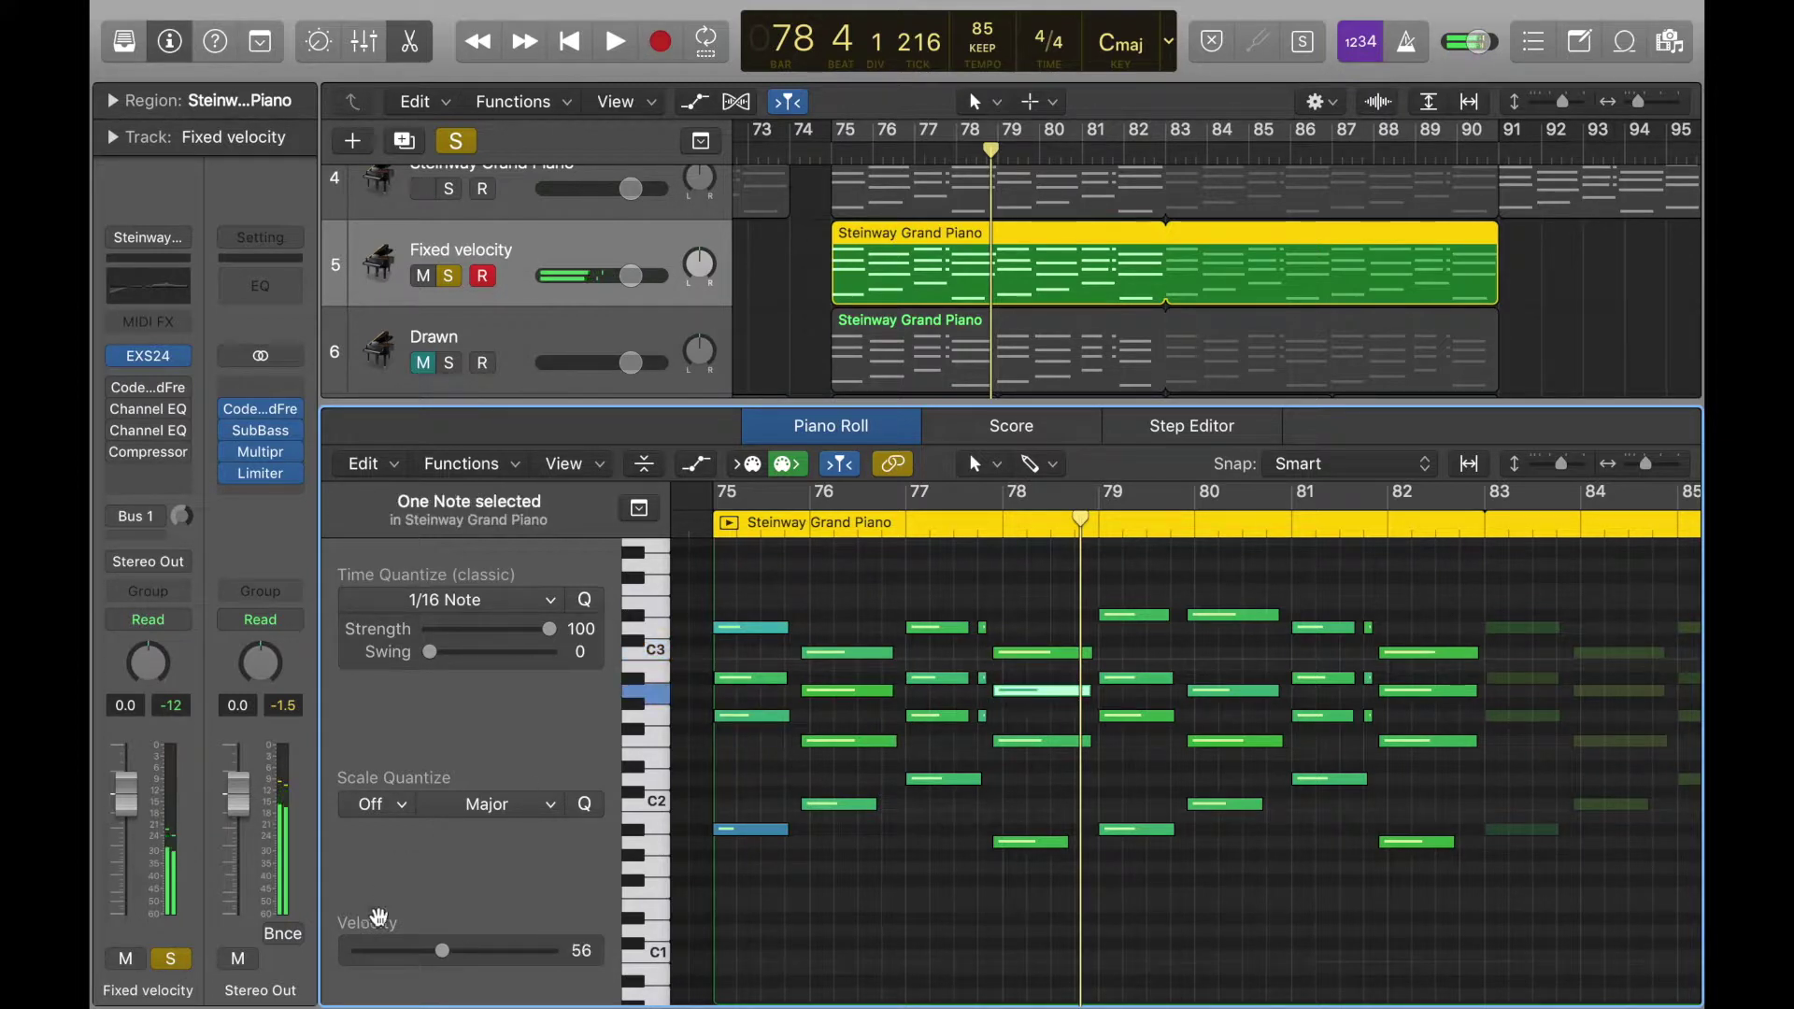
drag(403, 940, 404, 948)
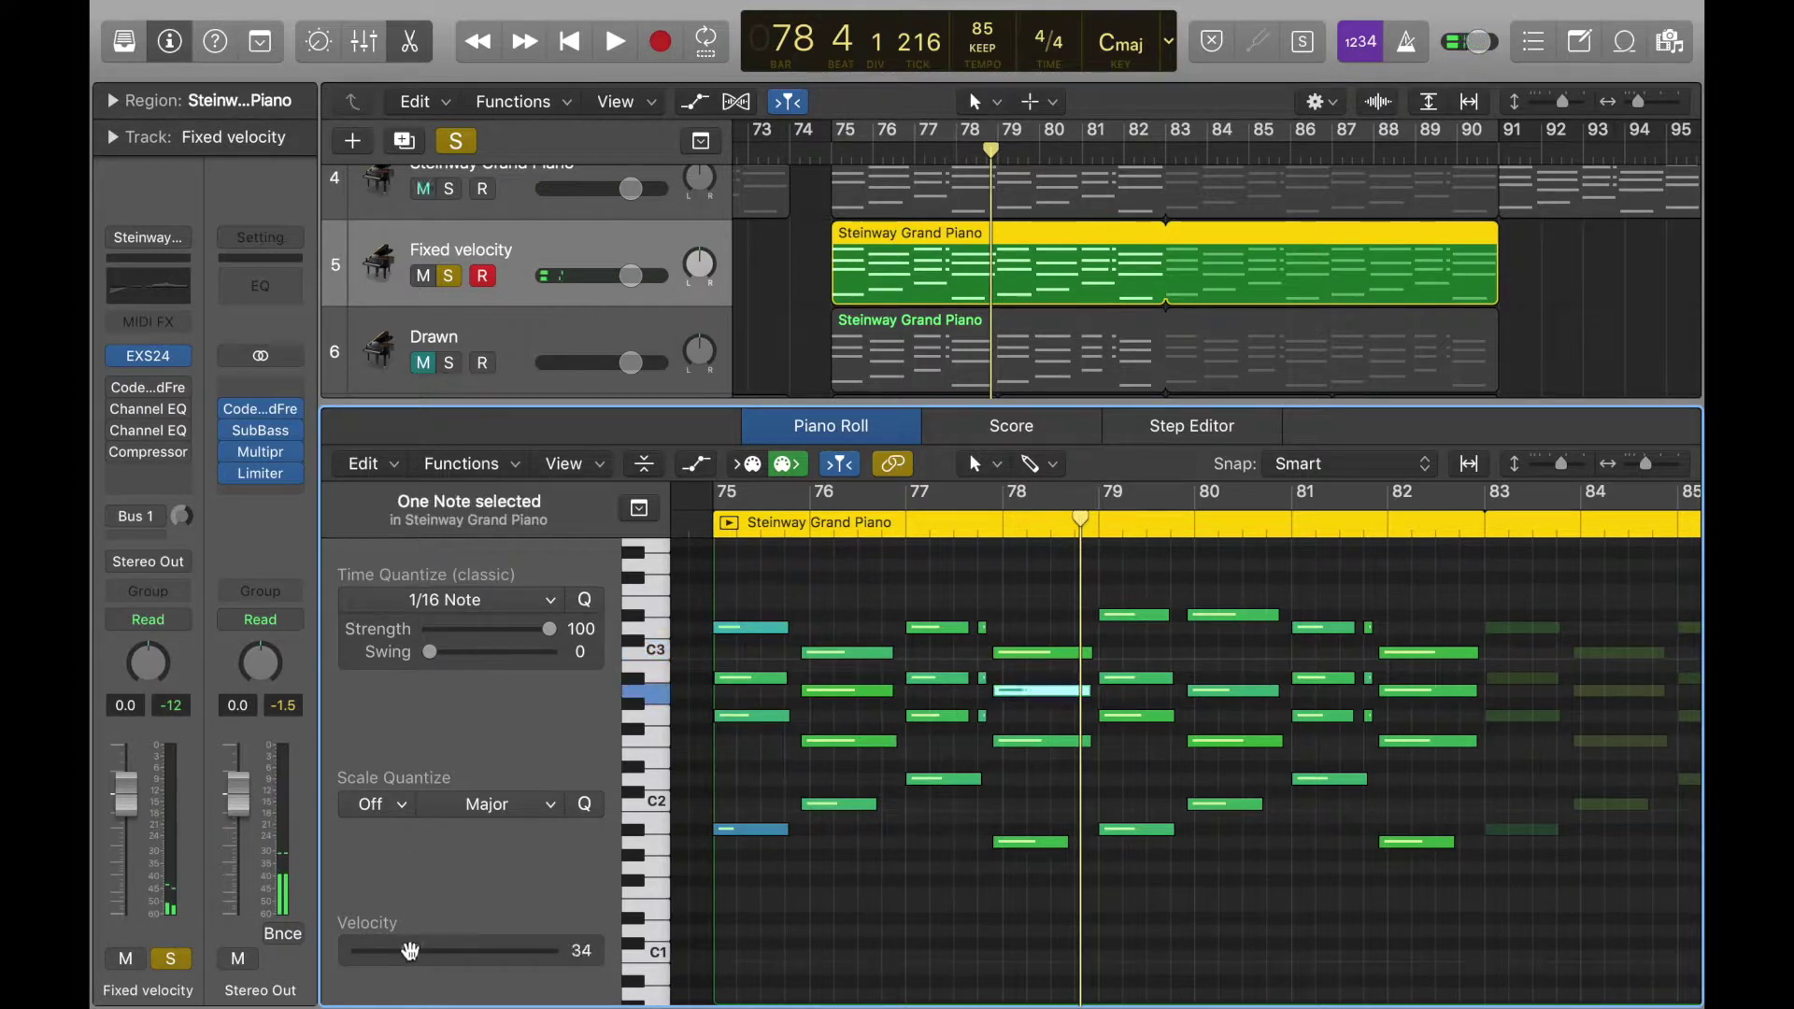
click(976, 523)
key(space)
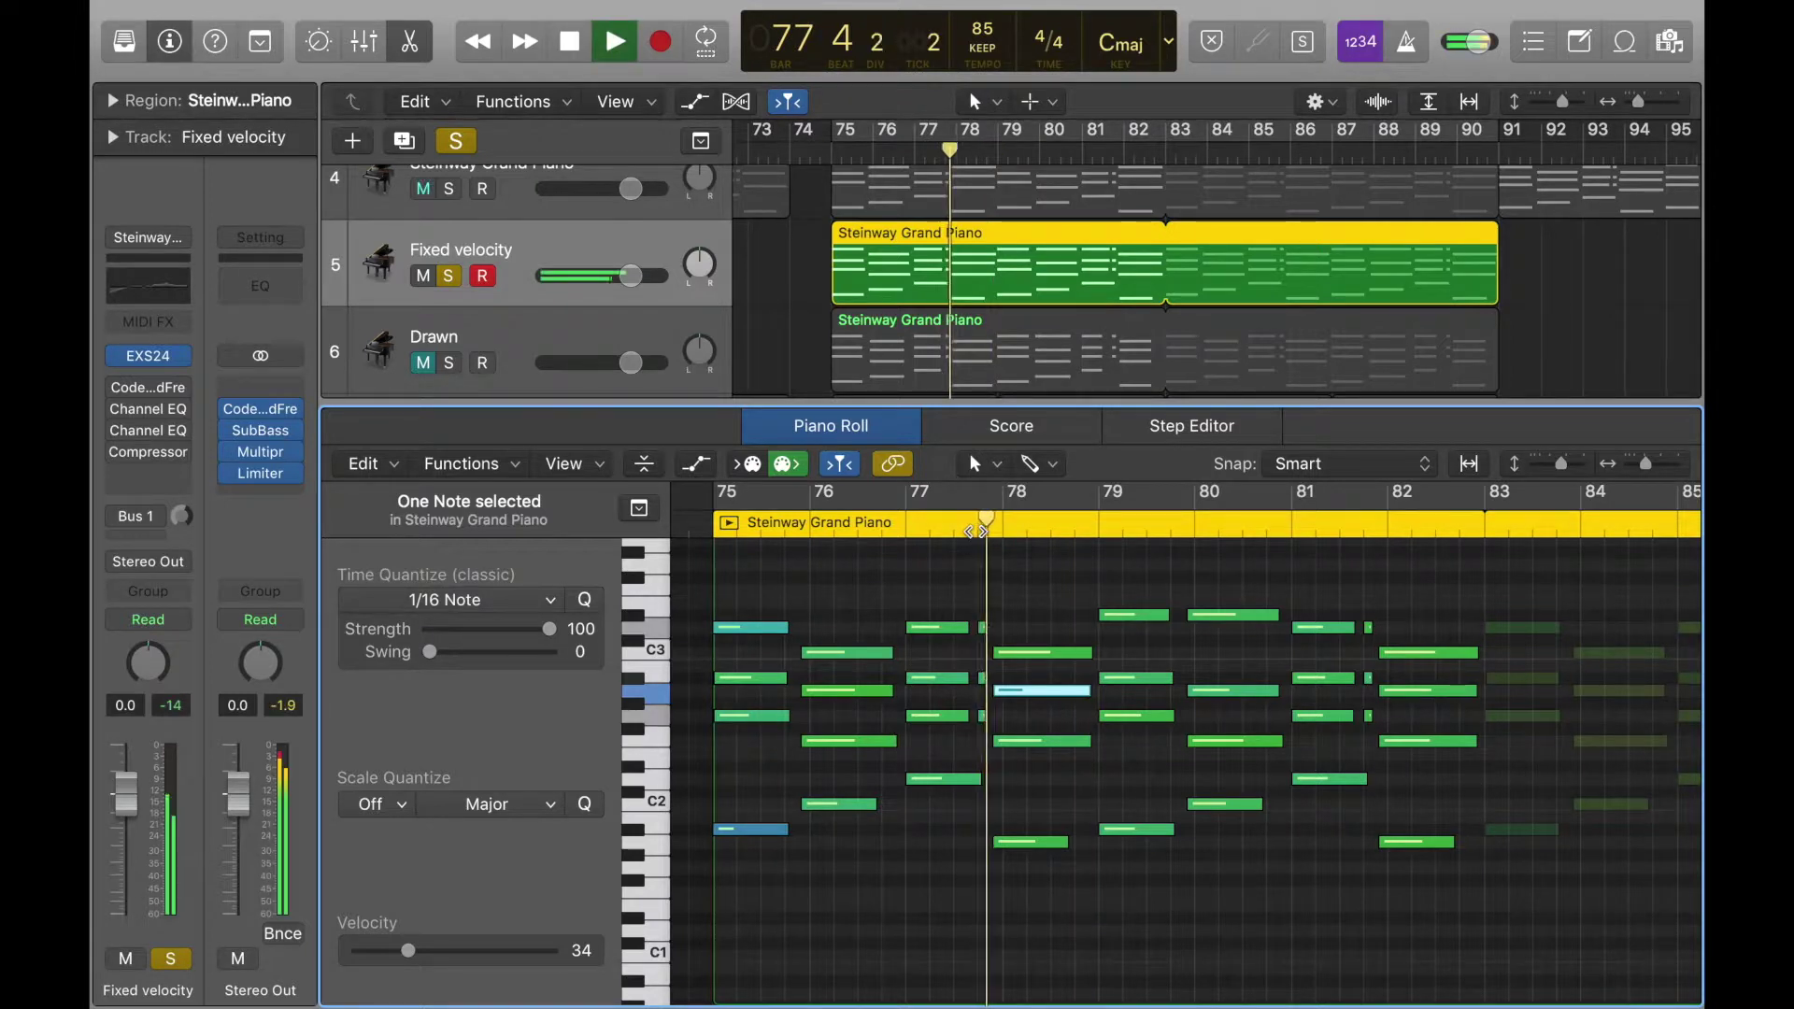
key(space)
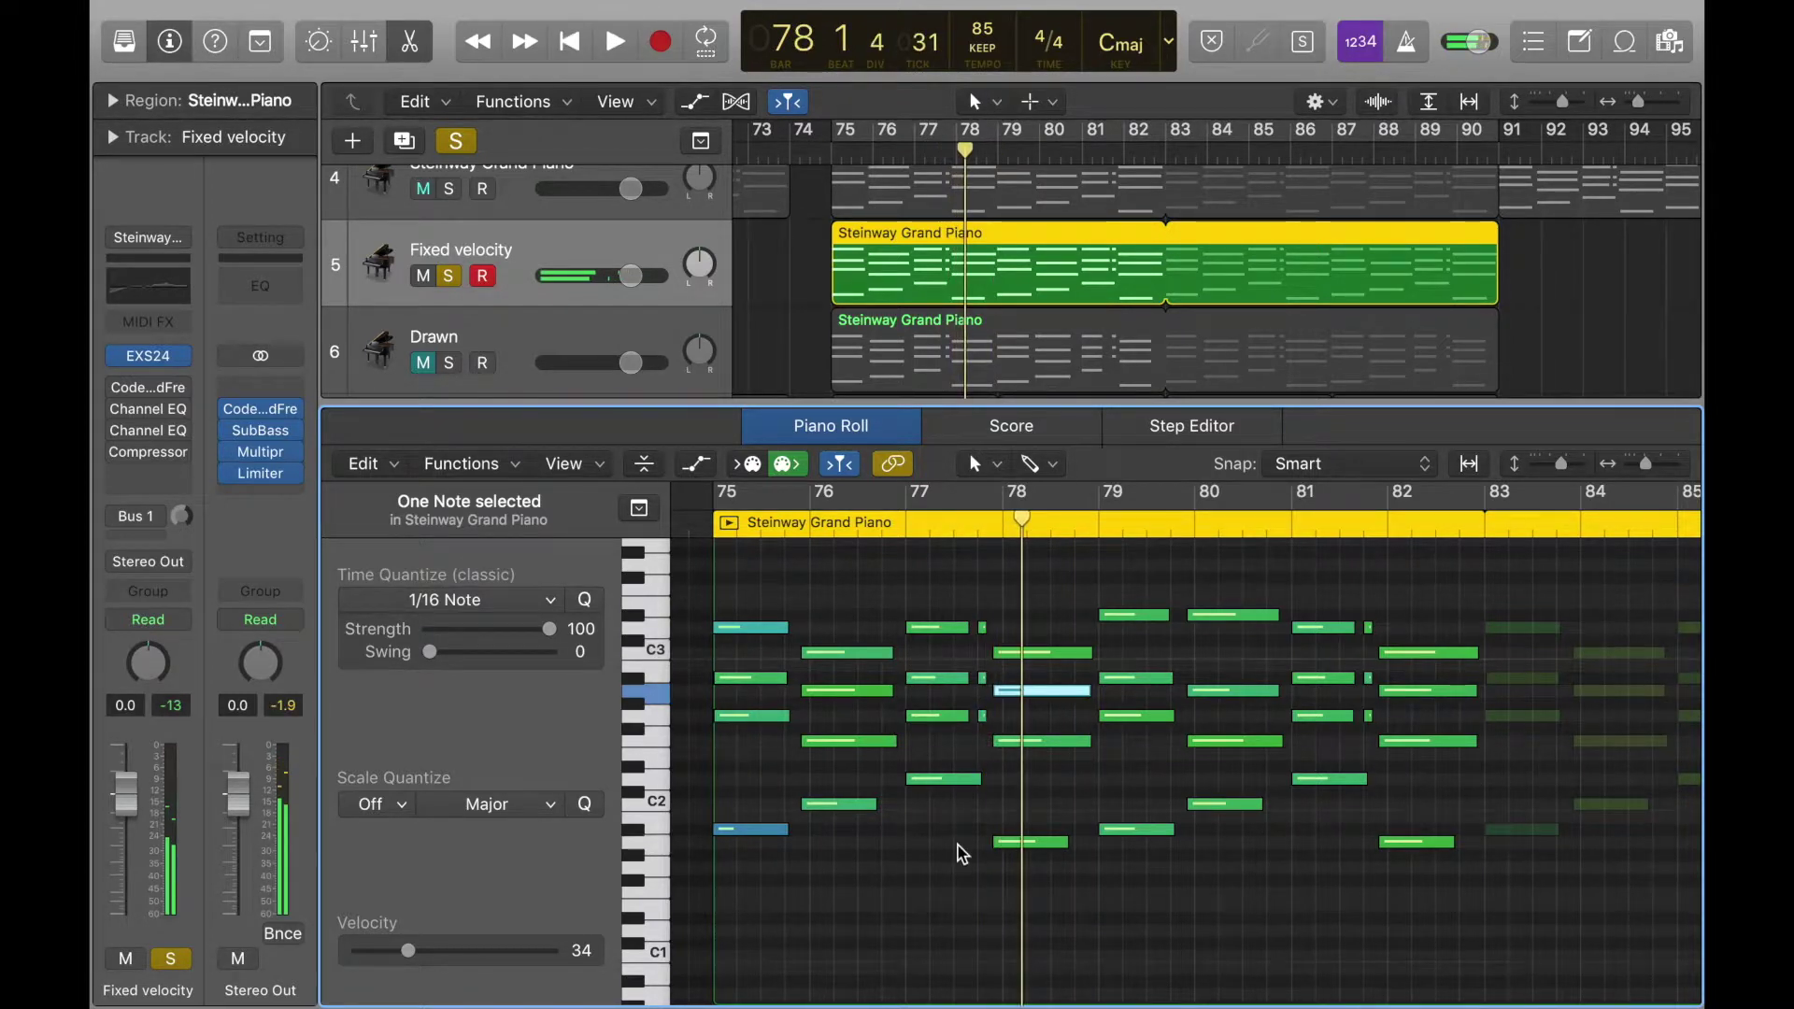
Set the lowest note of the bar 78 chord to velocity 39, play it back, and clear the note selection
click(1005, 845)
click(418, 950)
click(969, 524)
key(space)
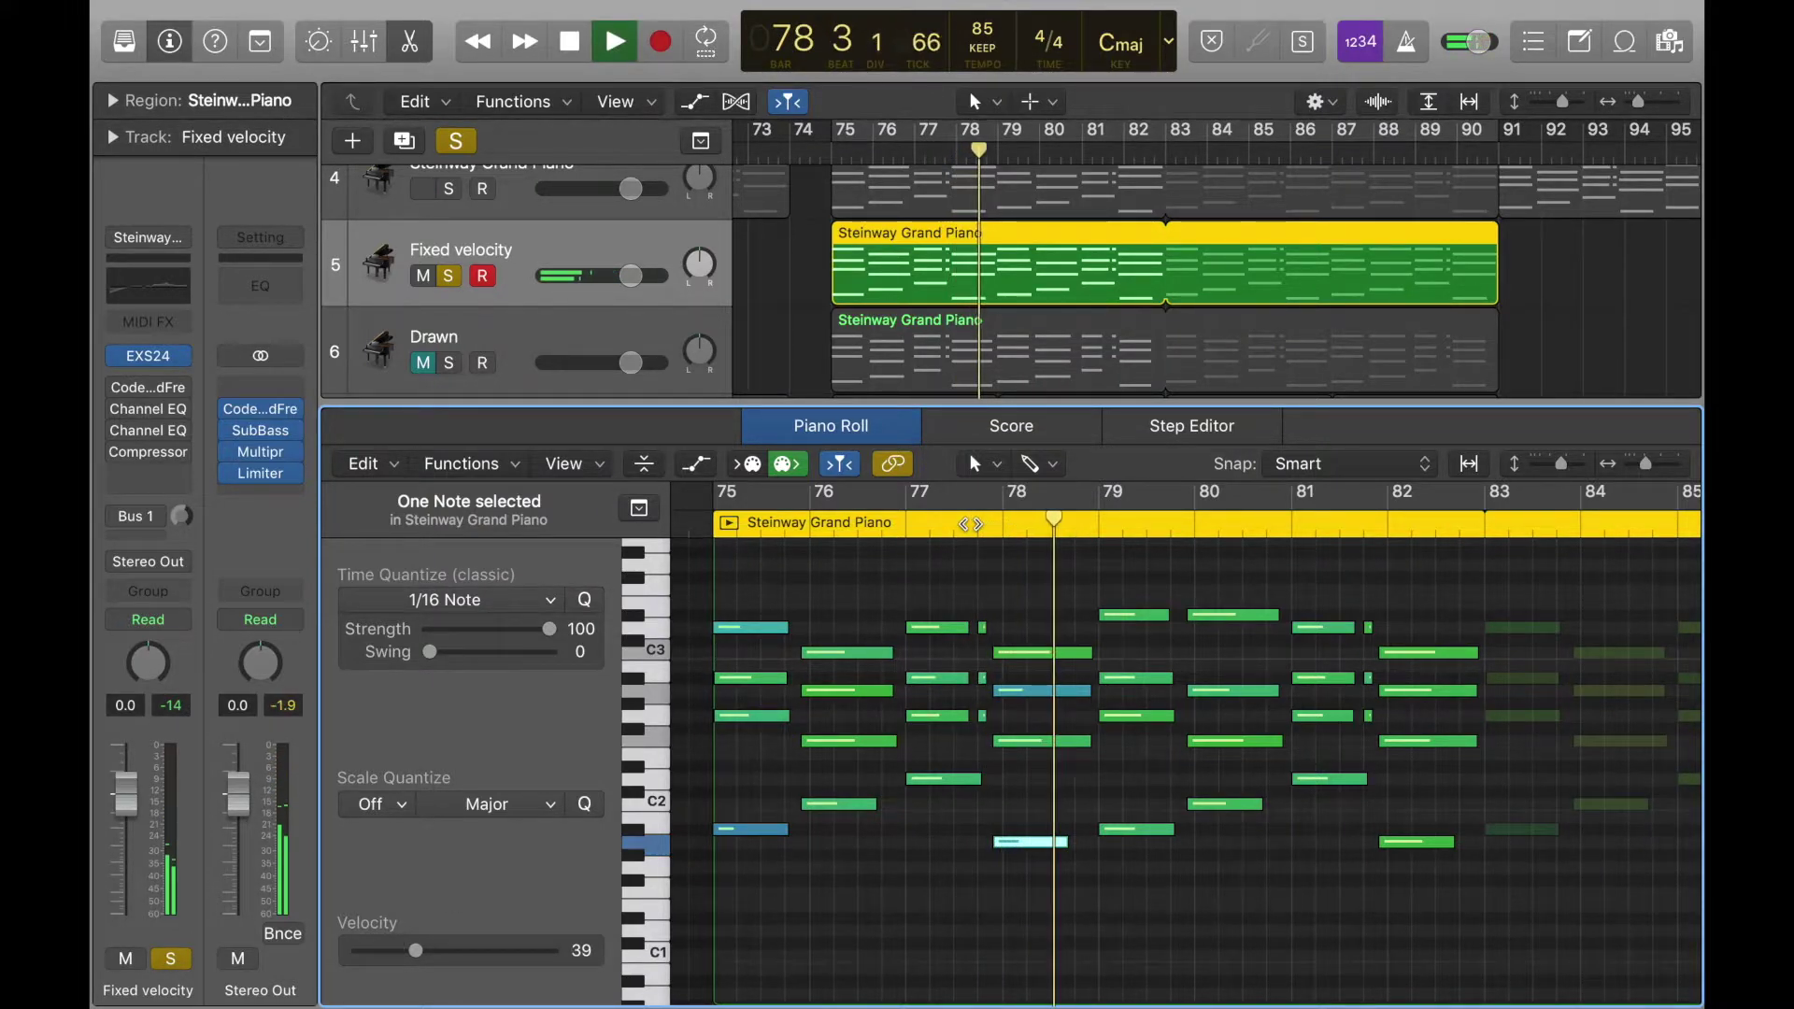
key(space)
click(1034, 614)
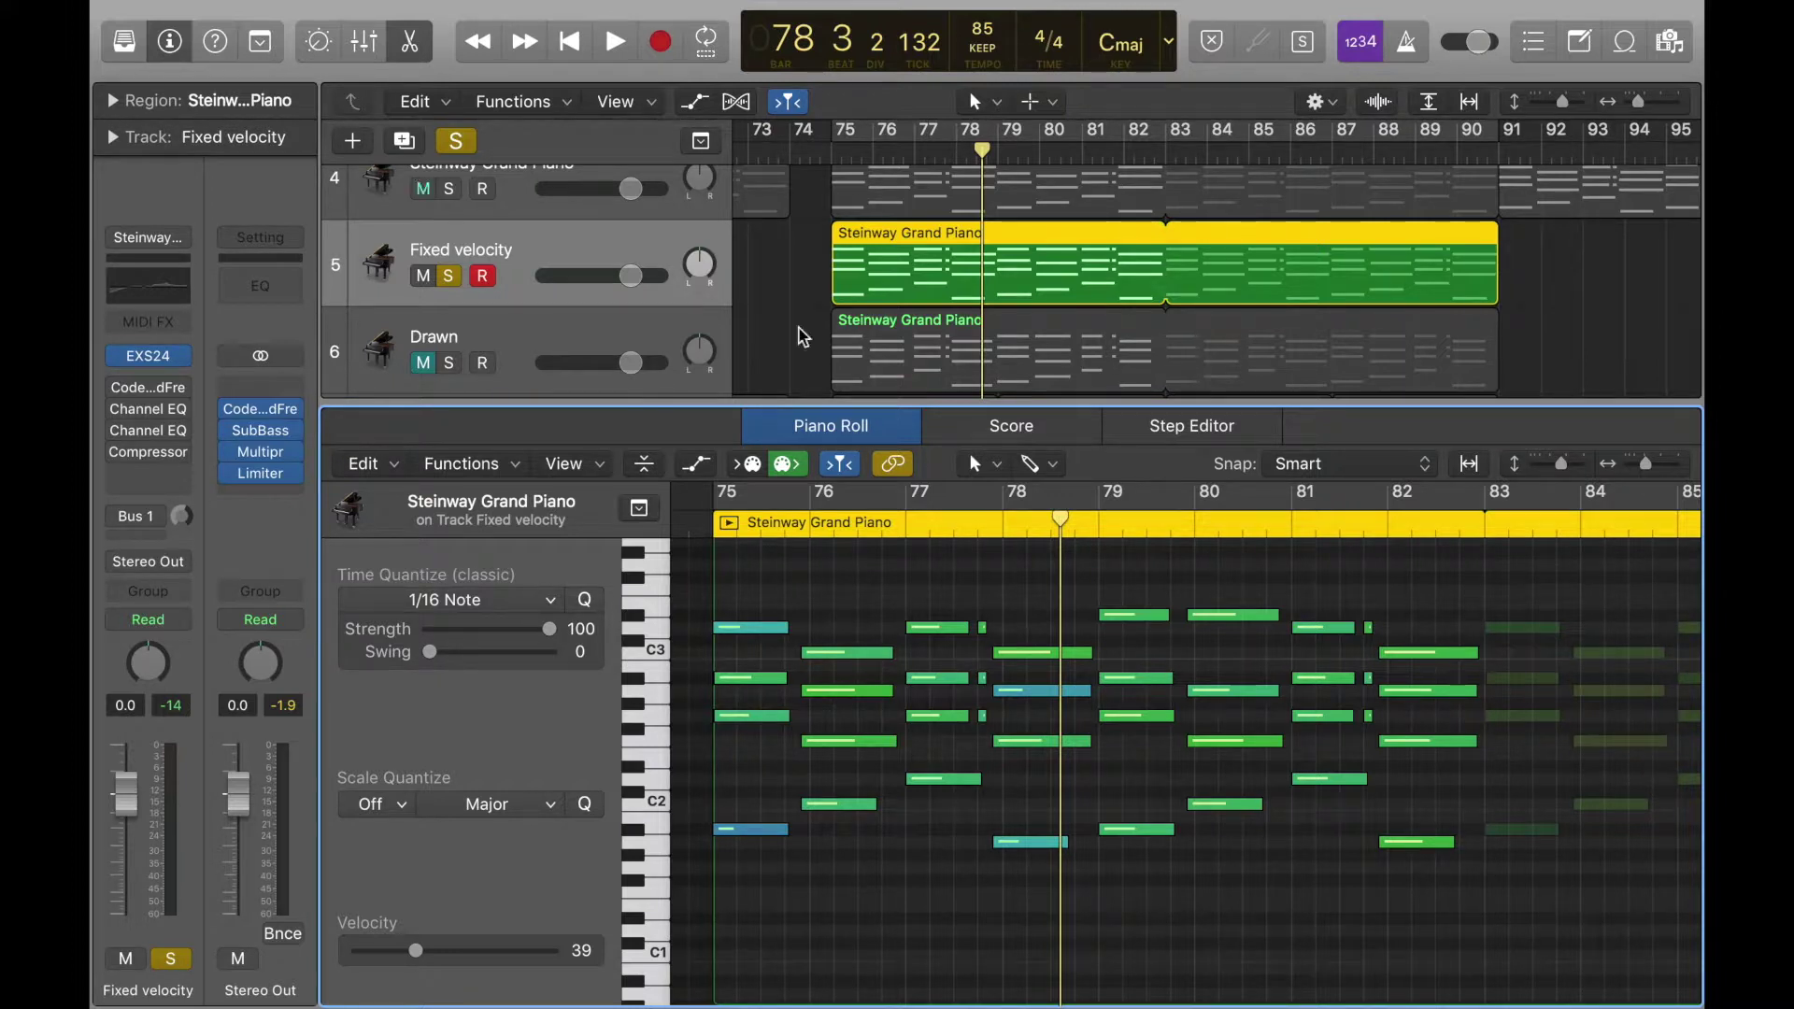
Solo the Drawn track instead of the Fixed velocity track and place the playhead at bar 75
click(367, 355)
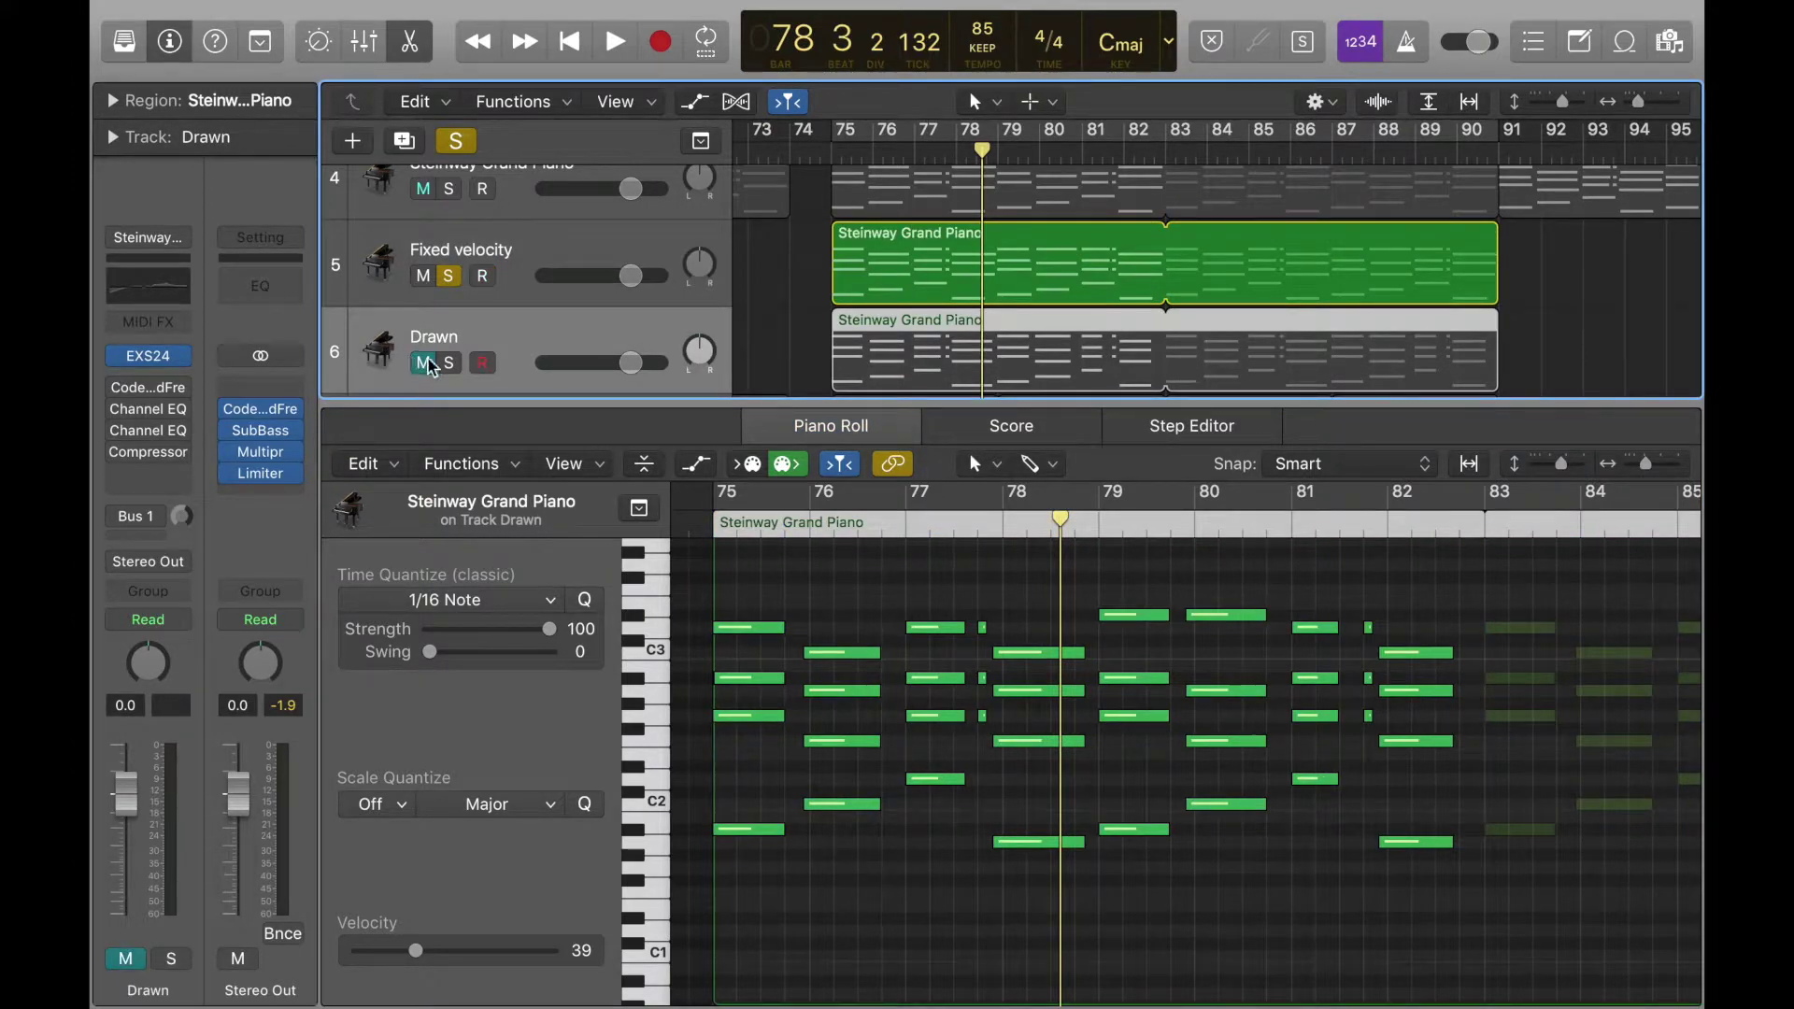
click(448, 363)
click(451, 276)
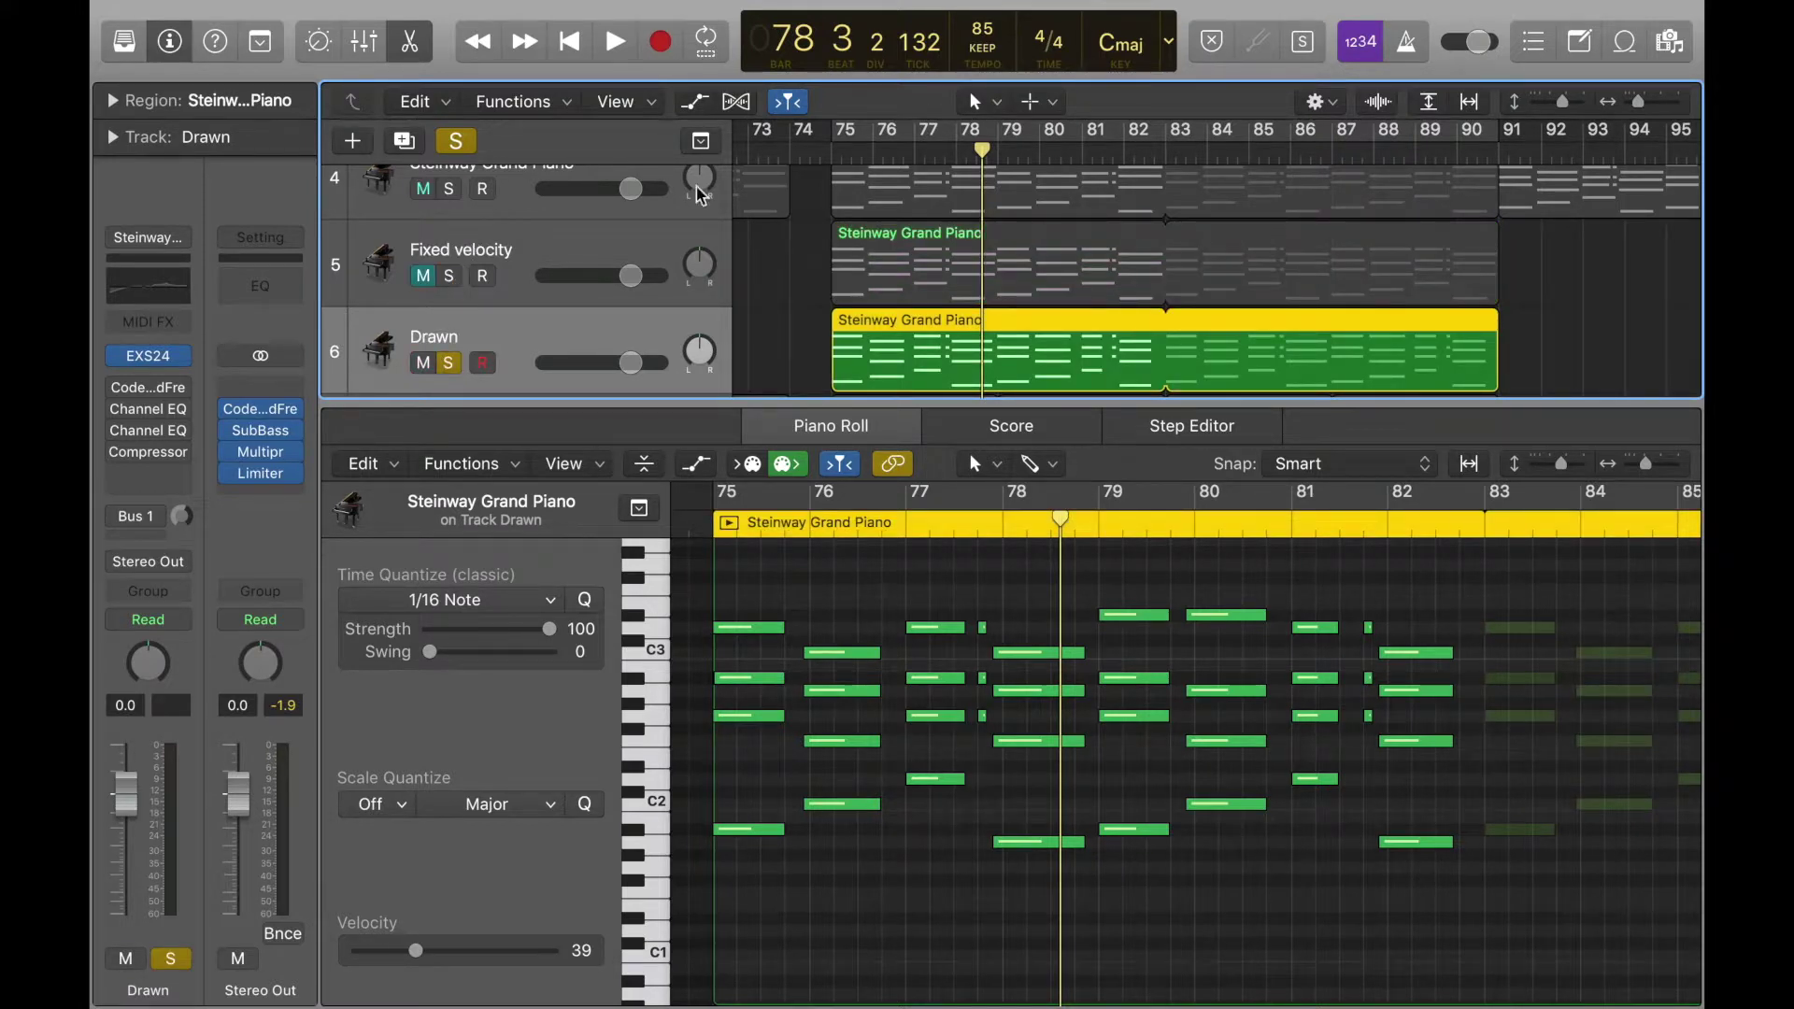
click(831, 159)
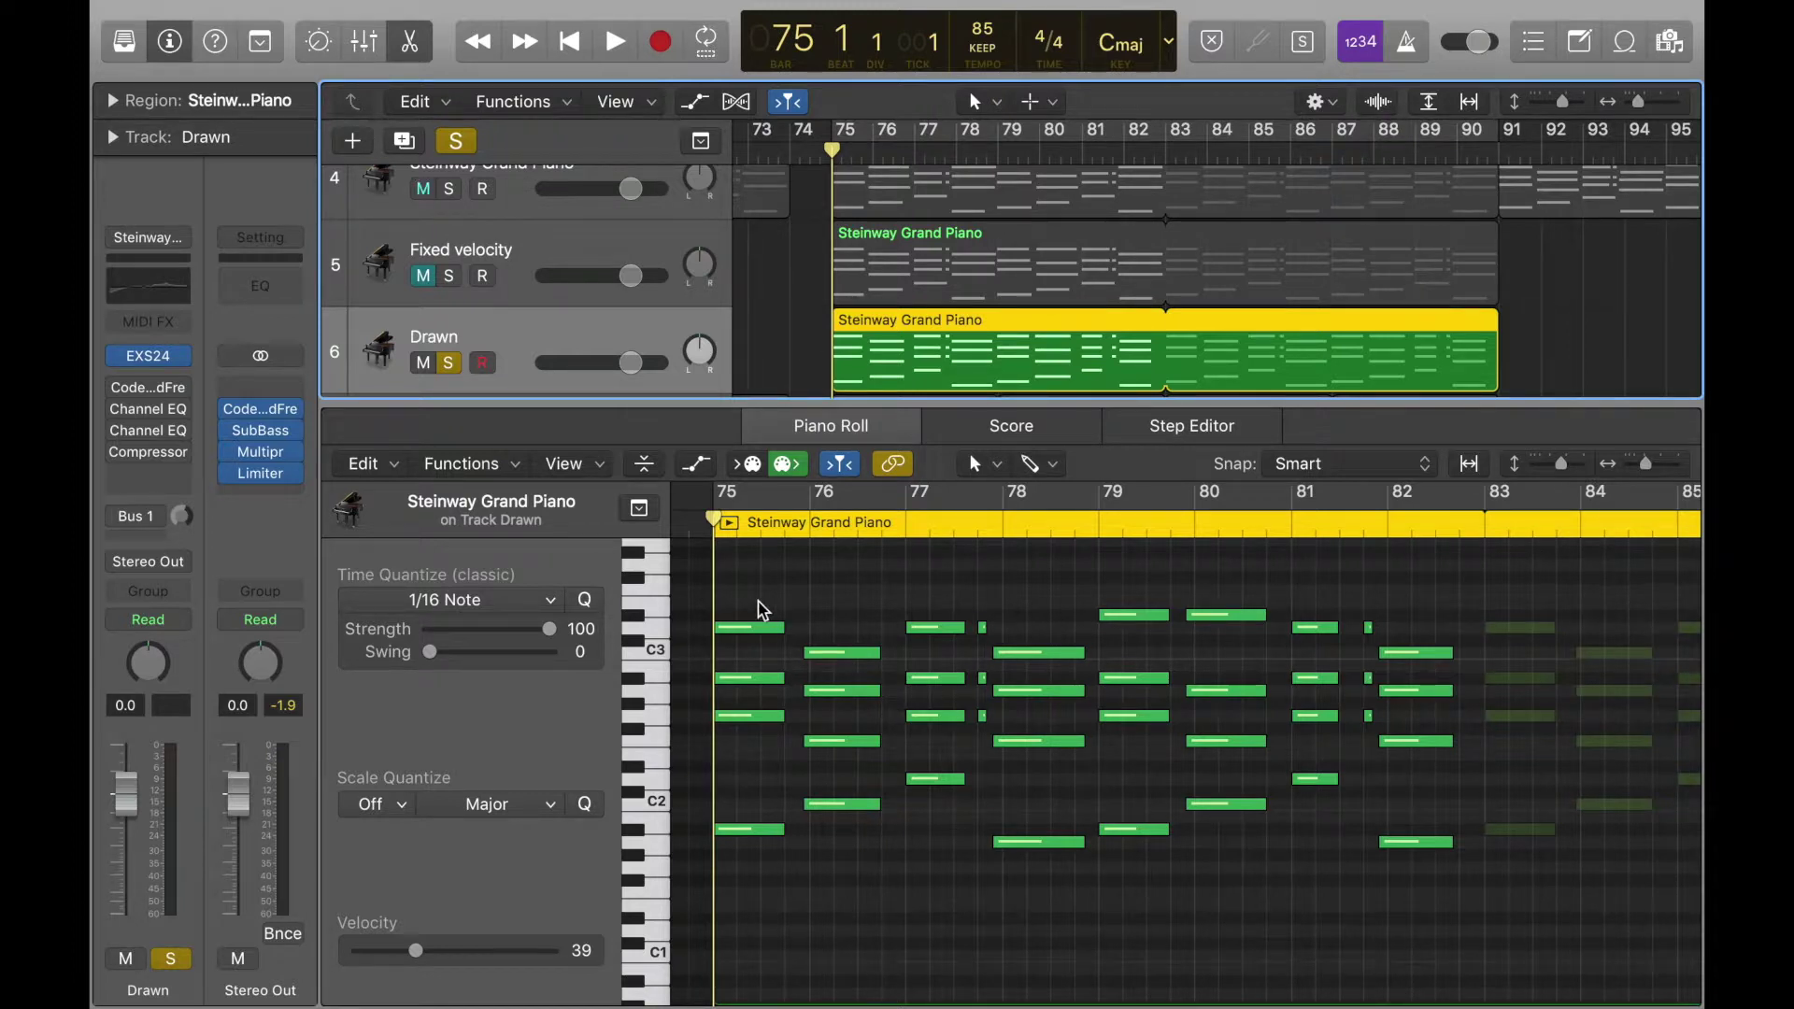
Draw four notes above the chords in bars 75 and 76, with one on C4 at velocity 73 and one on D4
scroll(760, 608, up, 3)
click(720, 600)
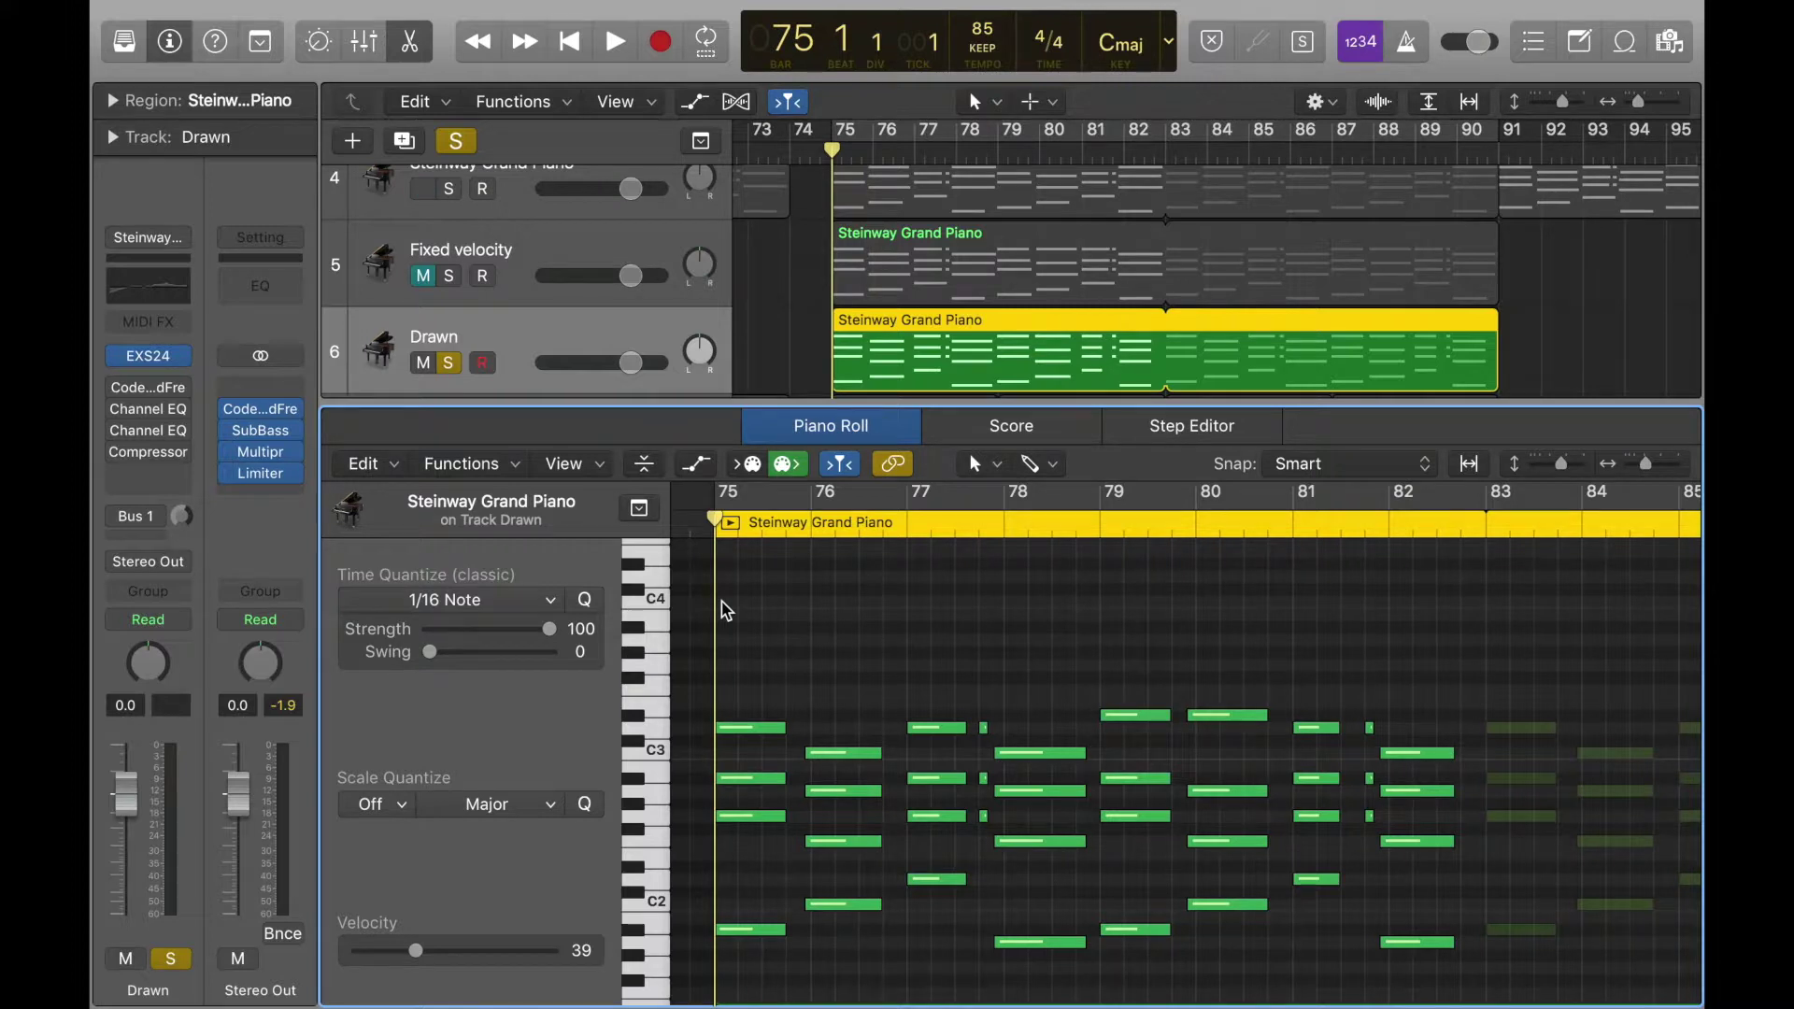
double_click(722, 601)
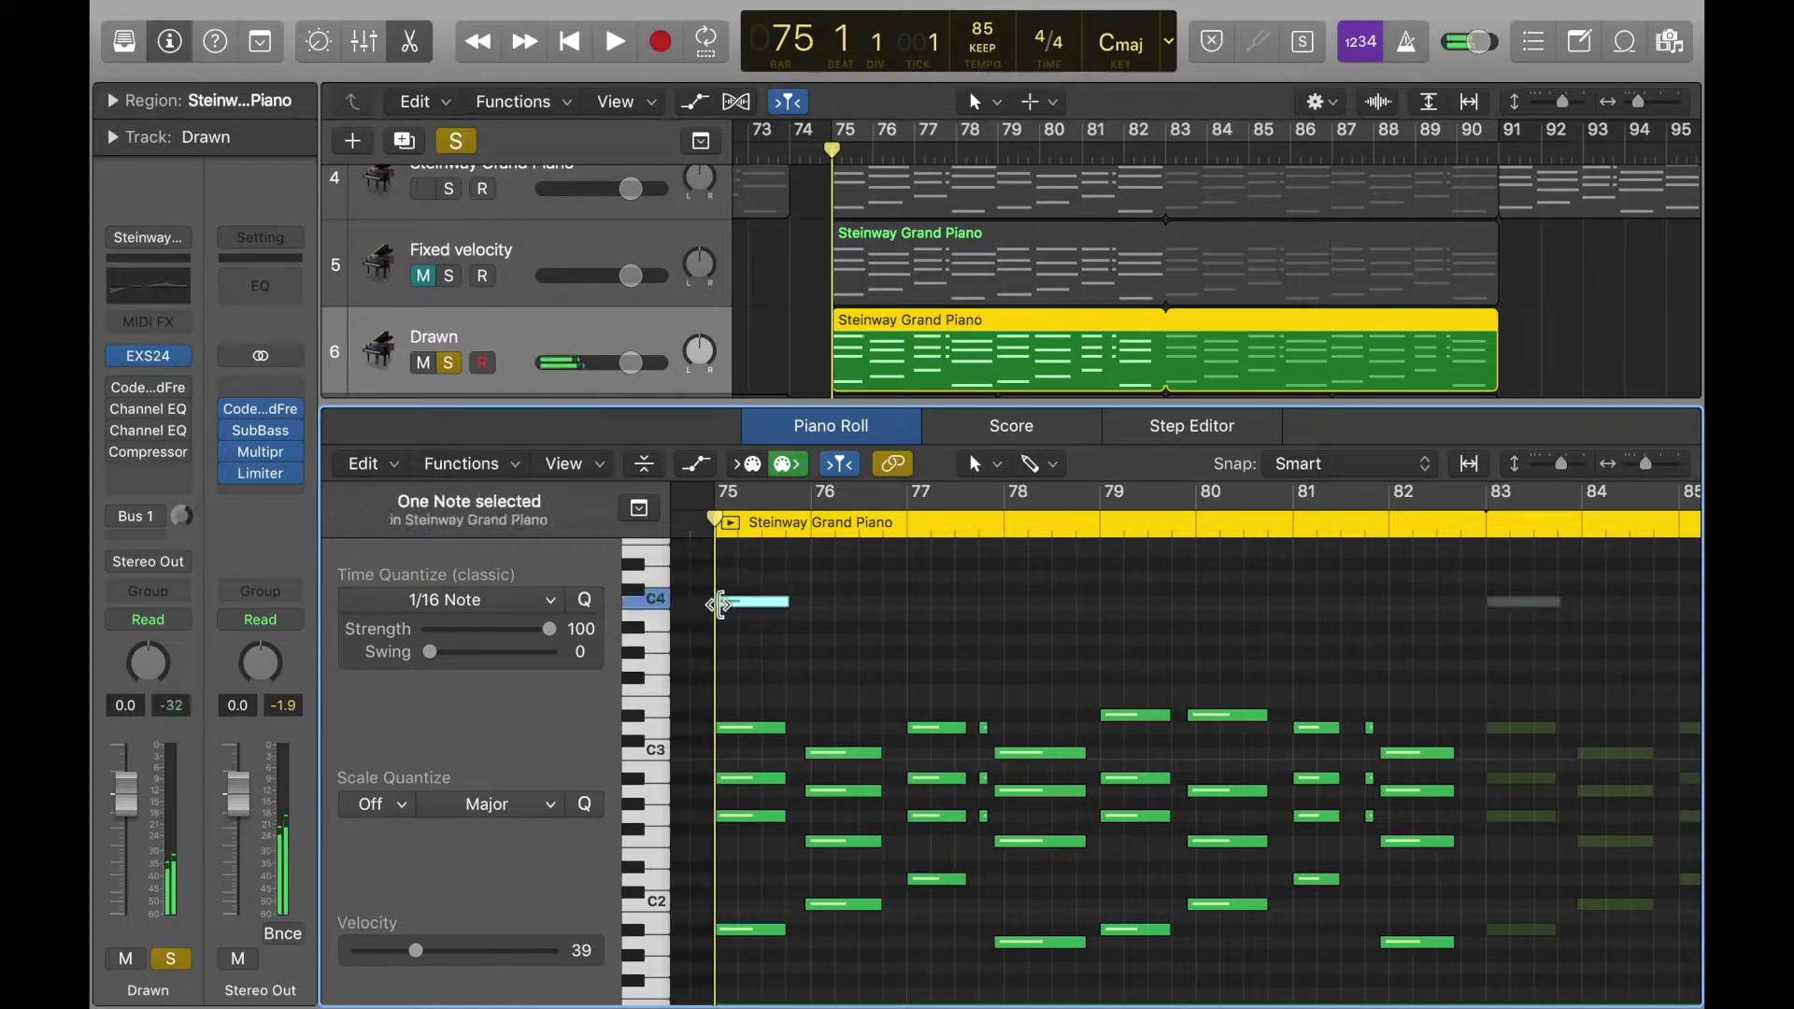
click(466, 951)
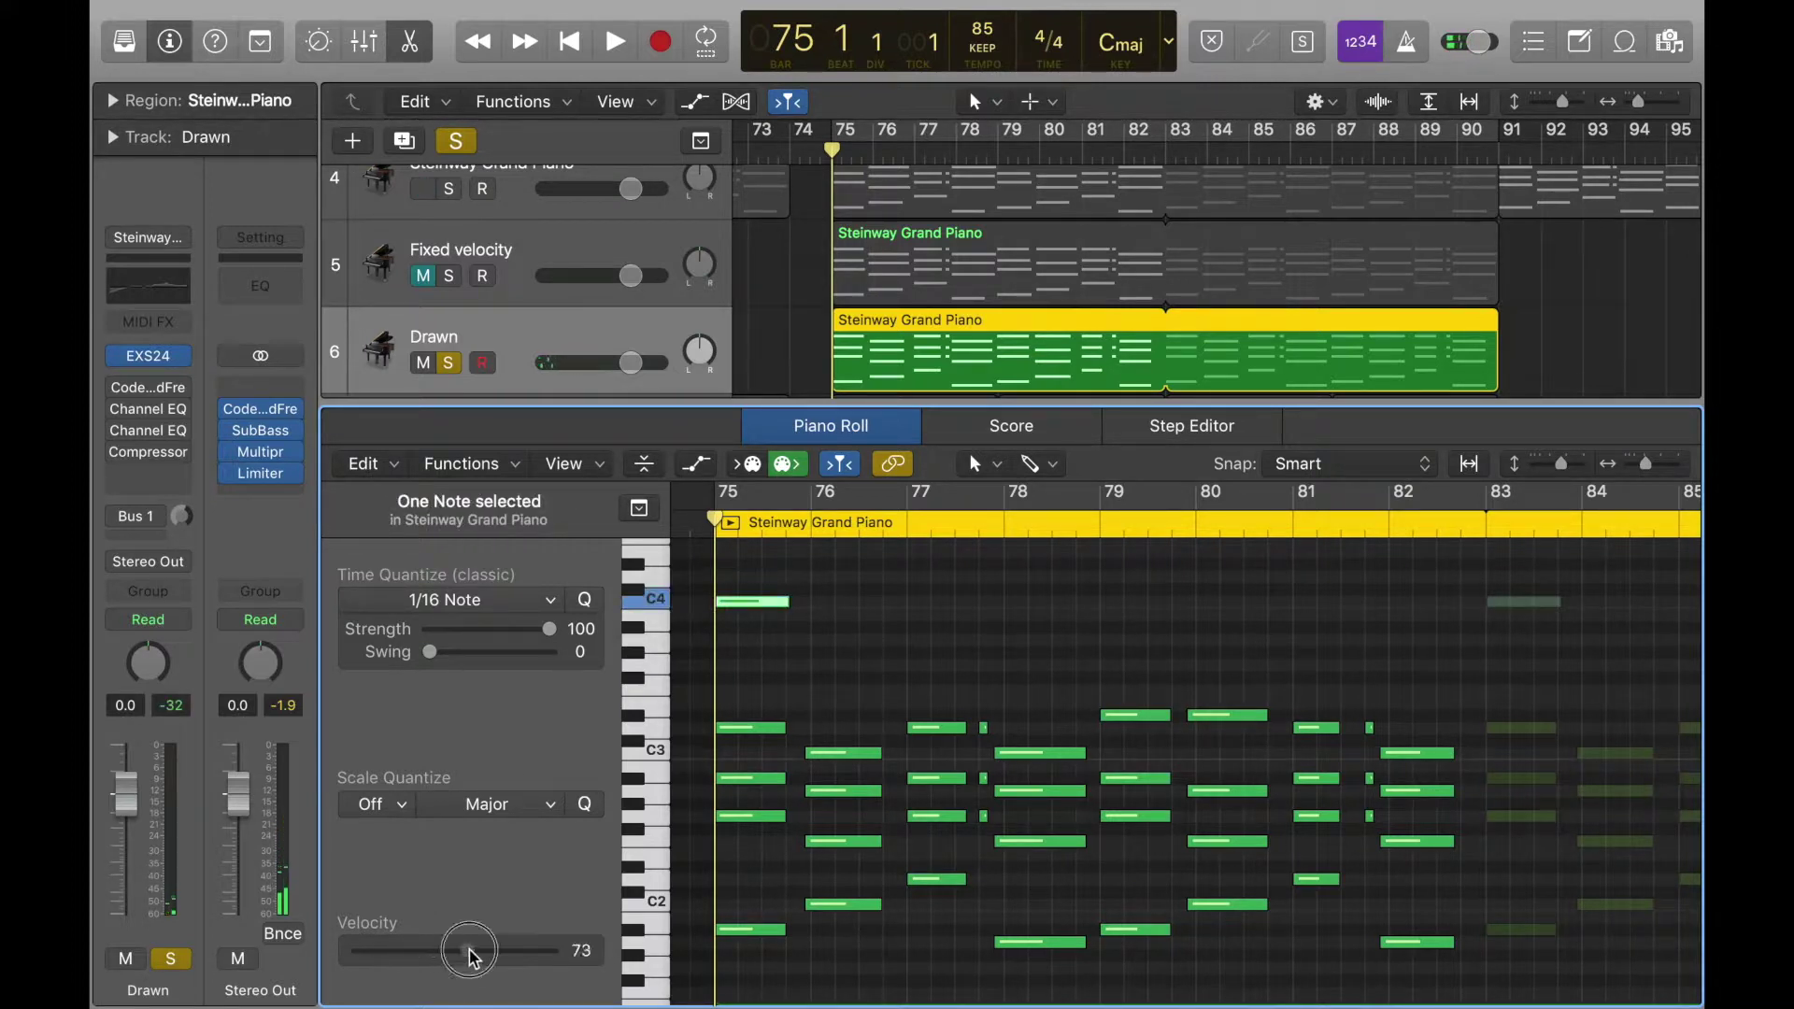
double_click(727, 626)
click(731, 645)
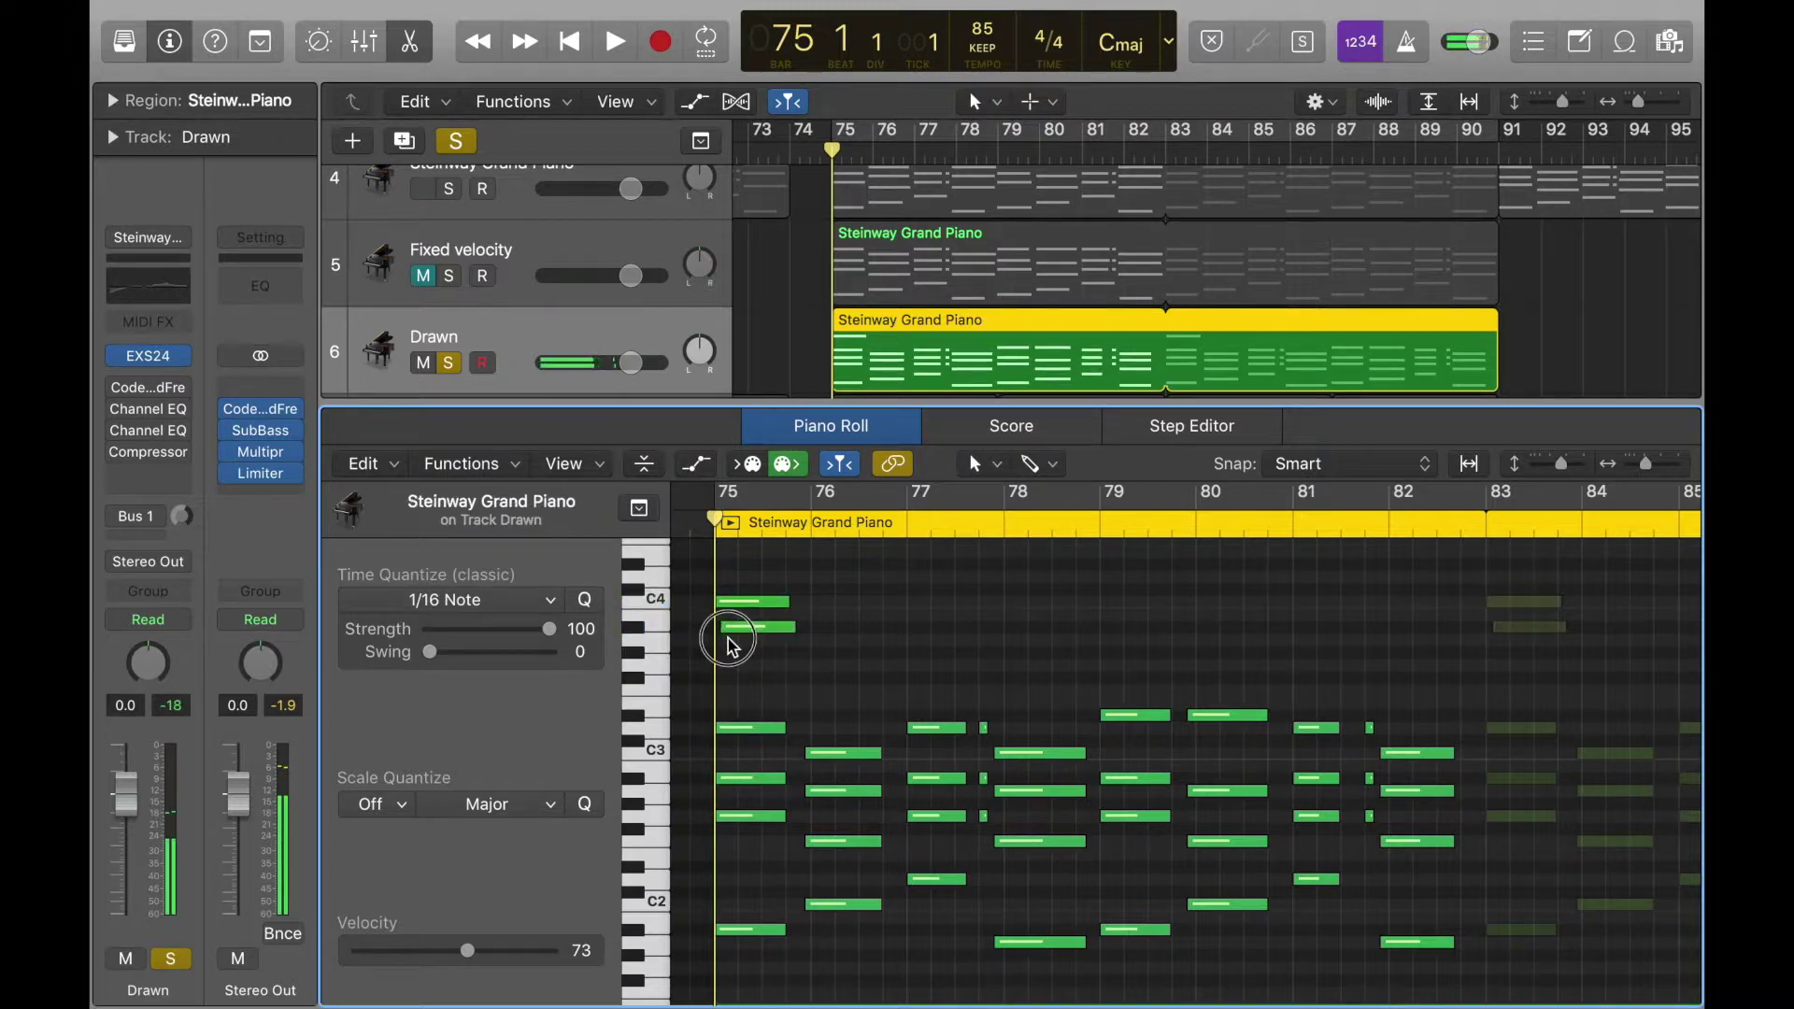
double_click(848, 624)
click(847, 613)
drag(850, 624, 831, 581)
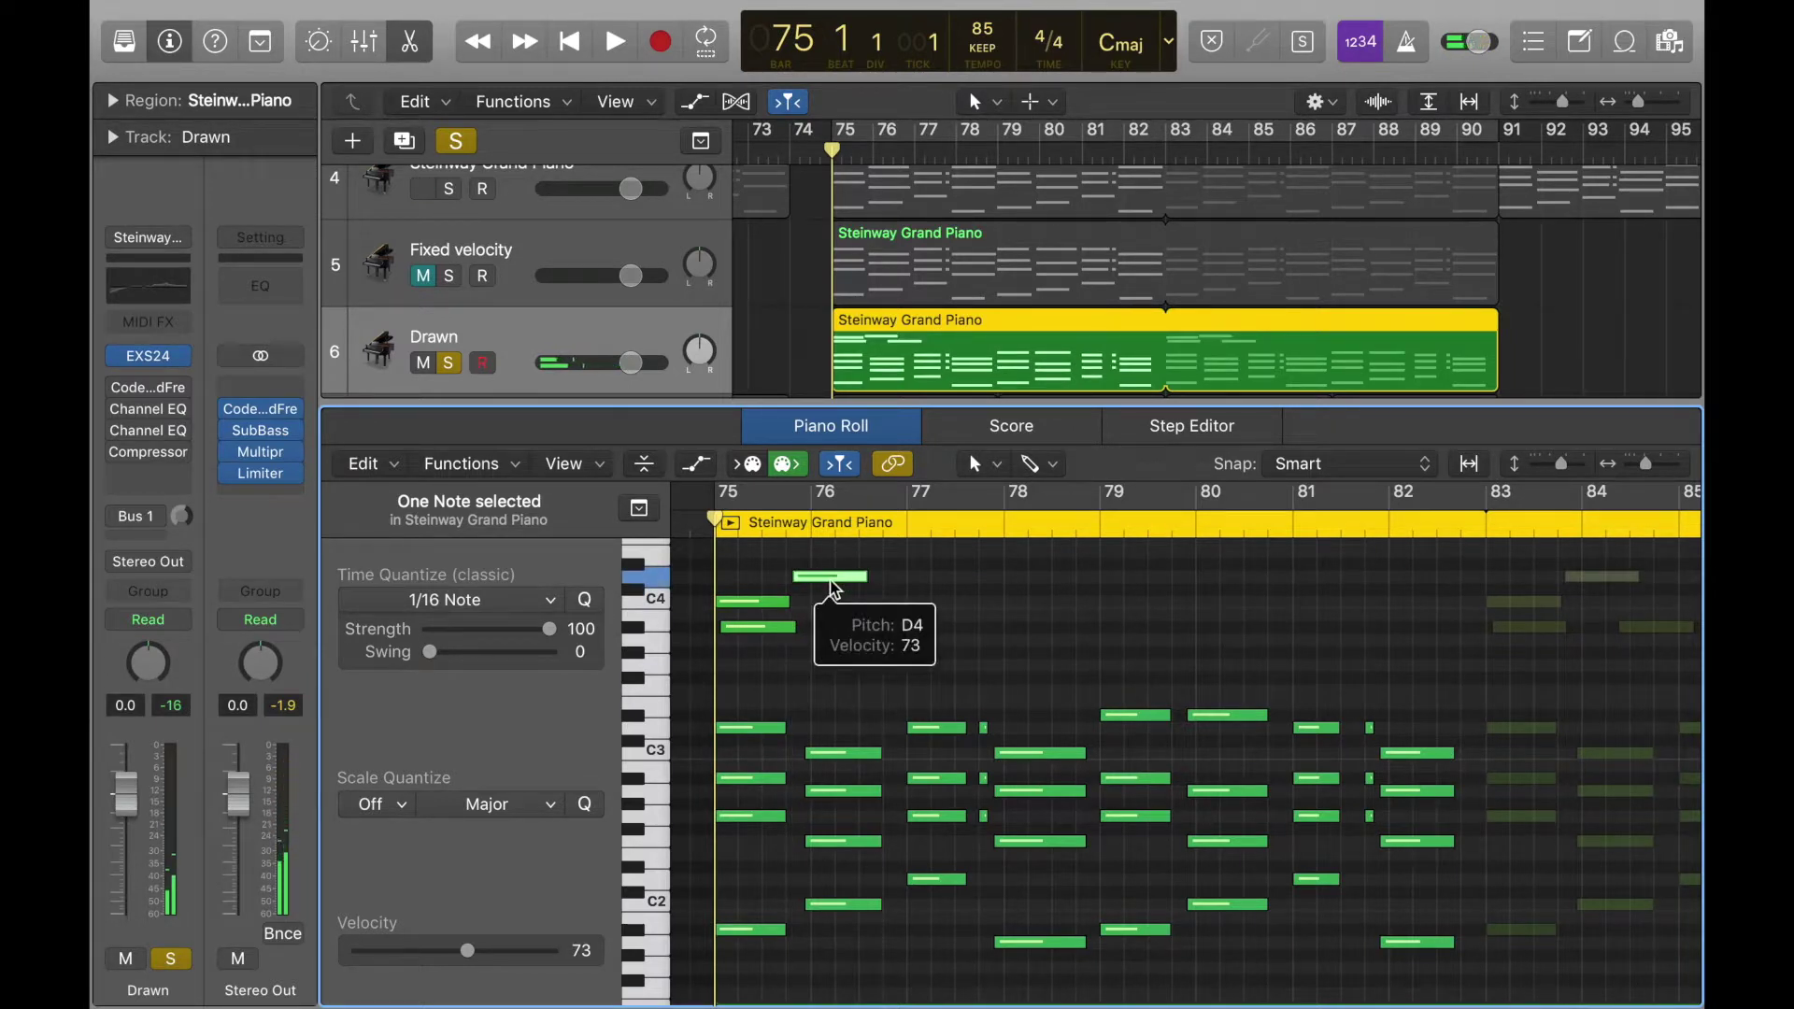
Delete the four notes drawn above the chords
drag(936, 546, 735, 663)
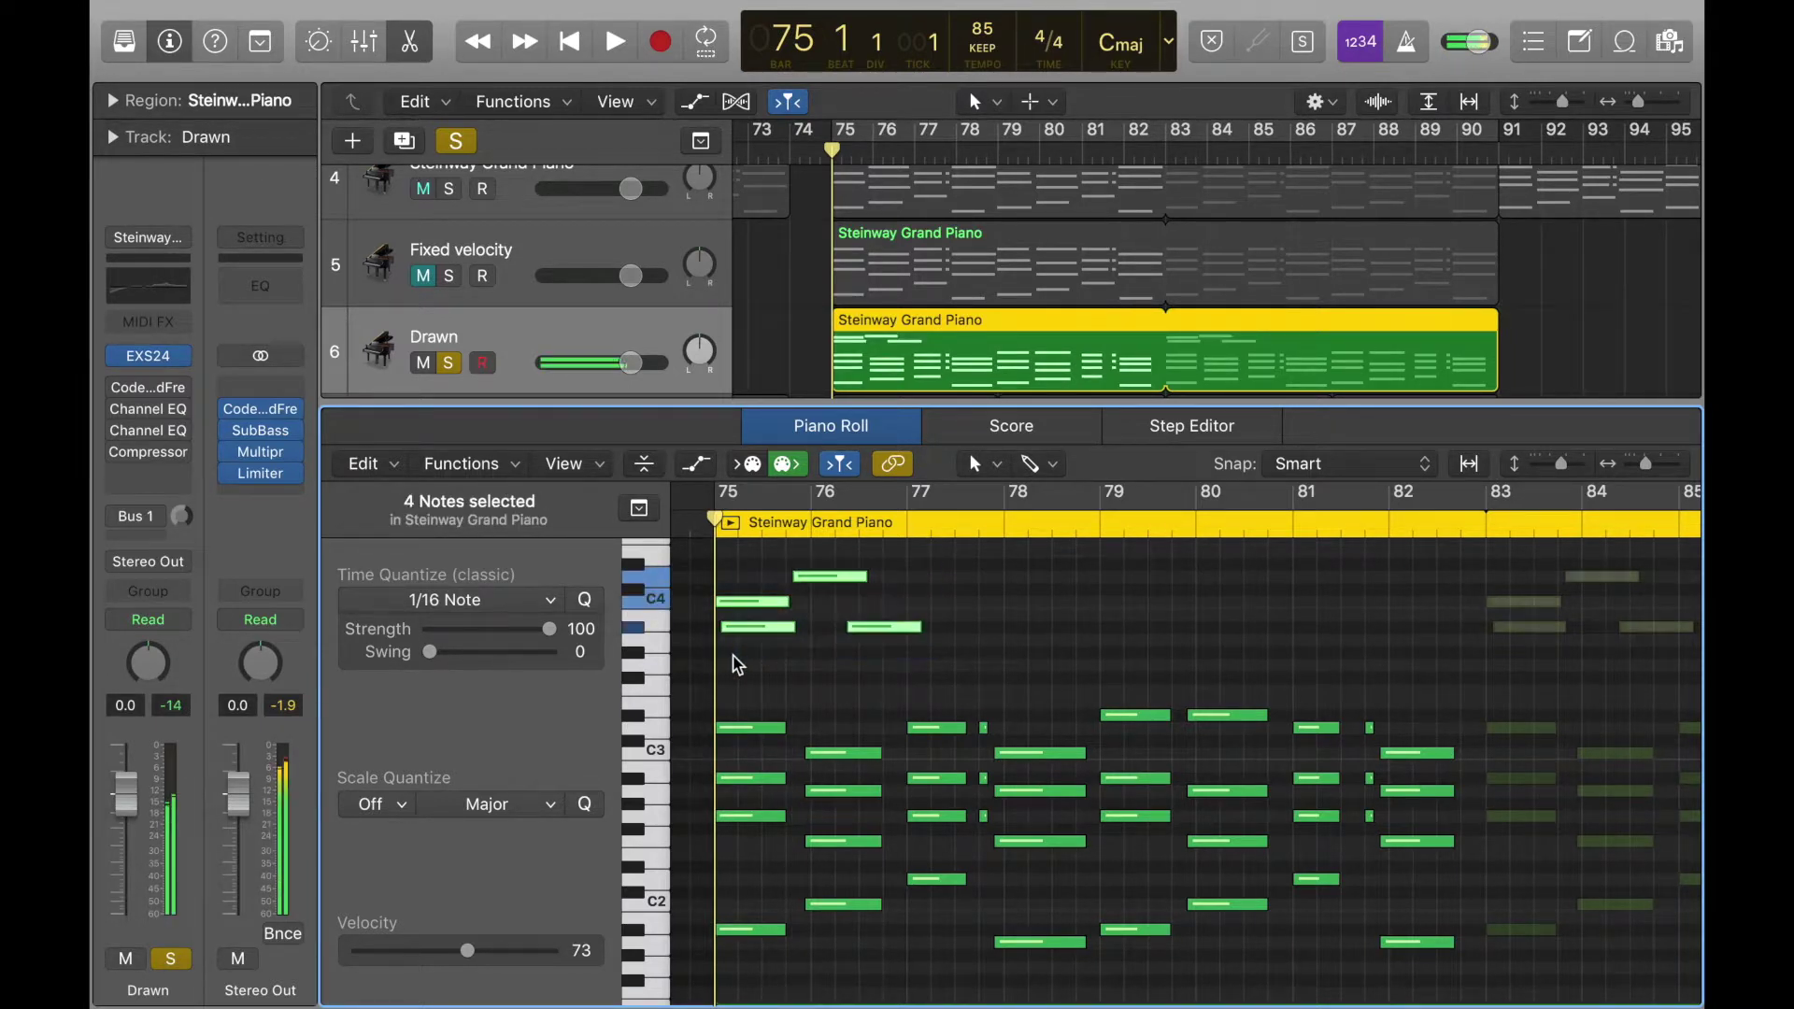
key(Delete)
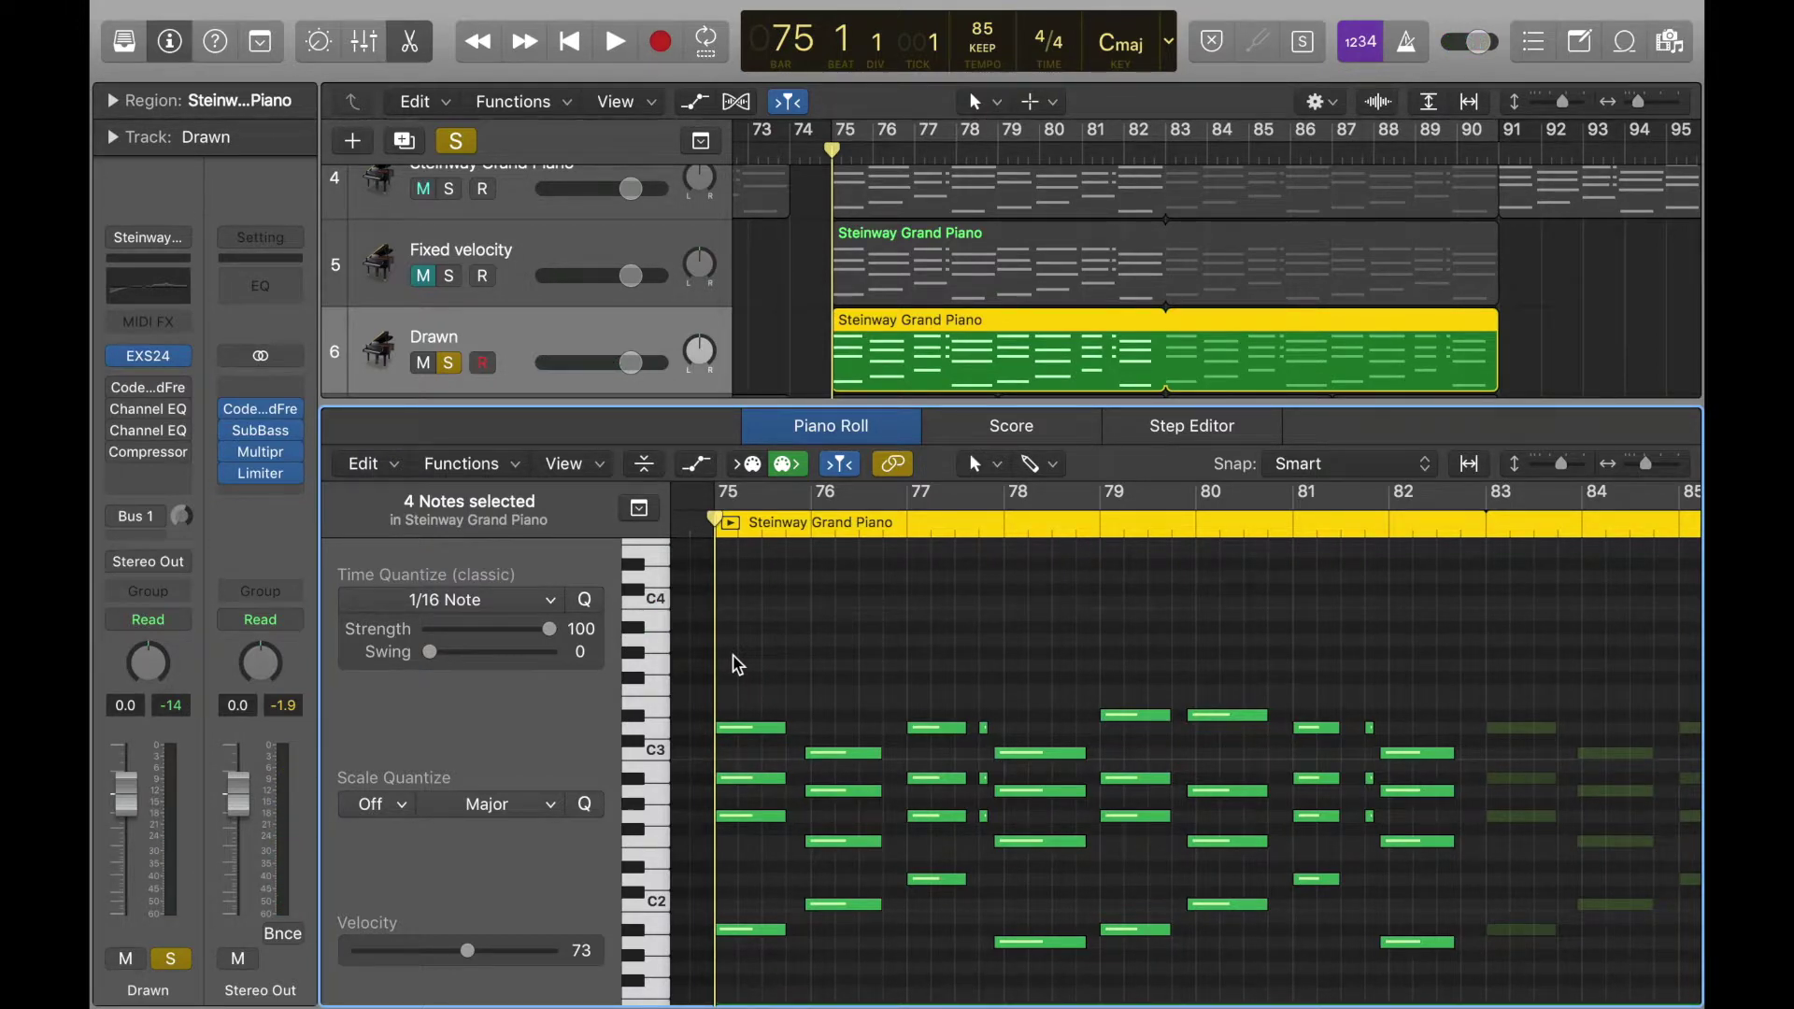
Place the playhead at 75 4 4 on the start of the second chord and examine its note starts up close
scroll(738, 666, down, 3)
scroll(738, 665, left, 3)
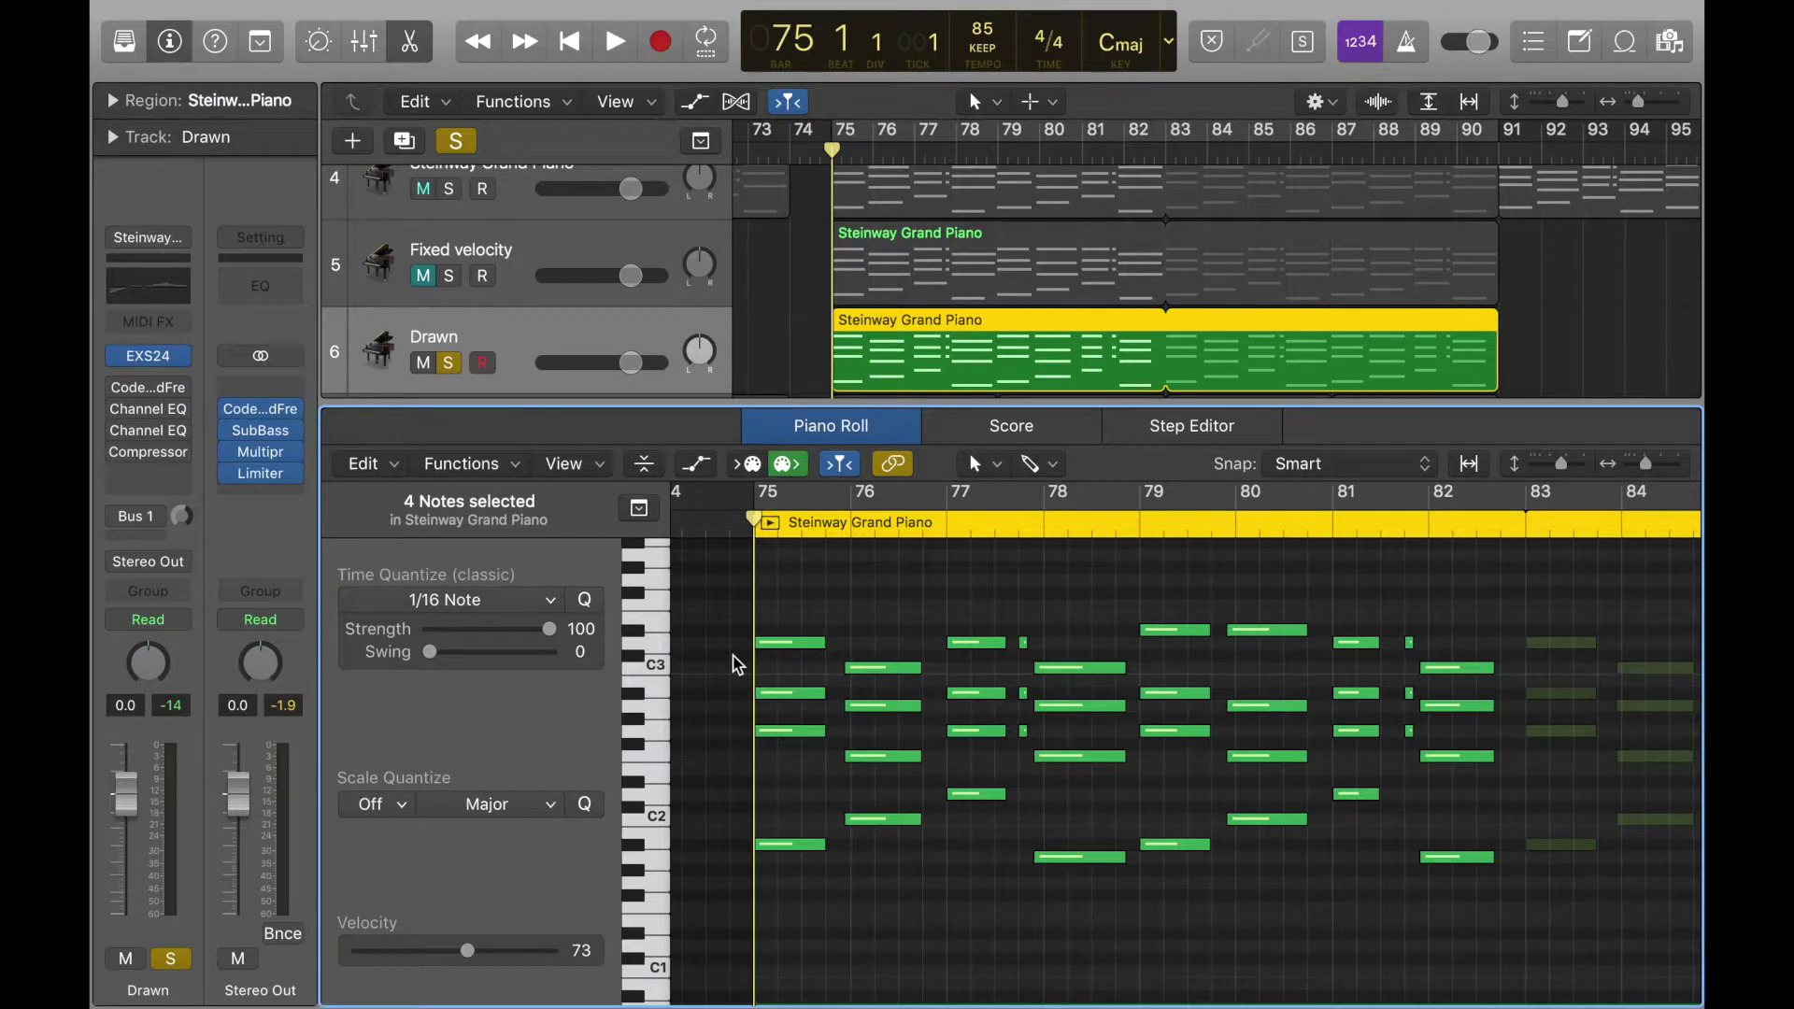
key(super+Right)
key(super+Right)
key(super+Right)
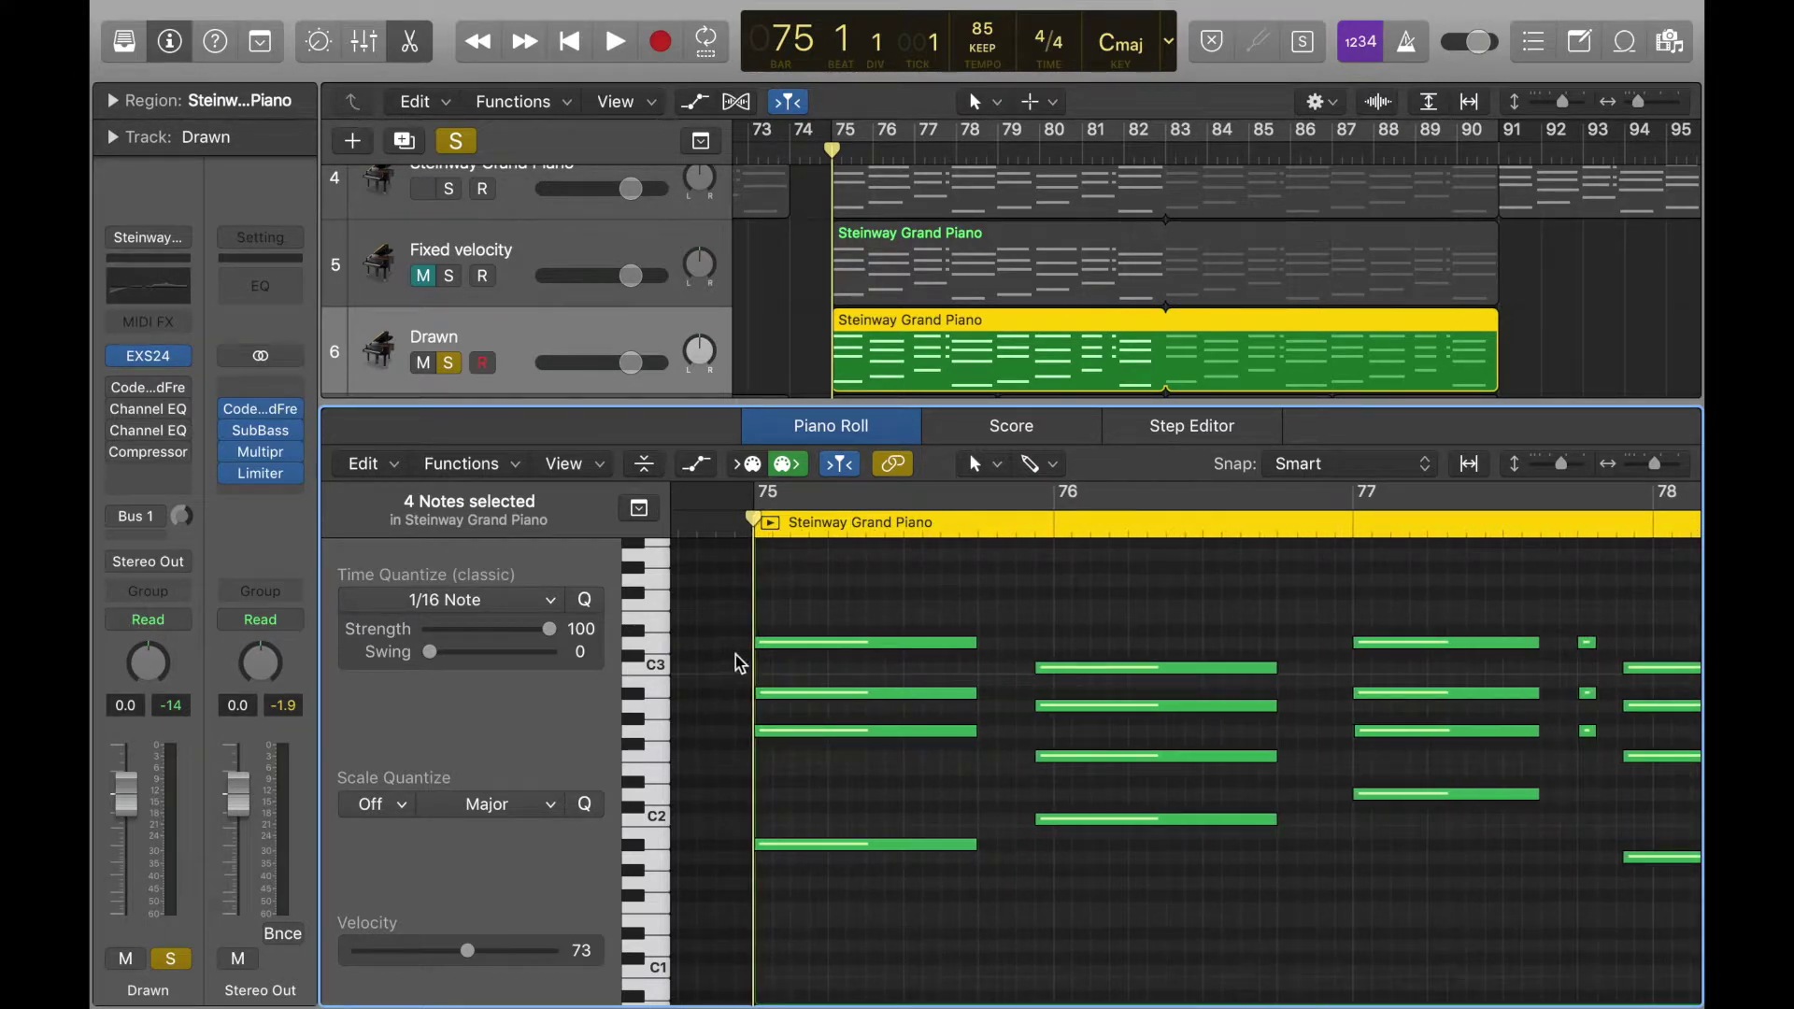
key(super+Right)
key(super+Right)
key(super+Right)
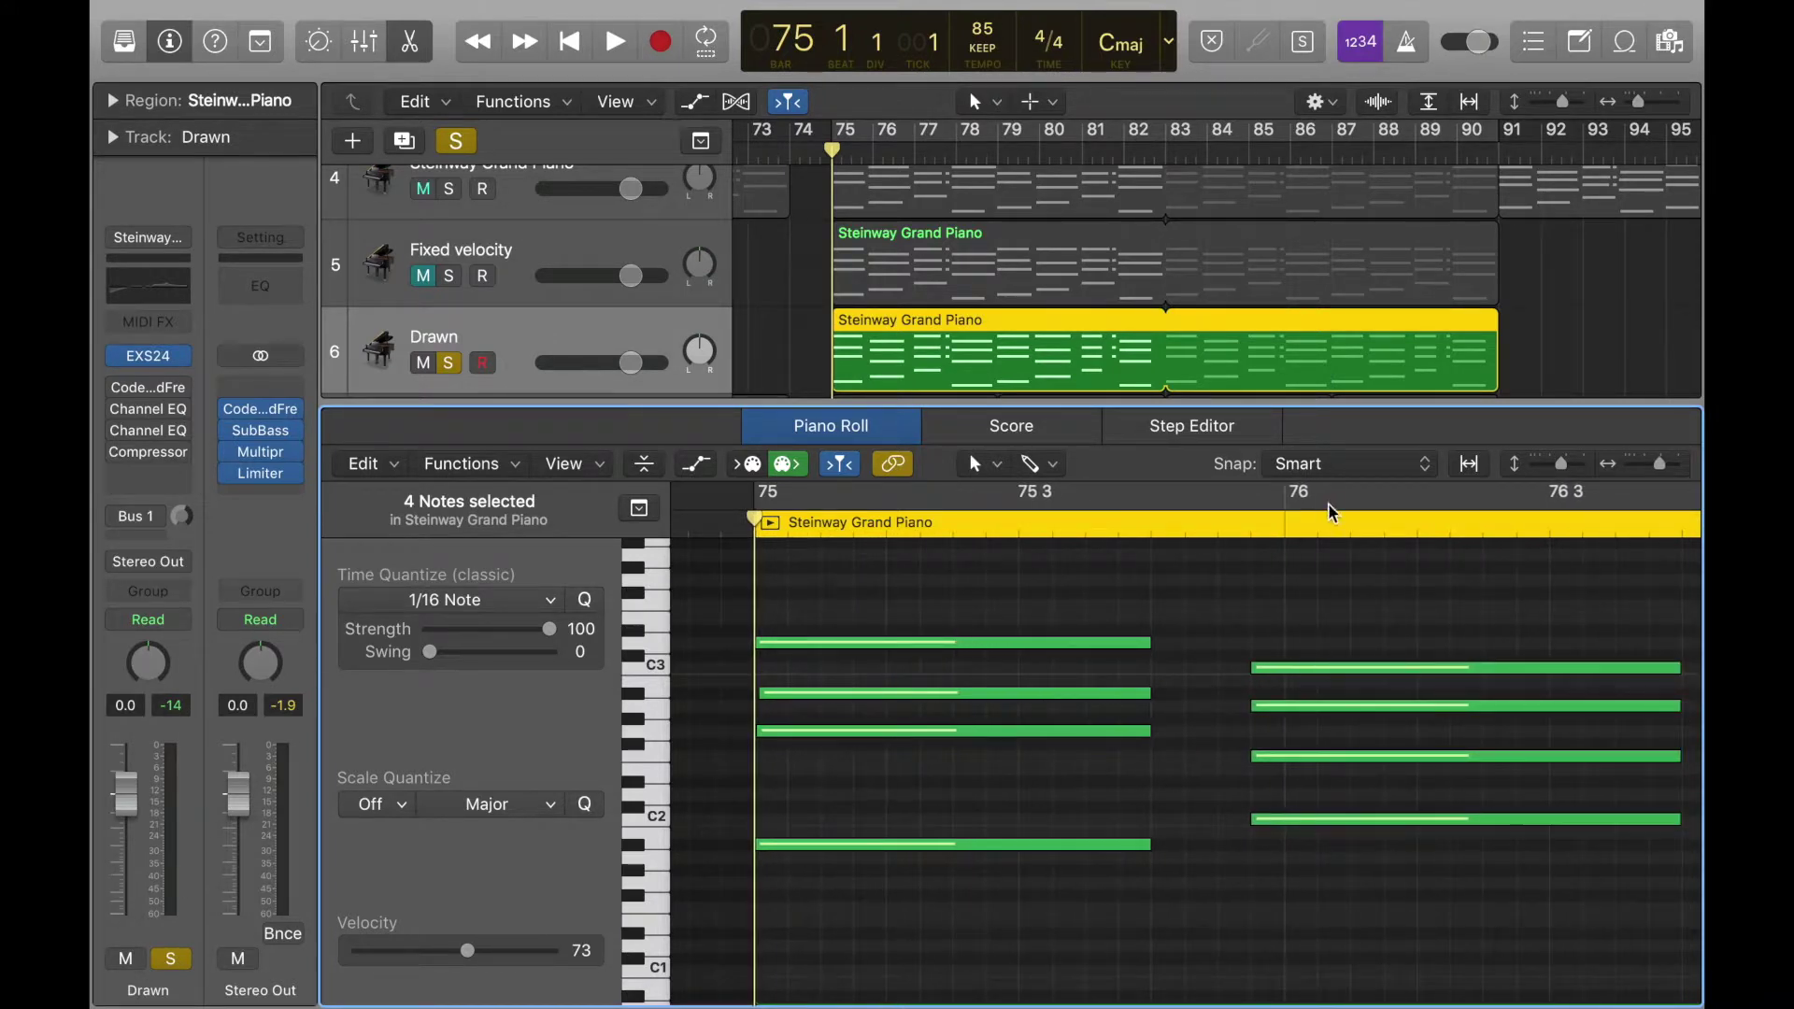
click(1255, 523)
scroll(1095, 628, right, 1)
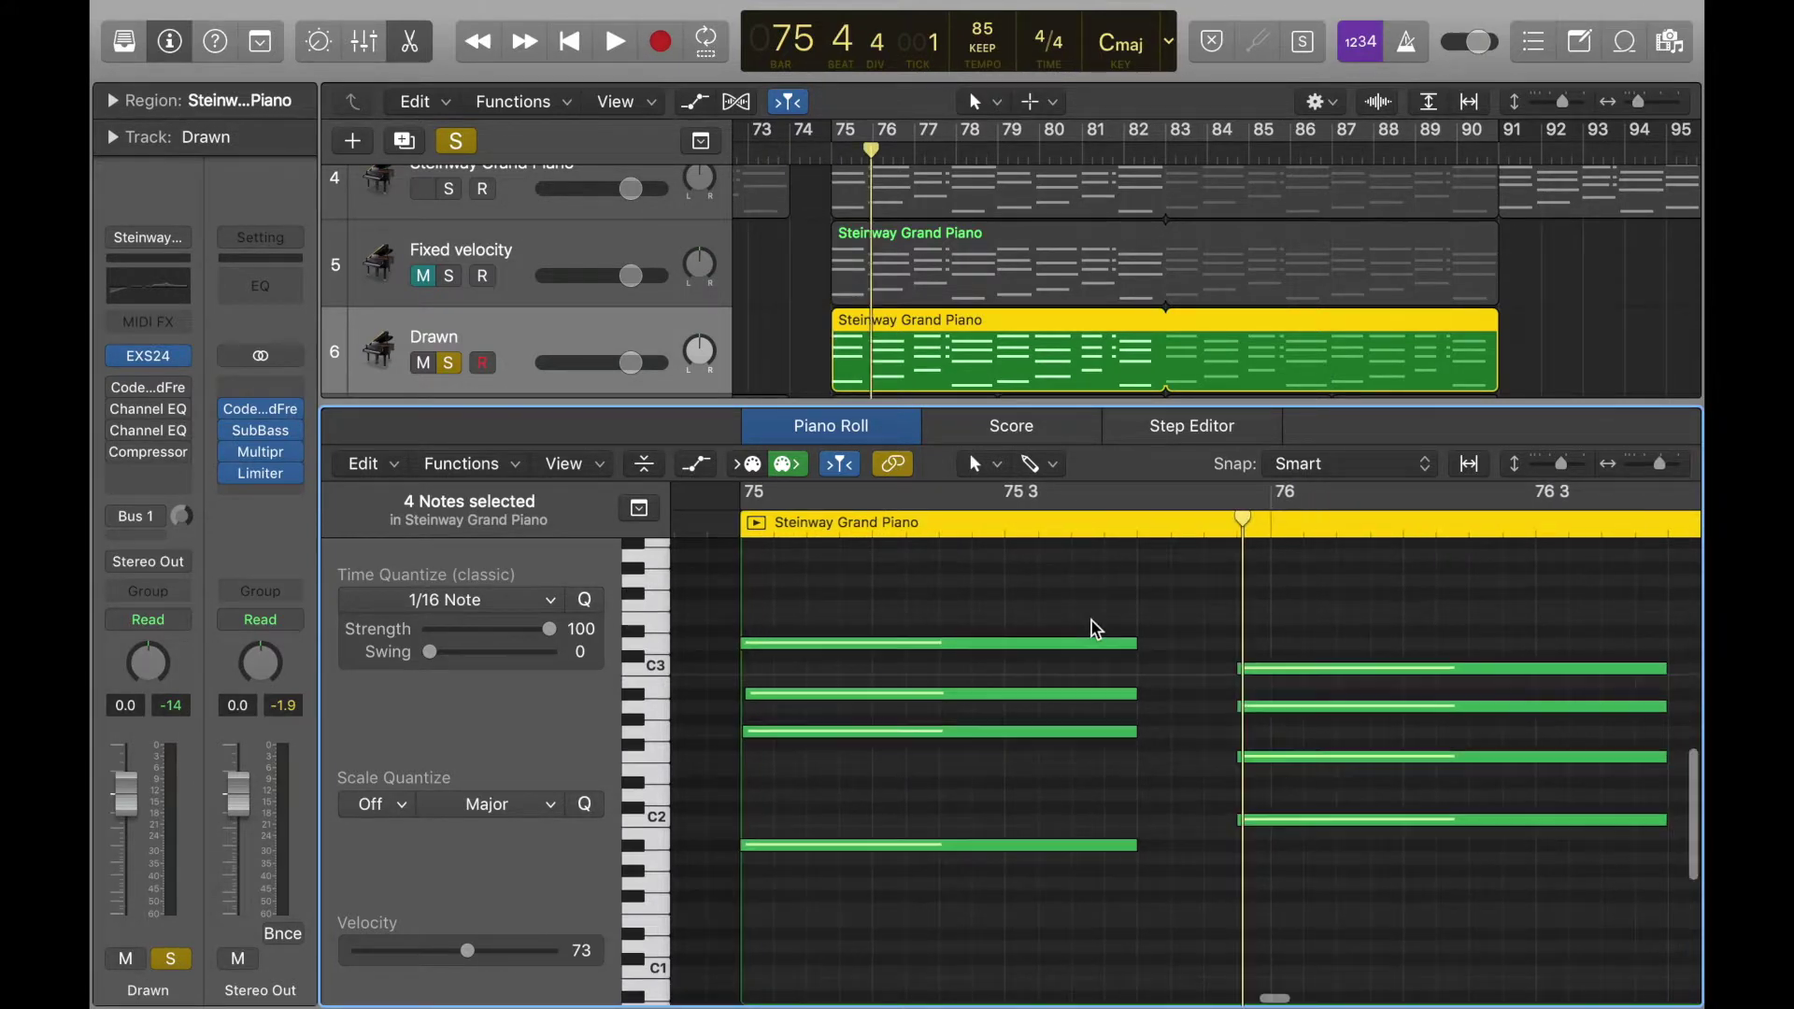
scroll(1095, 628, right, 5)
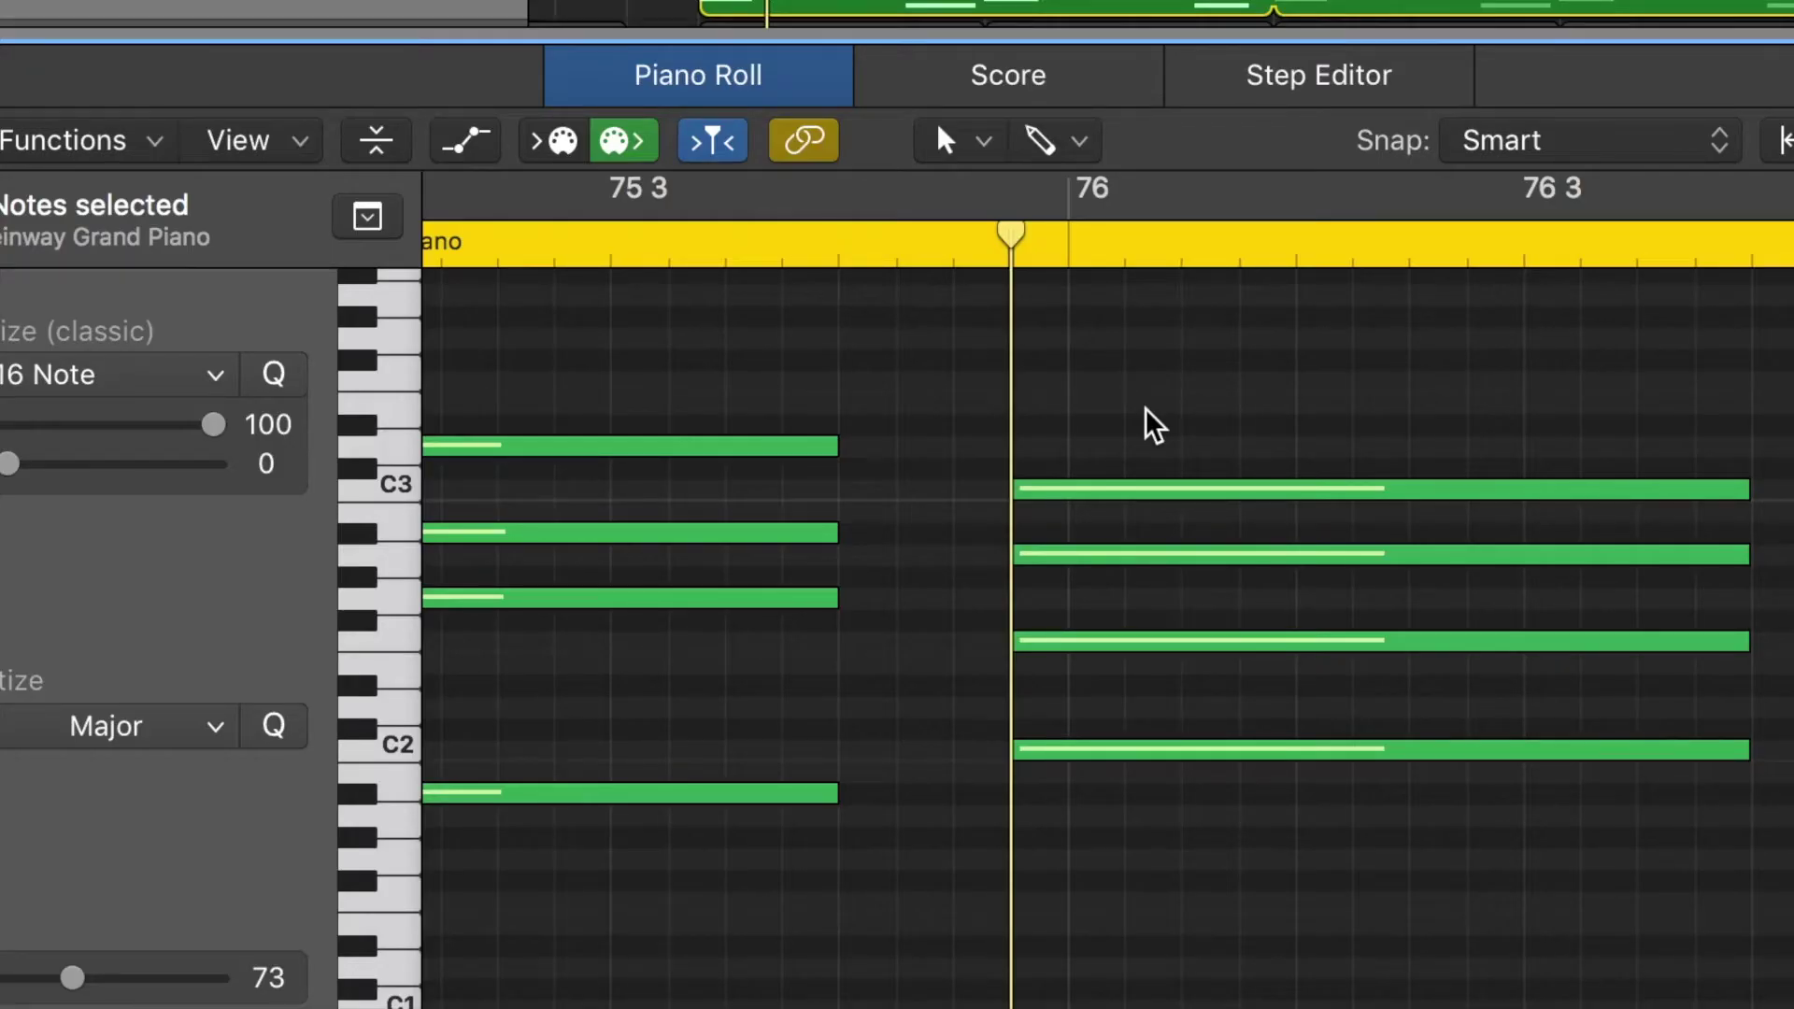
scroll(1149, 424, right, 3)
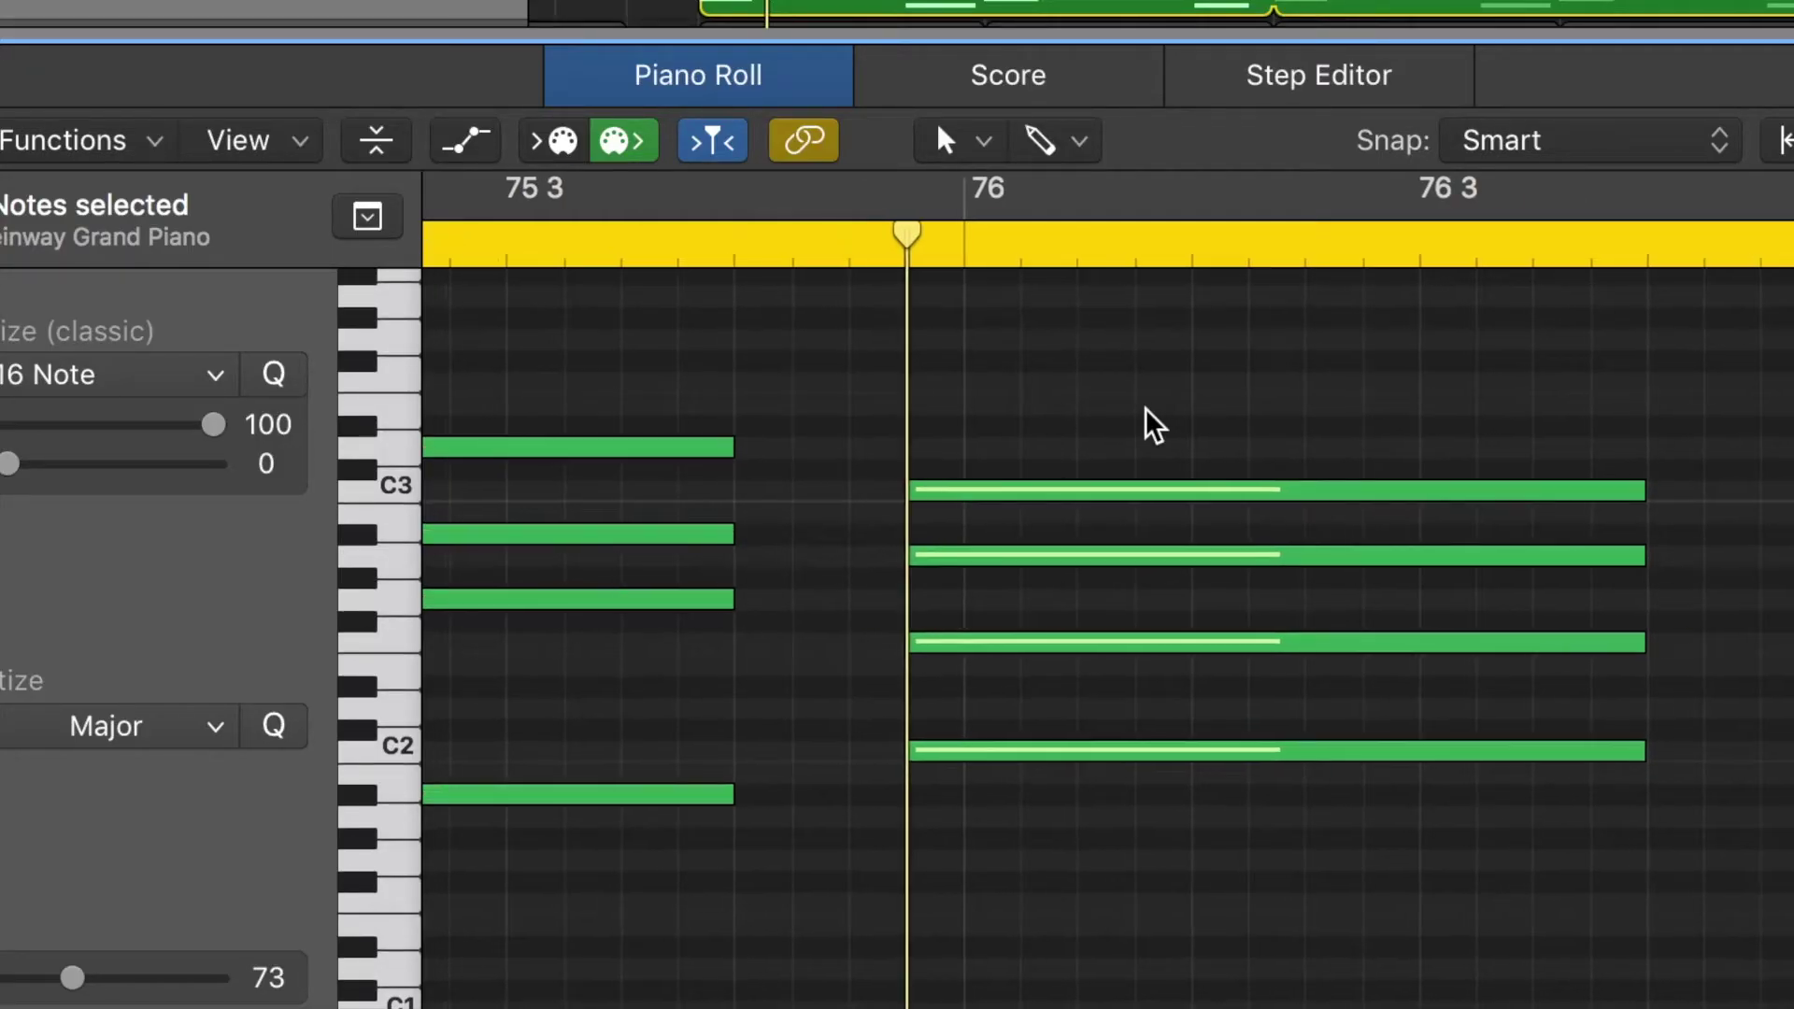
scroll(1149, 424, left, 2)
ctrl+alt+click(976, 400)
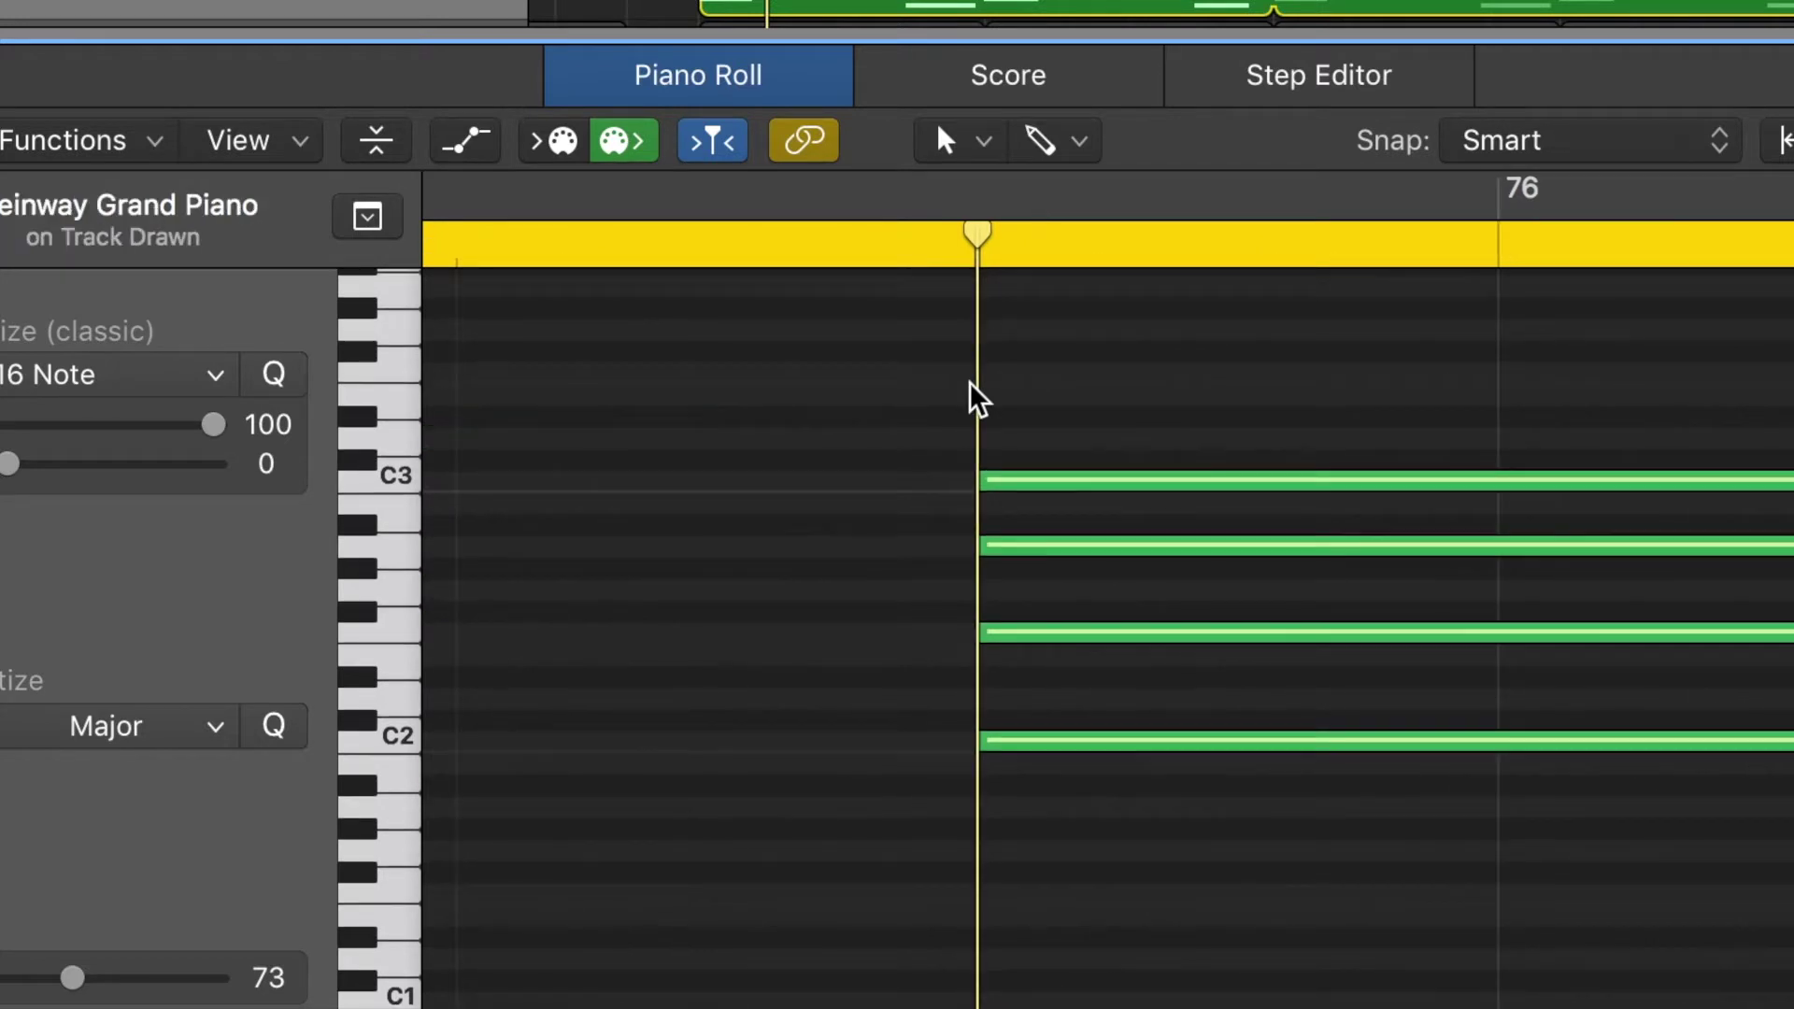
scroll(976, 753, down, 3)
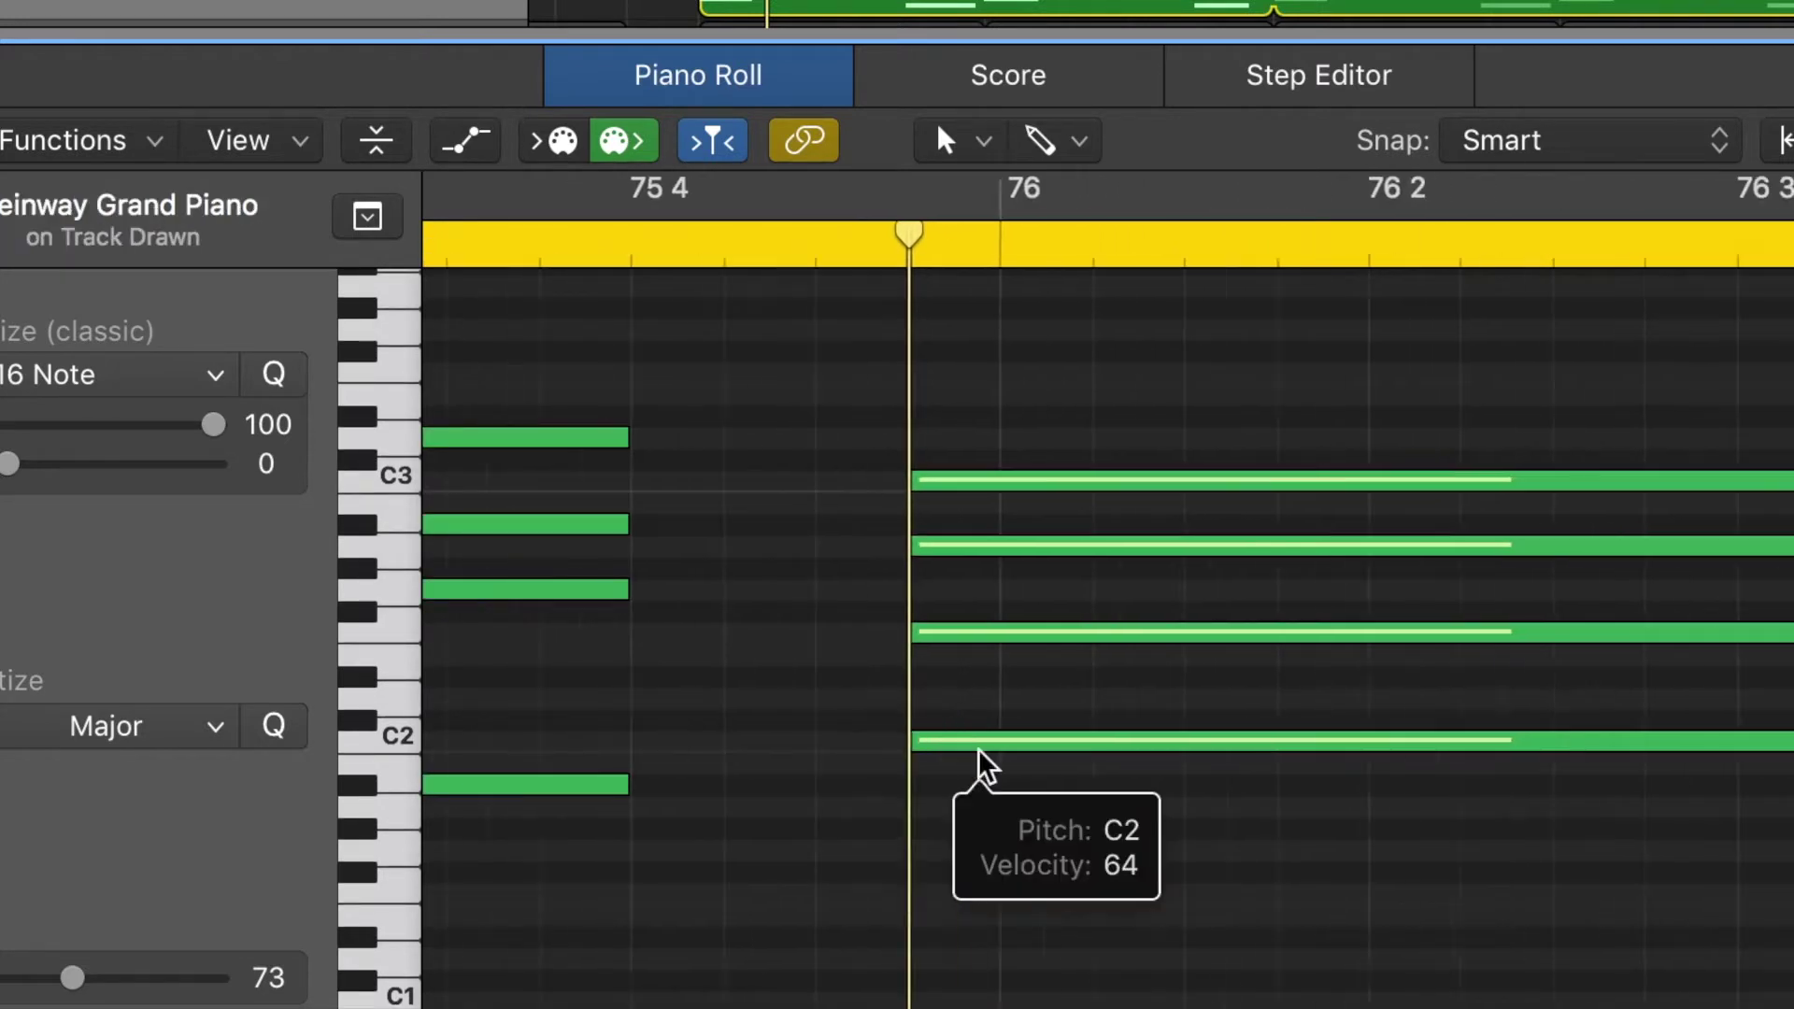
Place the playhead at 76 4 to check where the notes of the second chord end
scroll(981, 758, right, 10)
click(1161, 244)
ctrl+alt+click(1162, 761)
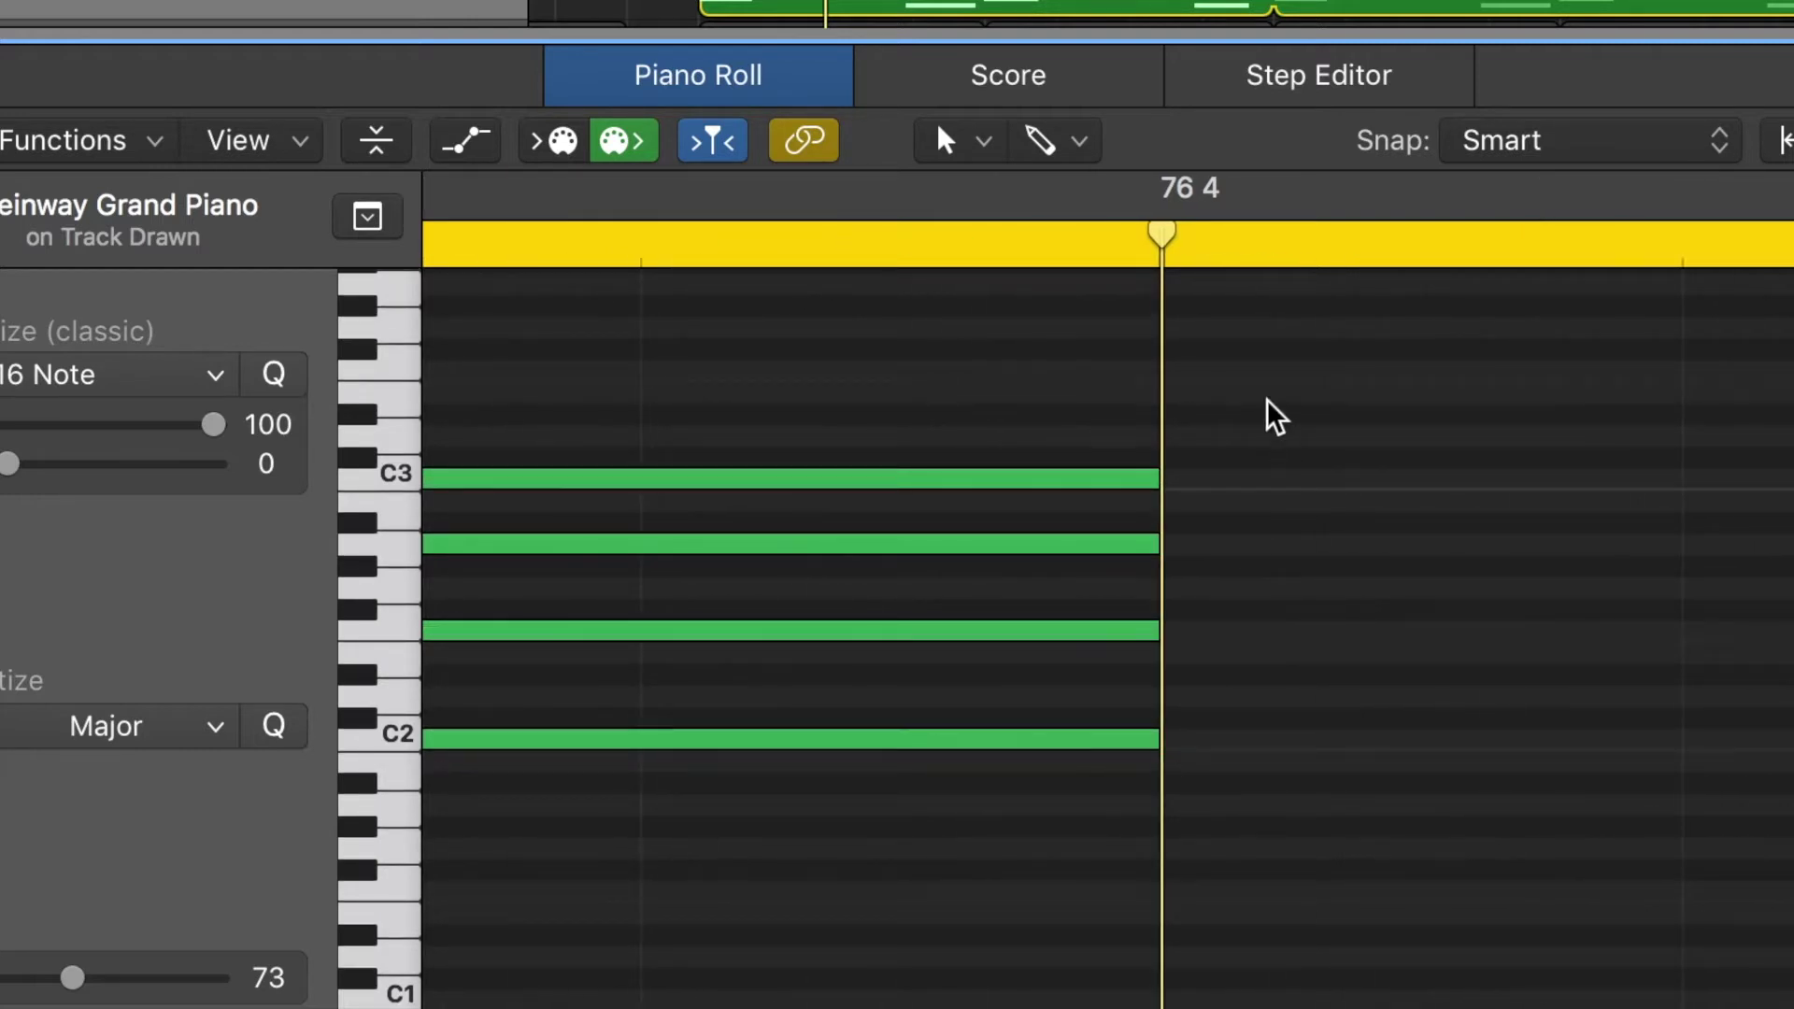
ctrl+alt+click(1190, 467)
ctrl+alt+click(1192, 467)
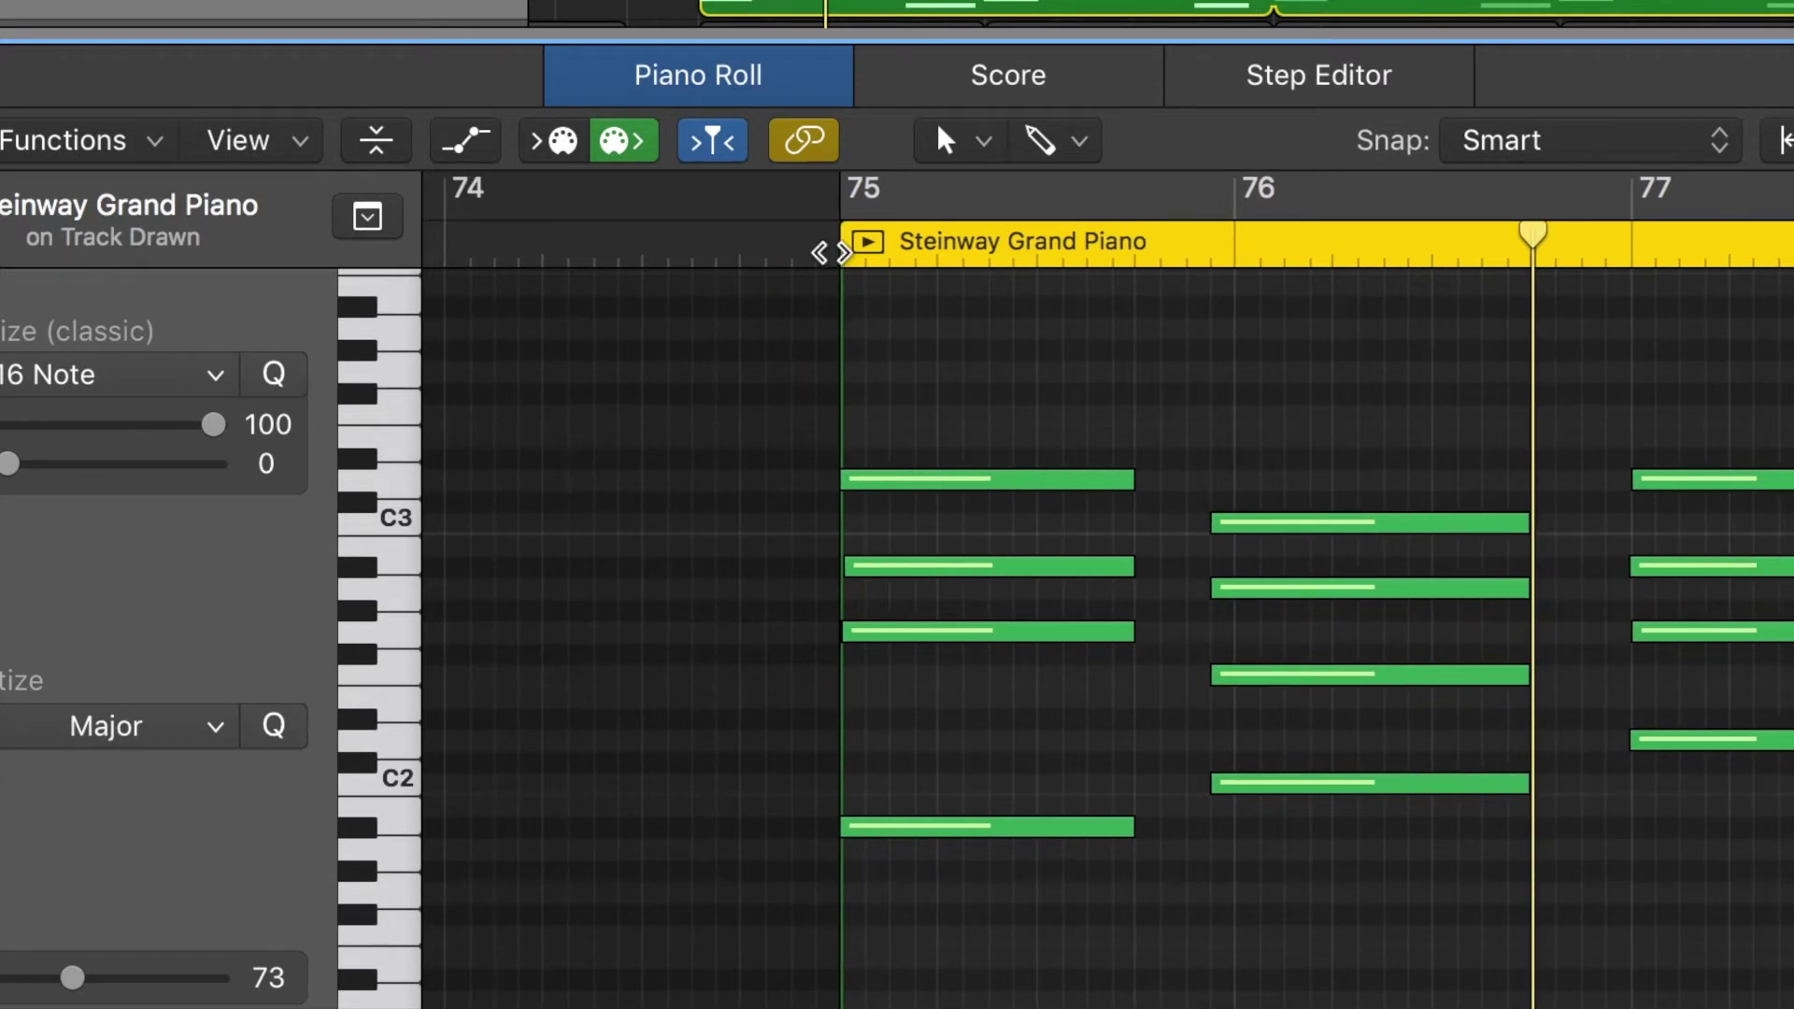
Play the drawn chords from bar 75 into bar 80, stop, and return the playhead to the start of bar 75
click(844, 245)
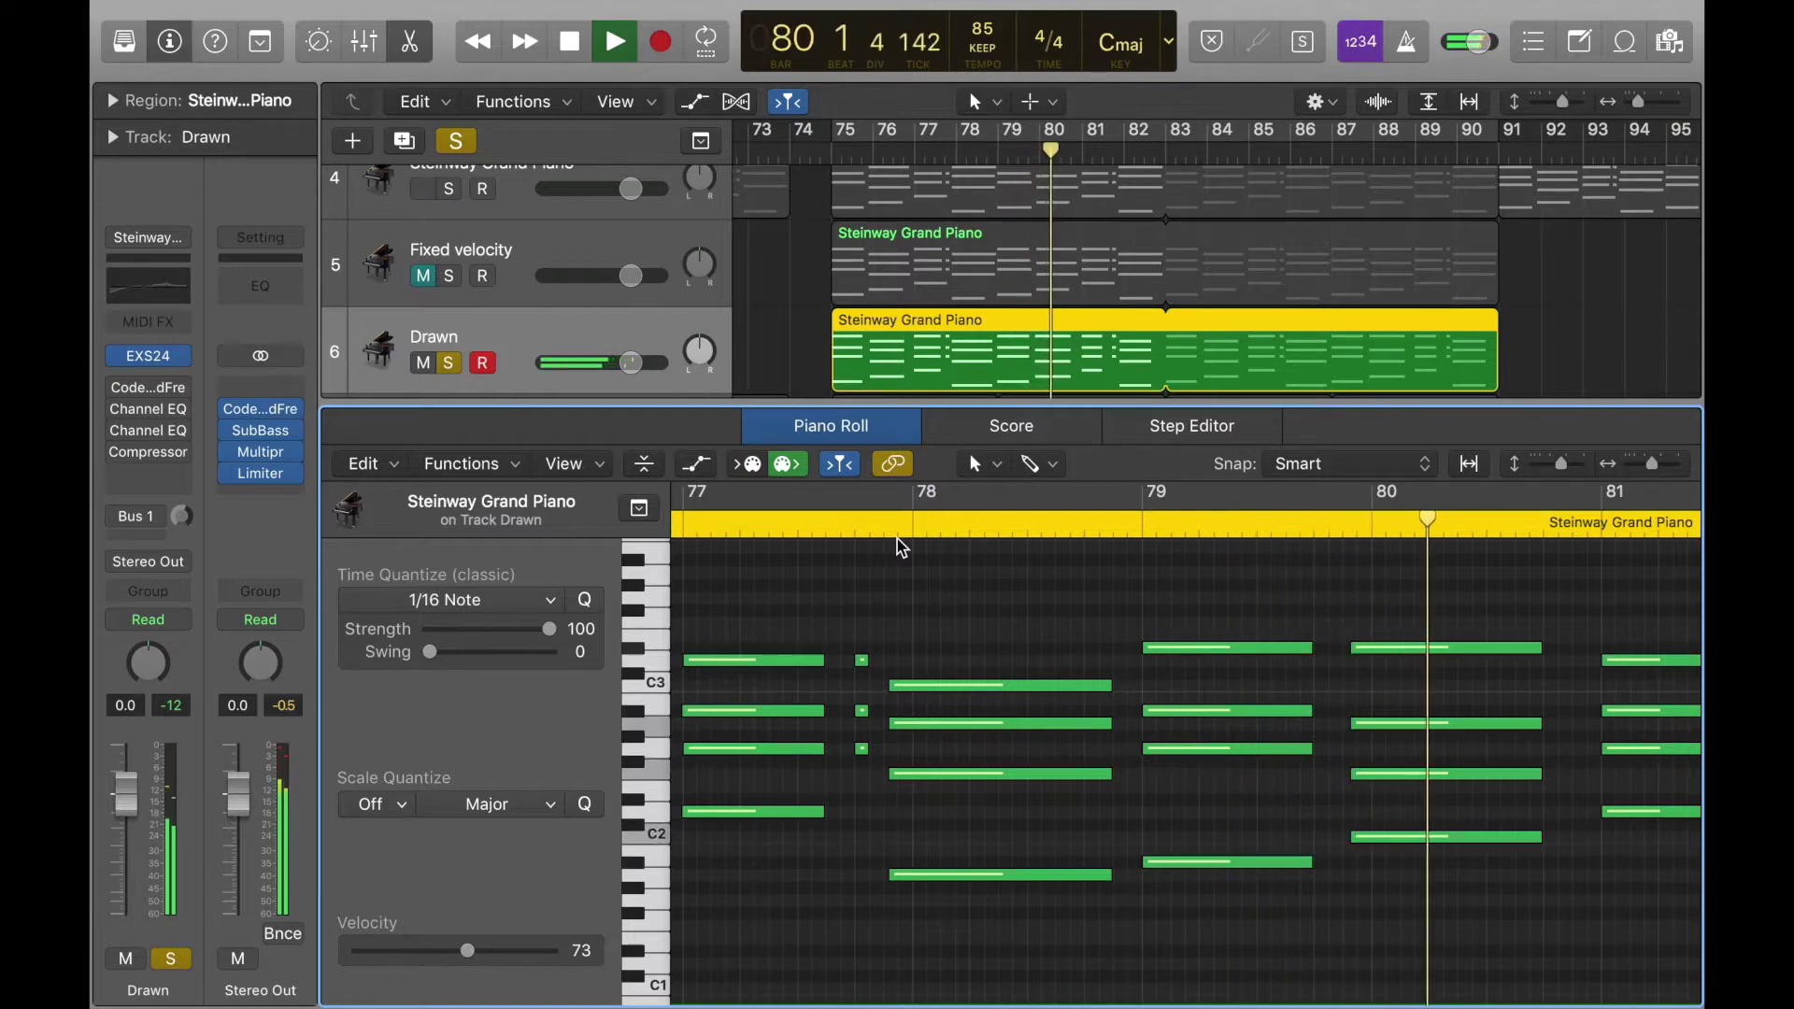
key(space)
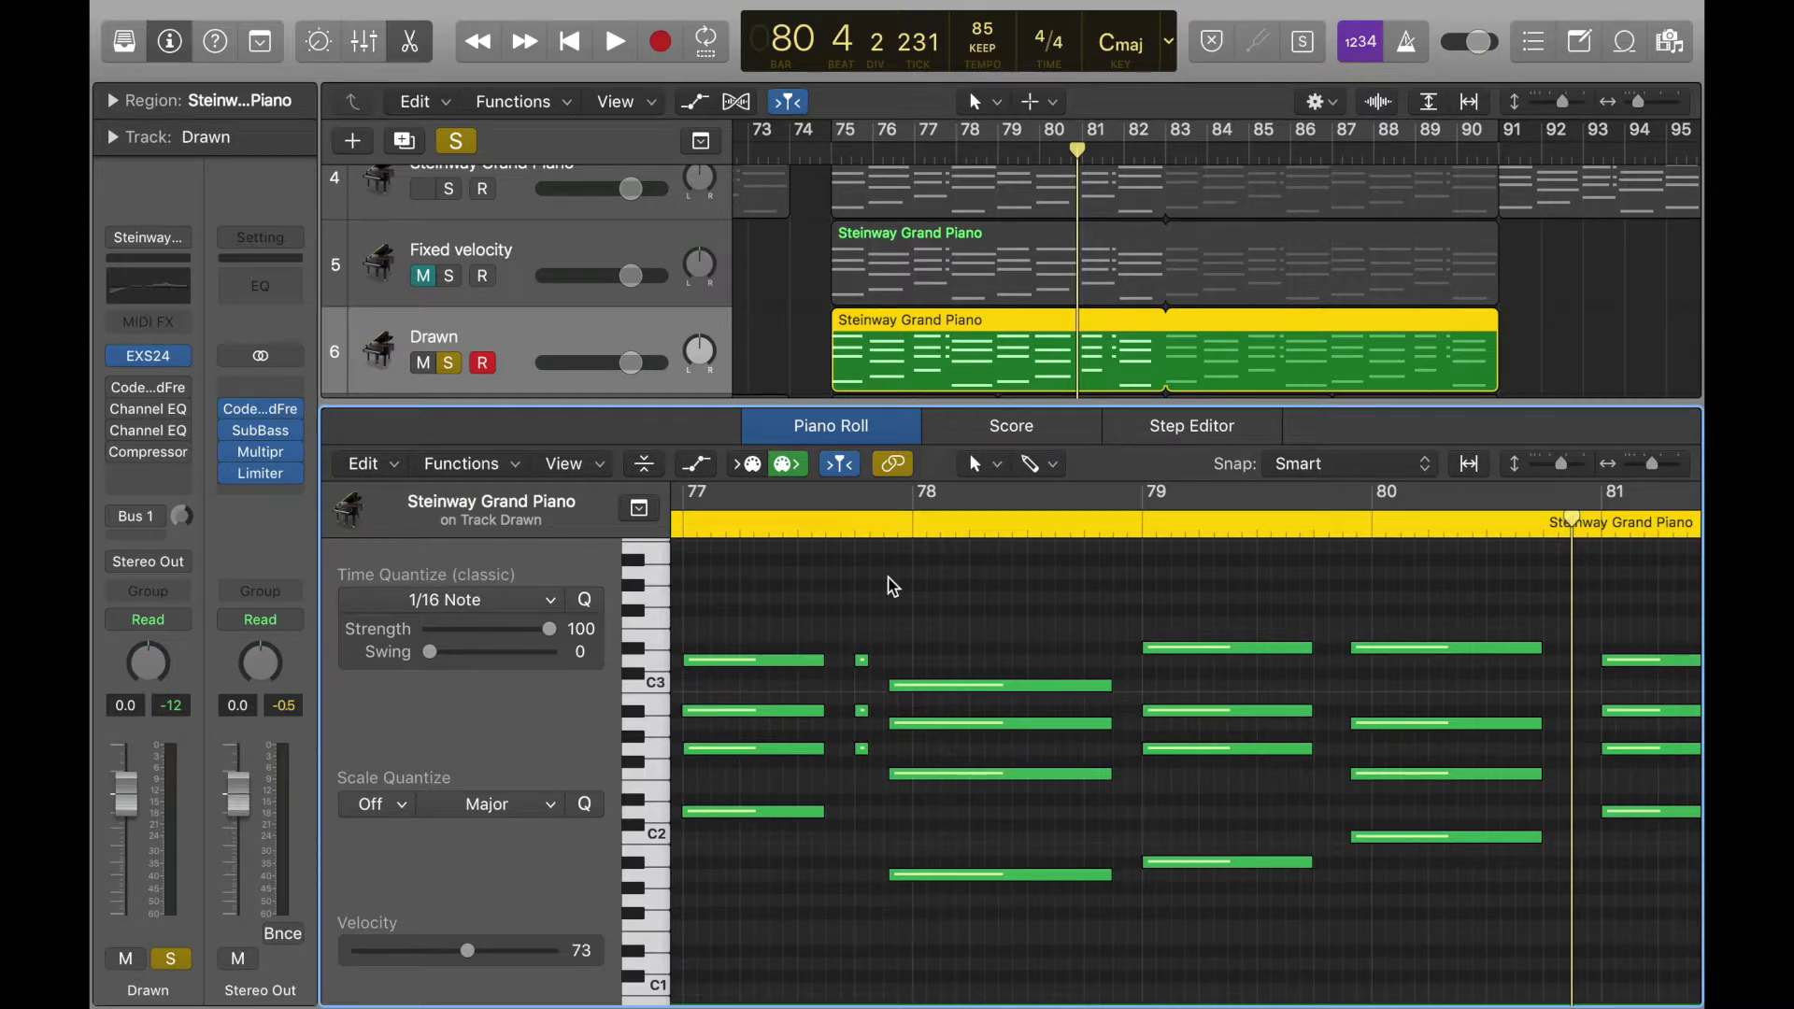
scroll(892, 586, left, 5)
scroll(897, 583, up, 3)
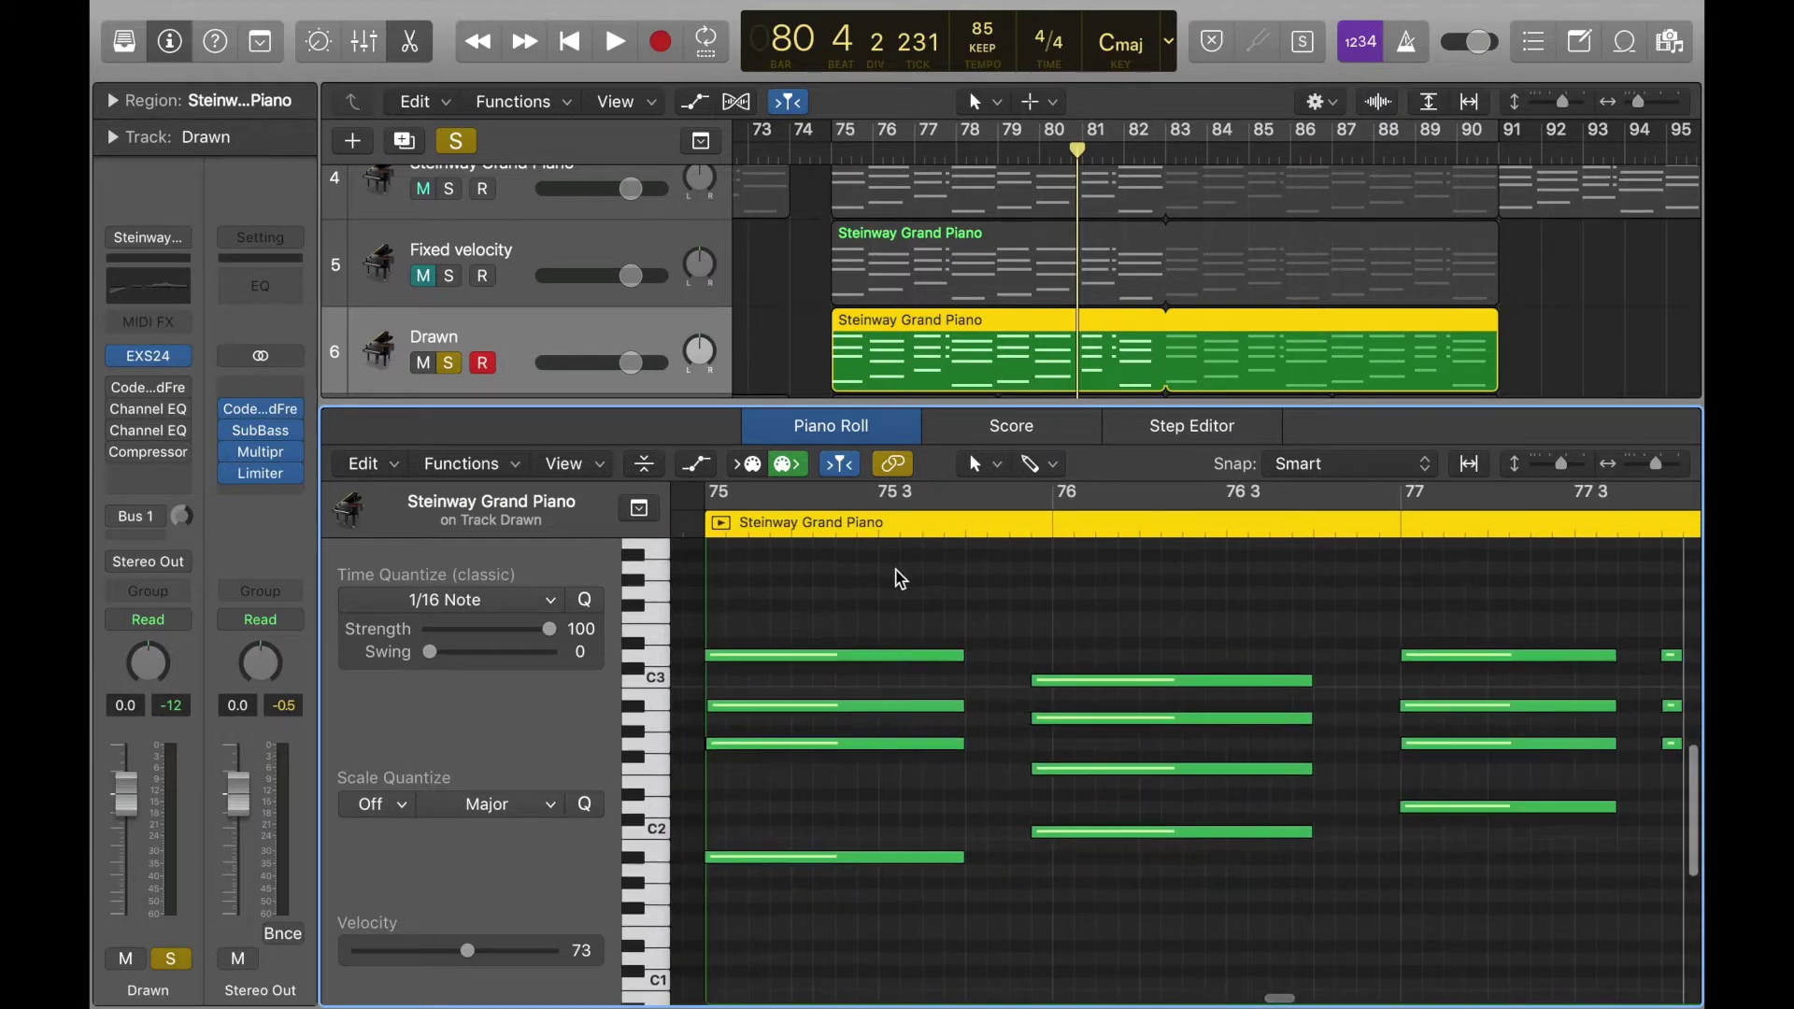
scroll(900, 579, left, 2)
click(844, 533)
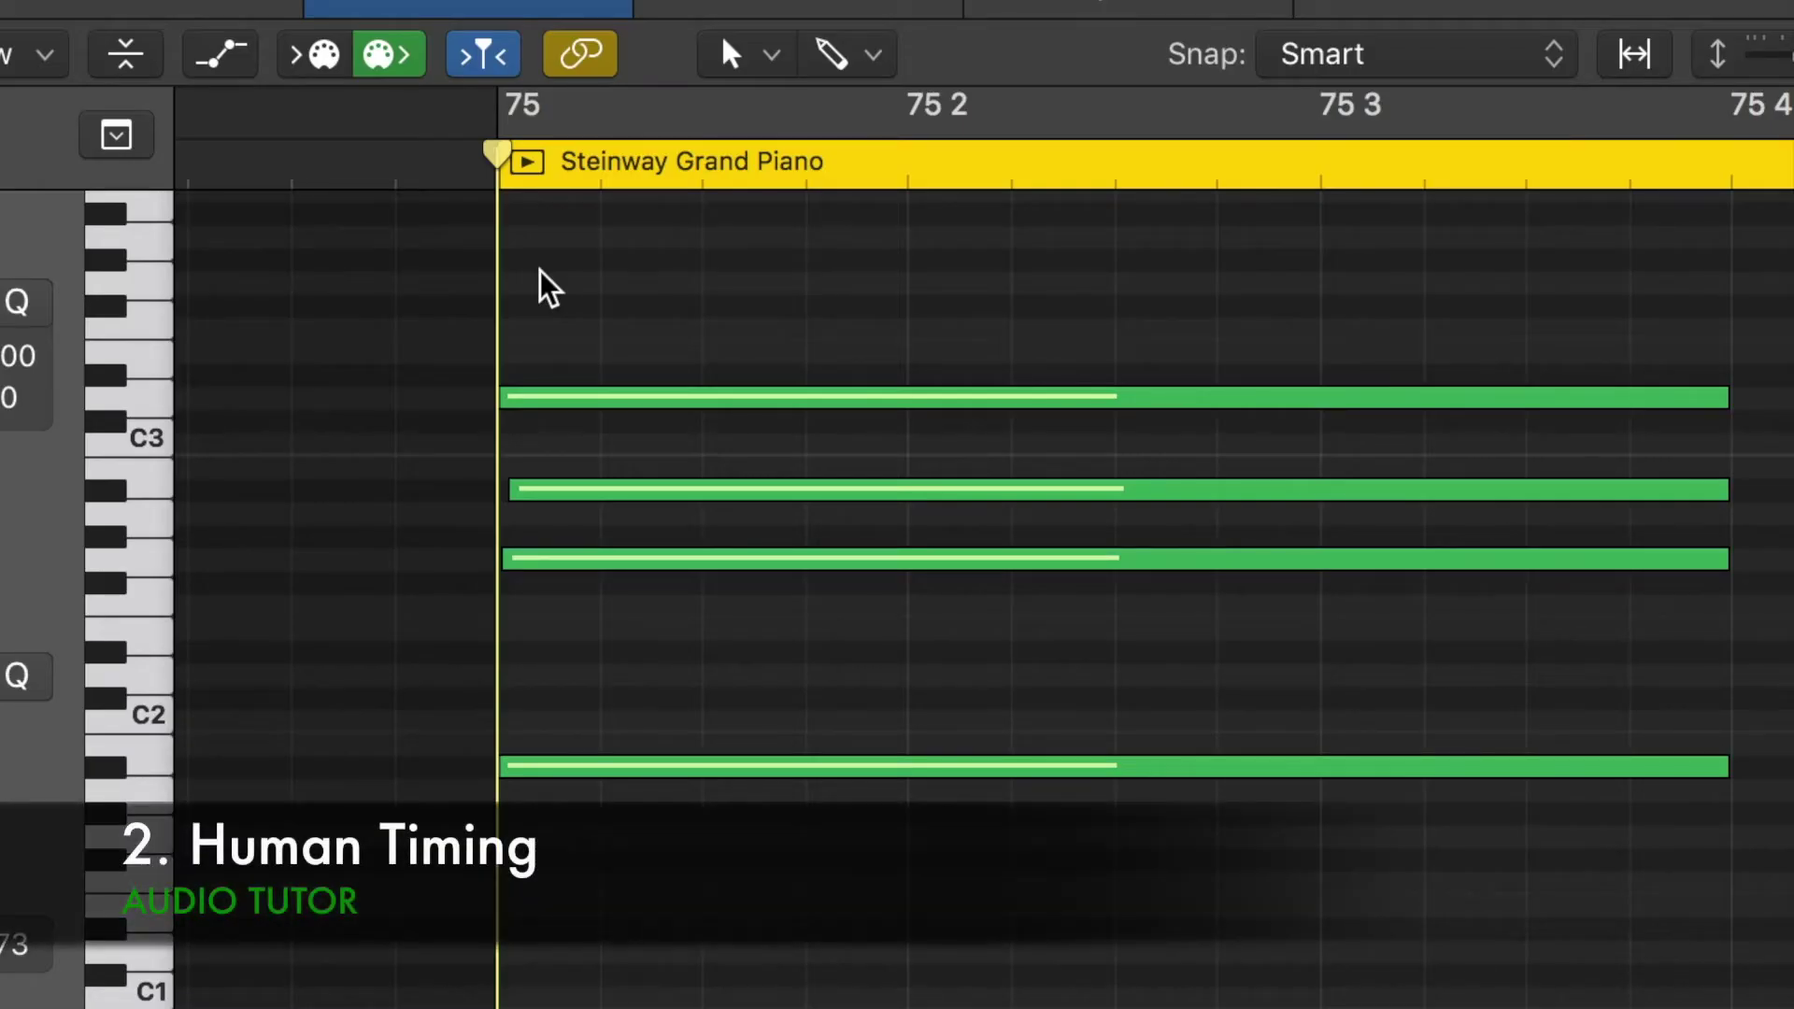
Stagger the bar 75 chord: shift its third-highest note earlier, its second-highest note later, and the top D3 about 8 ticks earlier
click(872, 598)
mouse_move(598, 499)
key(super+Right)
key(super+Right)
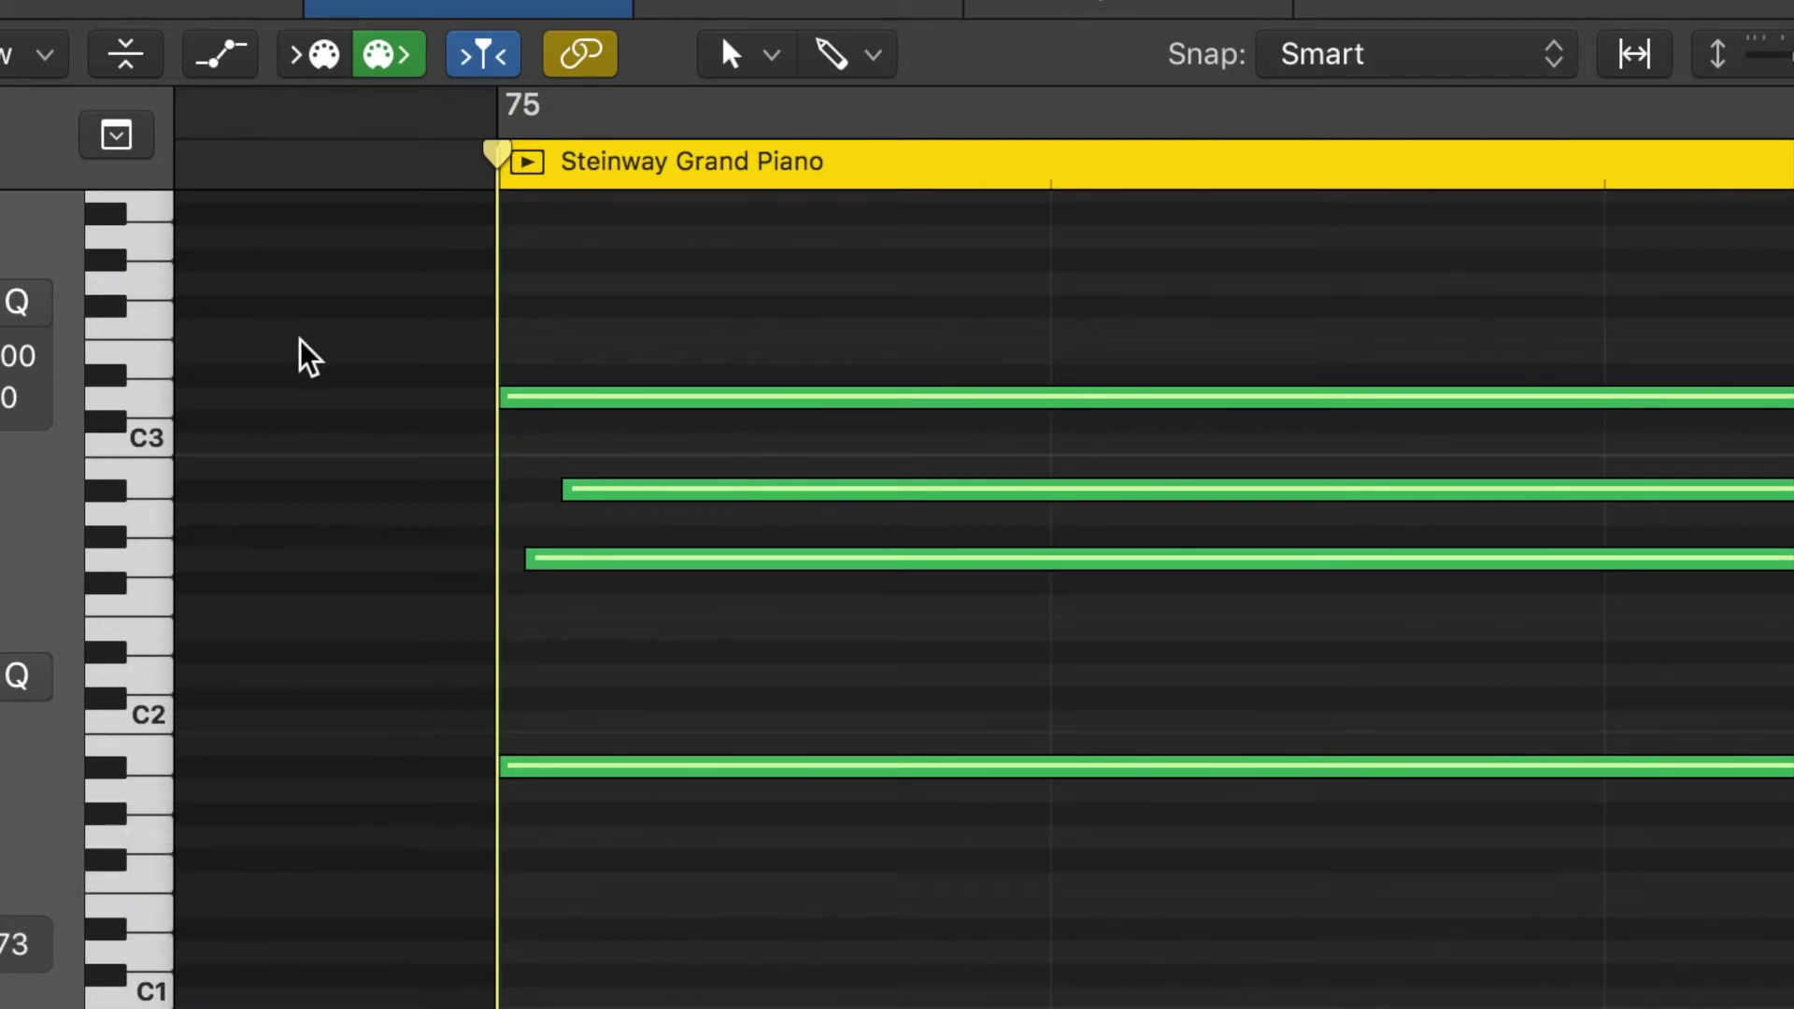
click(580, 575)
drag(560, 566, 387, 576)
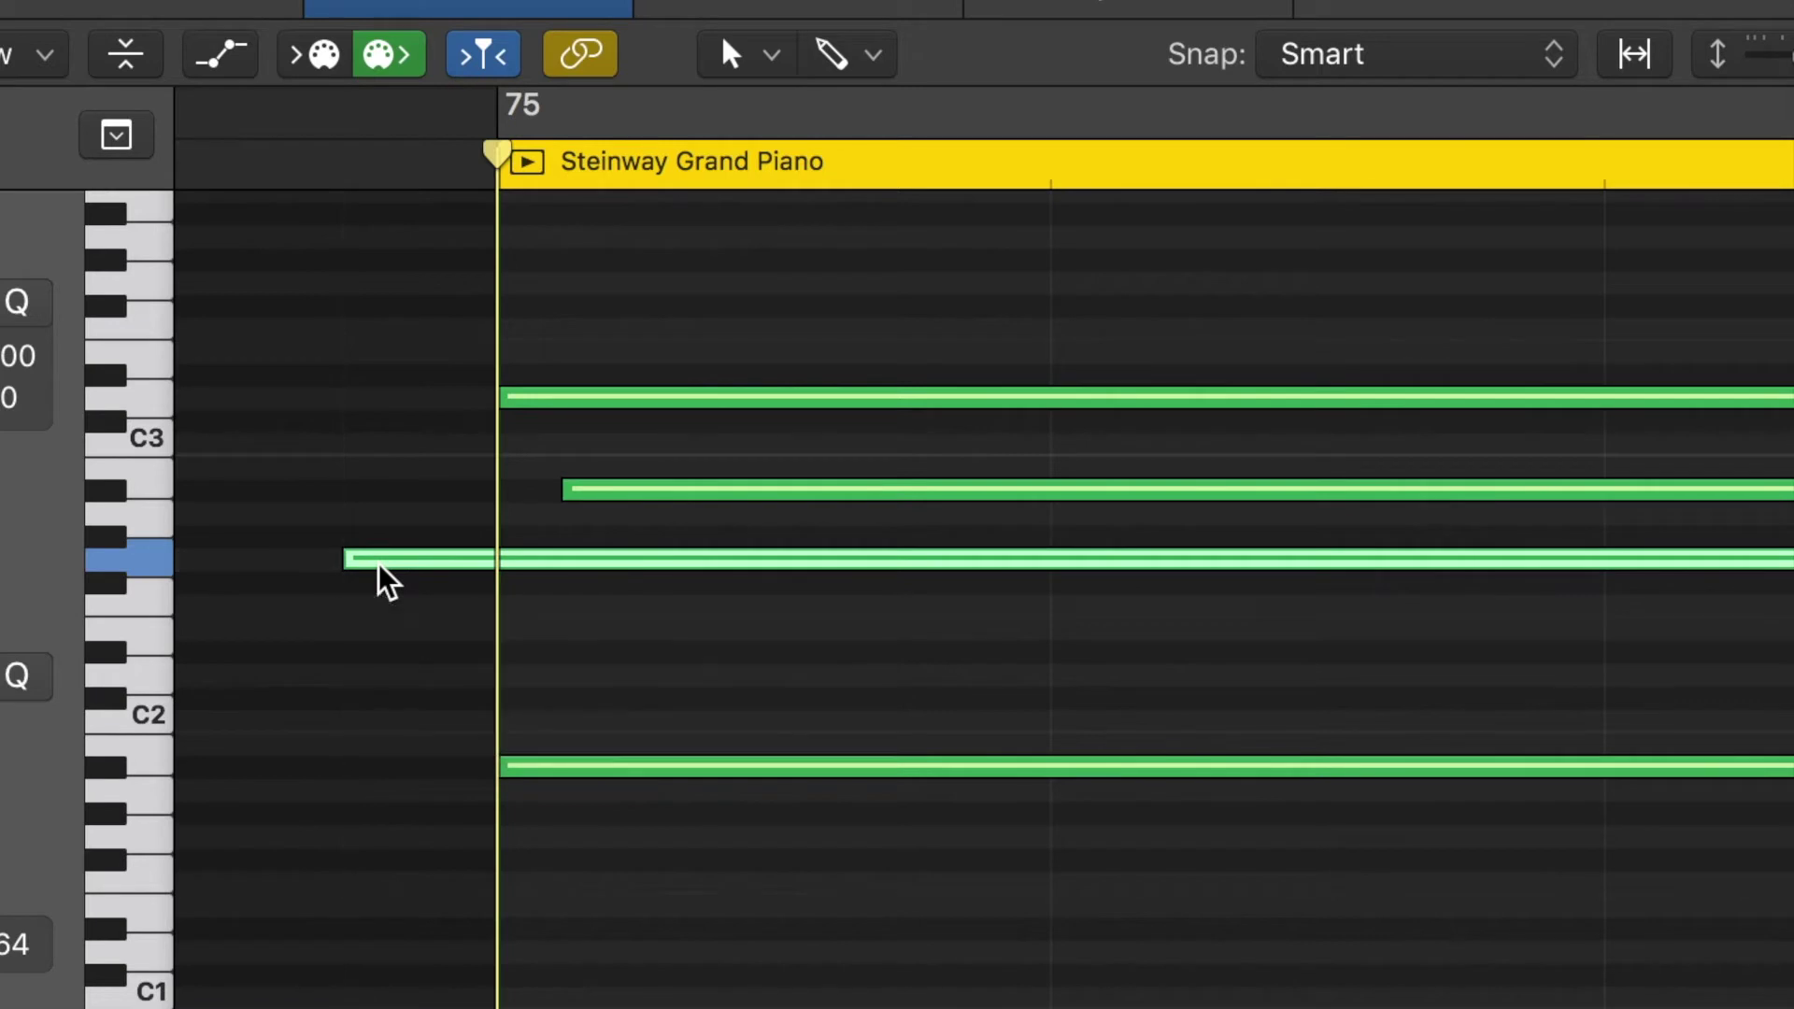
drag(622, 495, 781, 501)
drag(564, 416, 546, 416)
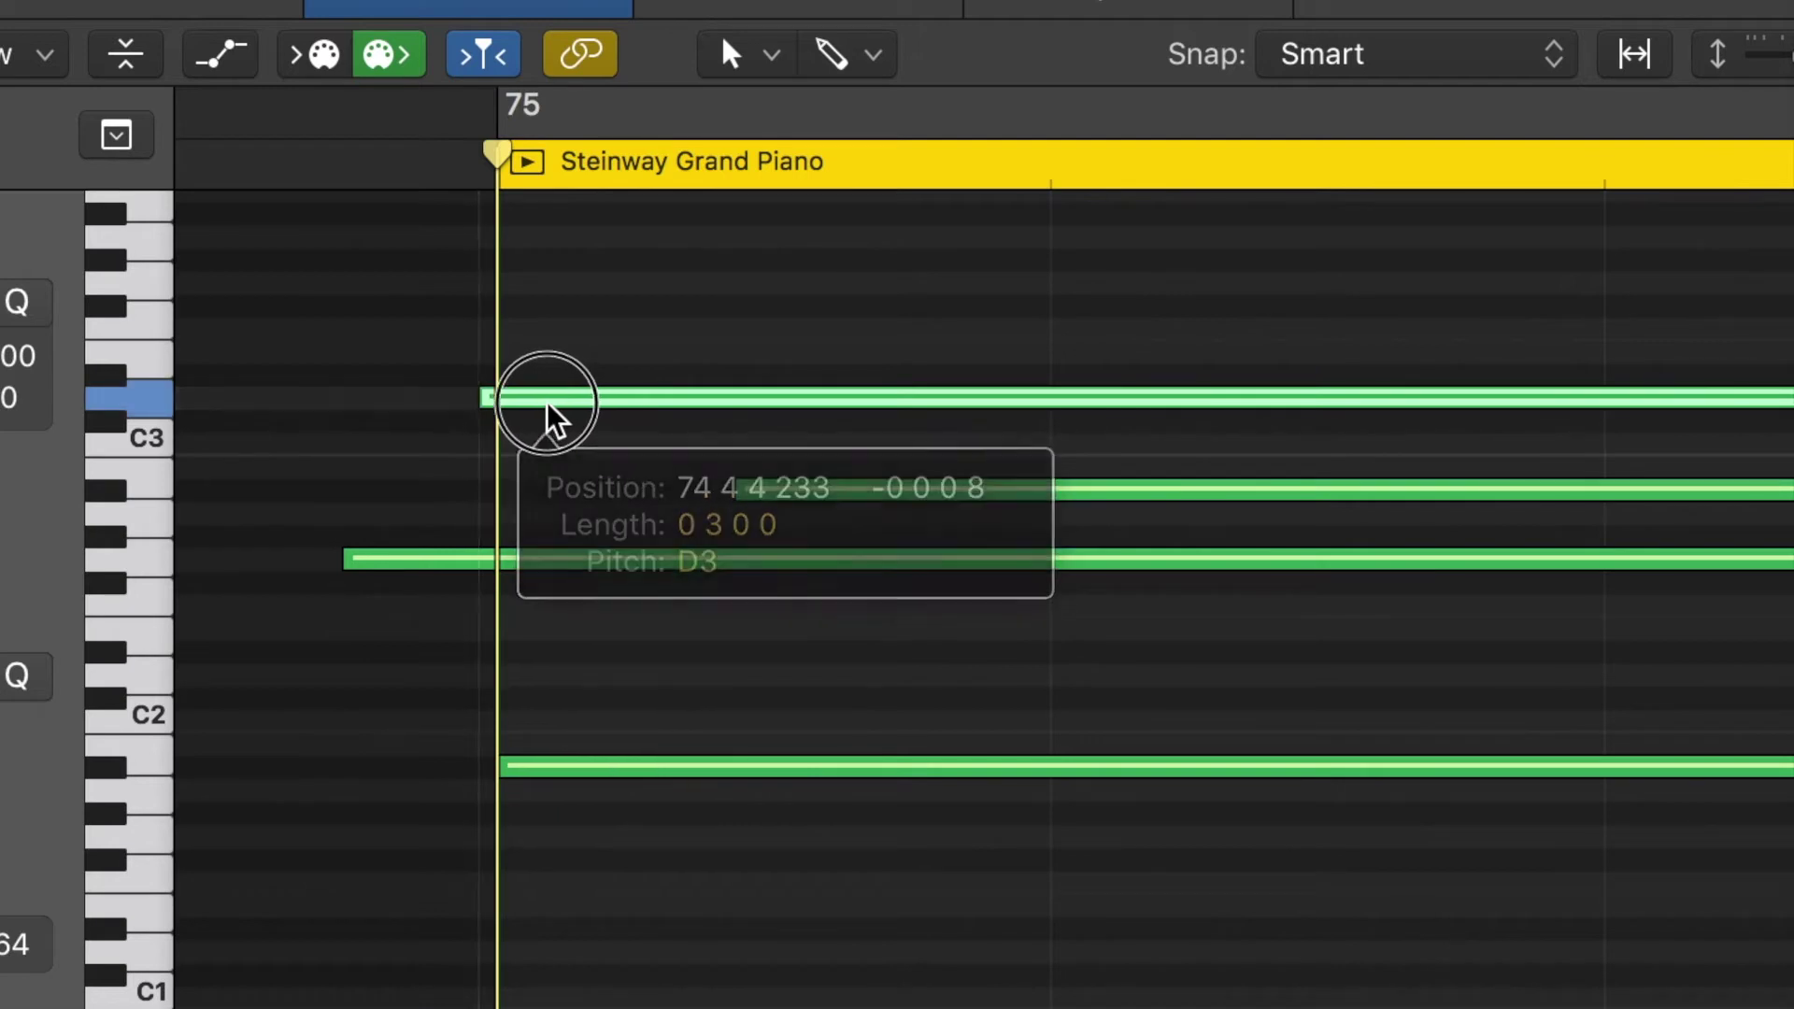
click(504, 766)
click(472, 744)
Play the staggered chord twice from just before bar 75 and stop playback
key(super+Left)
click(392, 182)
key(space)
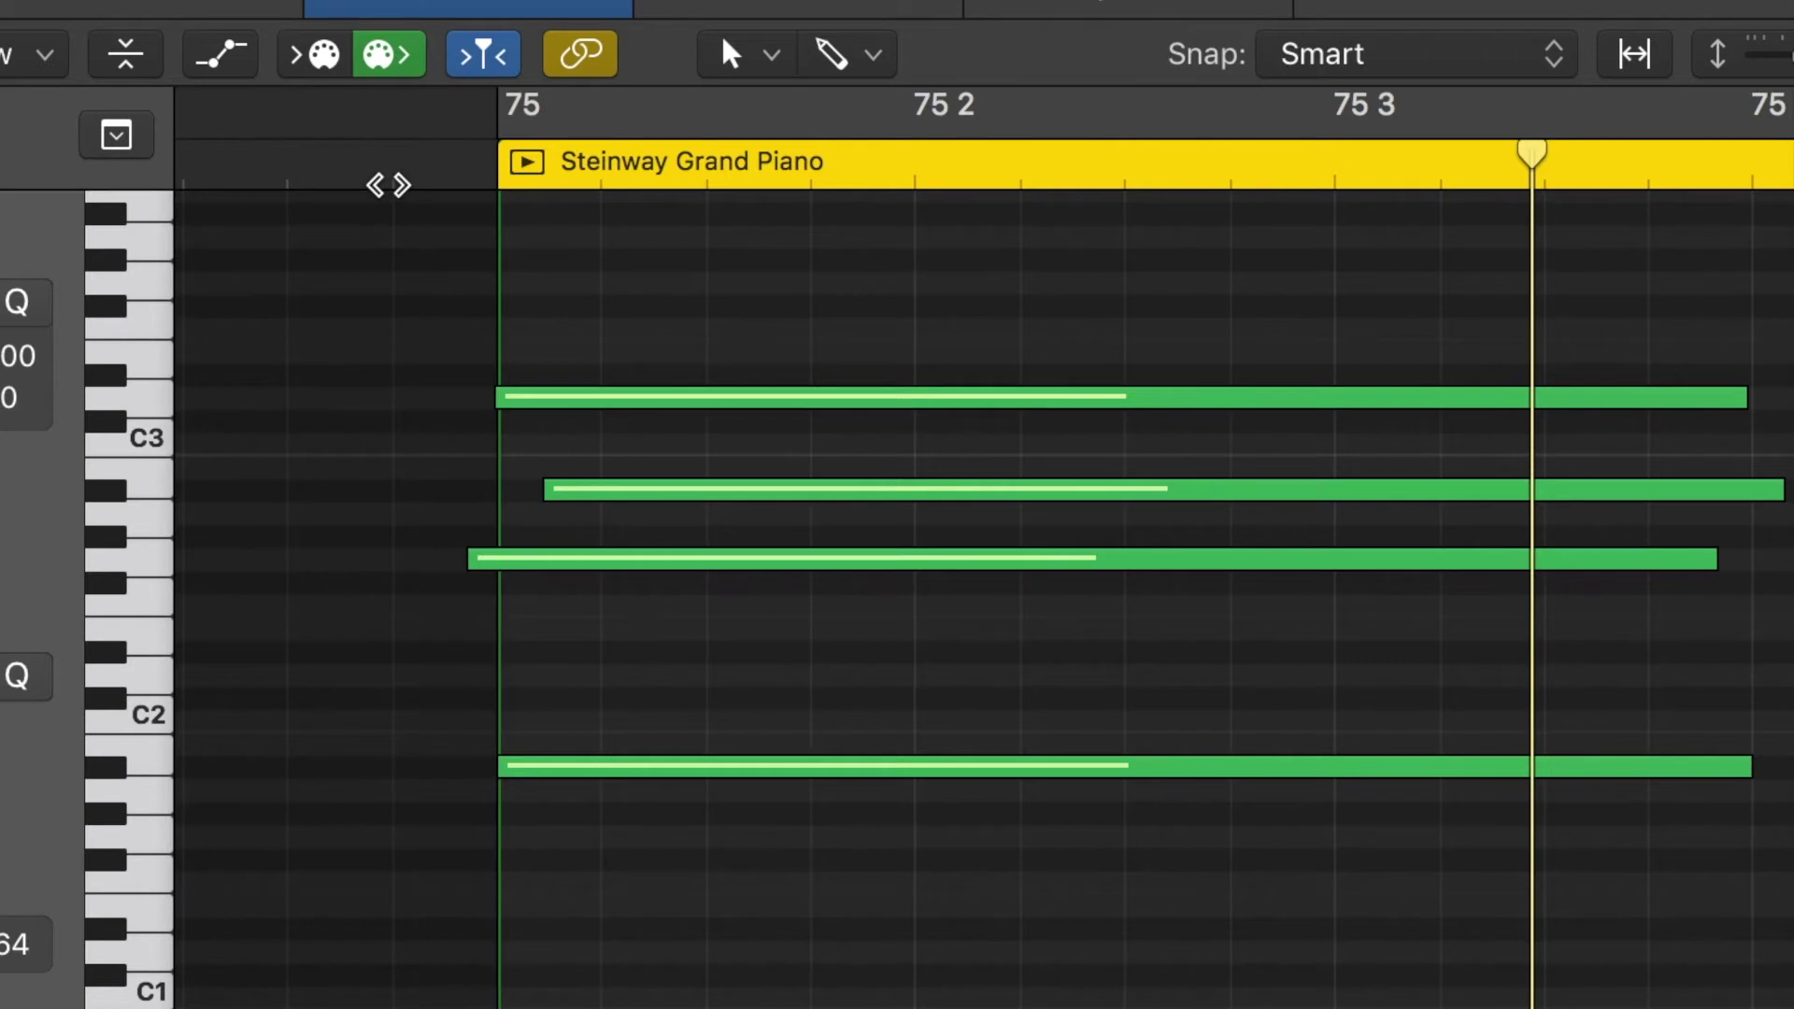
click(387, 185)
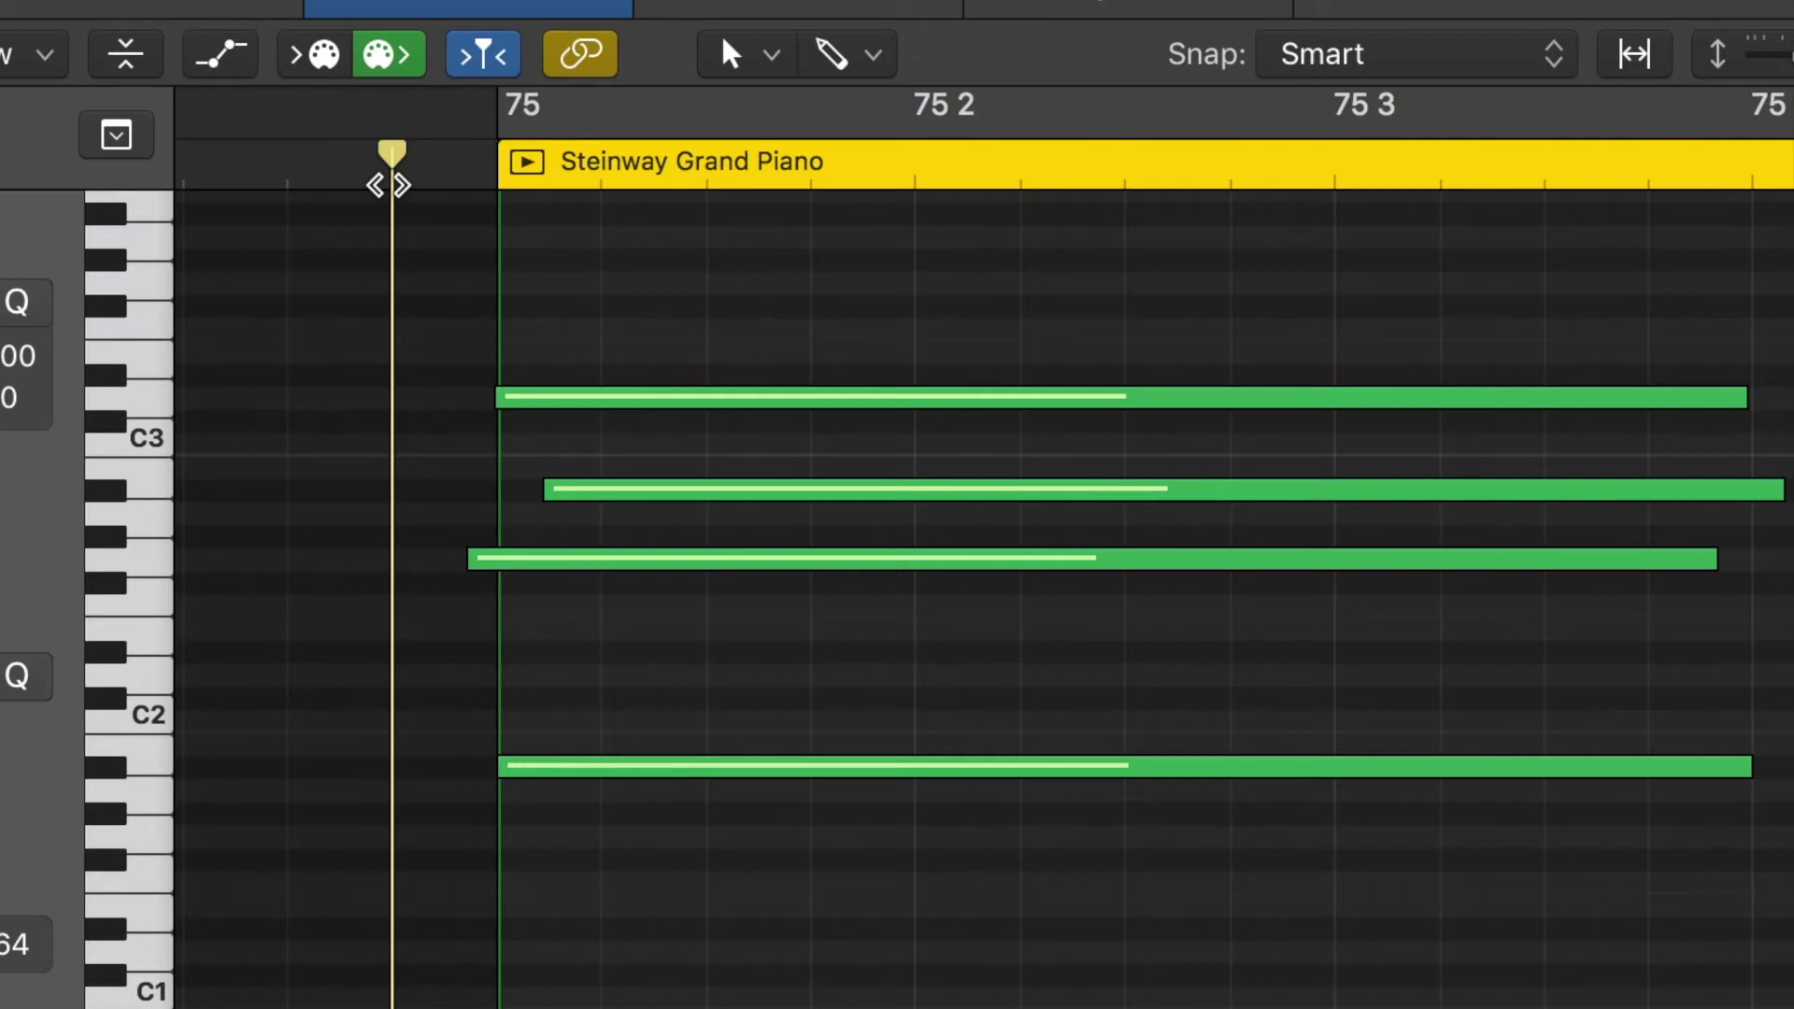
key(space)
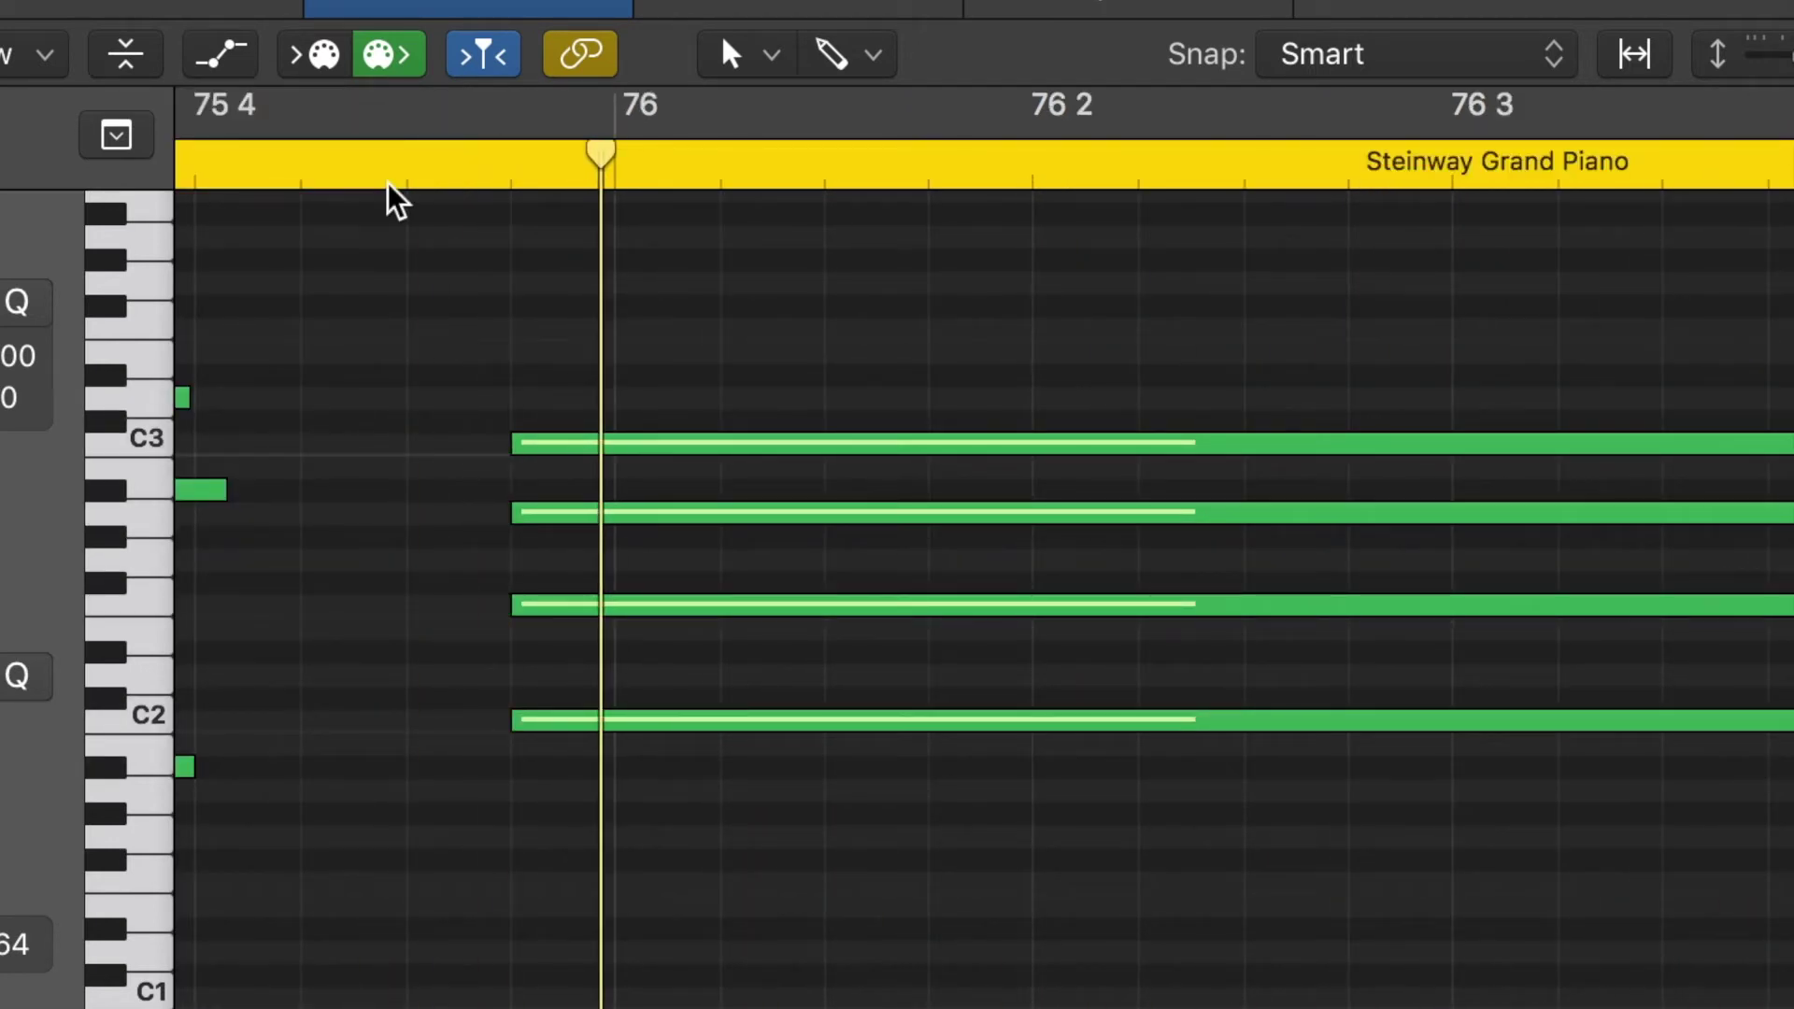
key(space)
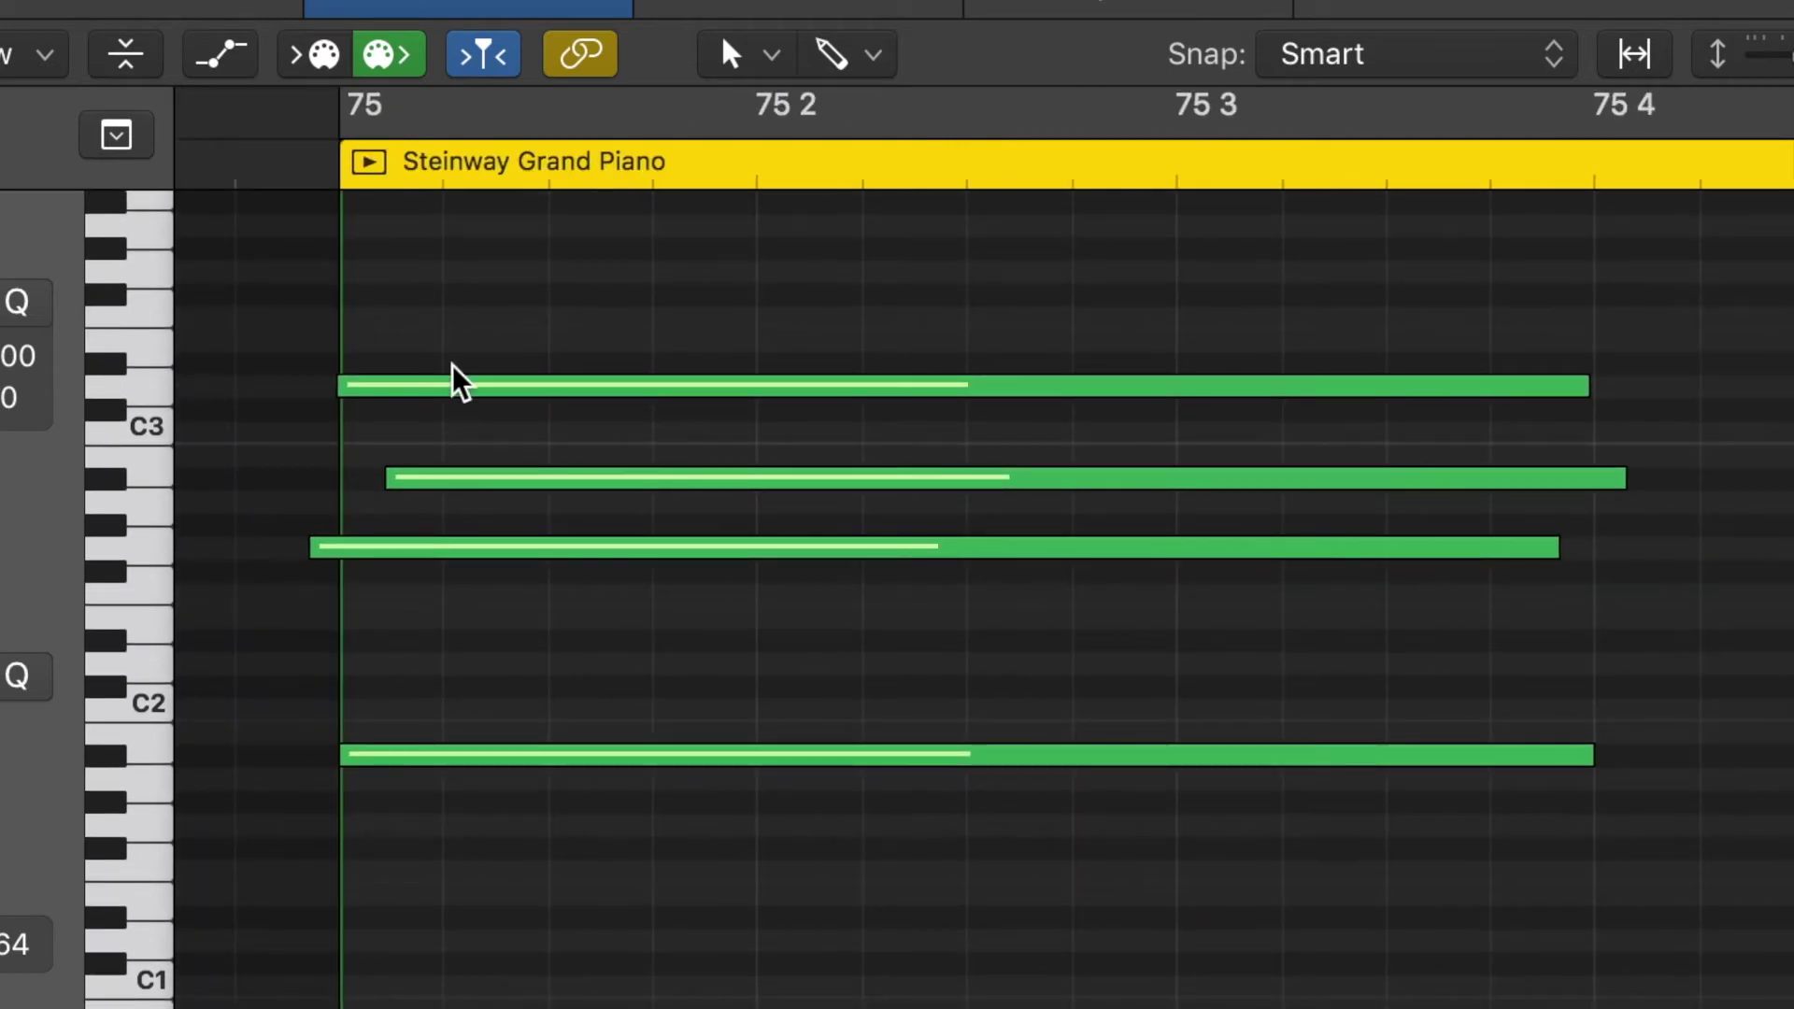
Stagger the bar 76 chord by nudging C3 slightly later, and the note just below it and C2 slightly earlier
click(1459, 179)
scroll(1675, 493, up, 3)
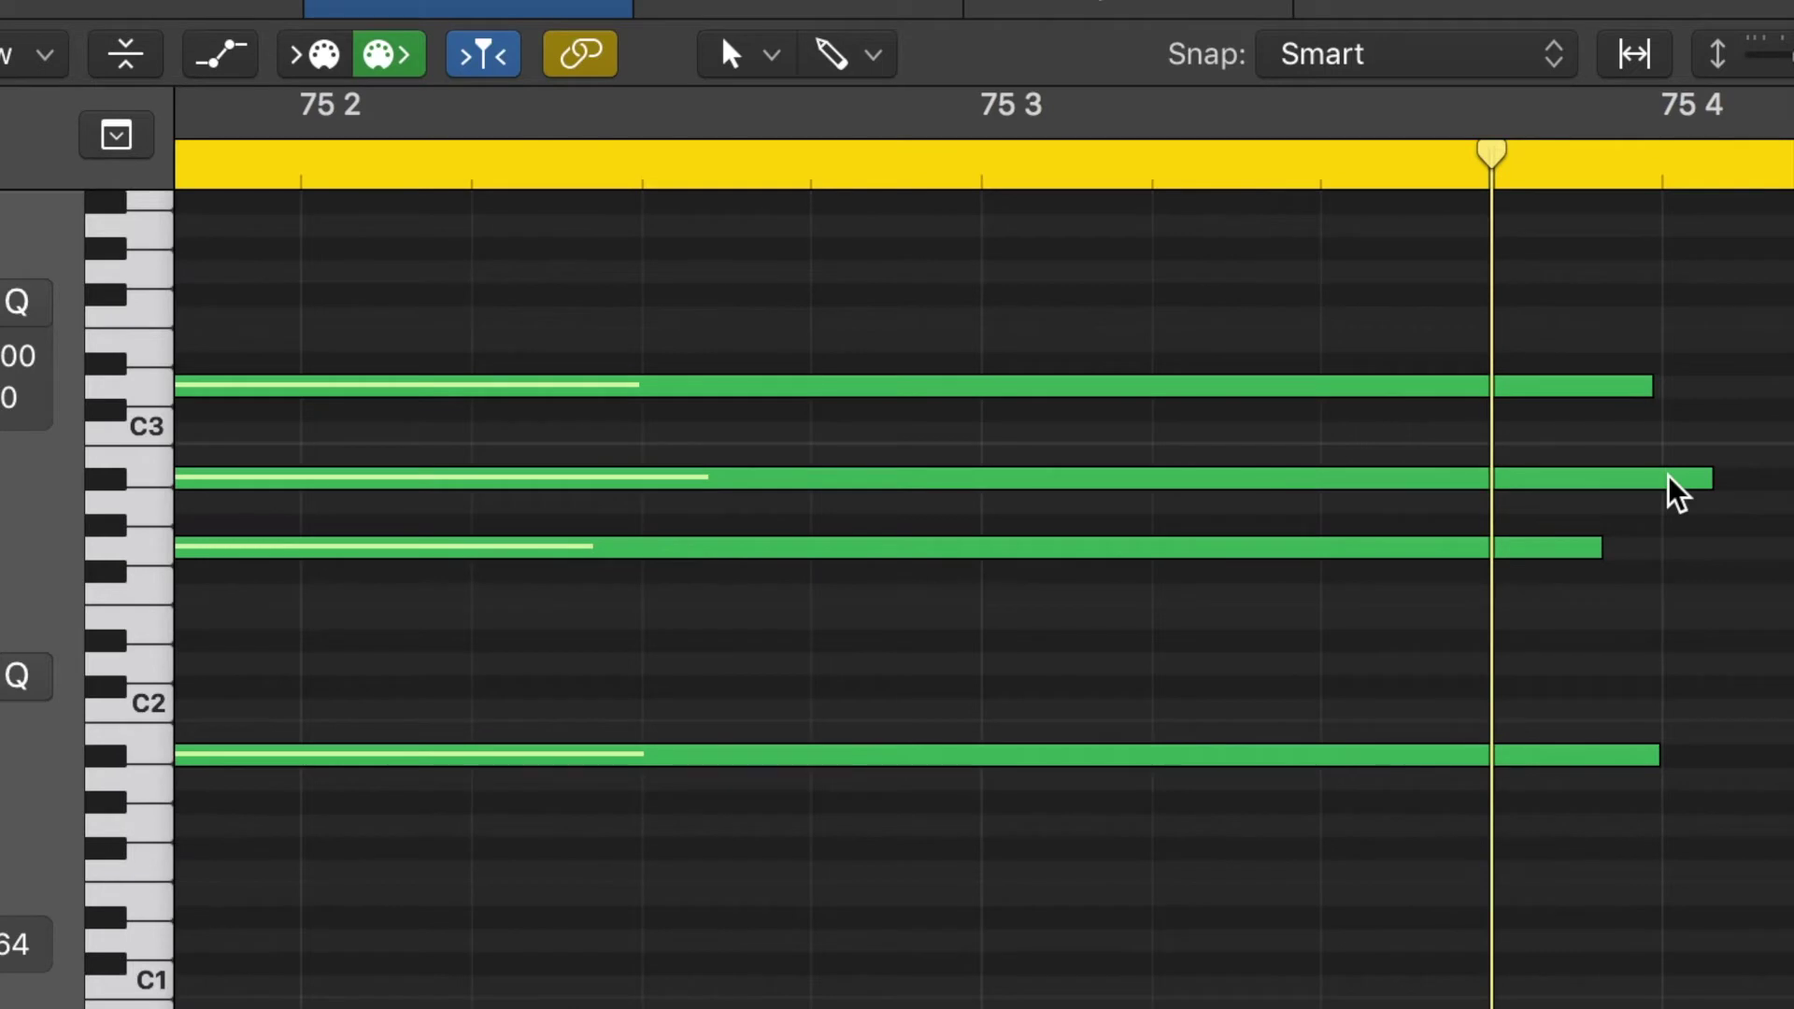
scroll(1698, 463, up, 5)
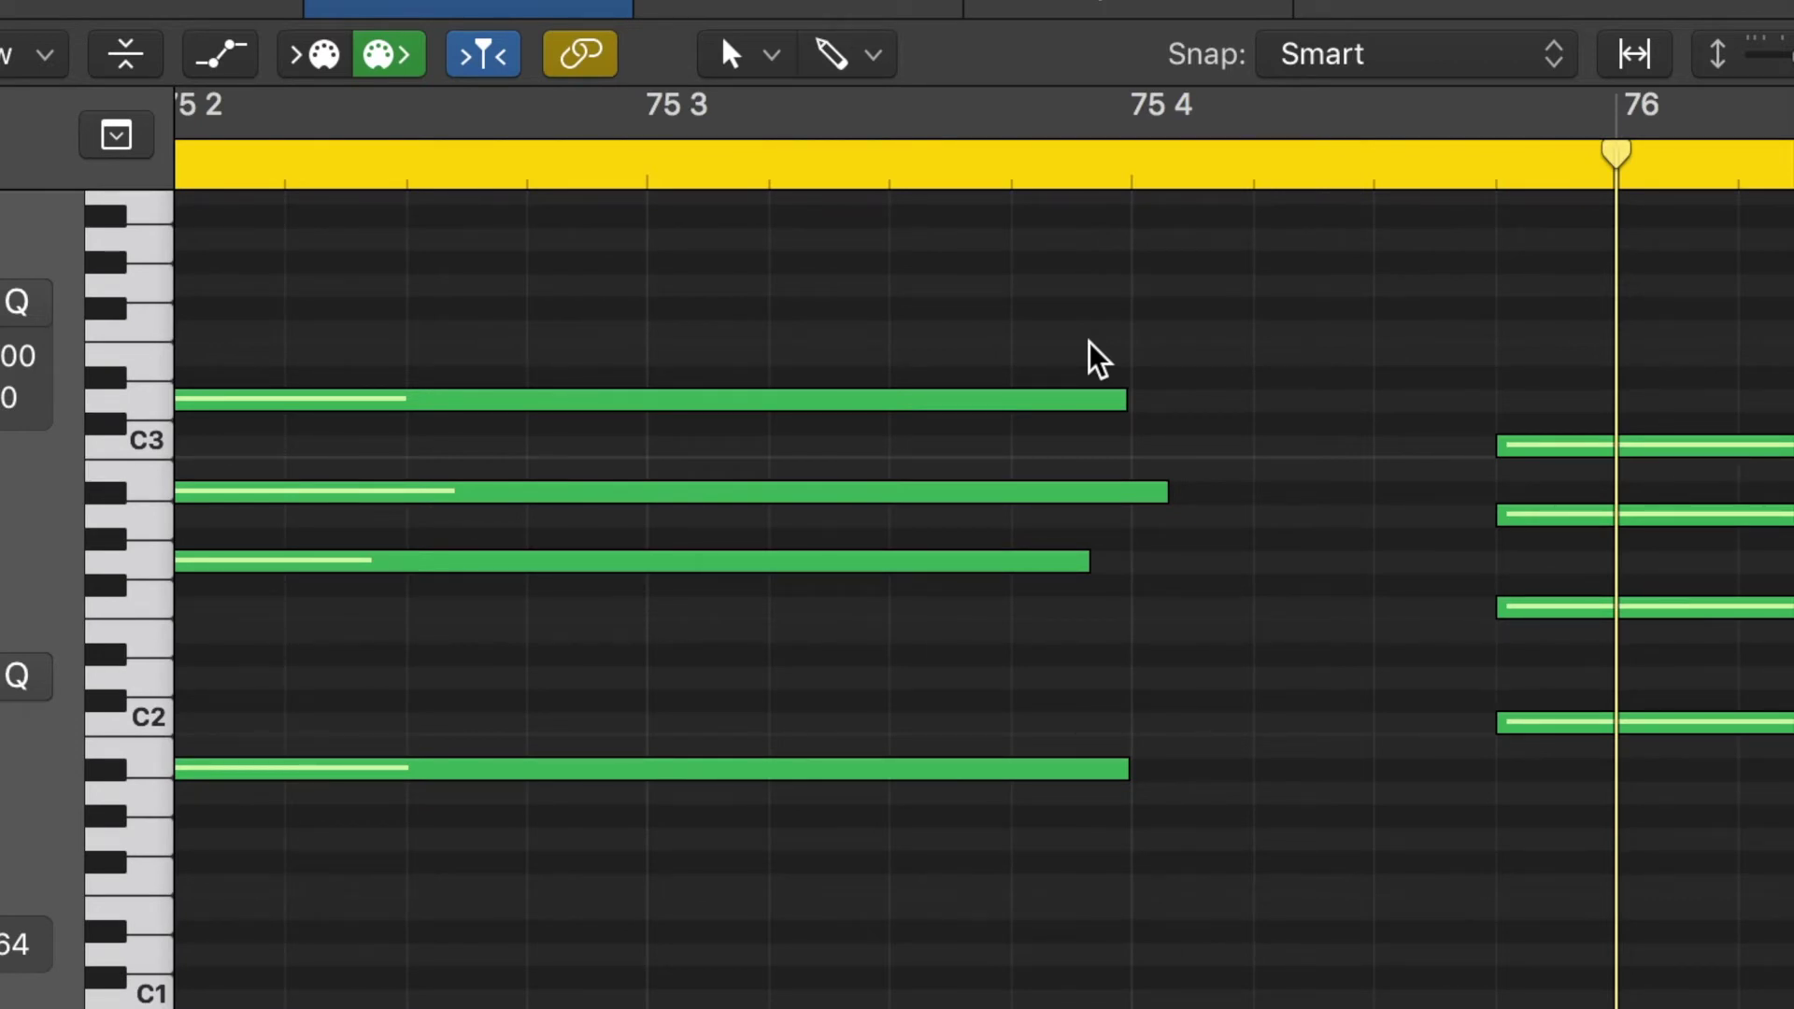
key(super+Right)
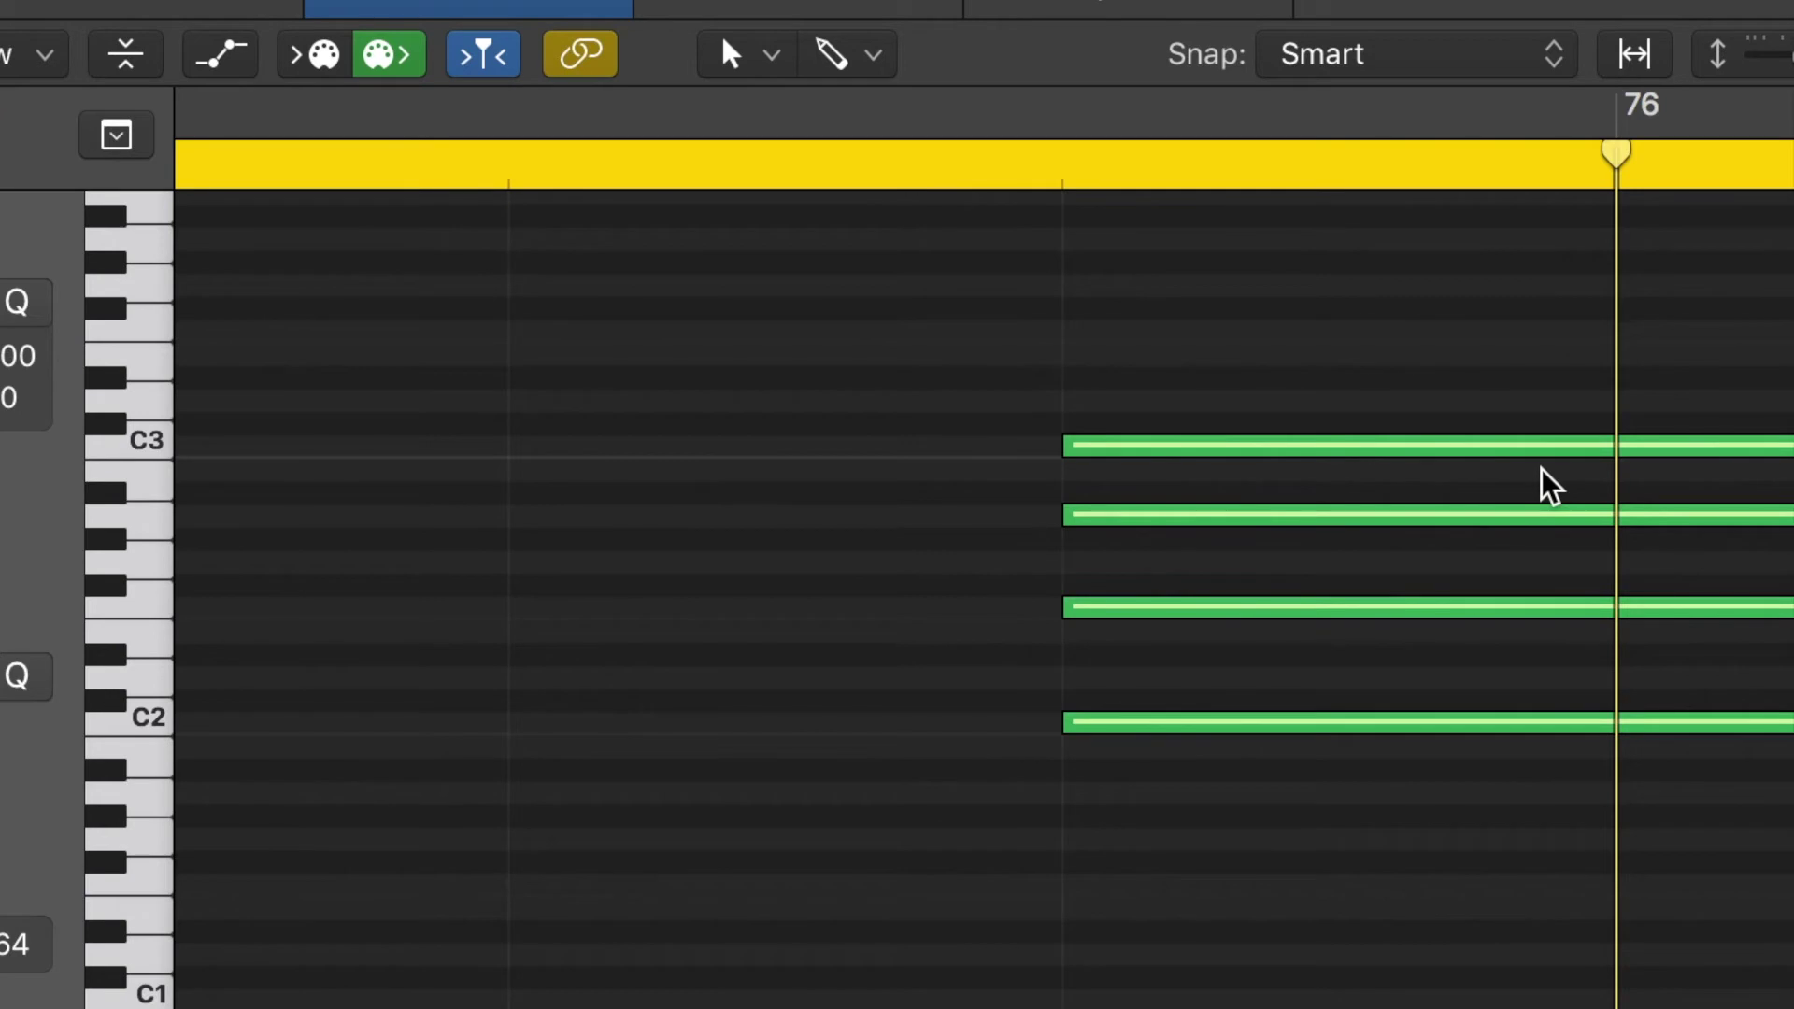
drag(1259, 447, 1274, 450)
drag(1125, 517, 1105, 517)
drag(1088, 723, 1074, 722)
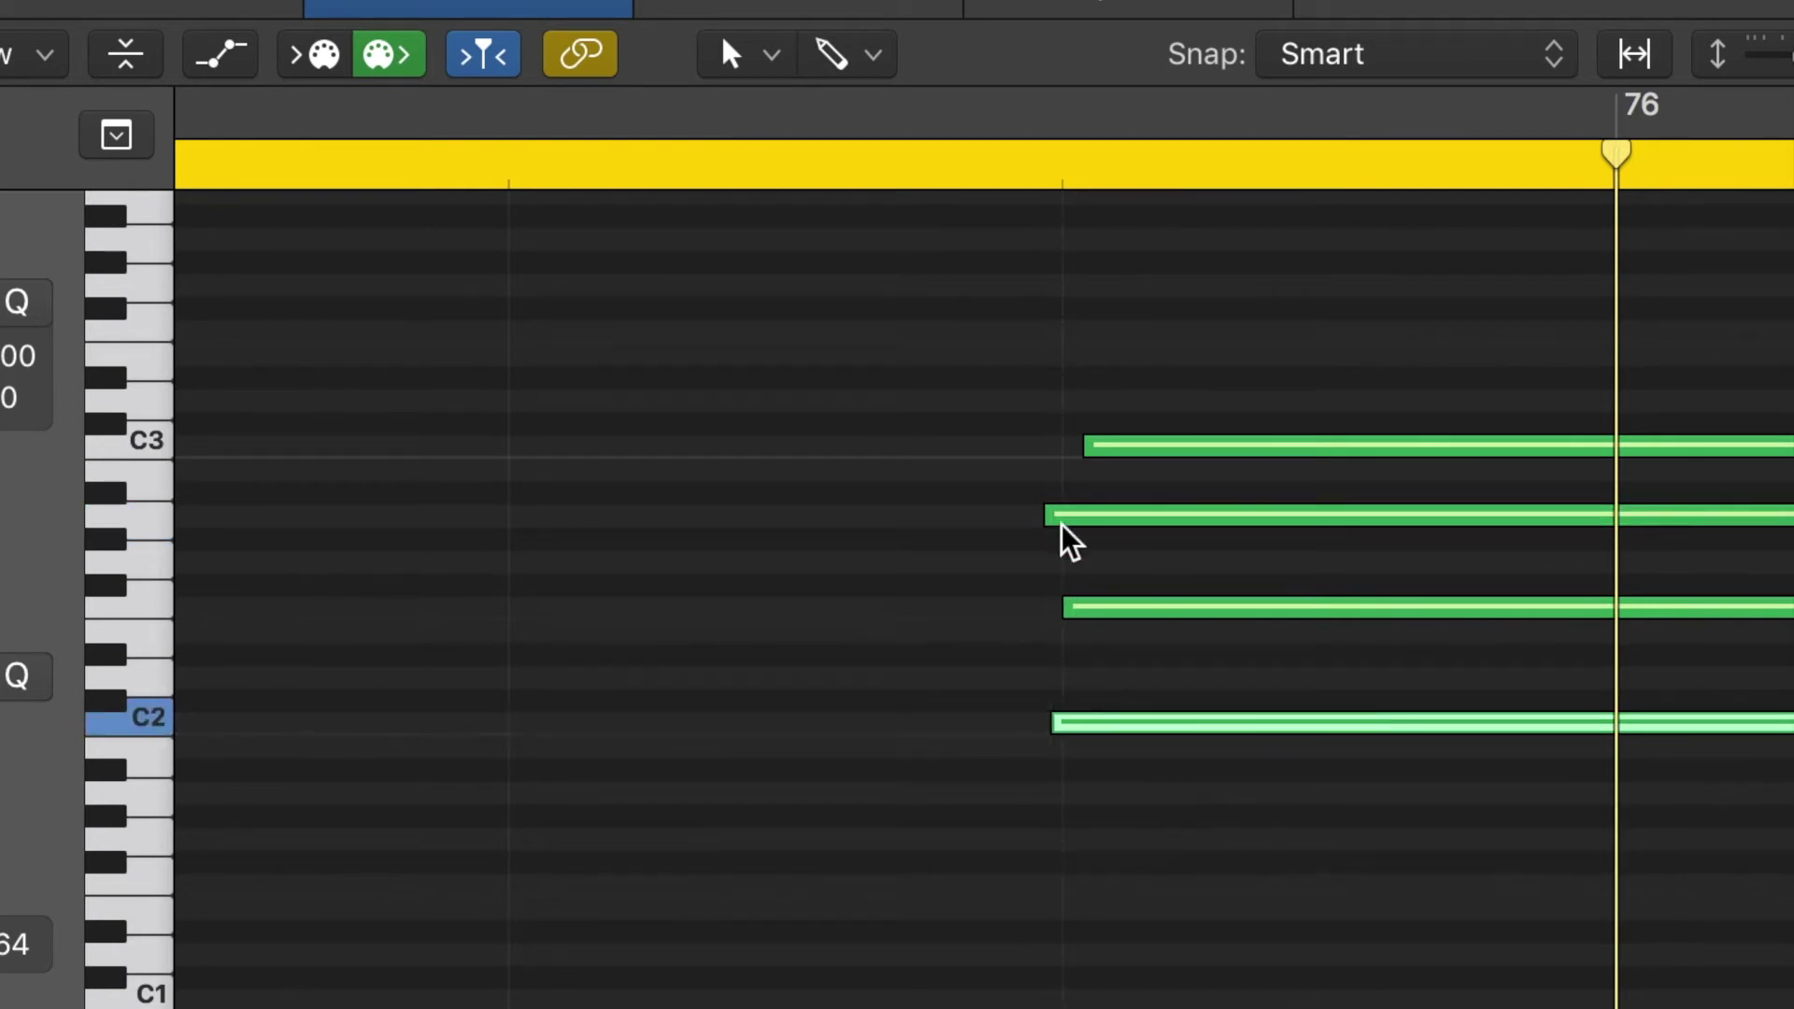
Play the bar 76 chord from just after 75 4 and stop playback
double_click(829, 160)
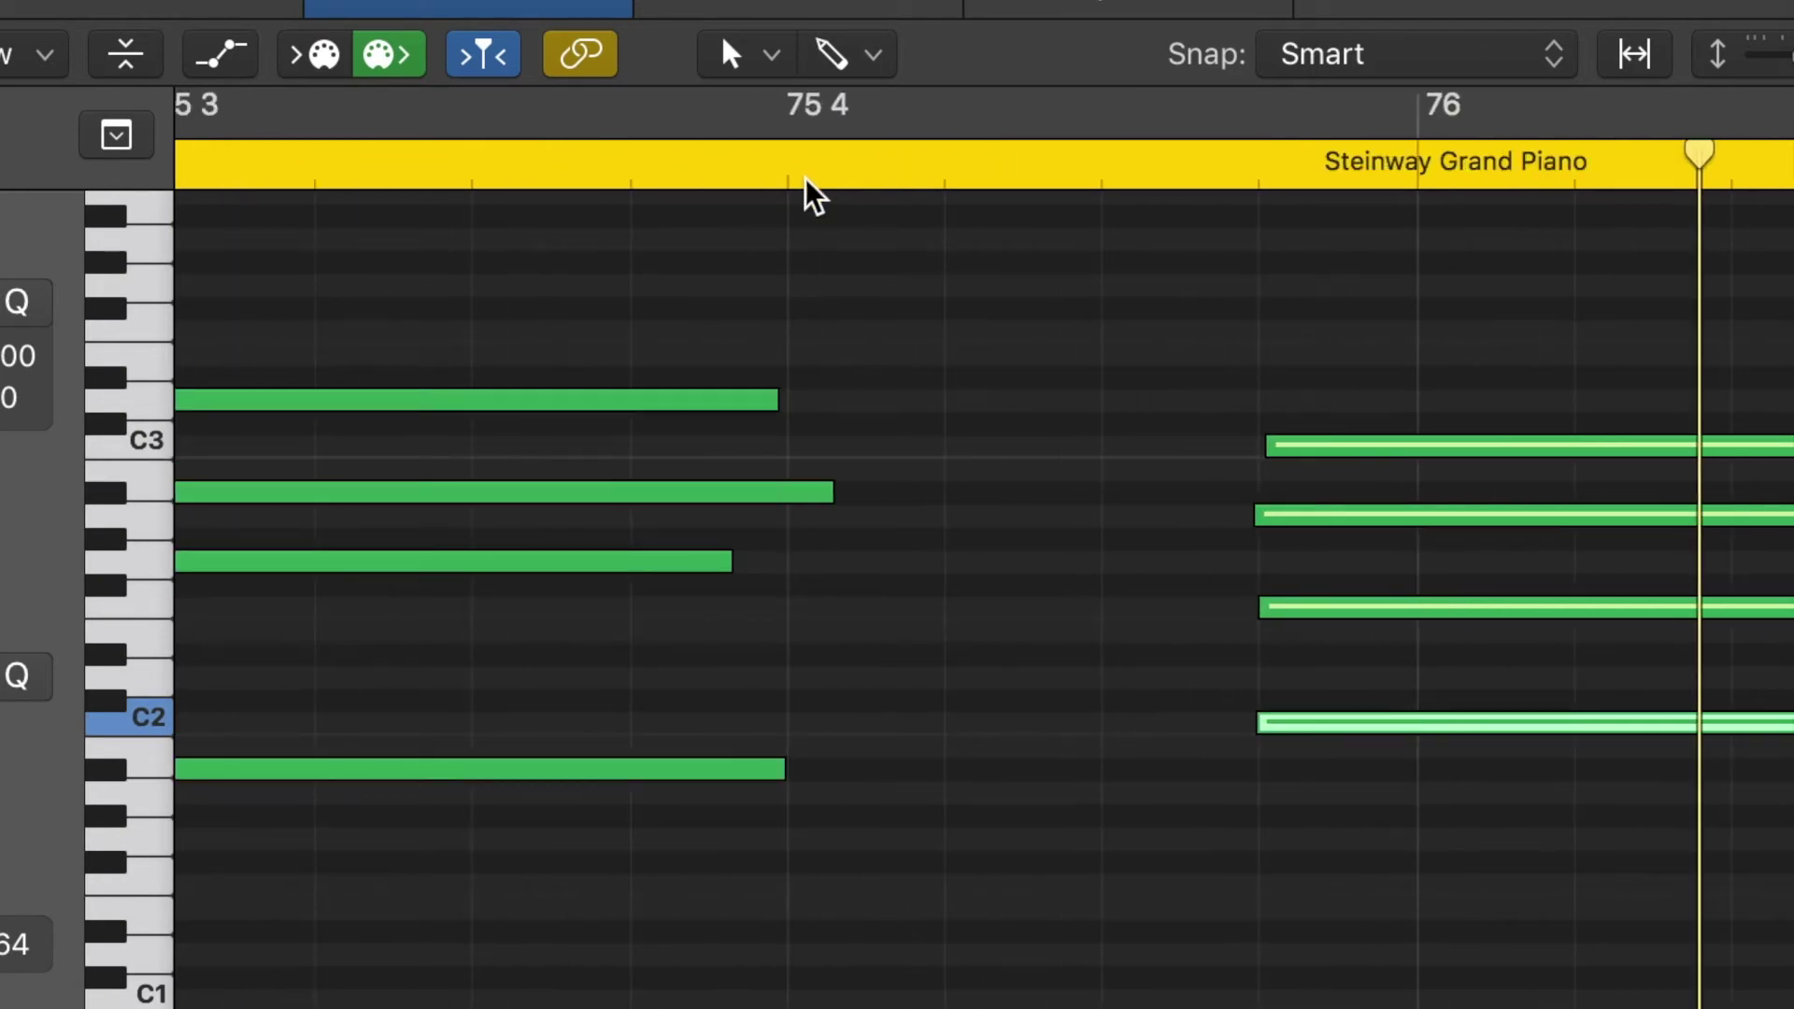
double_click(925, 161)
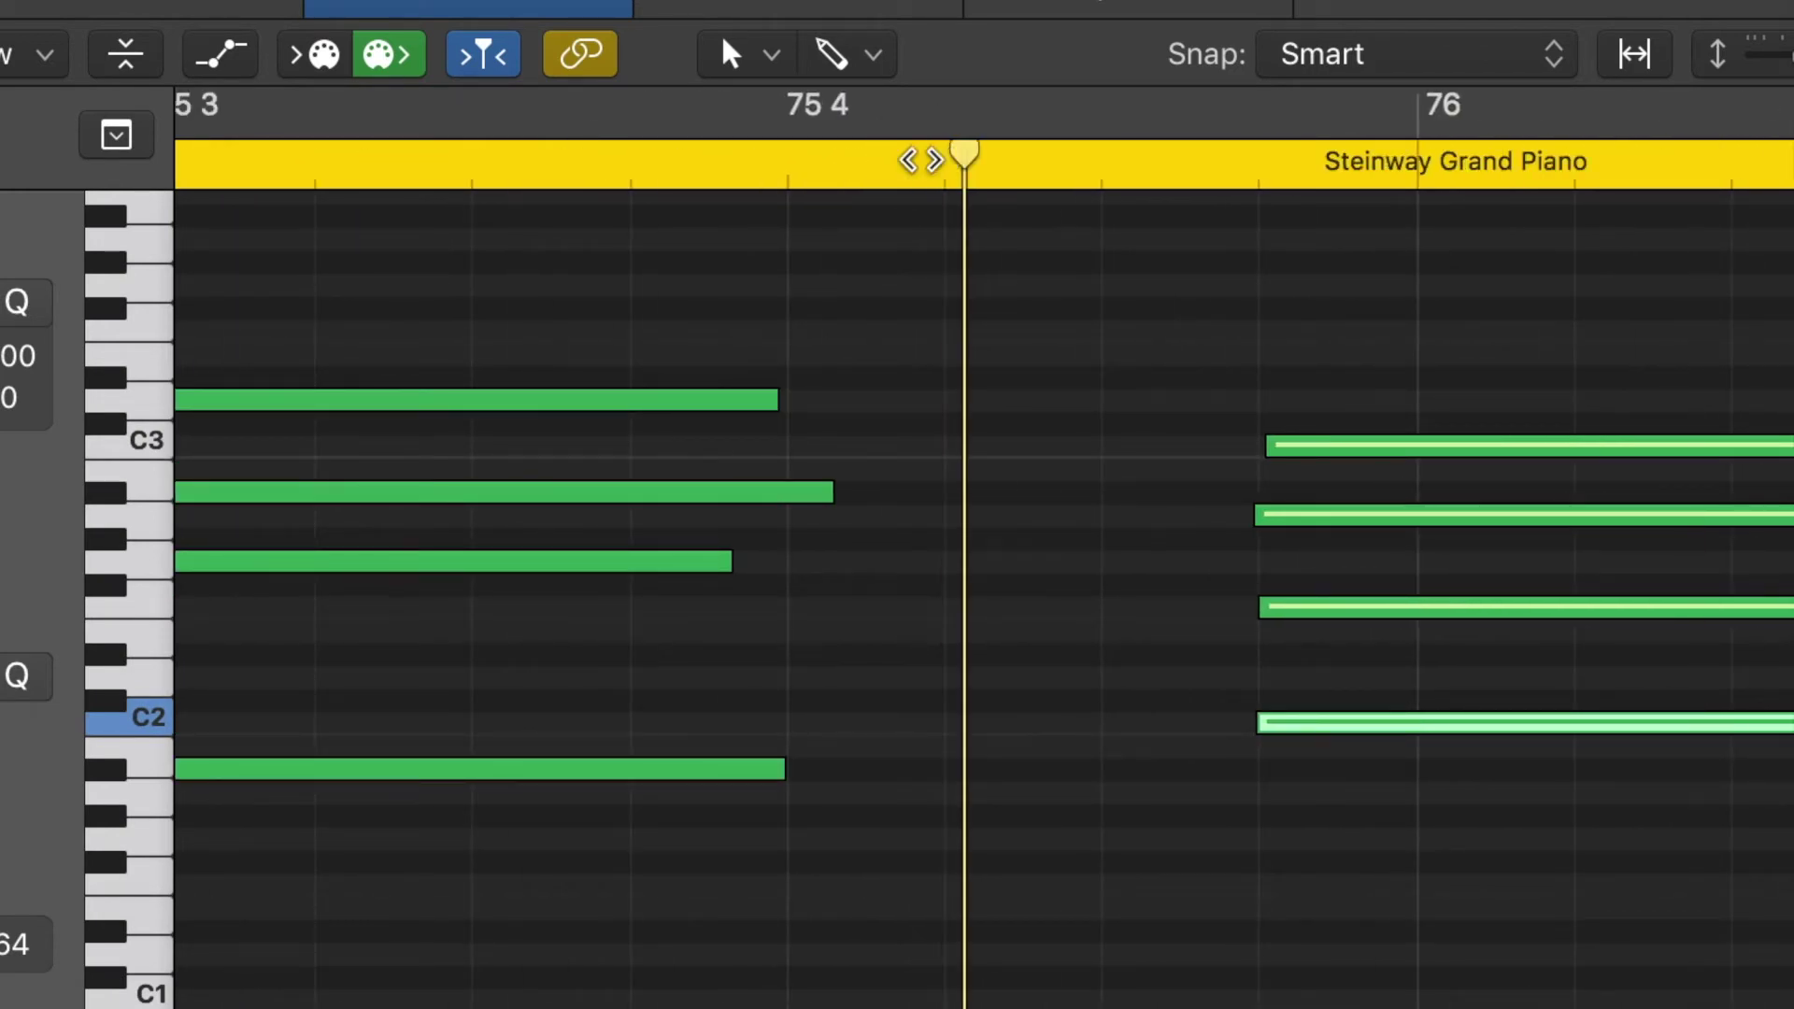
double_click(923, 168)
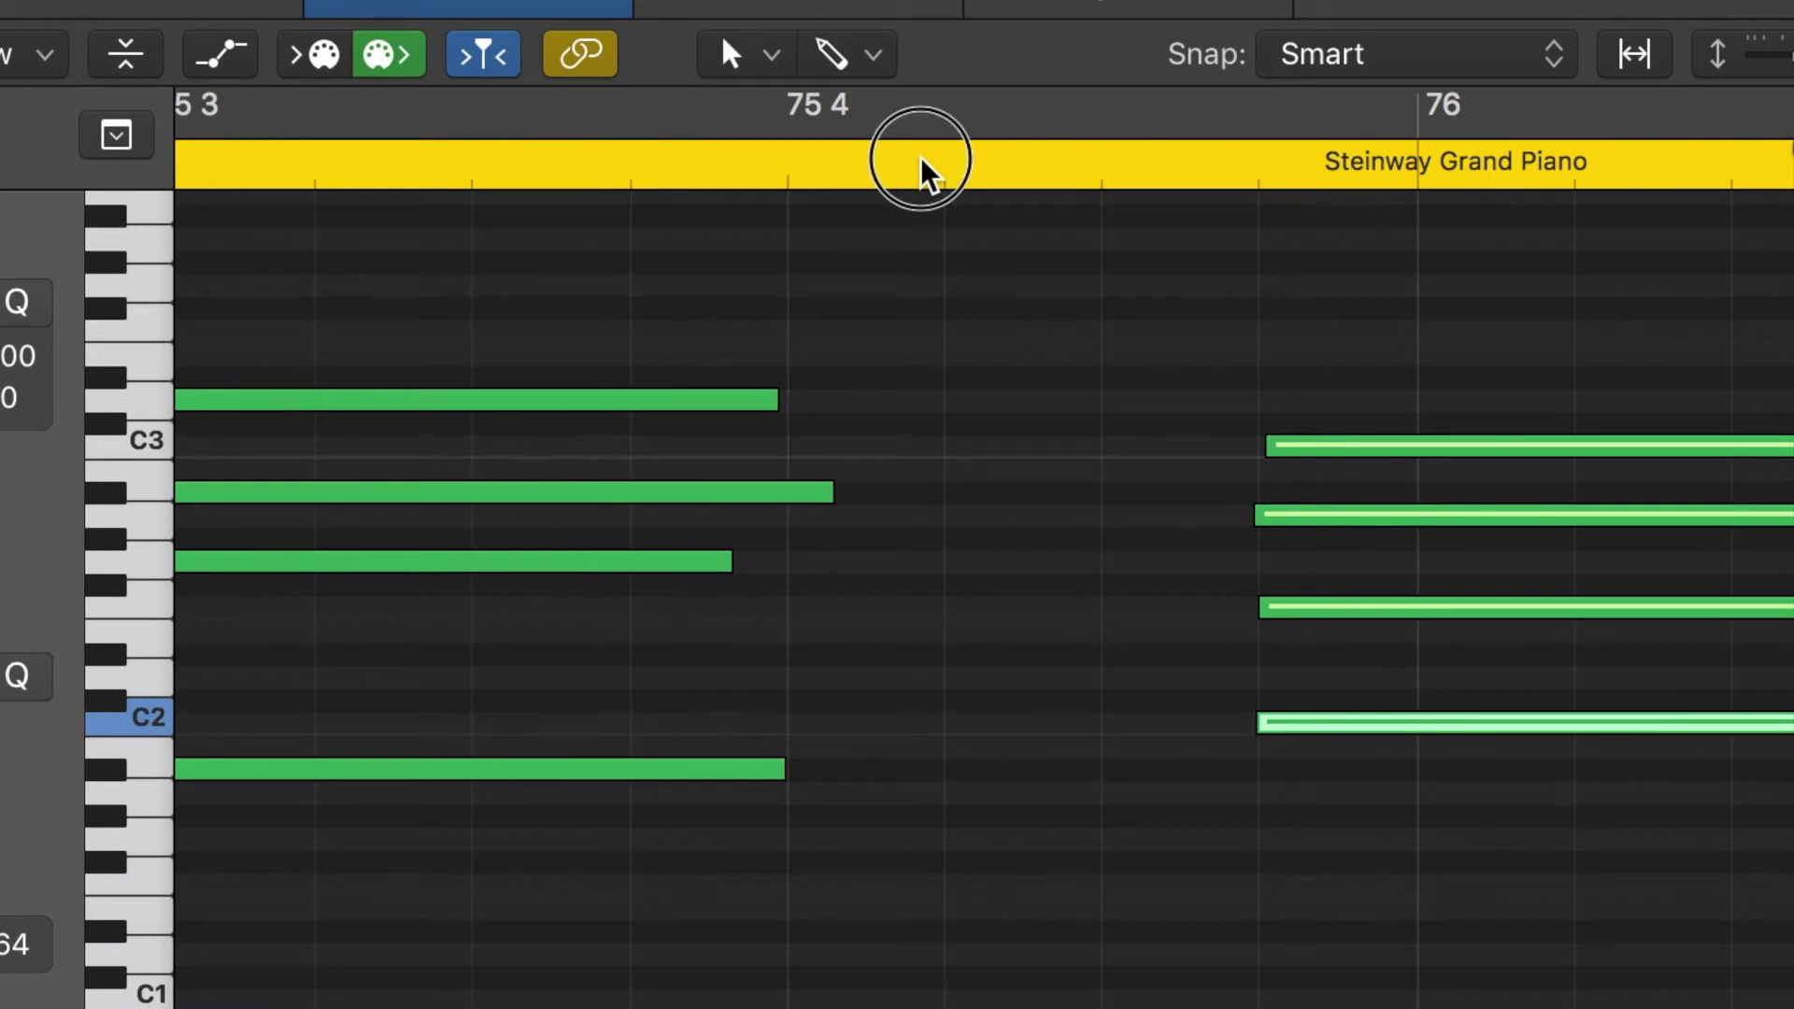
key(space)
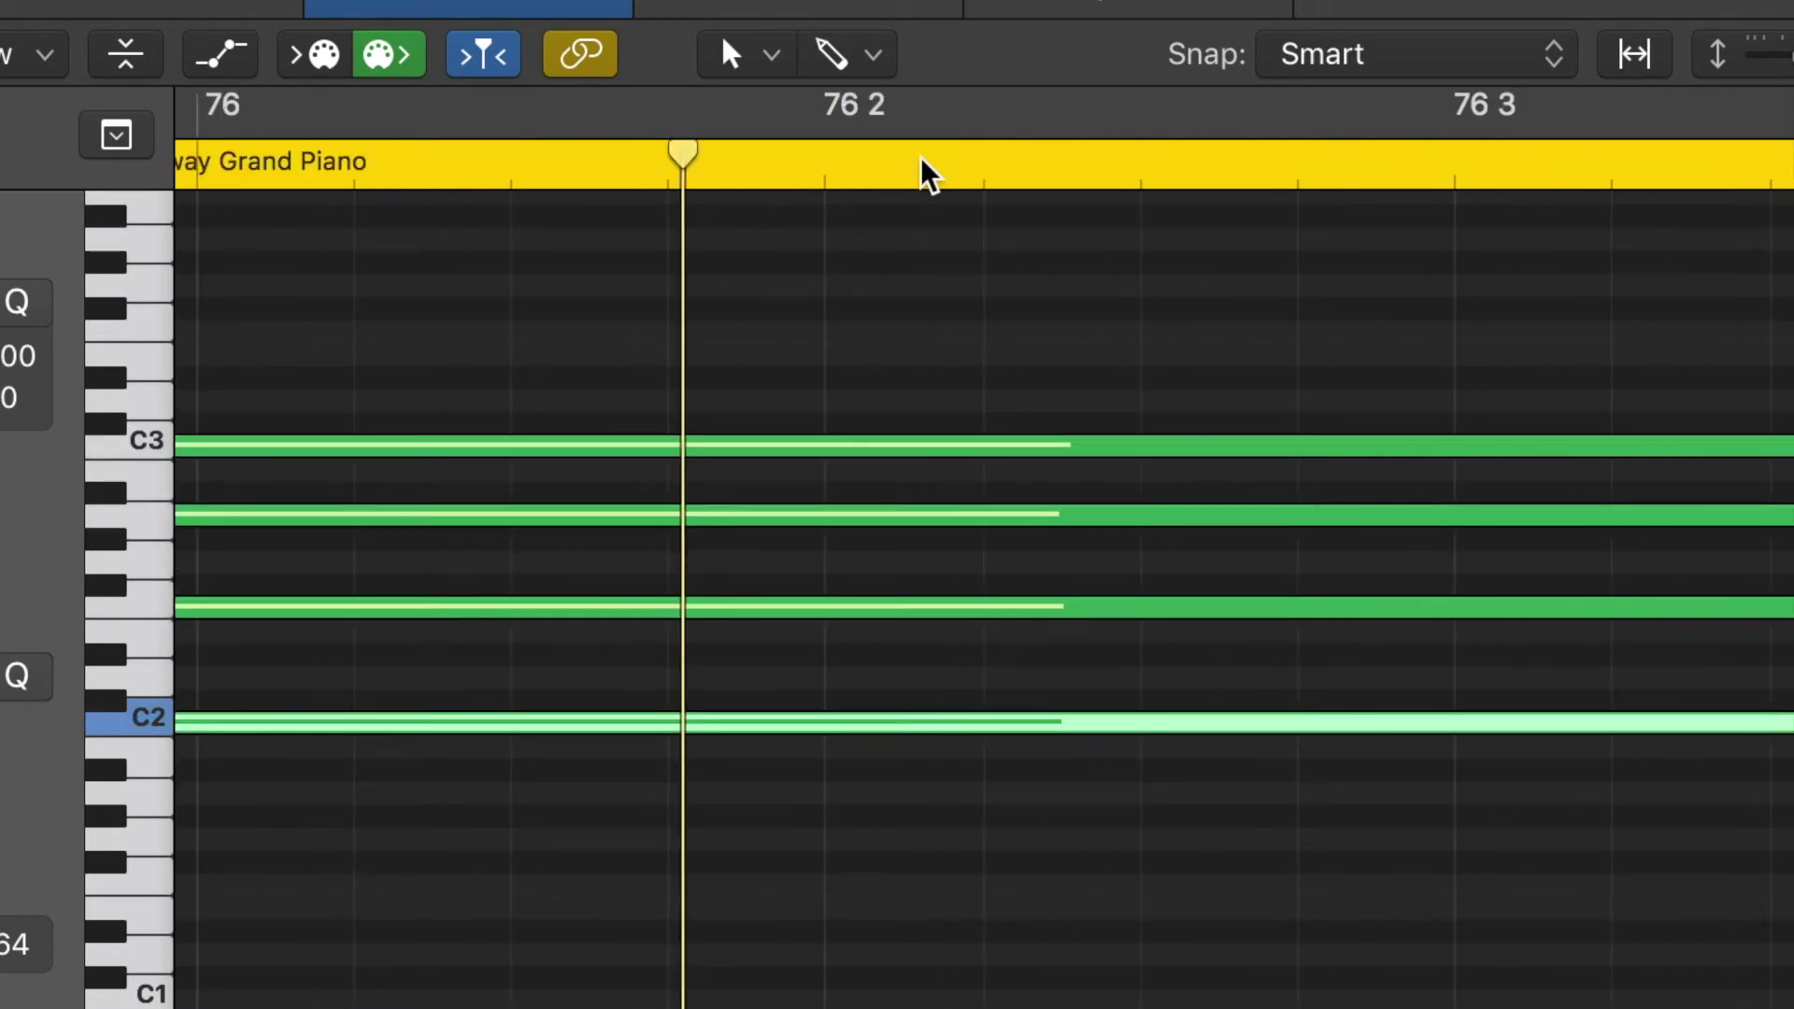
Replay the staggered chord from just before bar 76 and stop at the start of bar 77
key(super+Left)
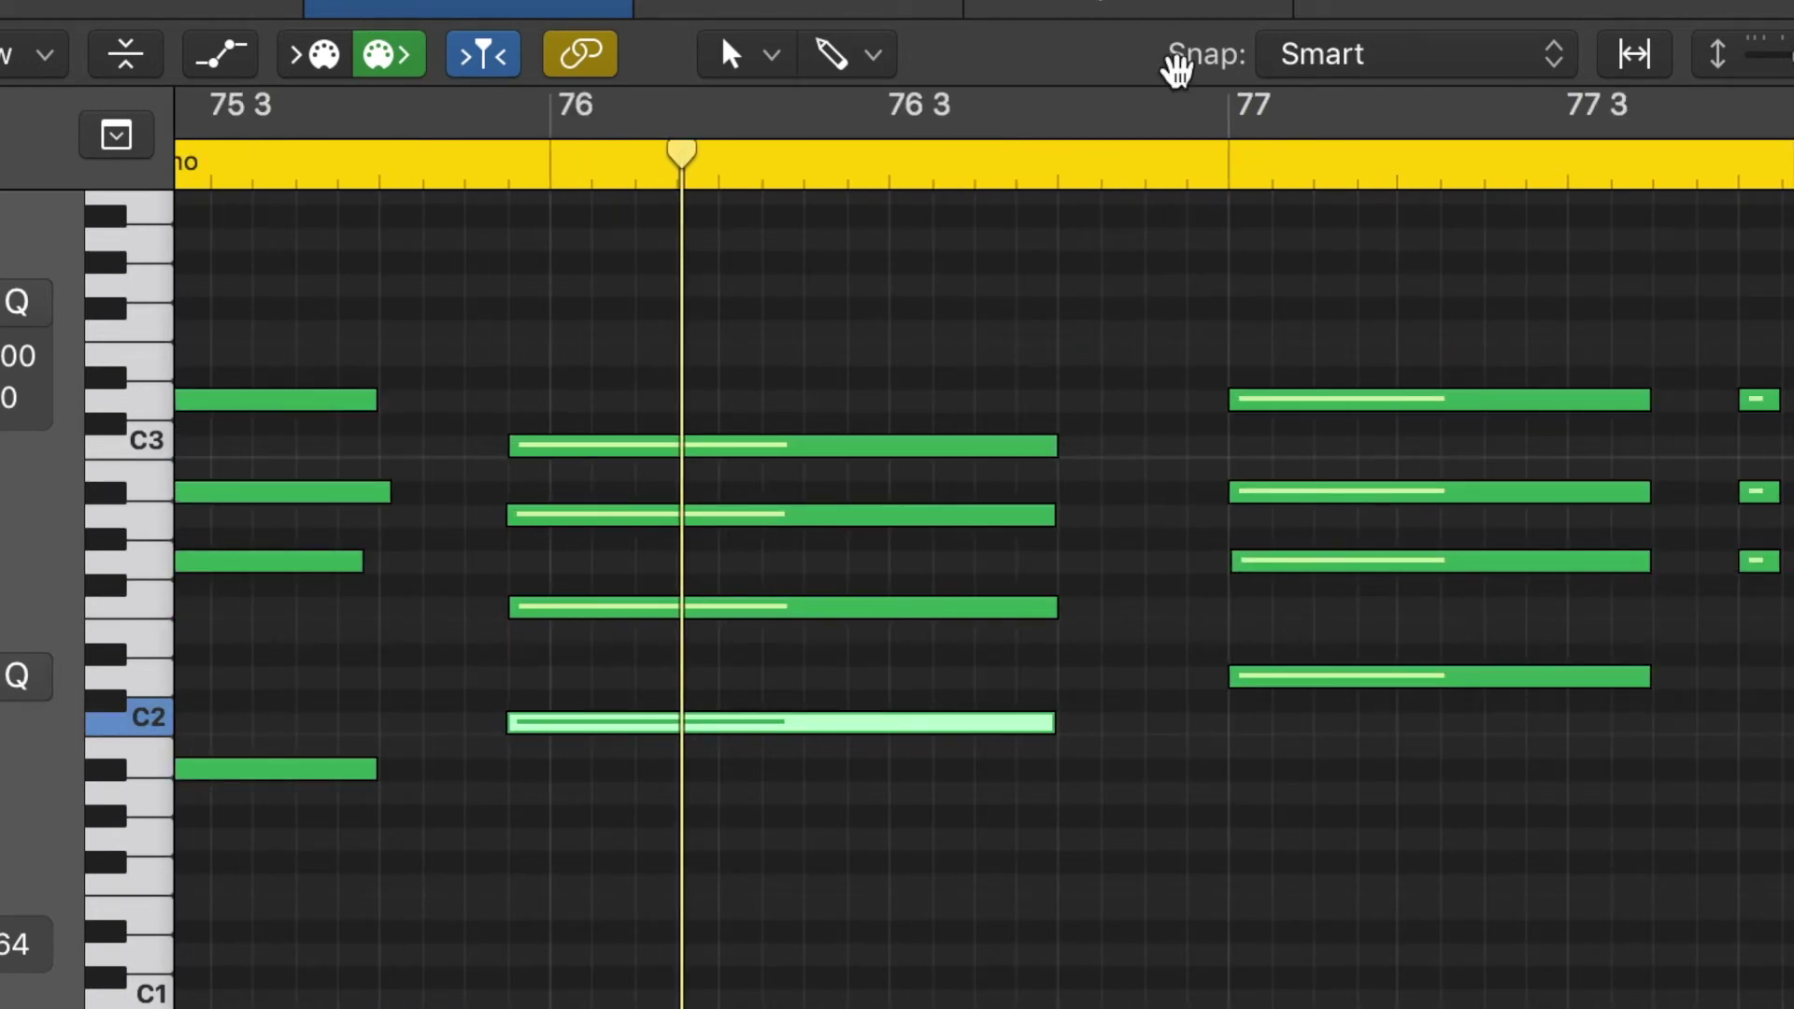
click(990, 177)
key(space)
key(space)
click(472, 173)
key(space)
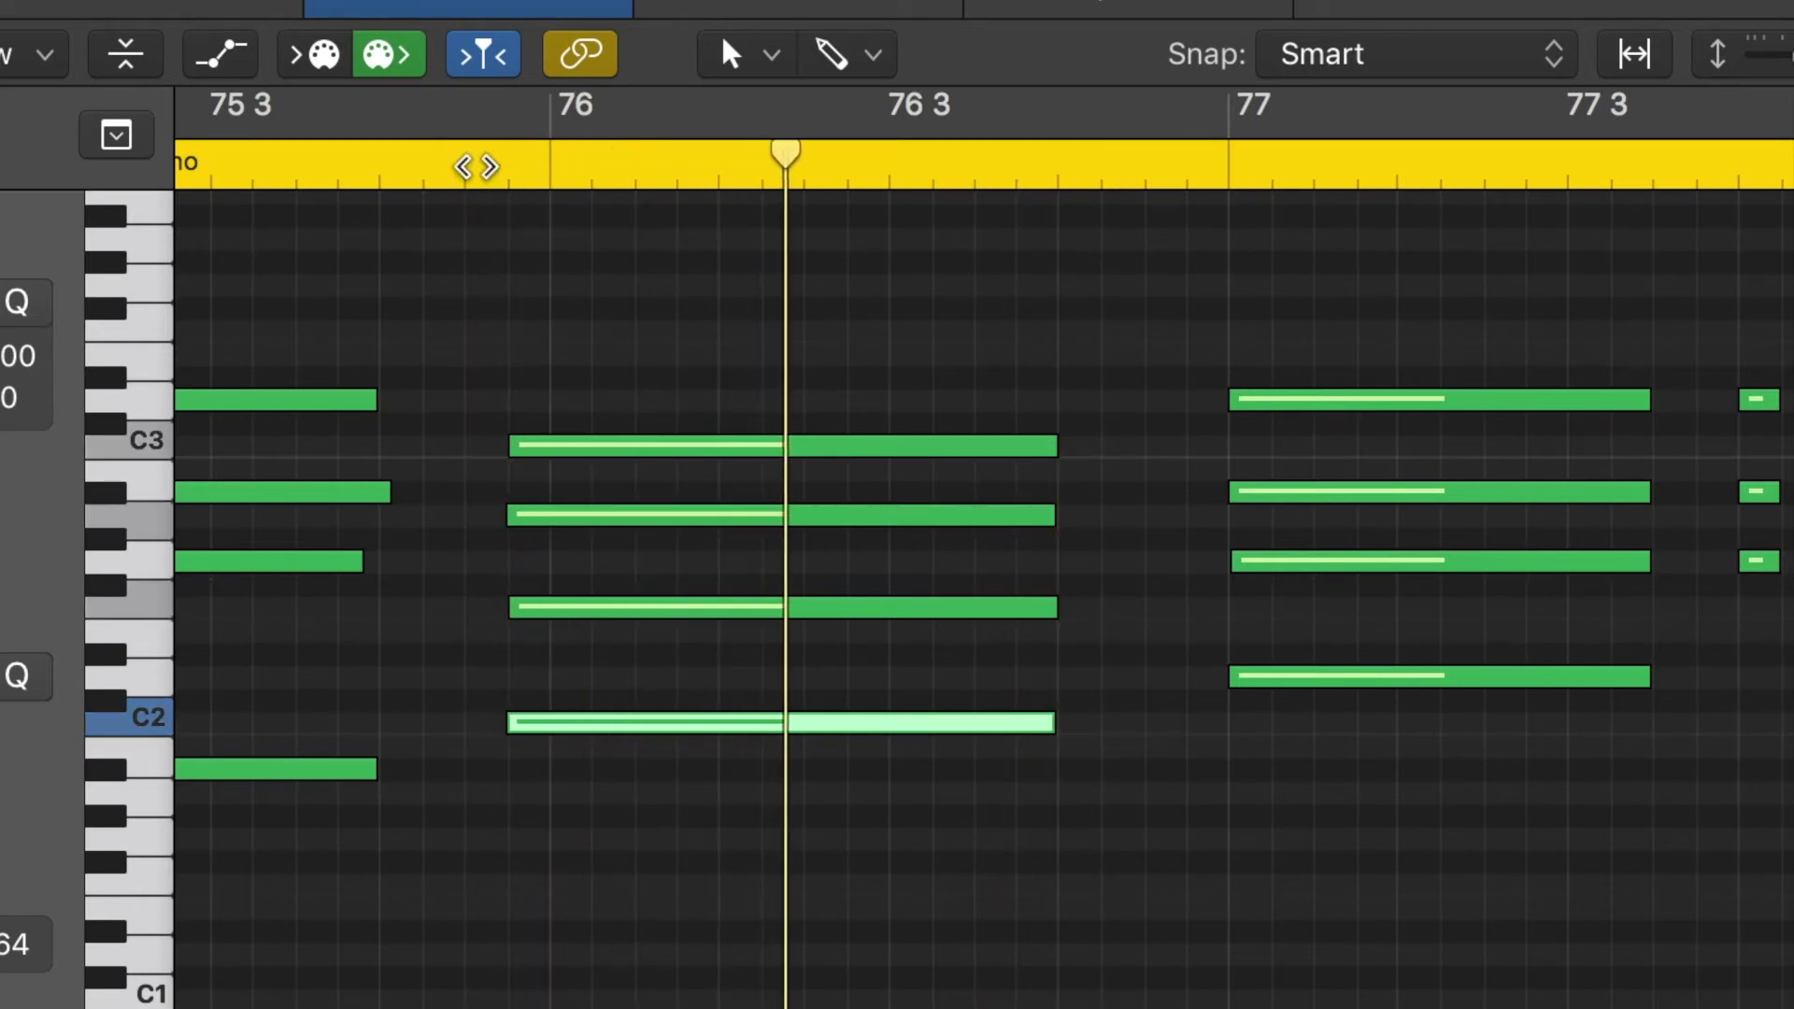
key(space)
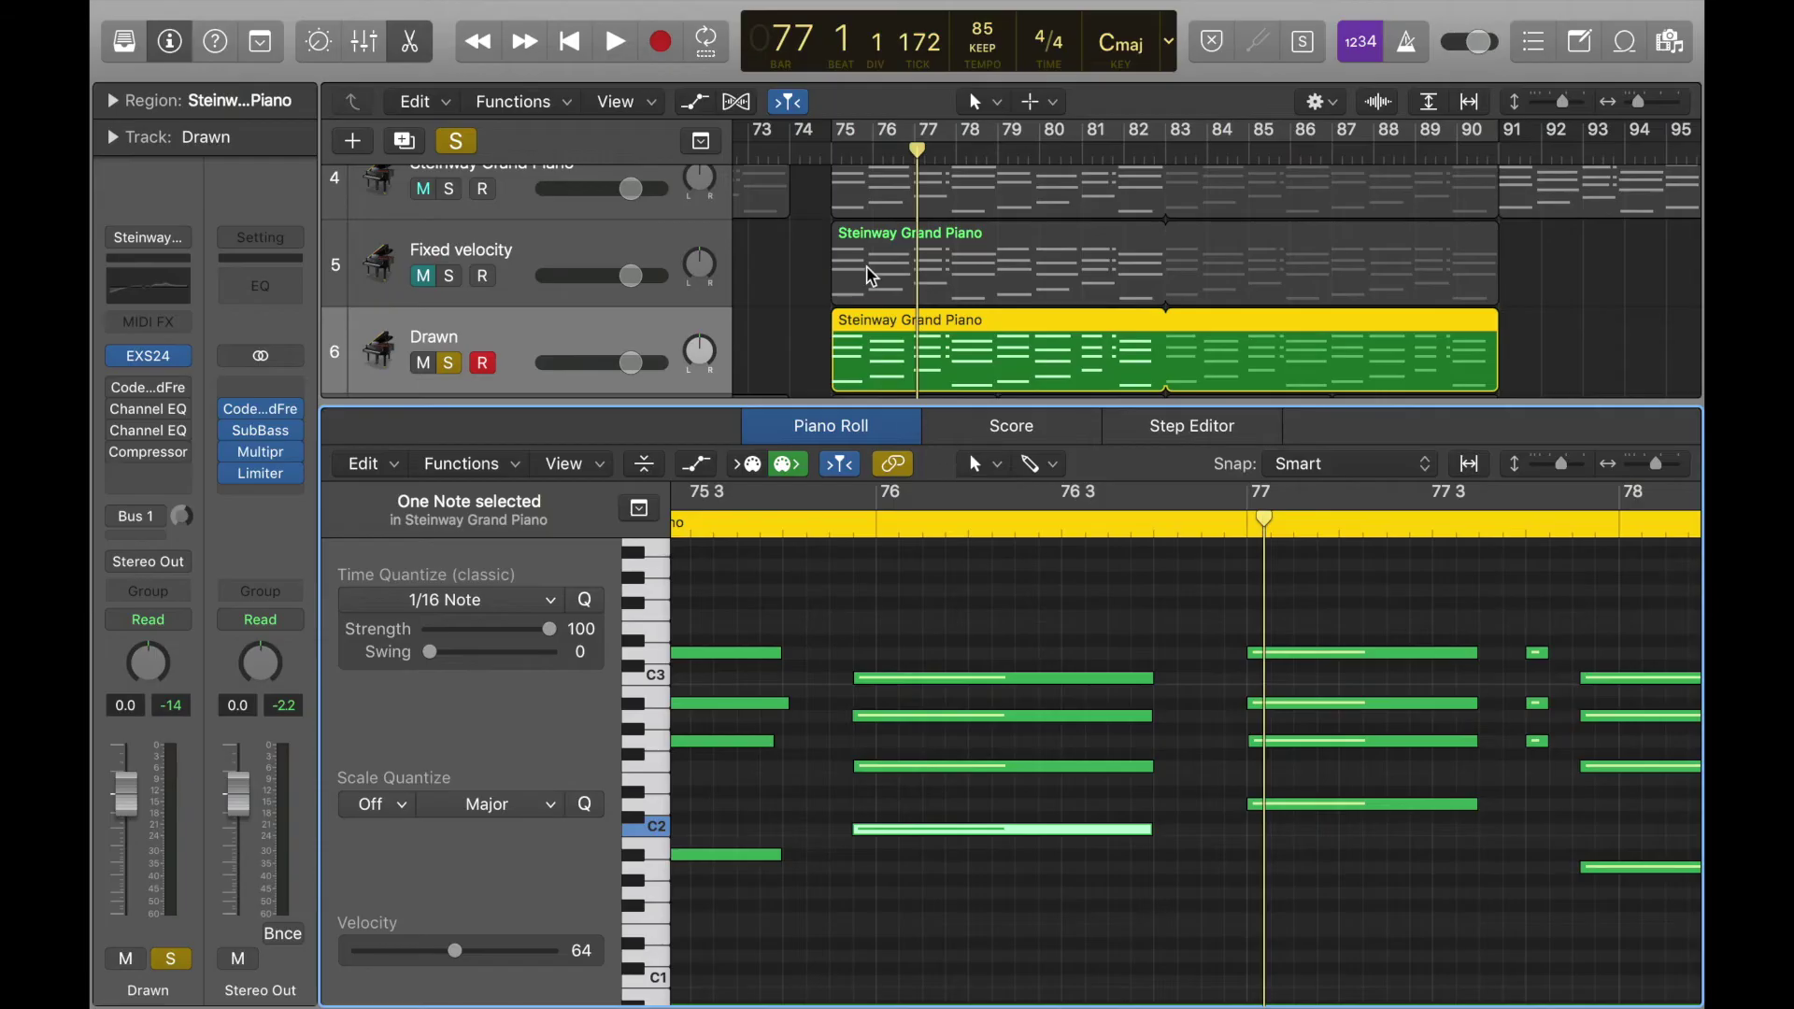
Open the played Steinway Grand Piano region on track 4, solo that track instead of Drawn, and place the playhead at bar 75
scroll(867, 269, up, 2)
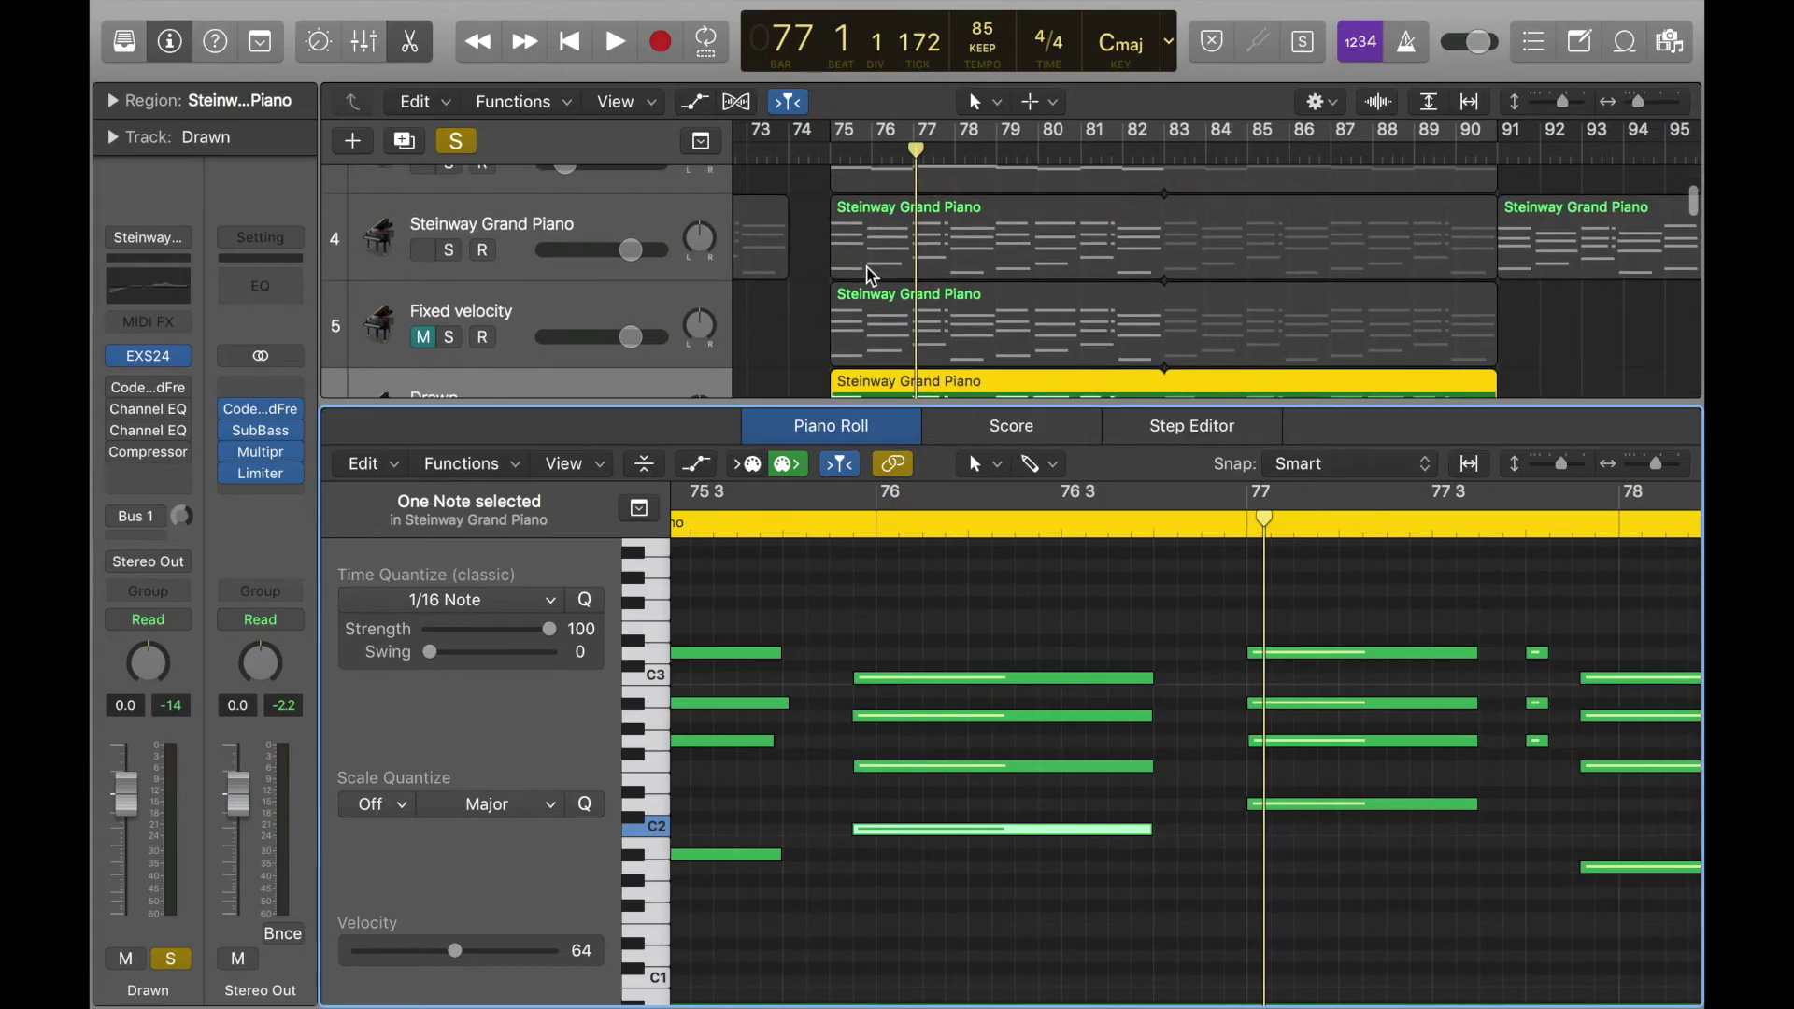
click(867, 269)
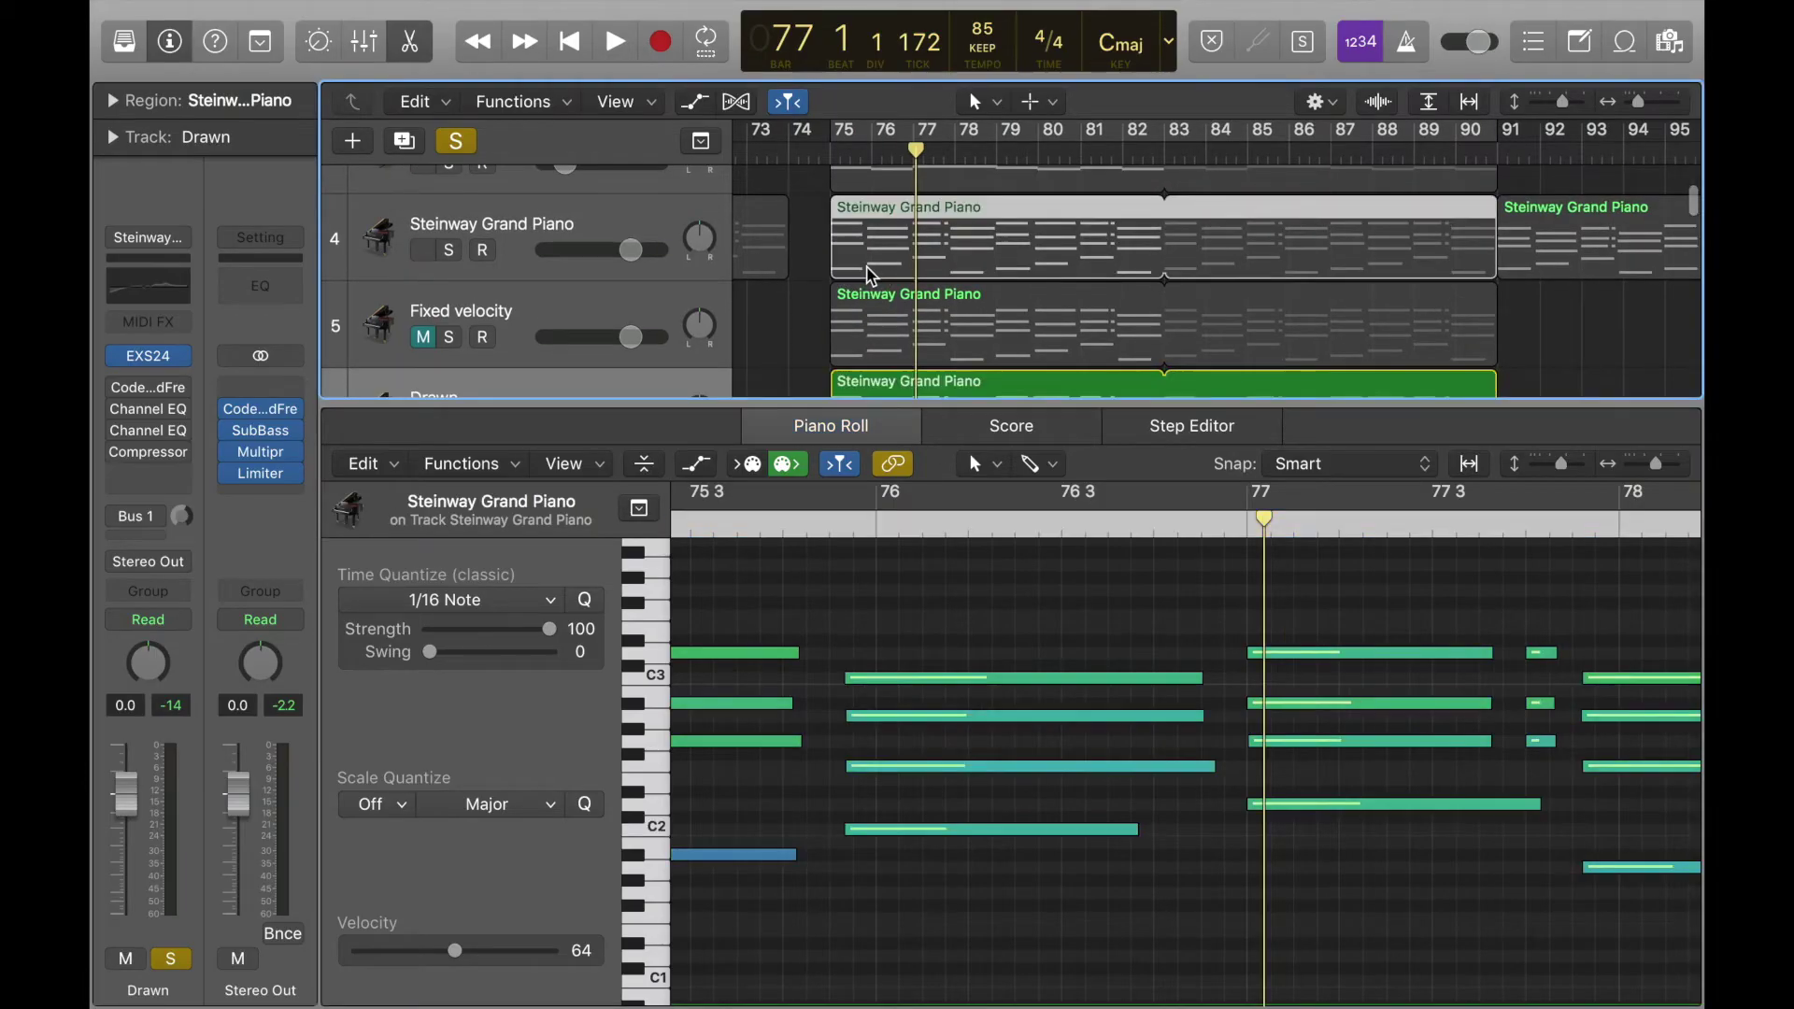
click(449, 249)
click(826, 150)
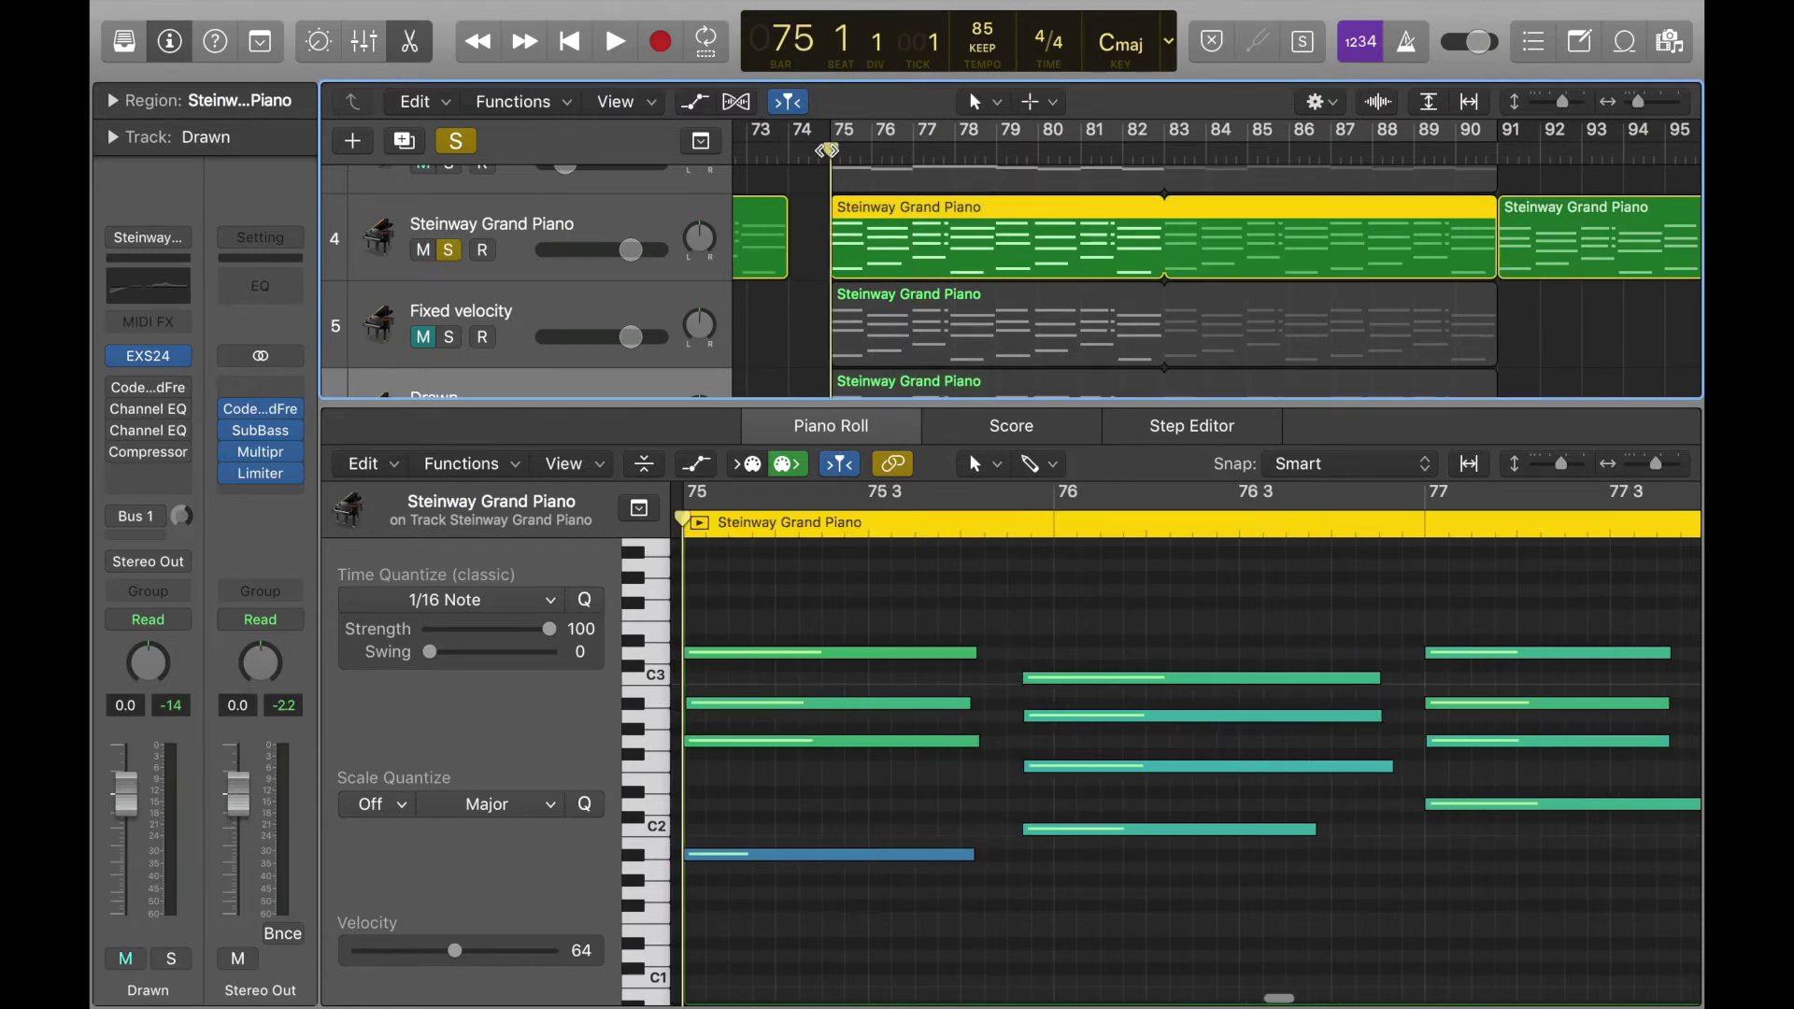
Play the Steinway Grand Piano region from bar 75 into bar 82, and examine the note timing around 81 4 and bar 82
key(space)
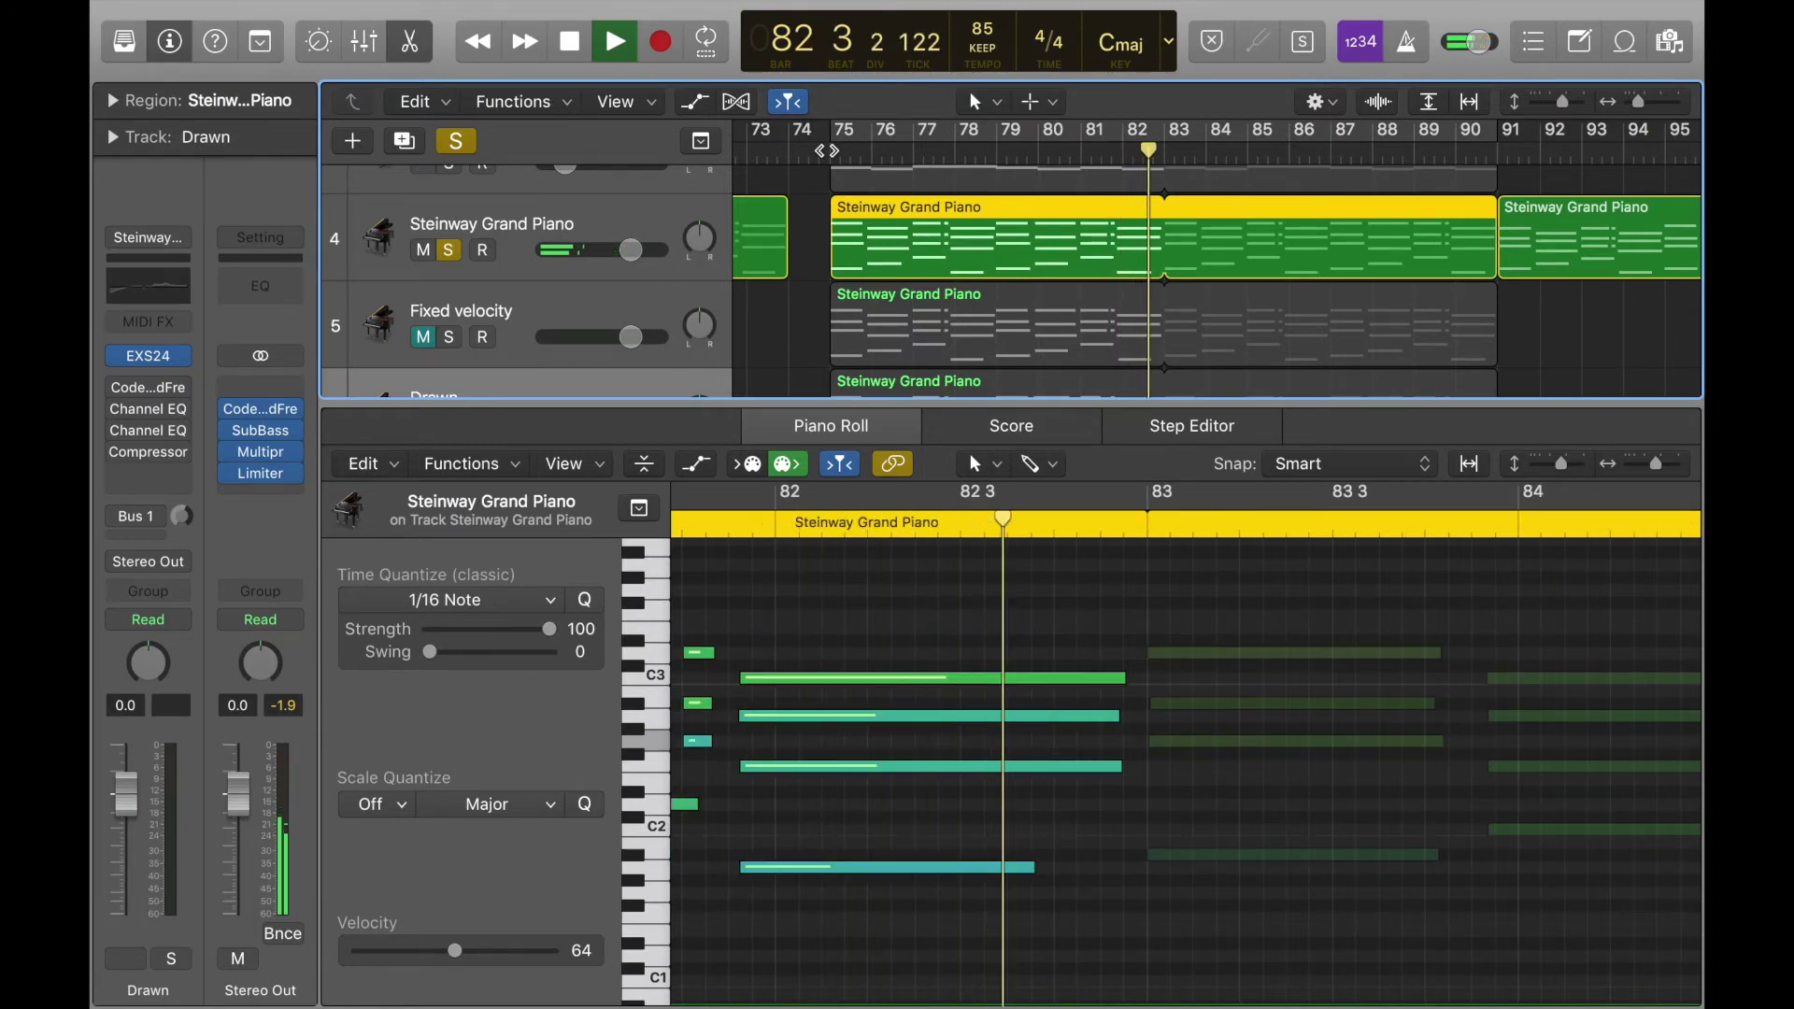
scroll(1314, 627, down, 2)
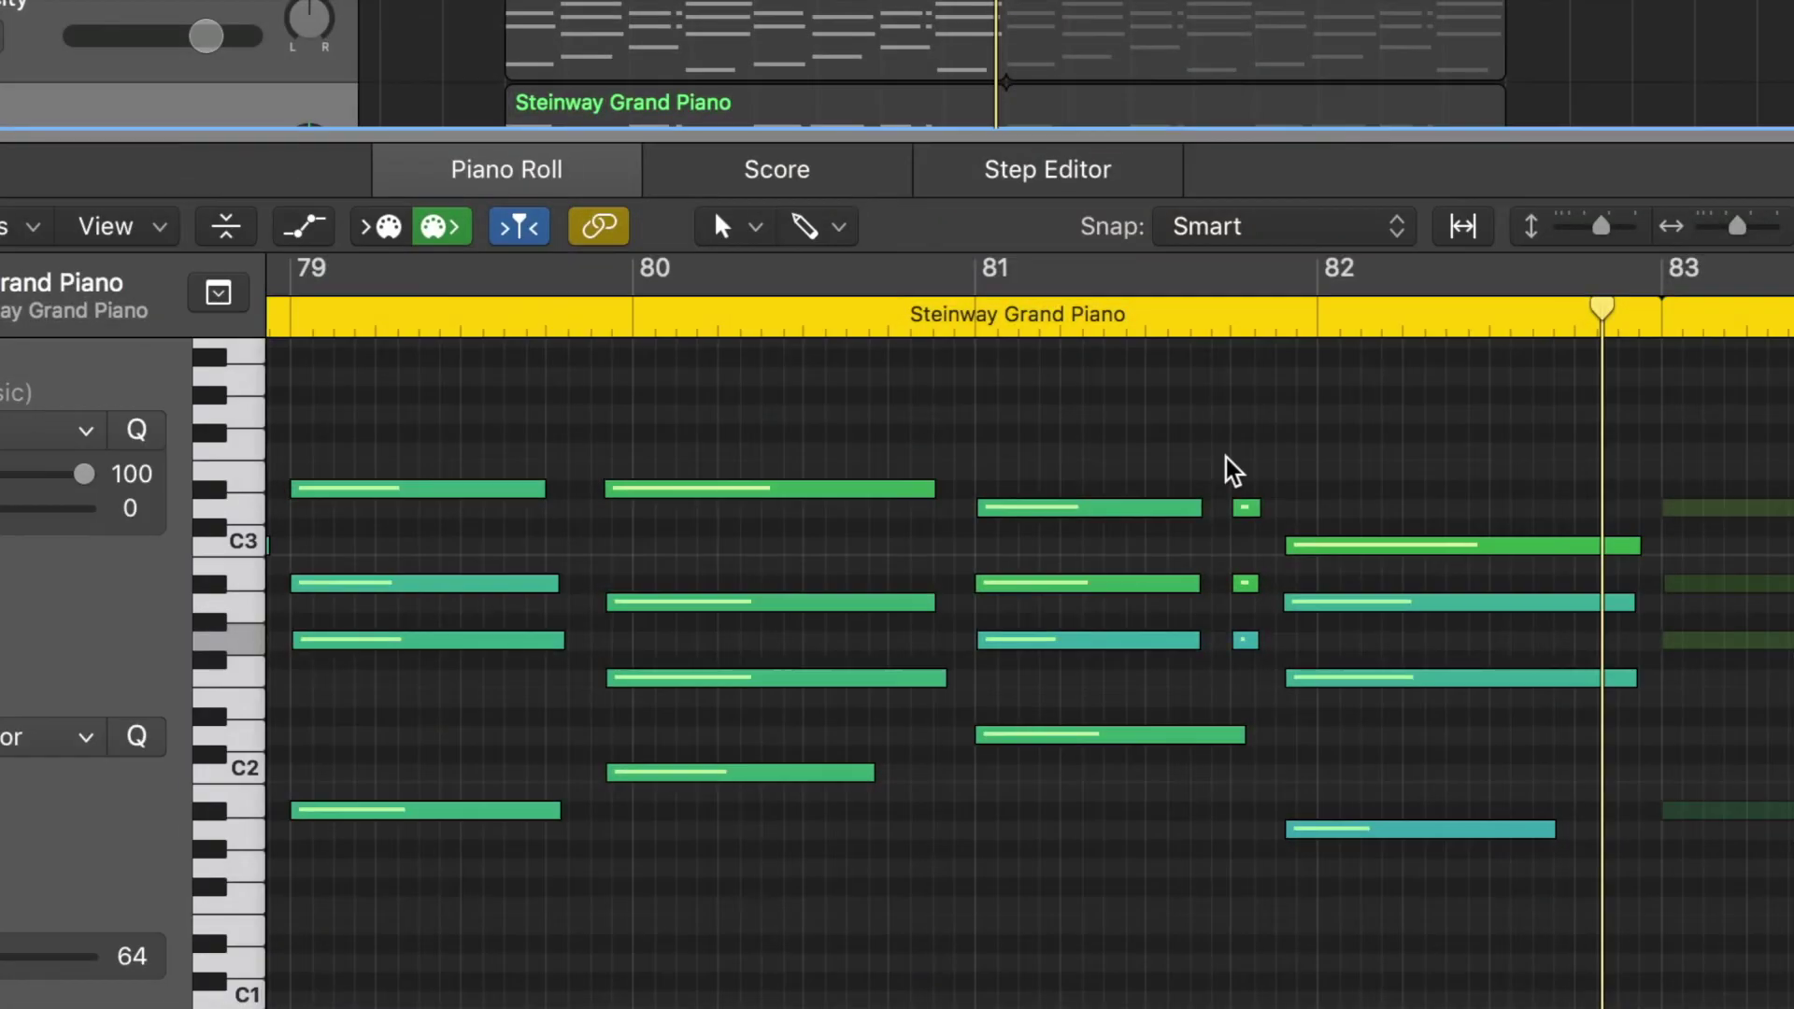
scroll(1229, 436, up, 5)
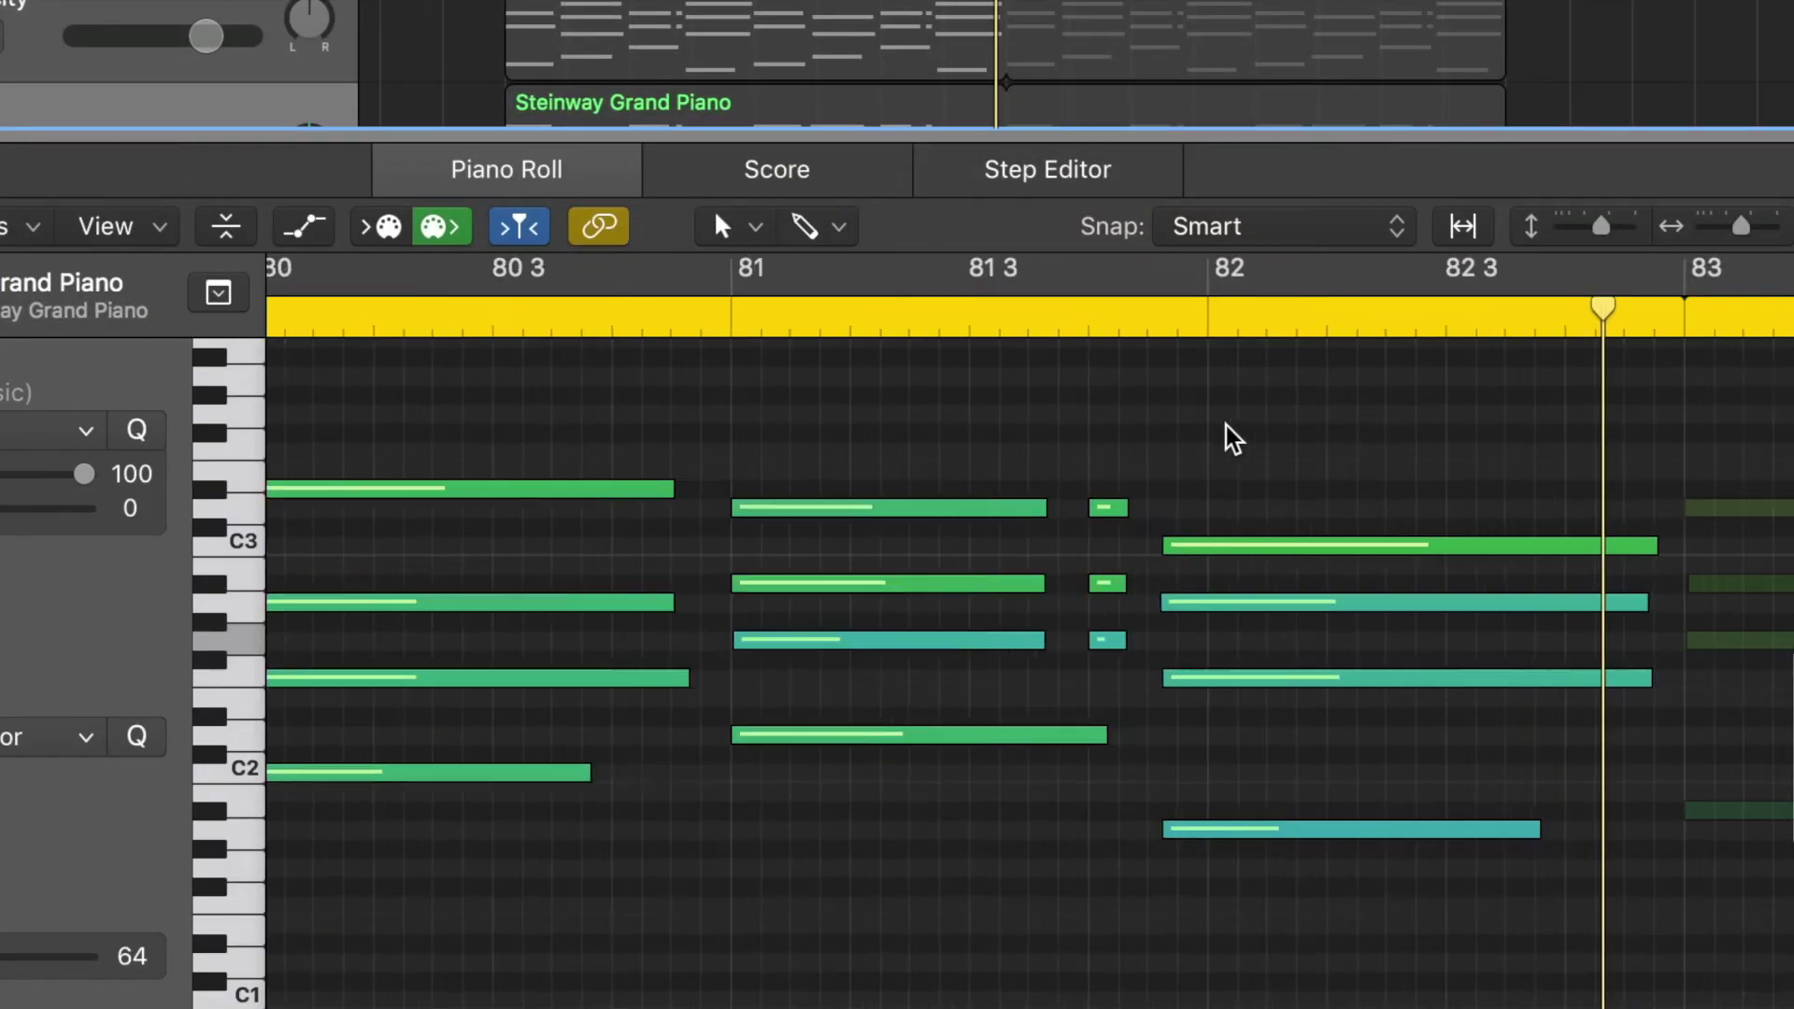
scroll(1229, 436, left, 3)
scroll(1229, 436, left, 5)
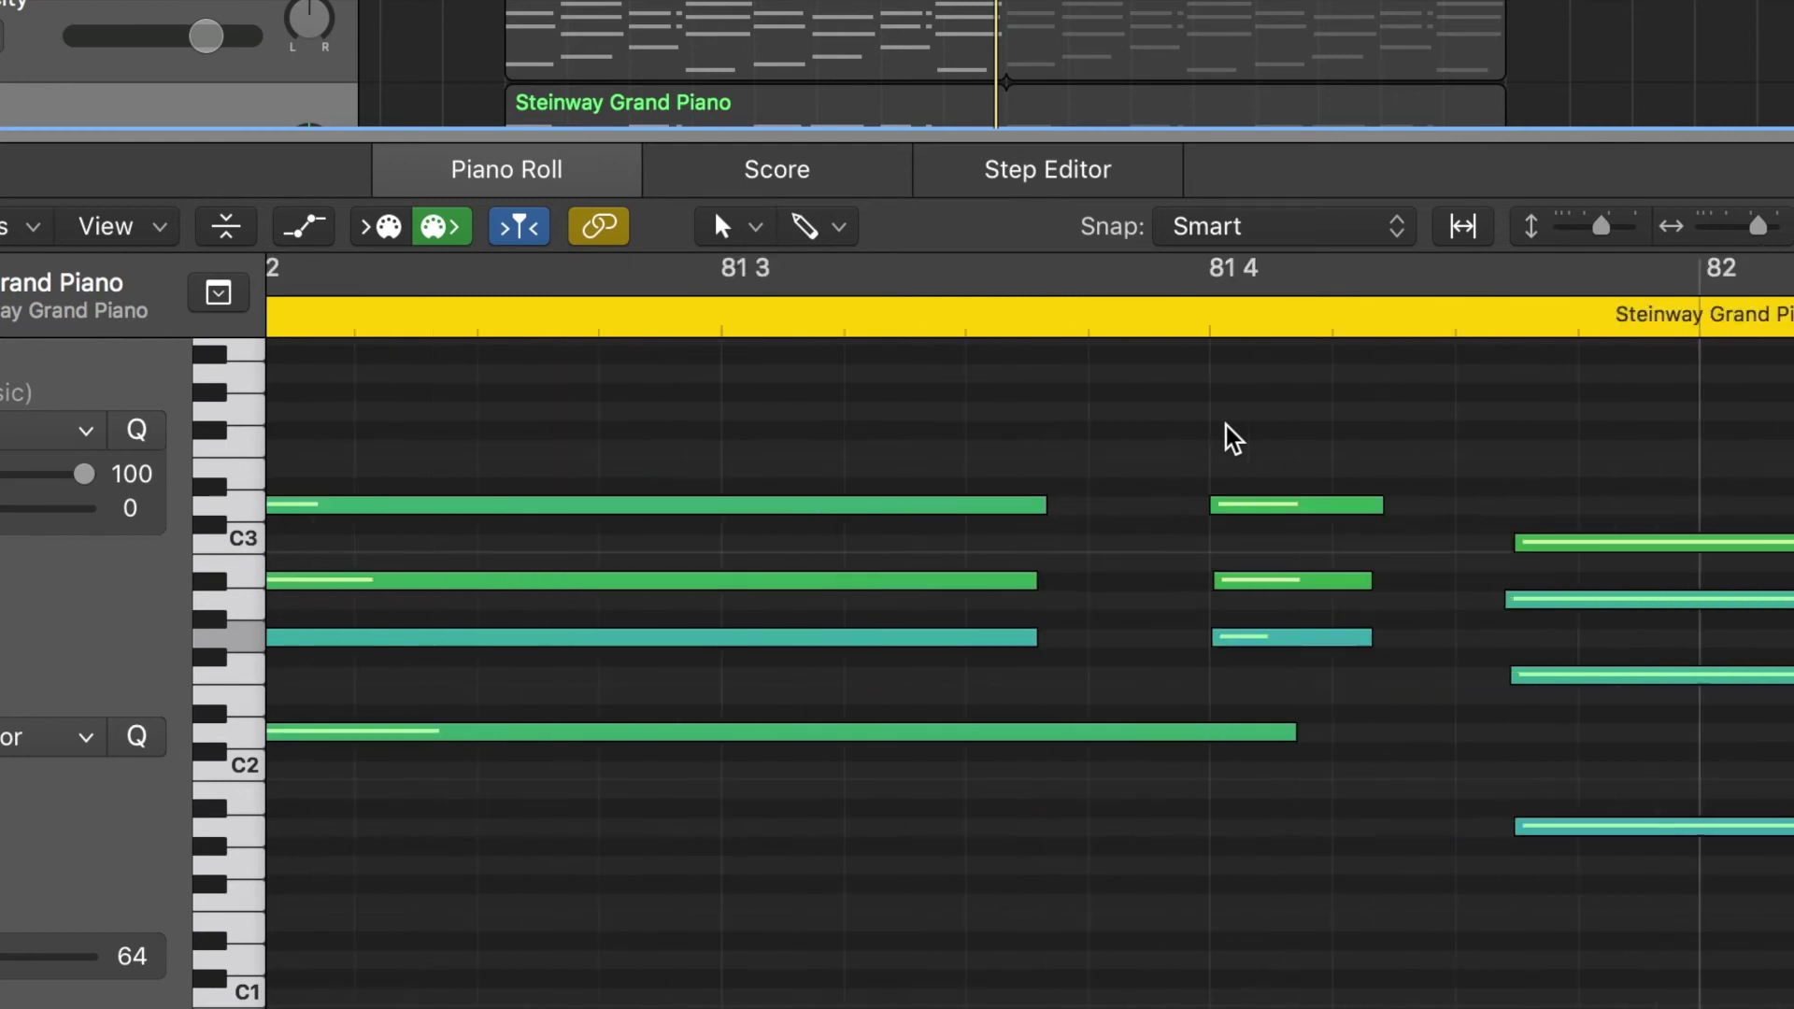
scroll(1229, 436, down, 2)
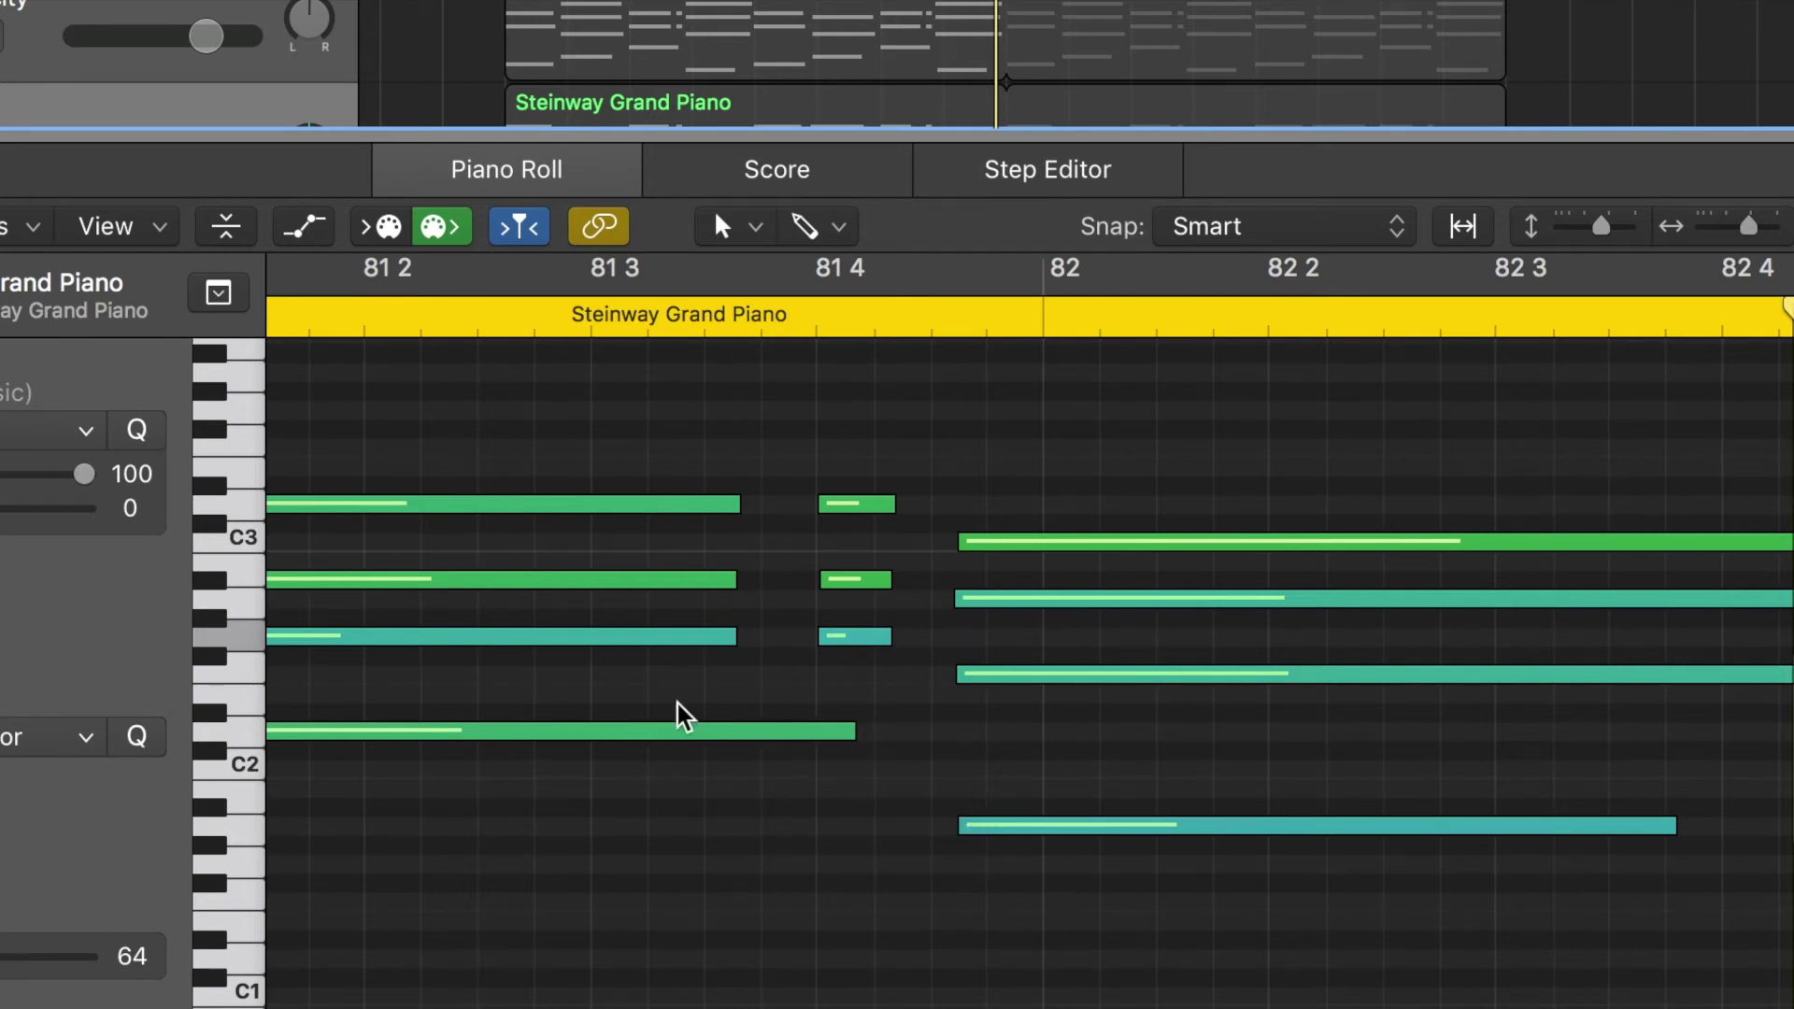
Place the playhead near 76 4, select the F2 note of the bar 76 chord, and compare where the chord's notes end
key(z)
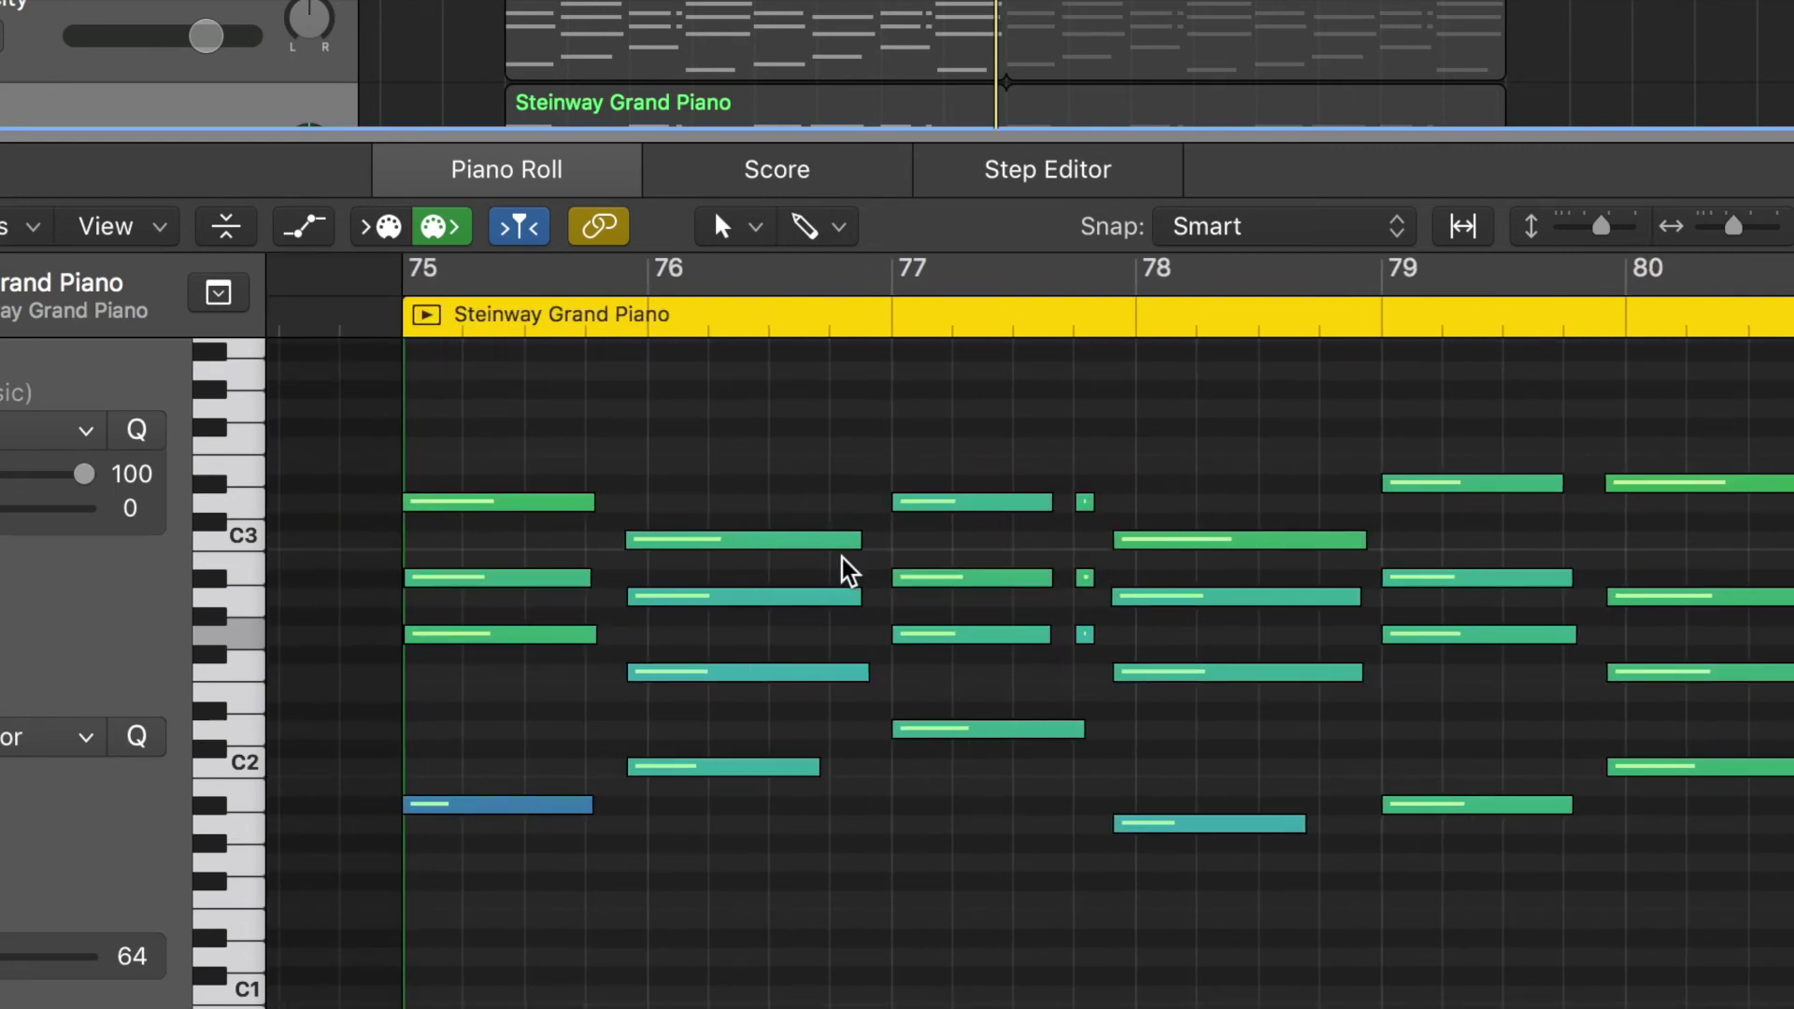
click(829, 311)
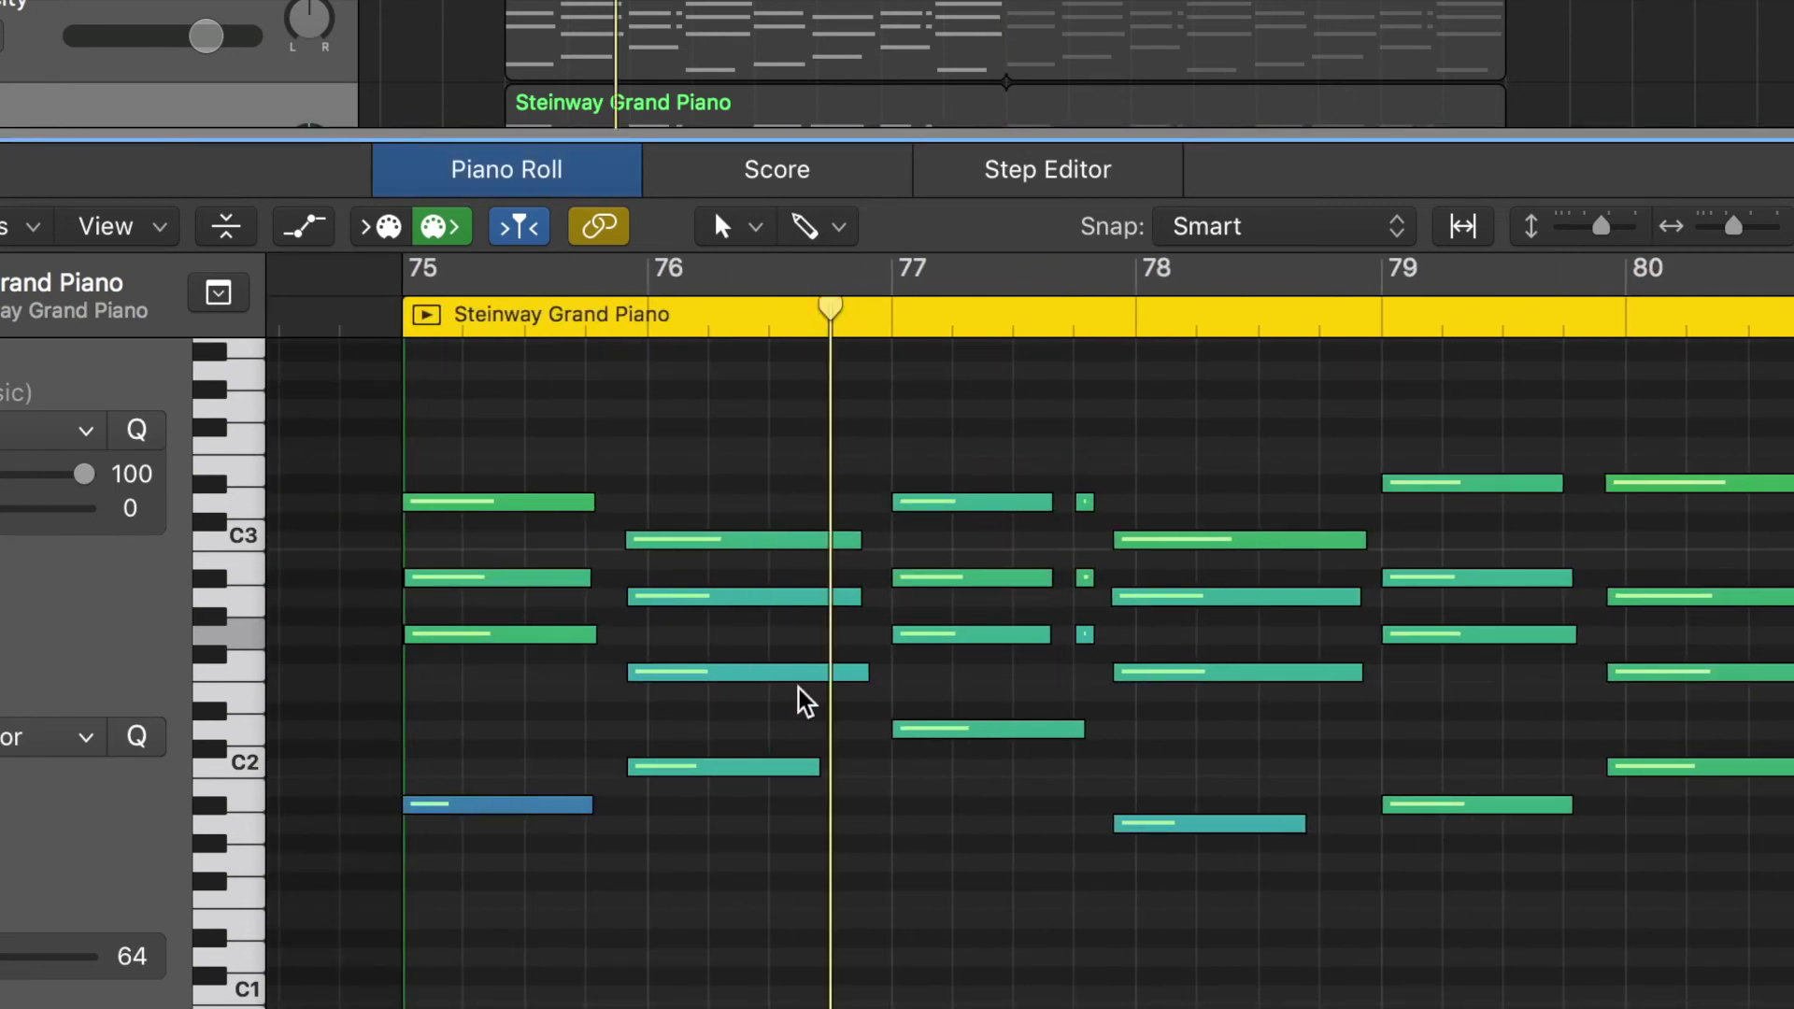
key(super+Right)
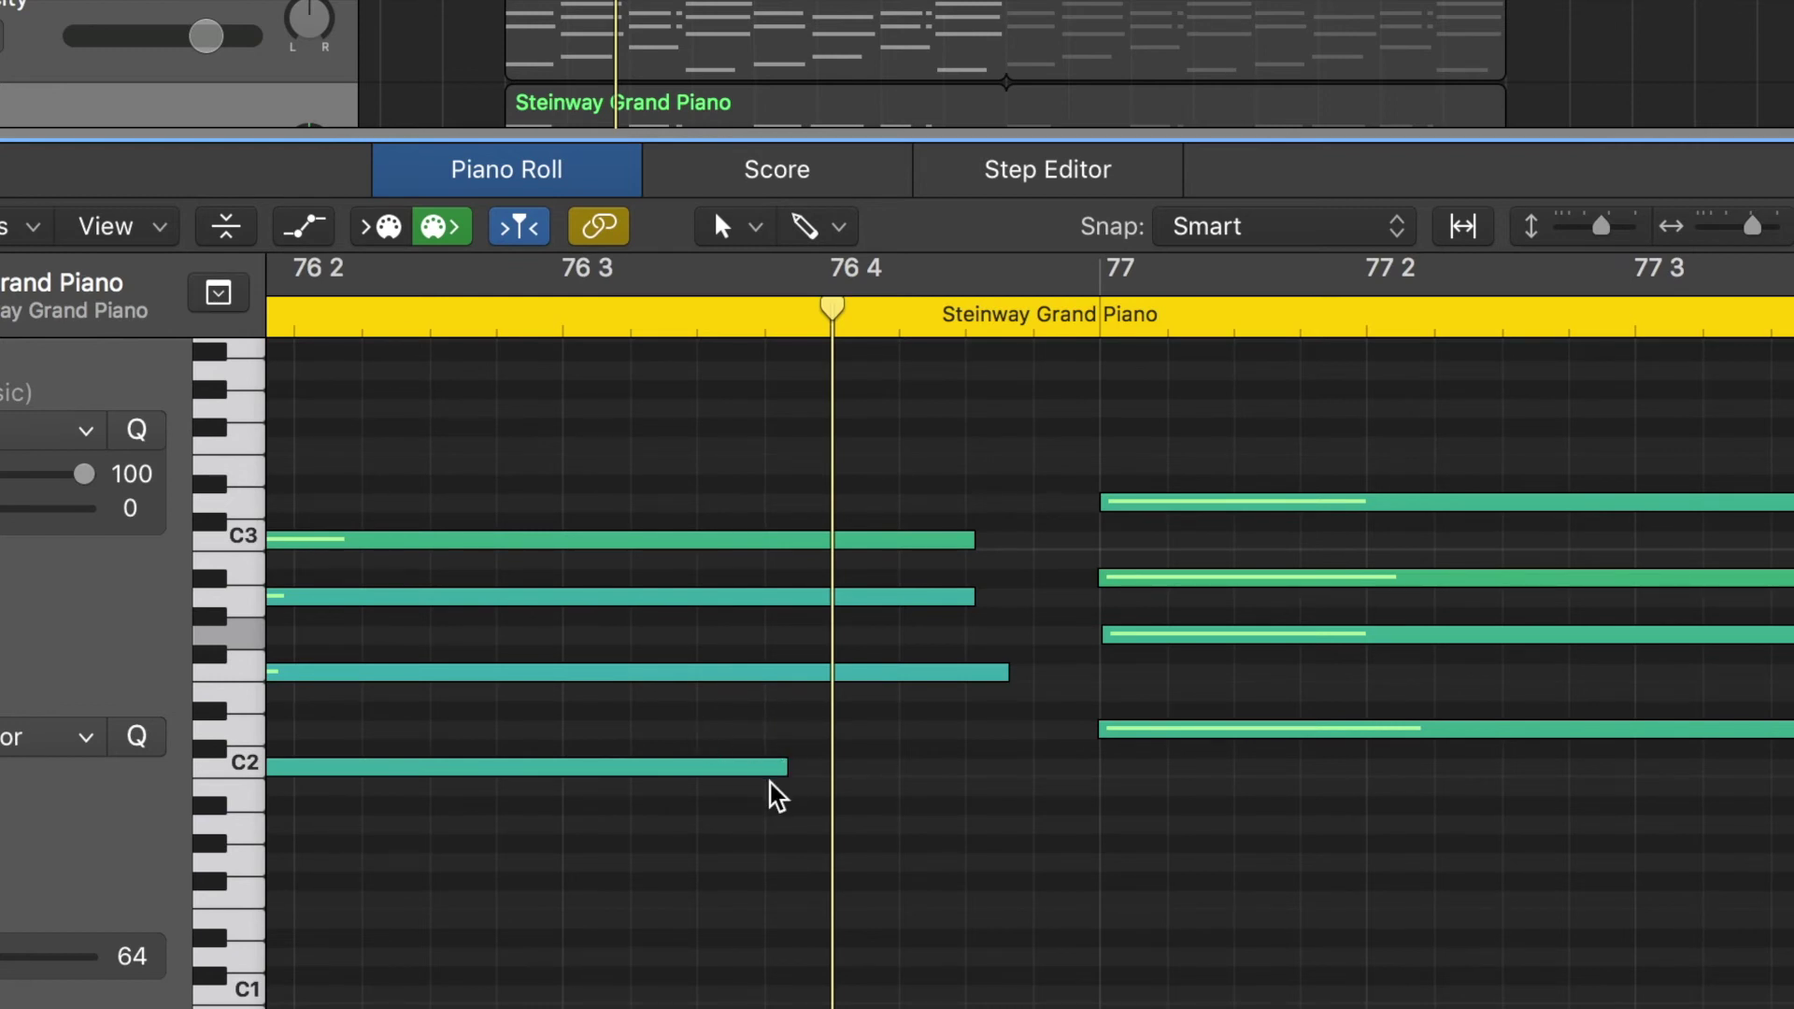
click(734, 673)
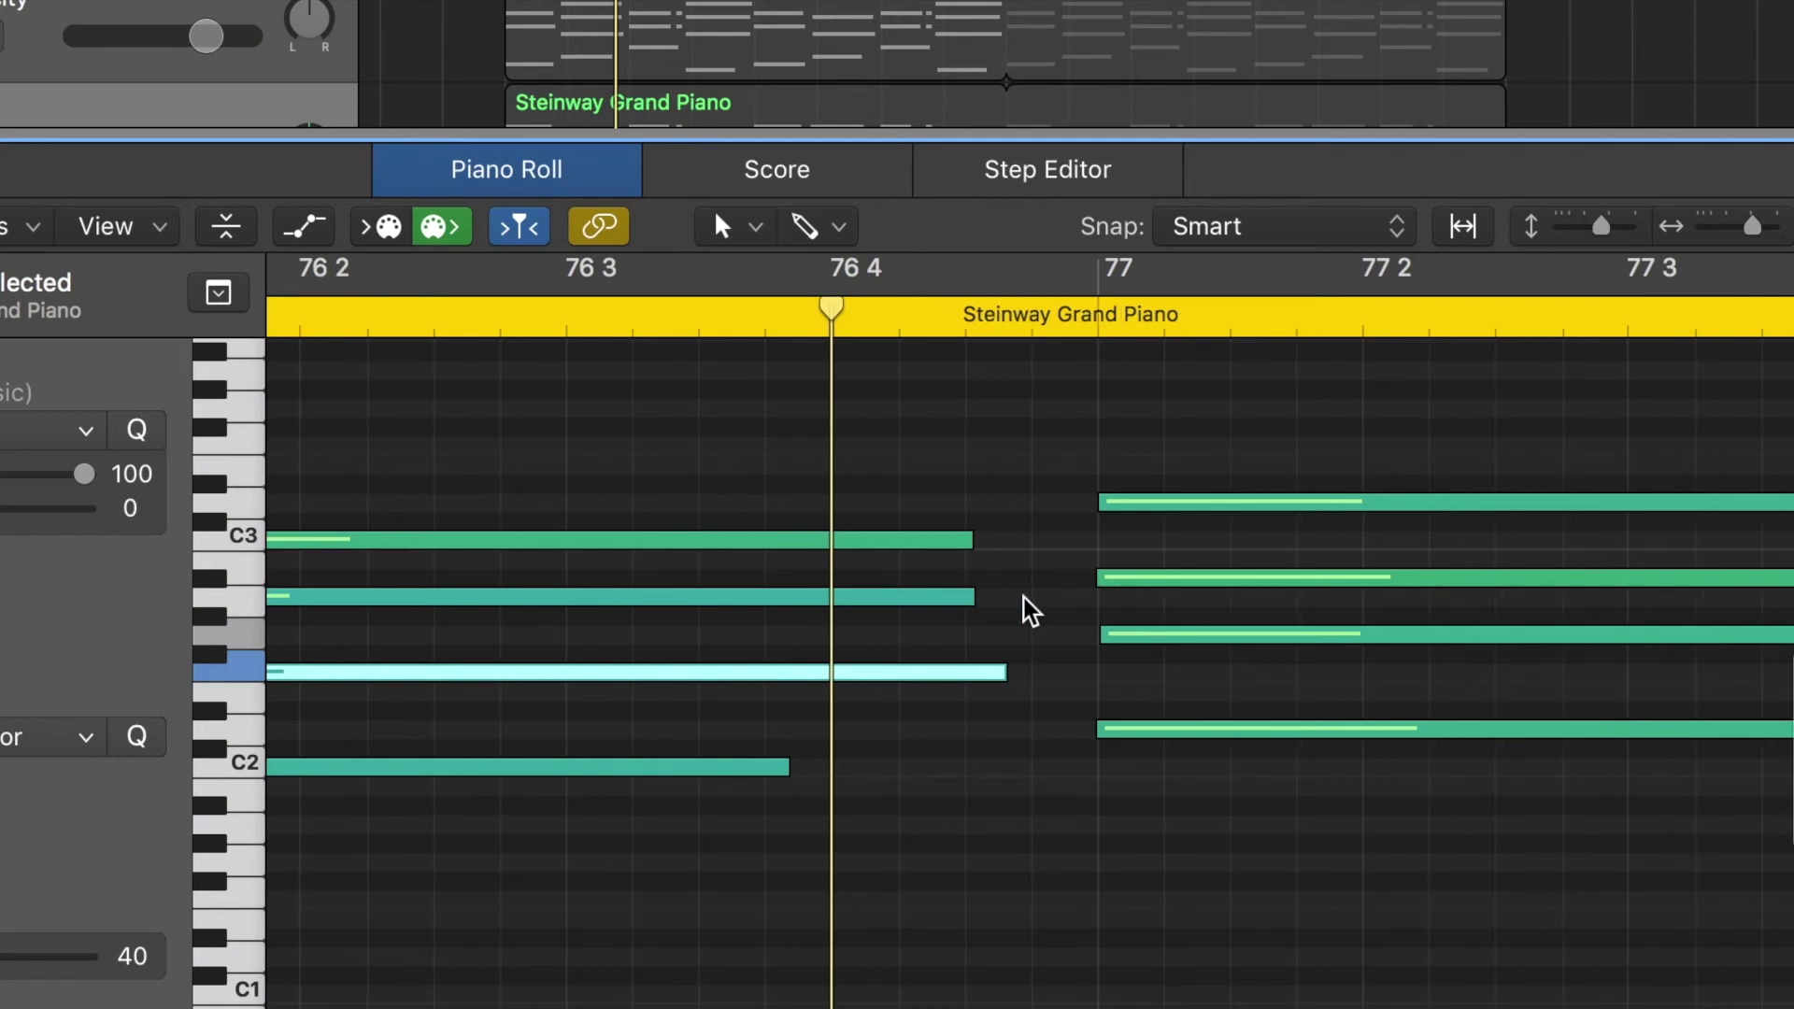
Check the velocities of the middle, top and lowest notes in the bar 75 chord one by one, and clear the selection
key(super+Left)
key(super+Left)
key(super+Left)
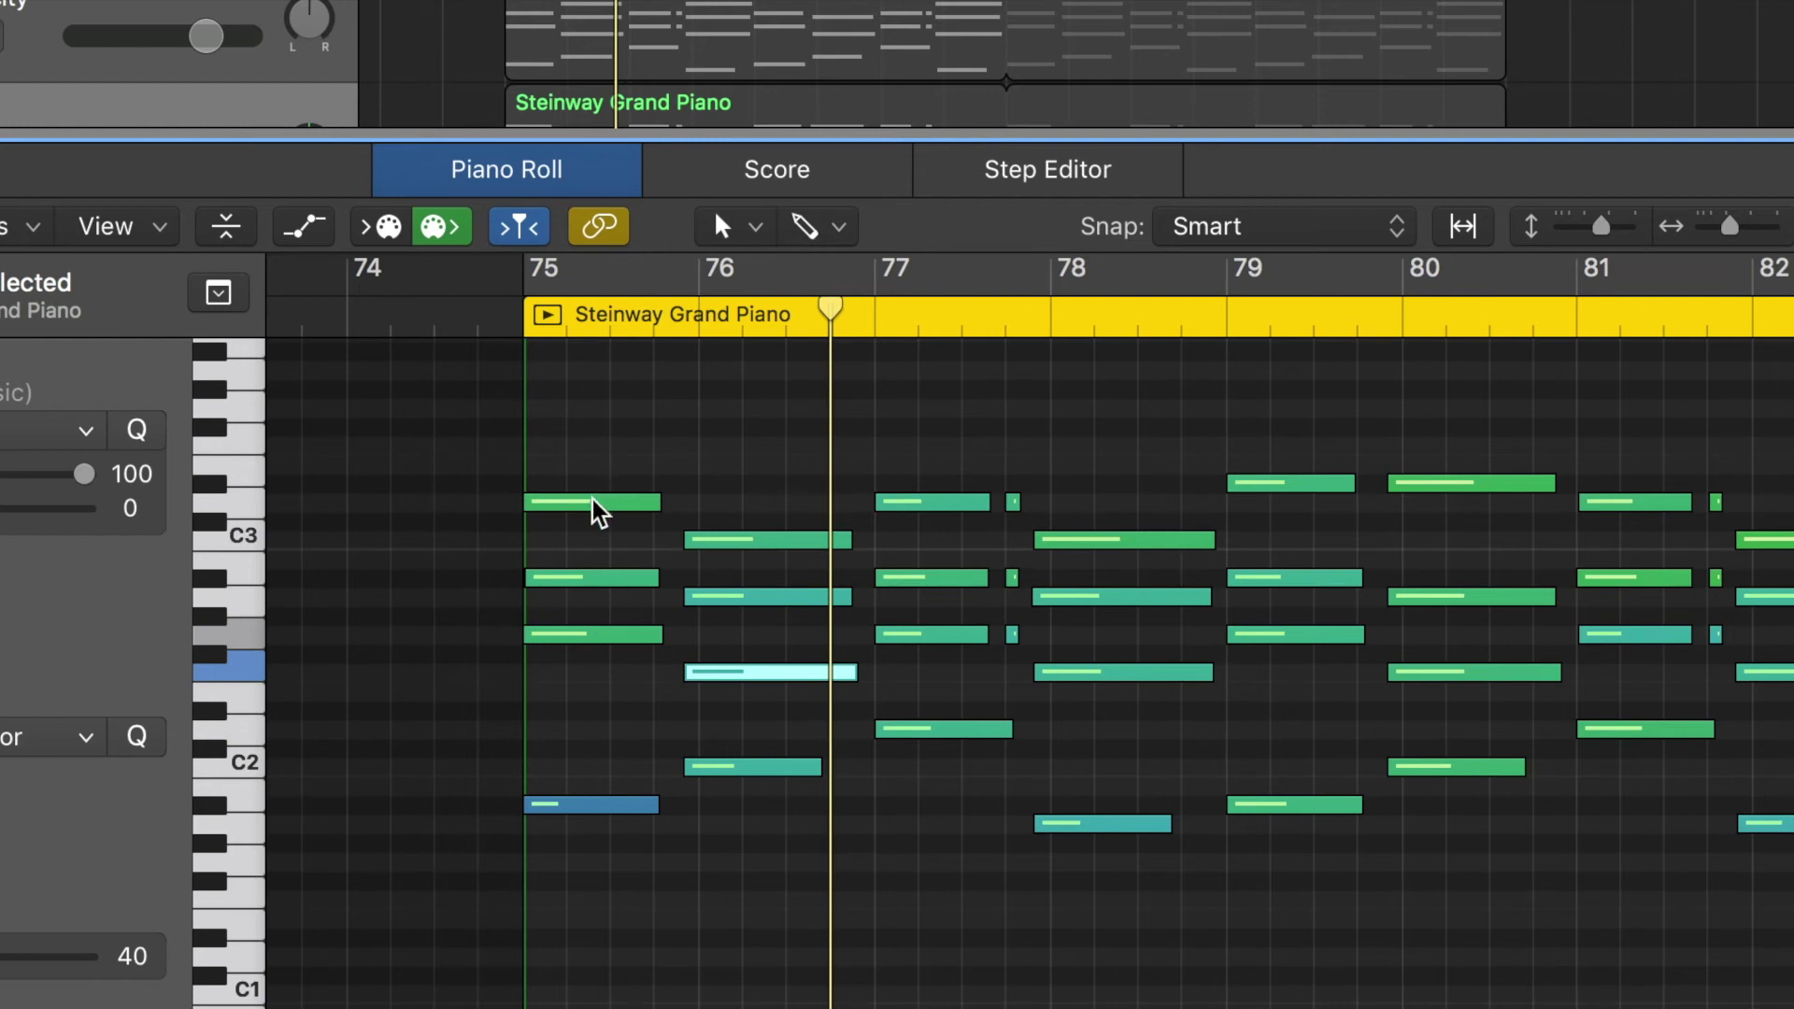
click(589, 579)
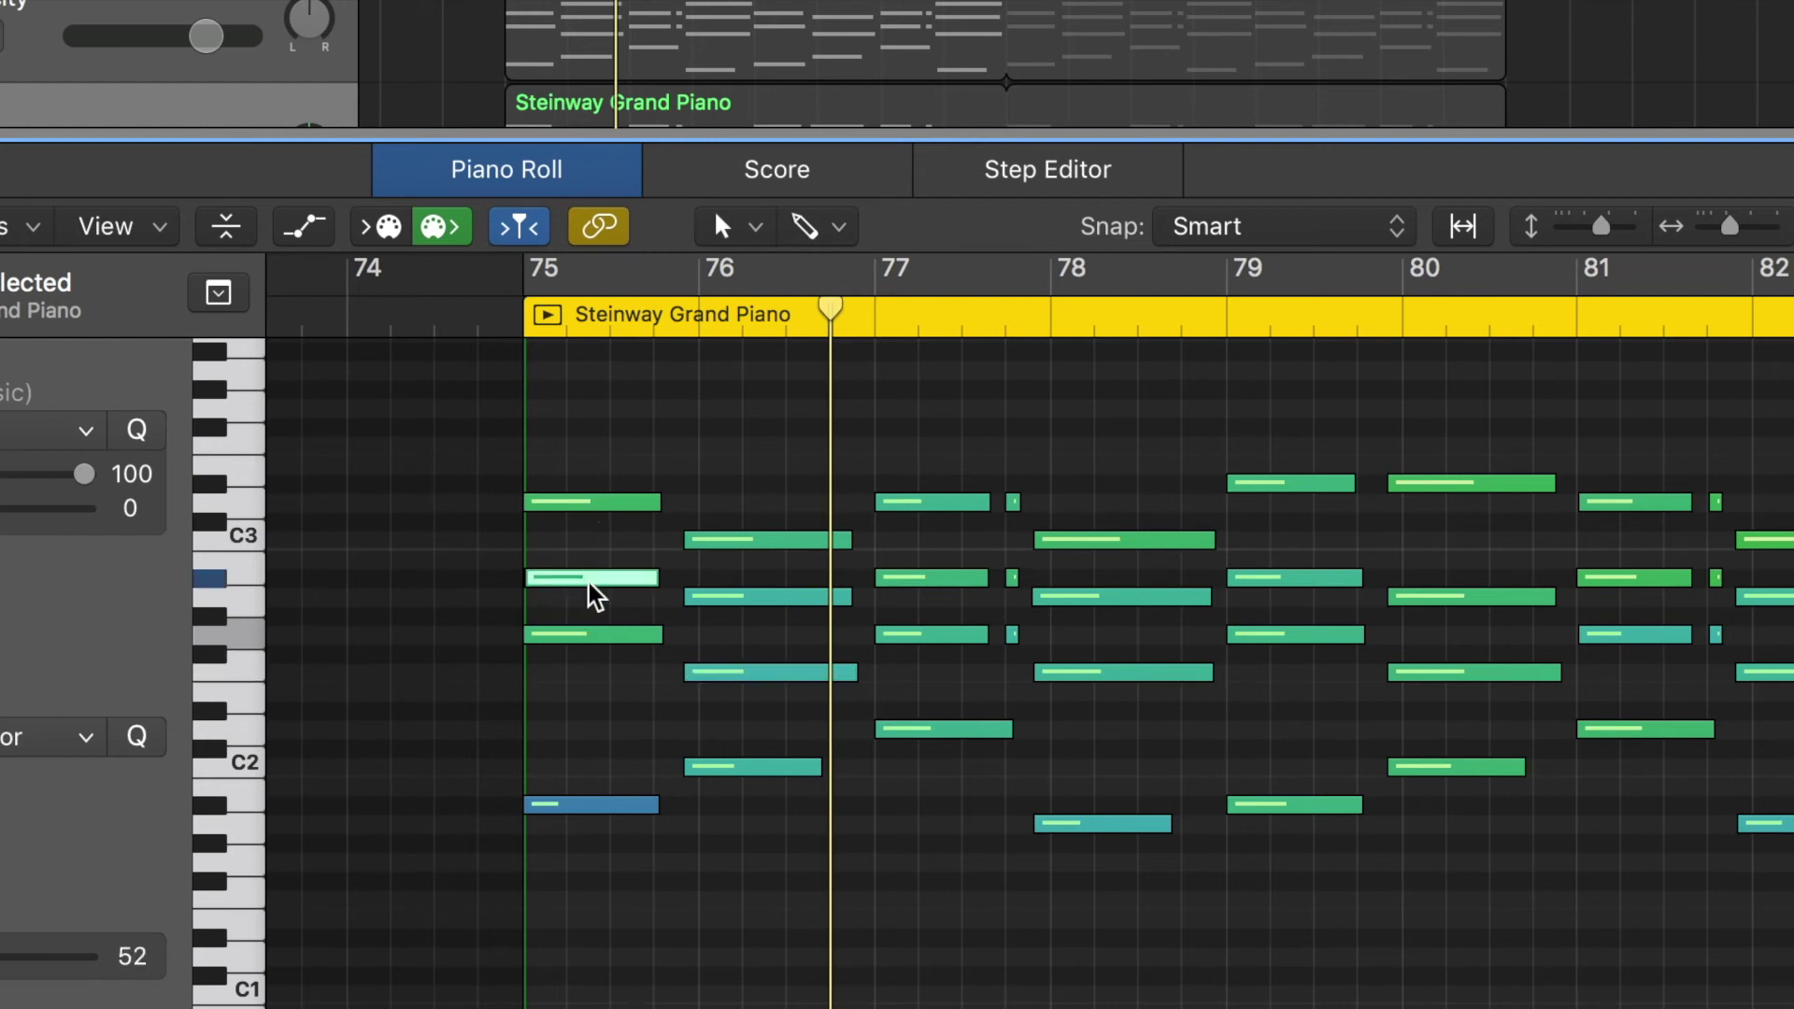
click(595, 504)
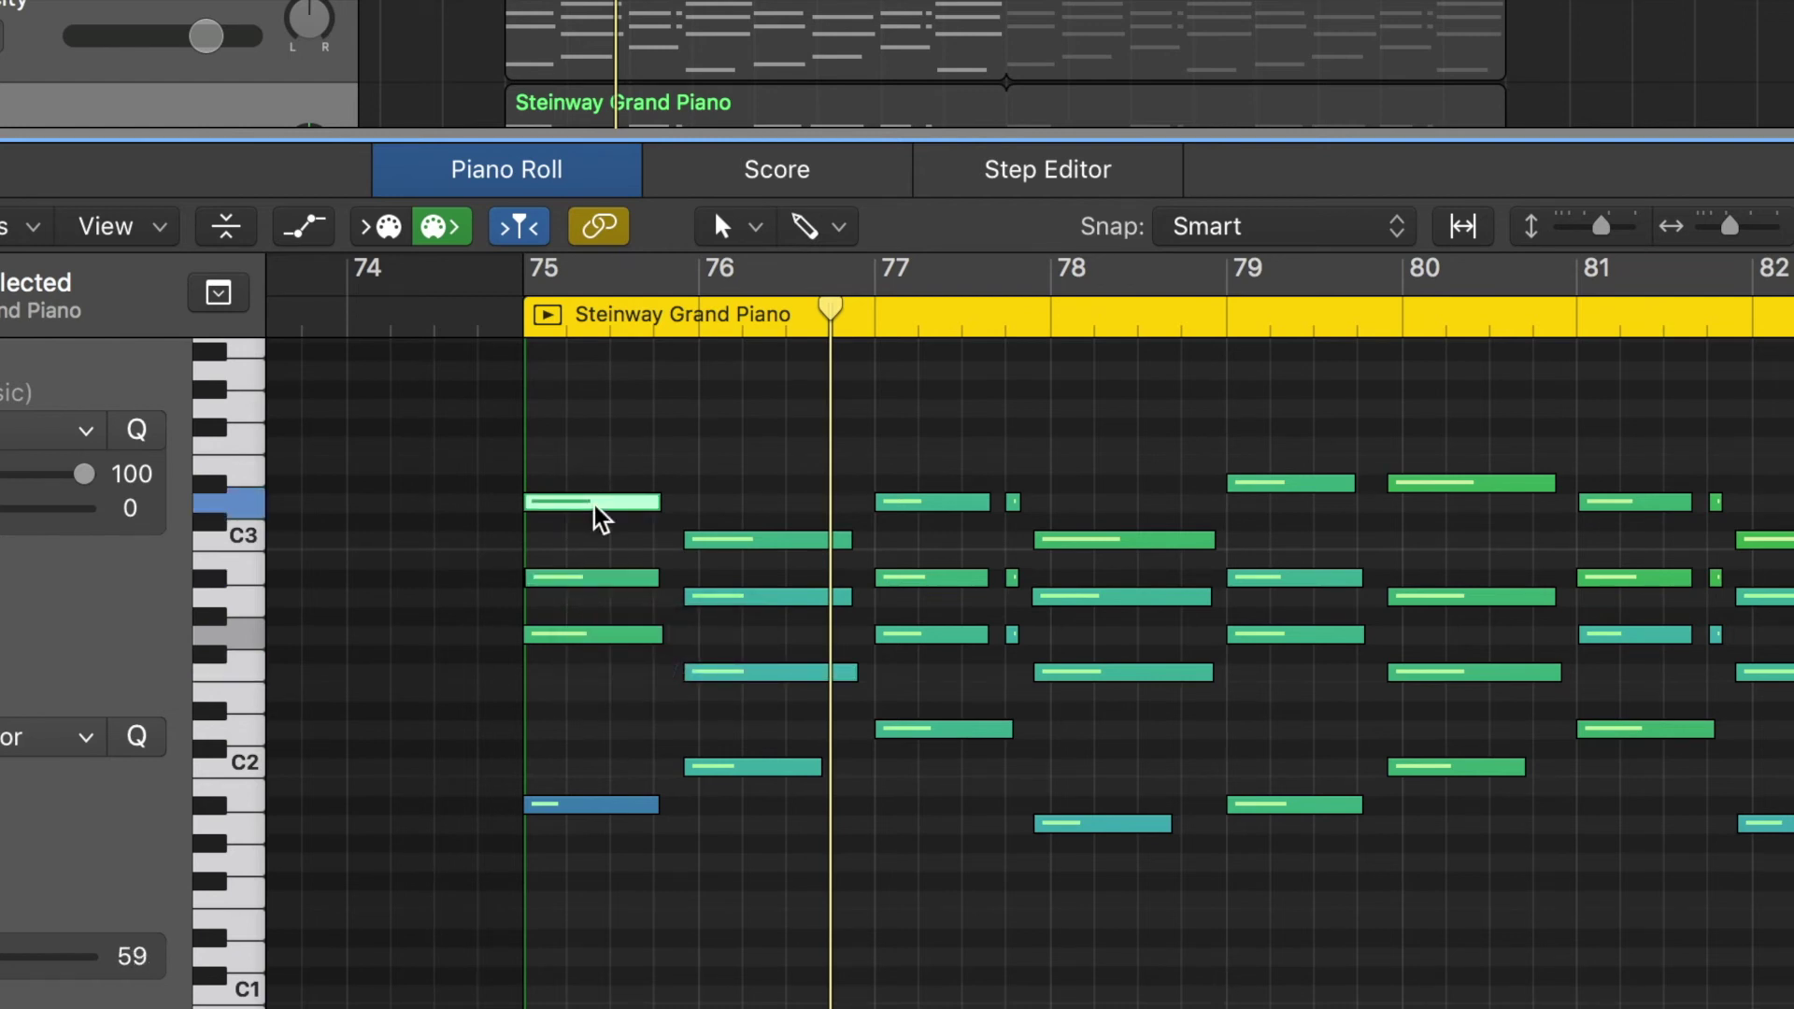
click(587, 805)
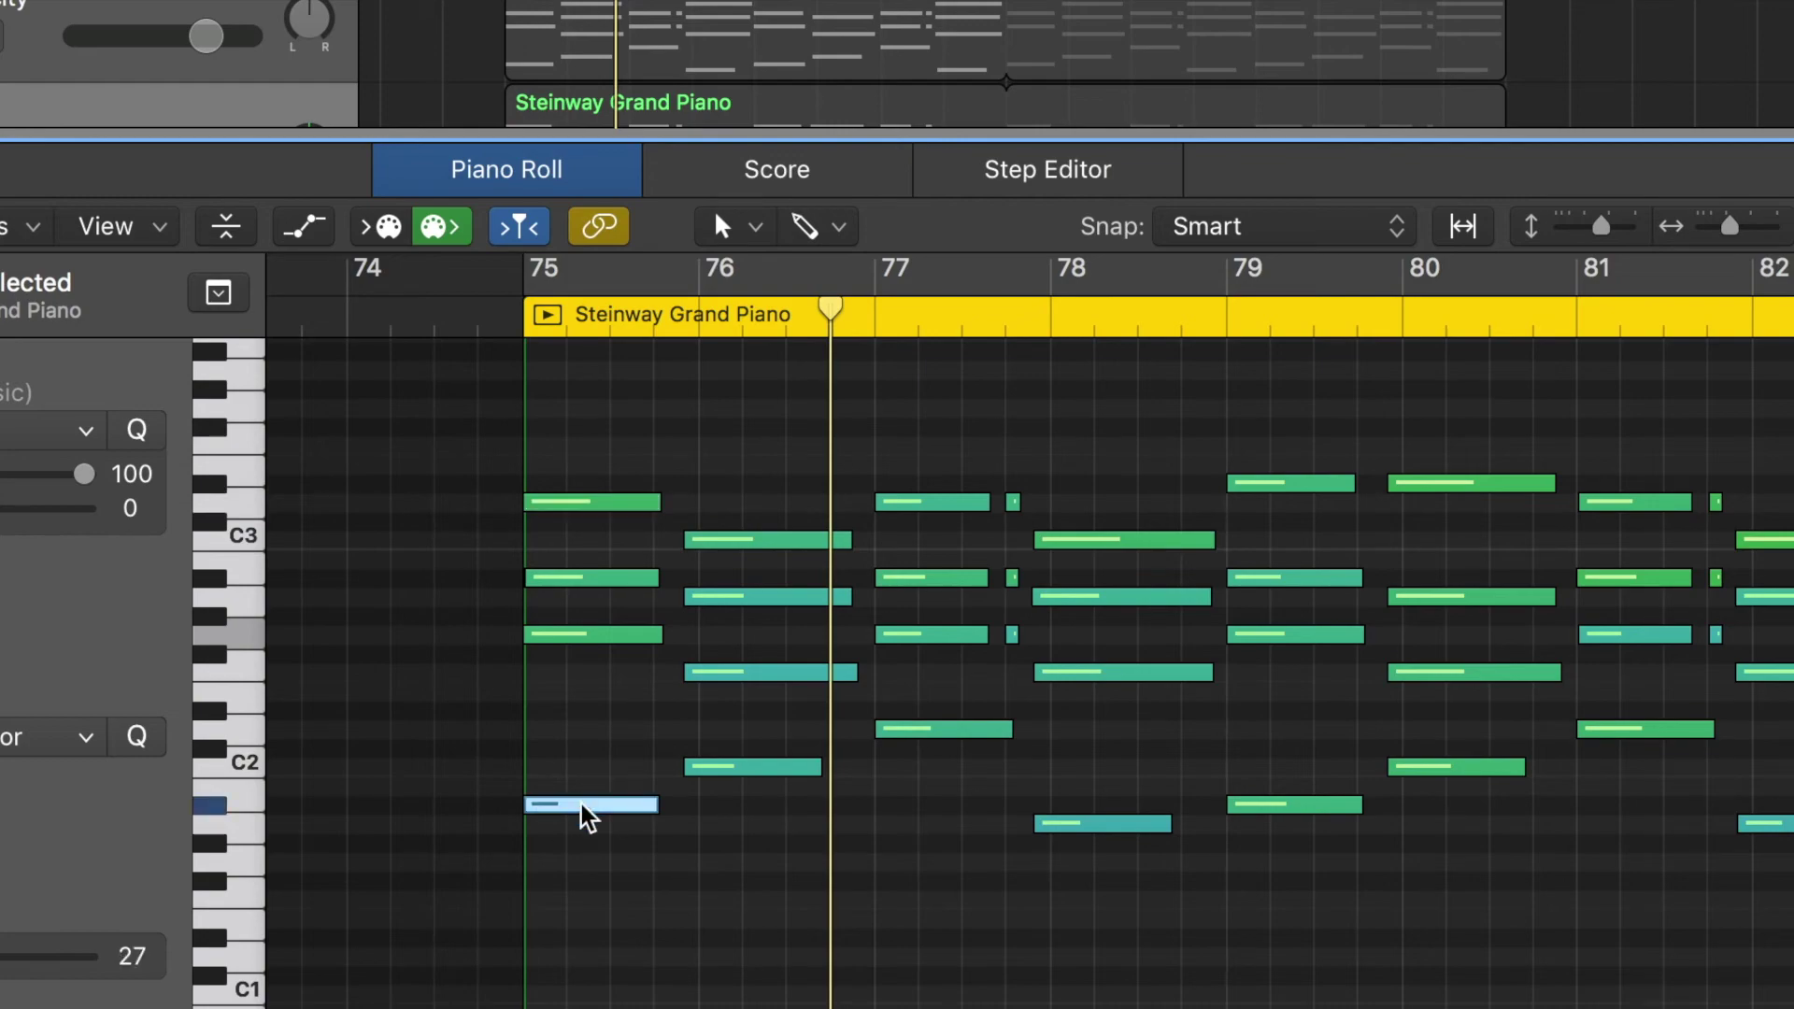
click(484, 694)
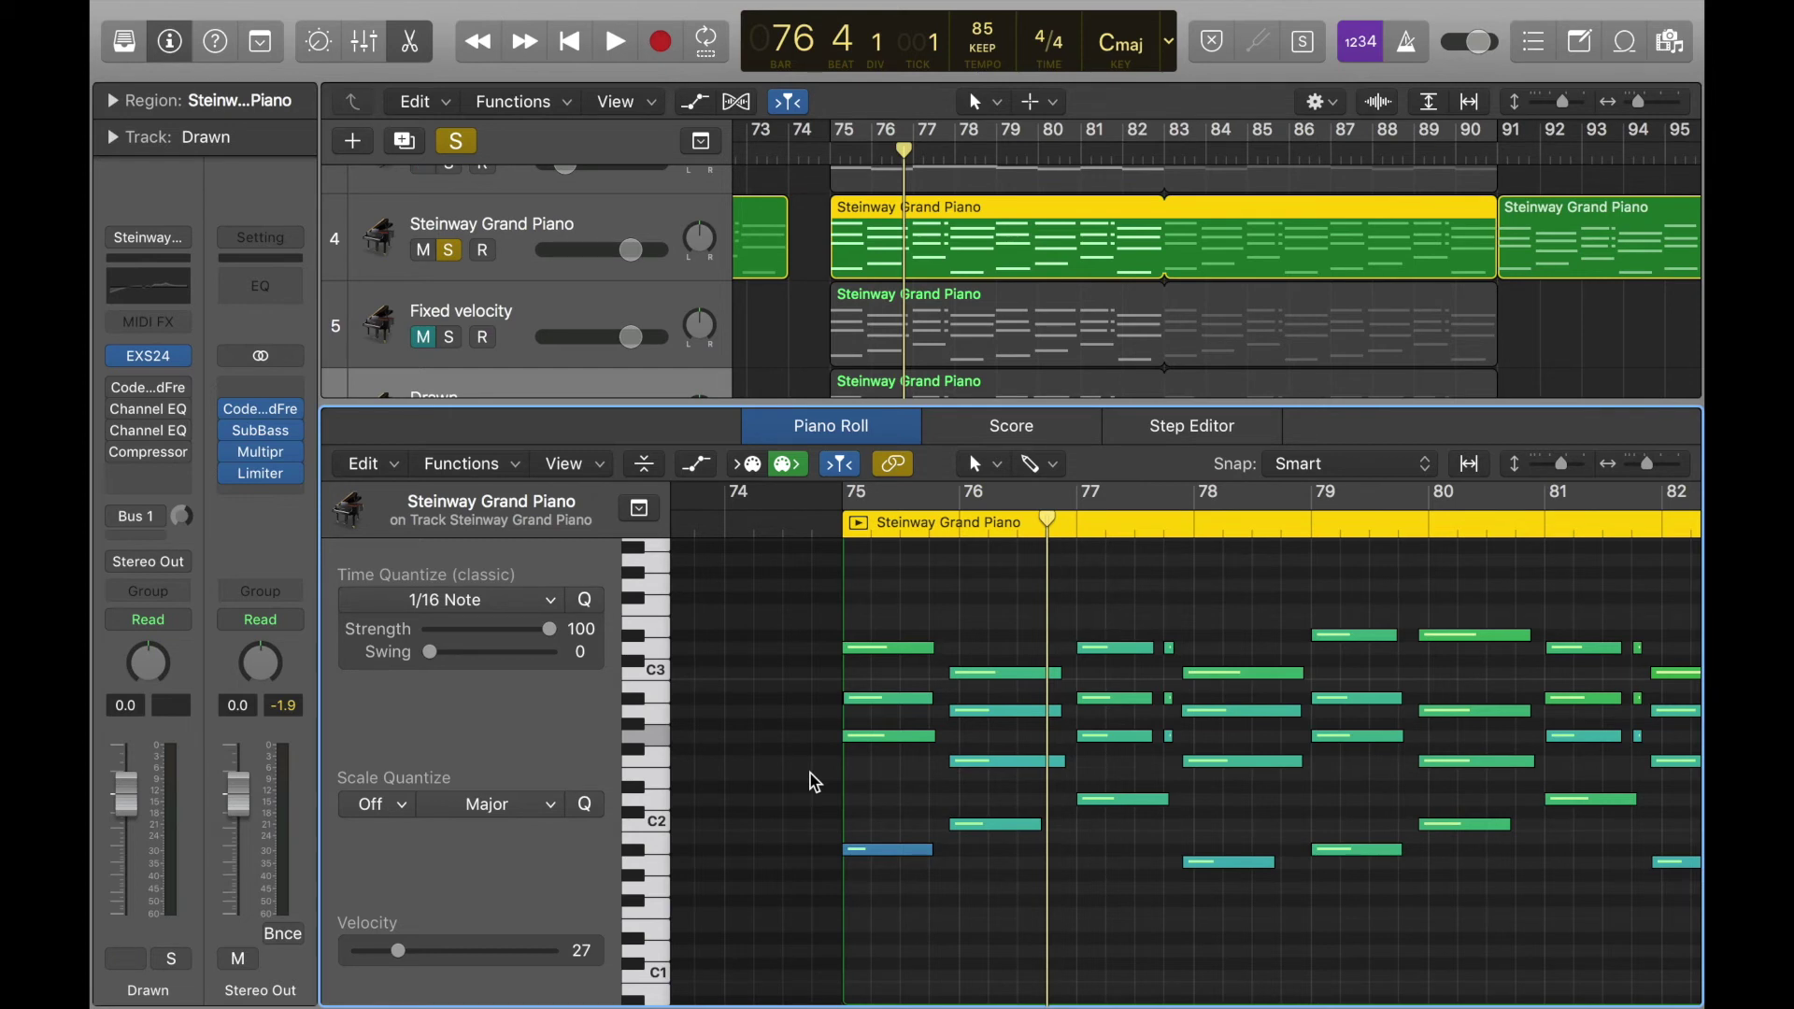
Select the Steinway Grand Piano track on track 4 to show its channel strip and insert effects
click(367, 248)
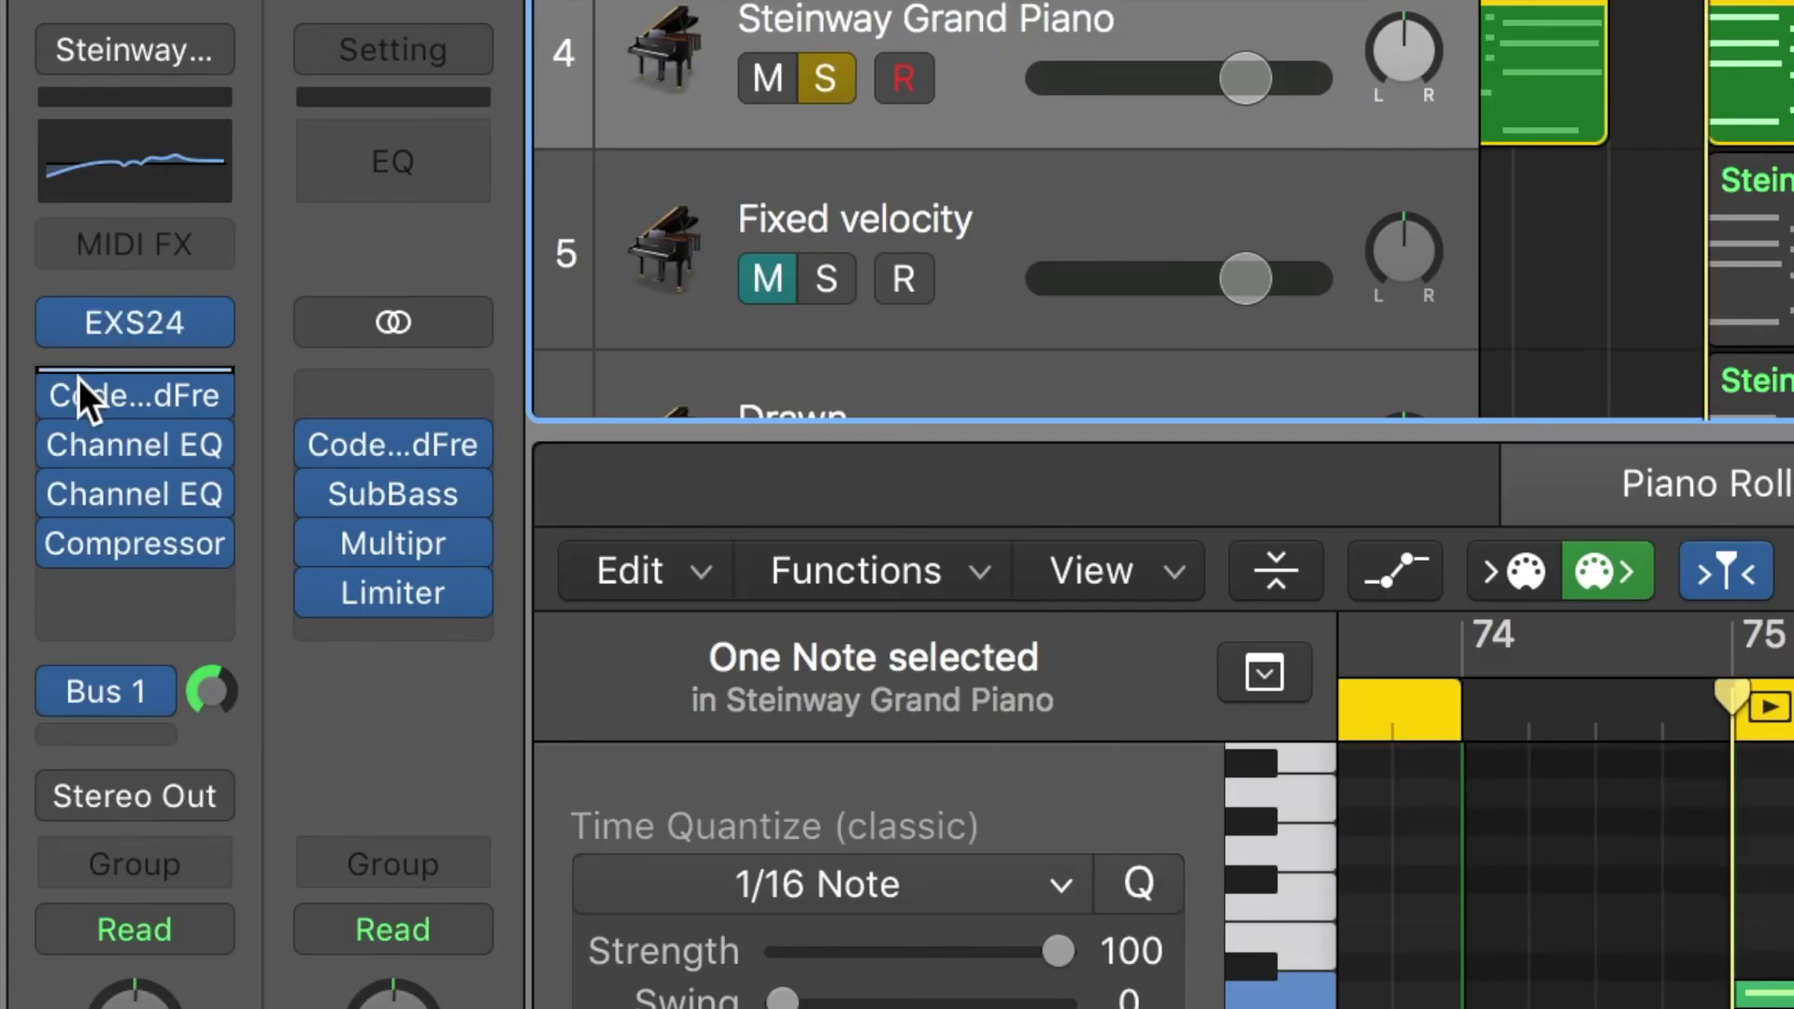
mouse_move(73, 388)
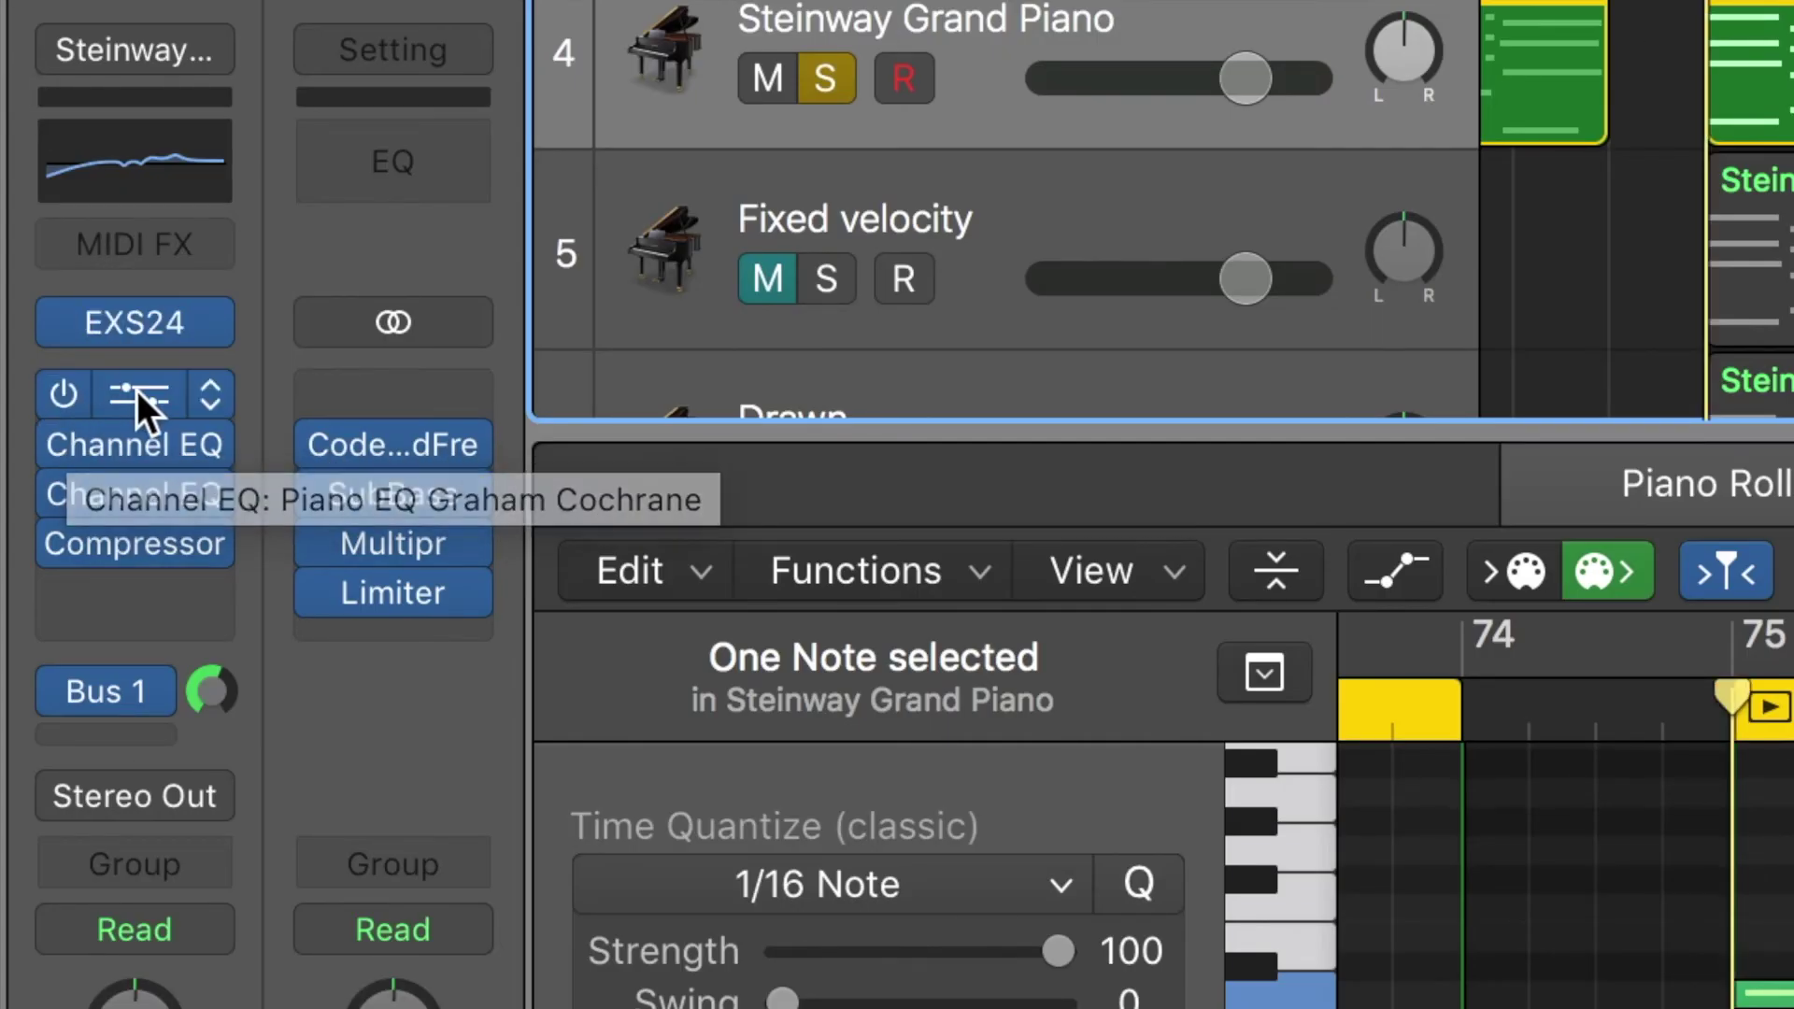